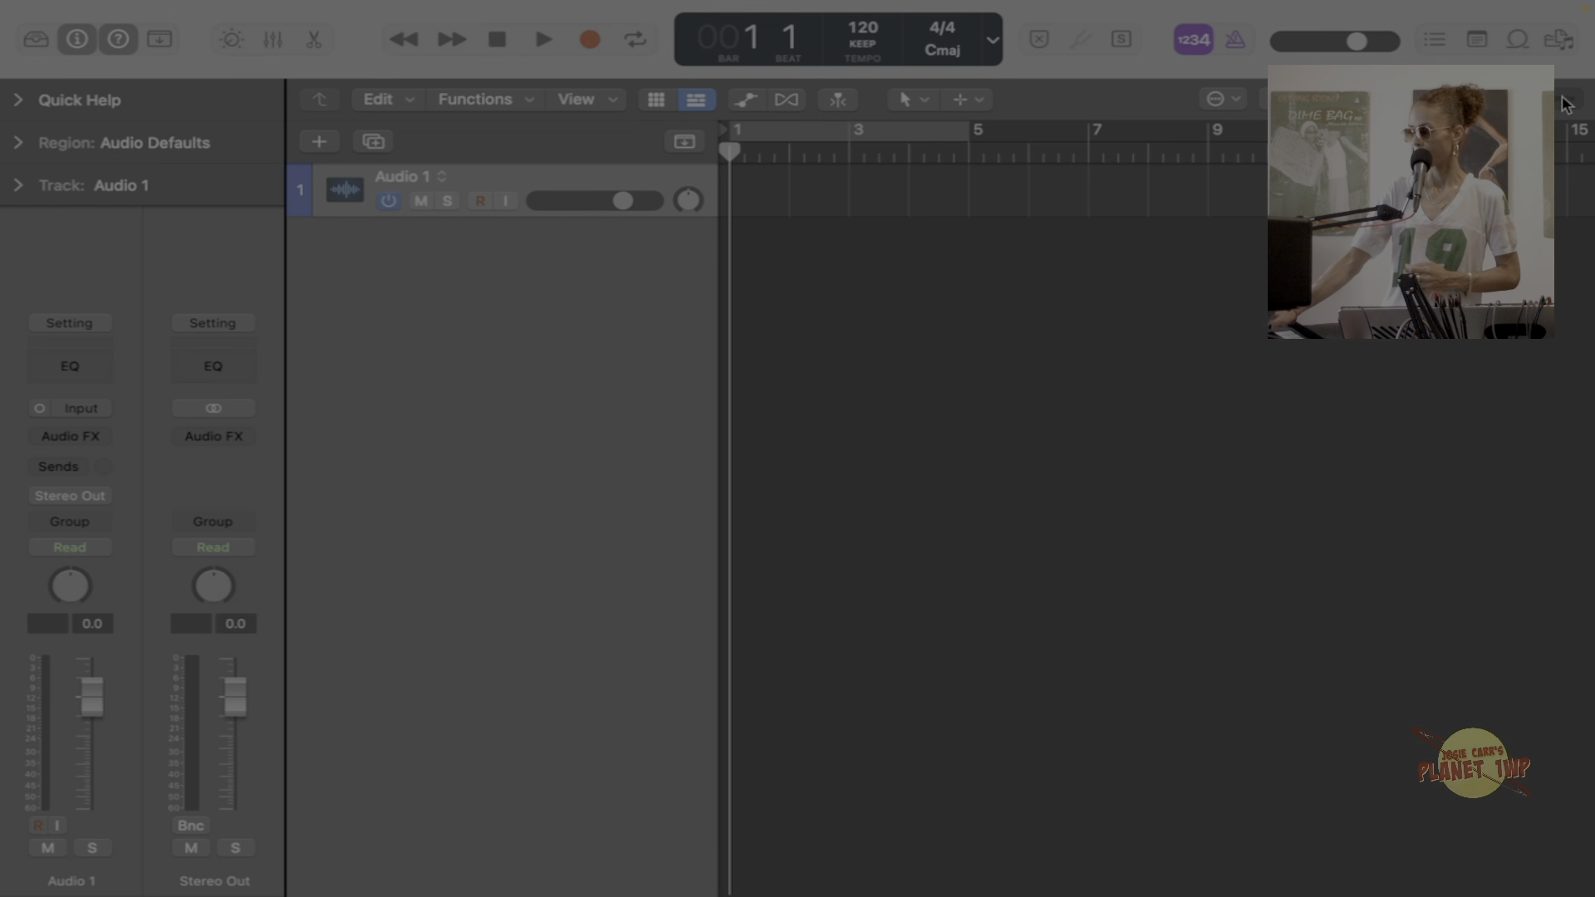
# Browse to the Samples folder on the Desktop and audition Uzi Sauce Full Drum Loop - 160 BPM.wav.
pyautogui.click(1564, 48)
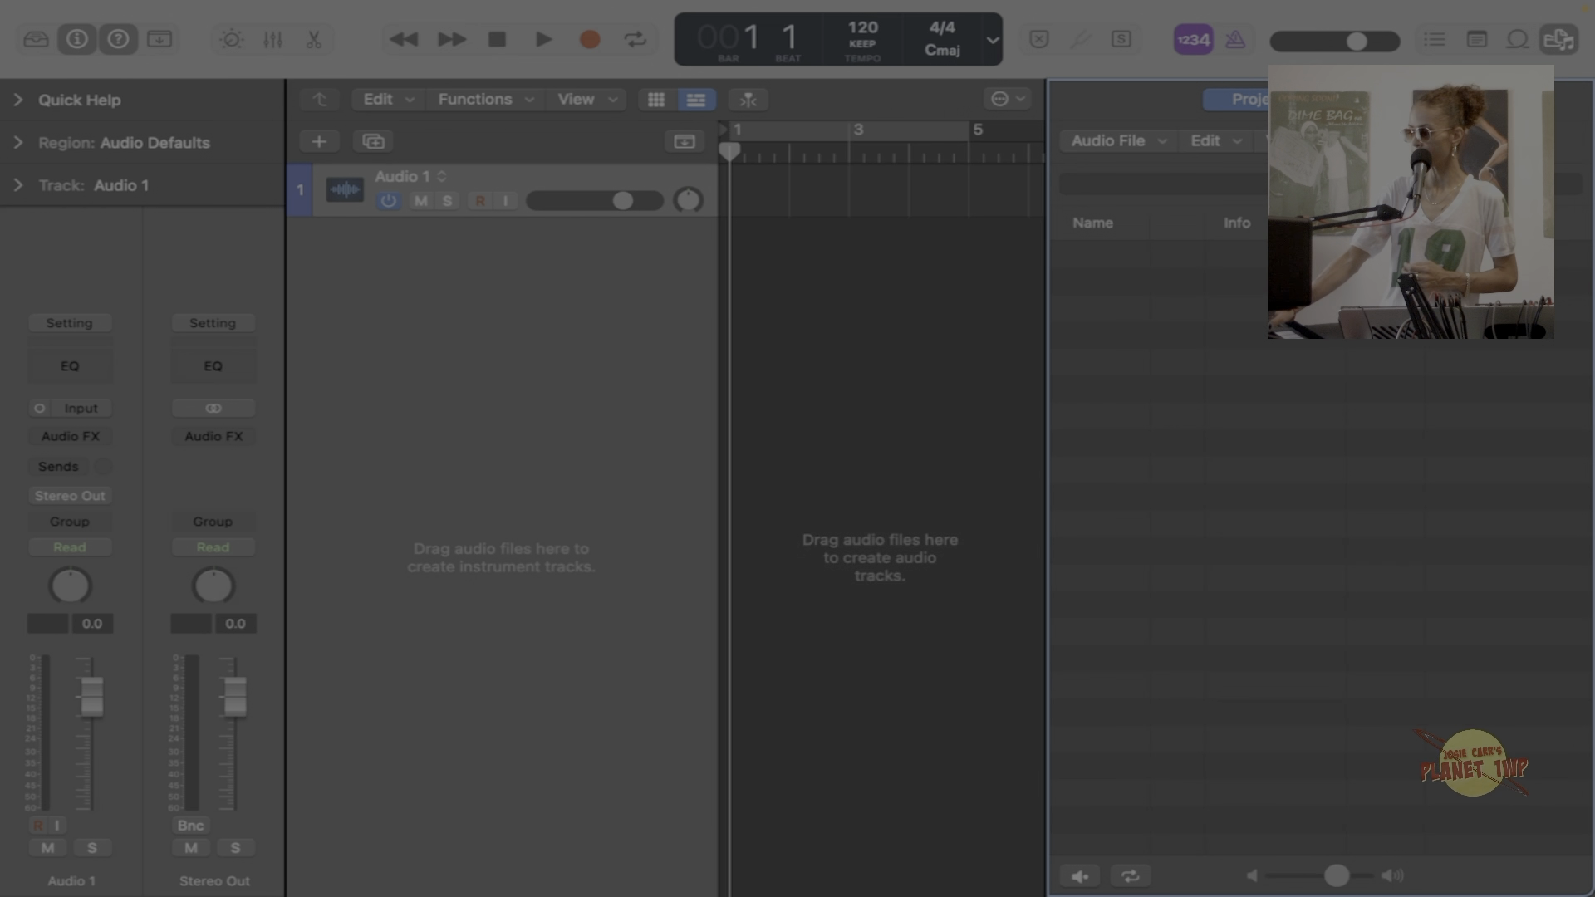
pyautogui.click(1378, 100)
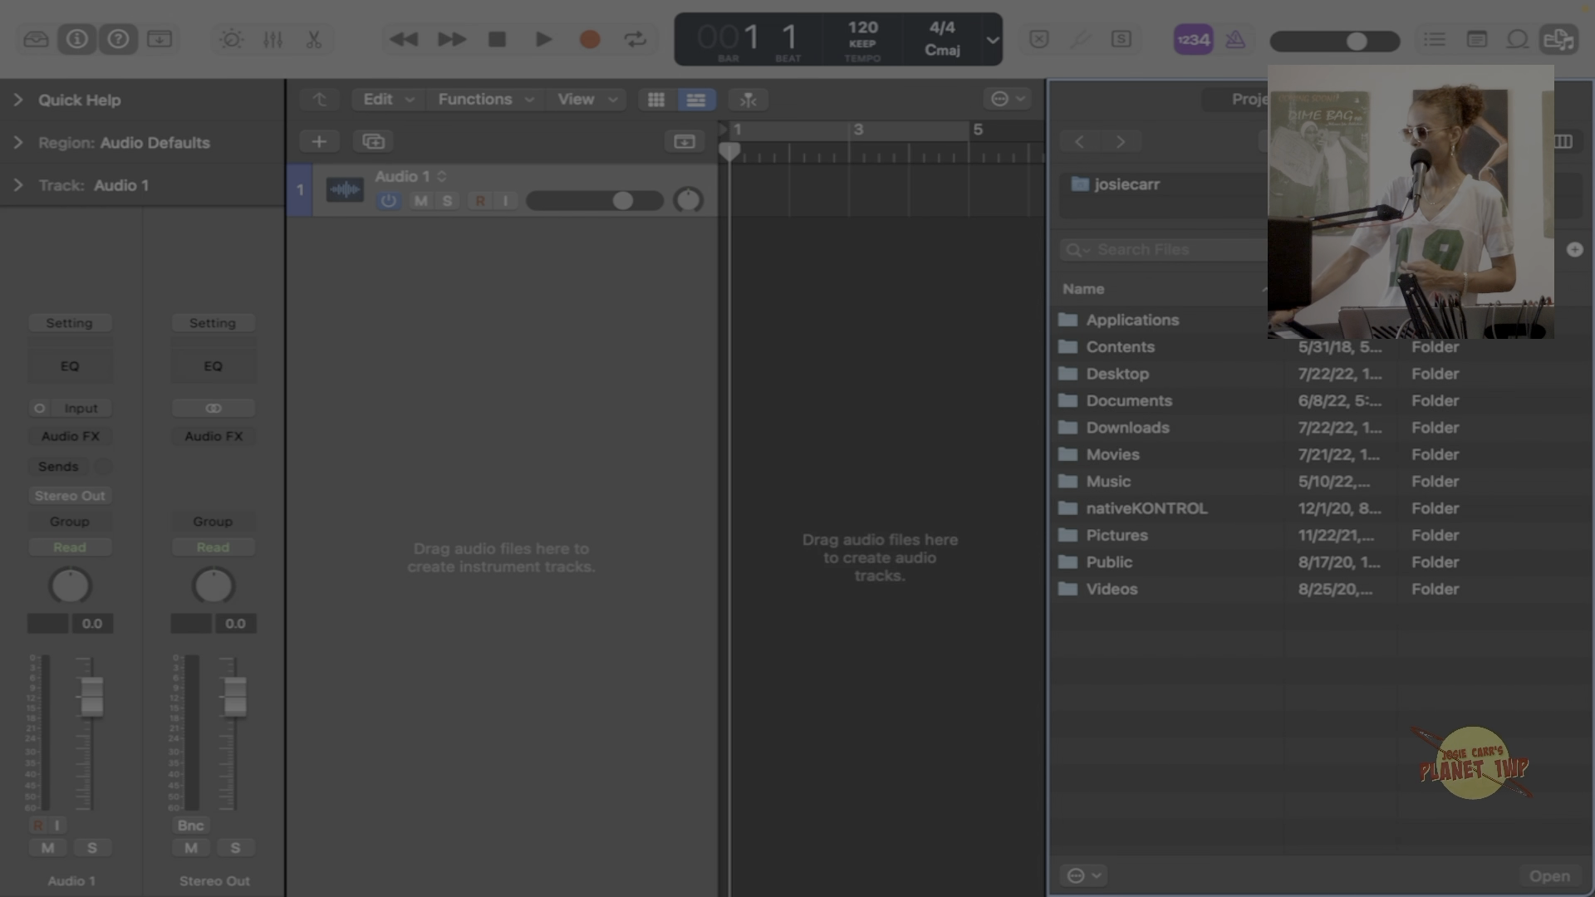
pyautogui.doubleClick(1189, 374)
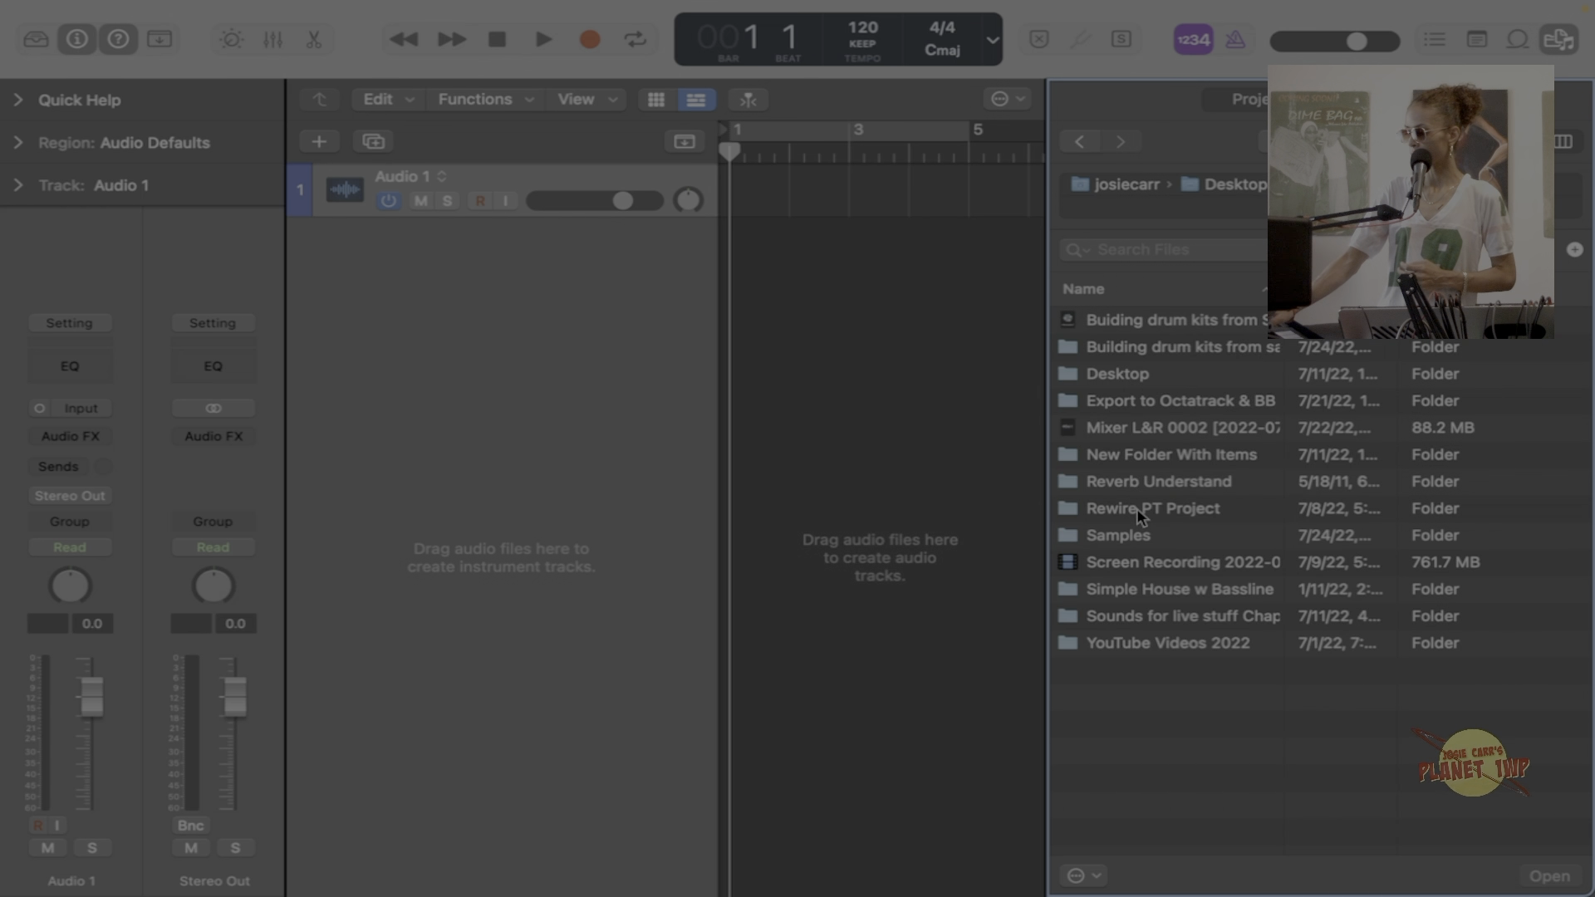
pyautogui.doubleClick(1140, 536)
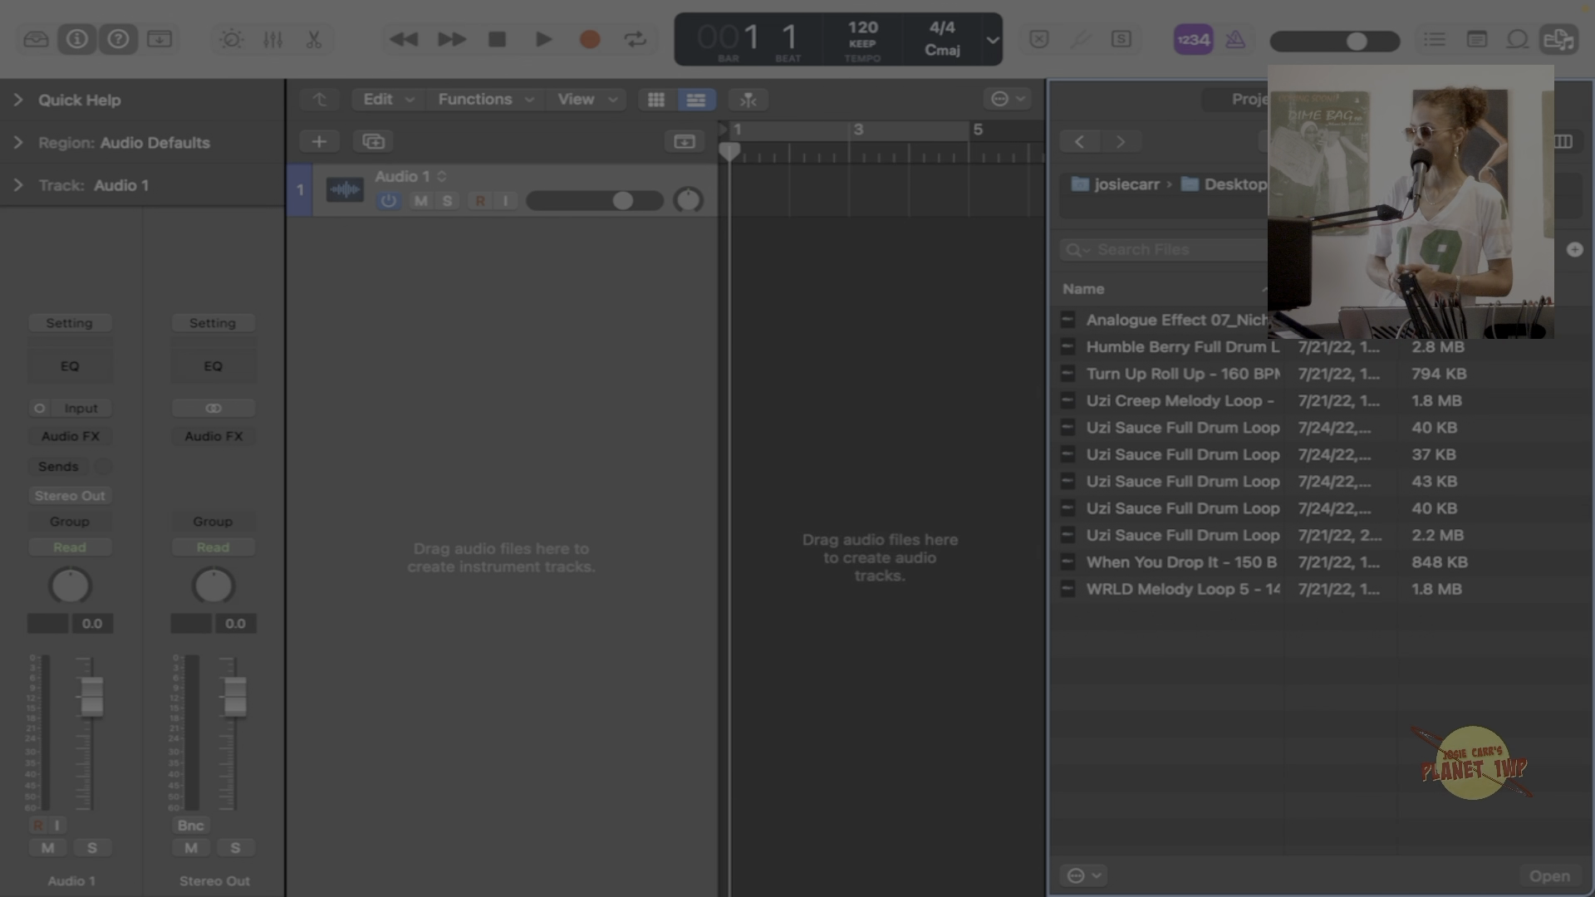
pyautogui.click(1166, 530)
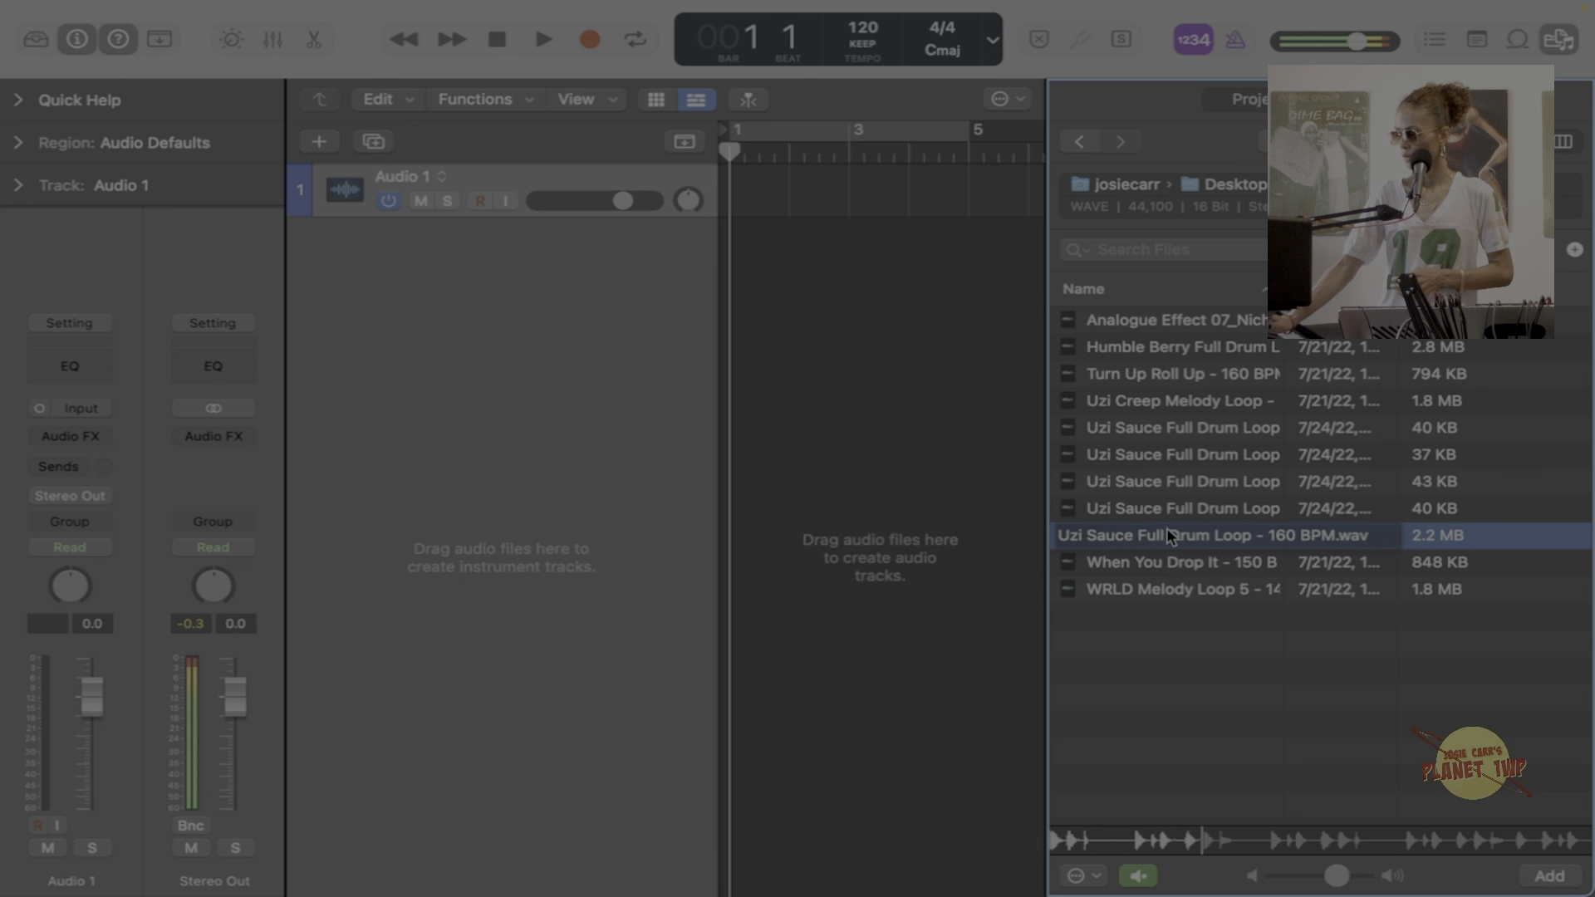
pyautogui.press('space')
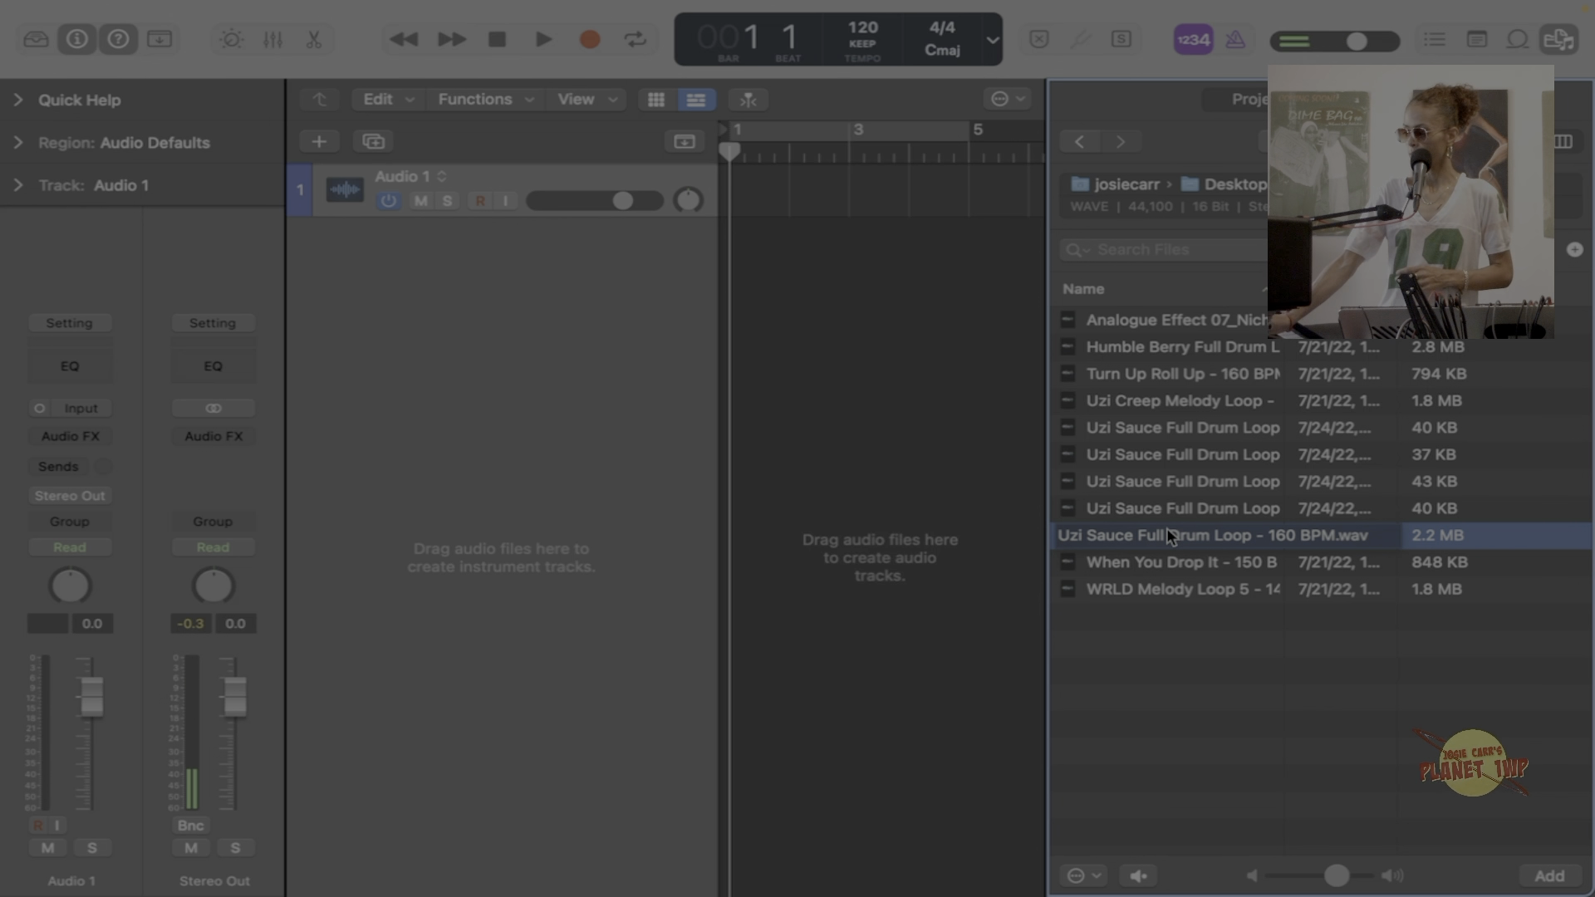
# Create a new Quick Sampler (Original) track from the Uzi Sauce full drum loop and move the plug-in window aside.
pyautogui.moveTo(1170, 535); pyautogui.dragTo(546, 598)
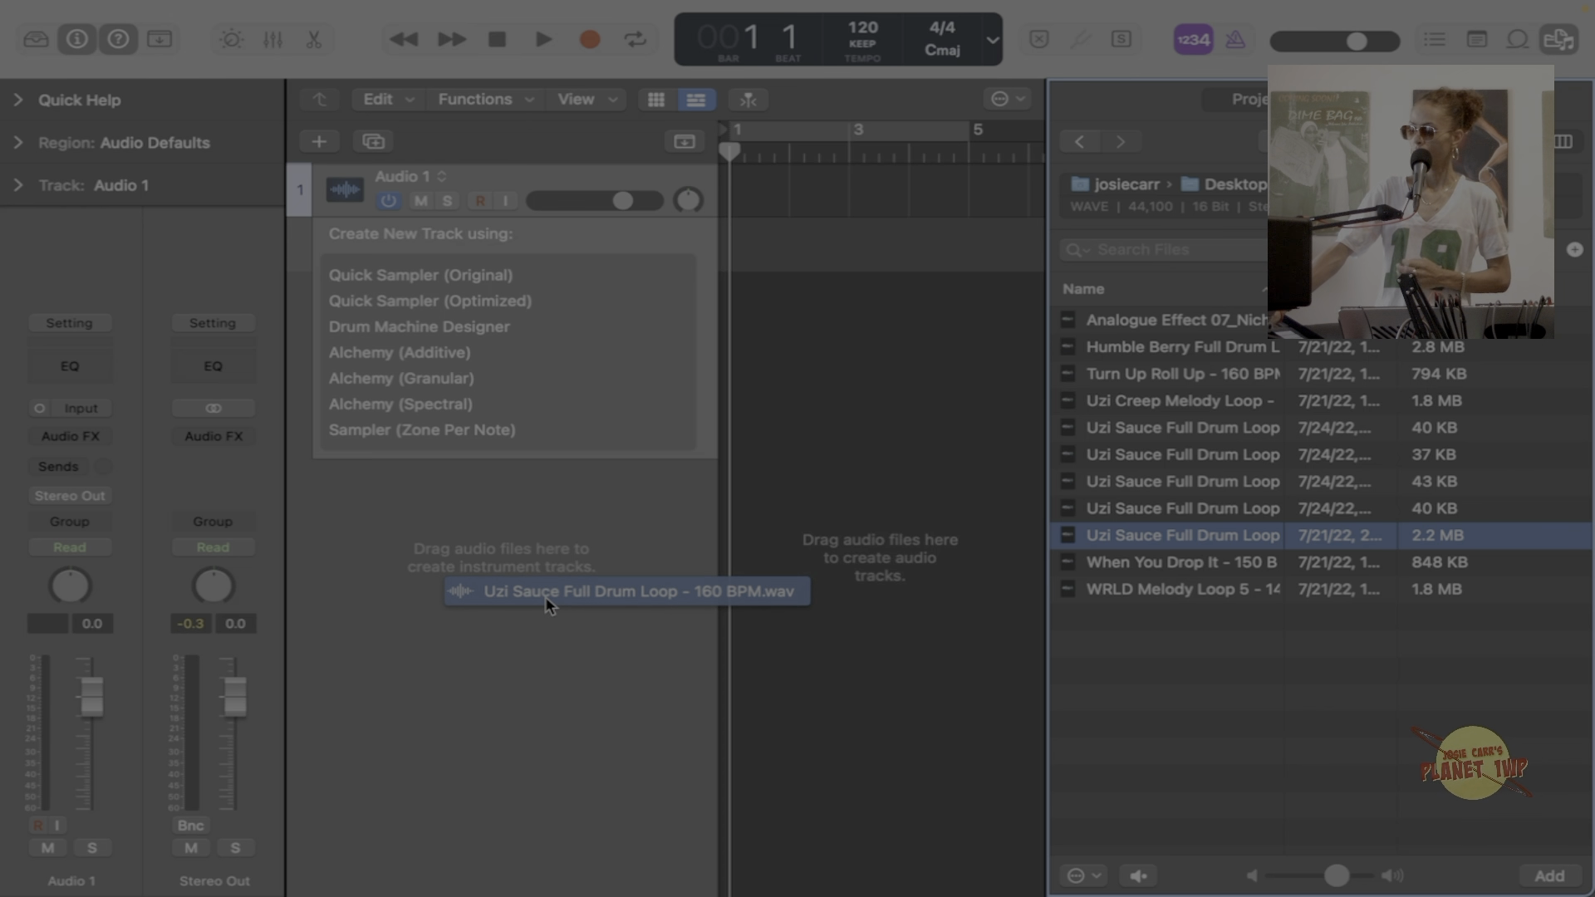
pyautogui.moveTo(546, 598); pyautogui.dragTo(547, 599)
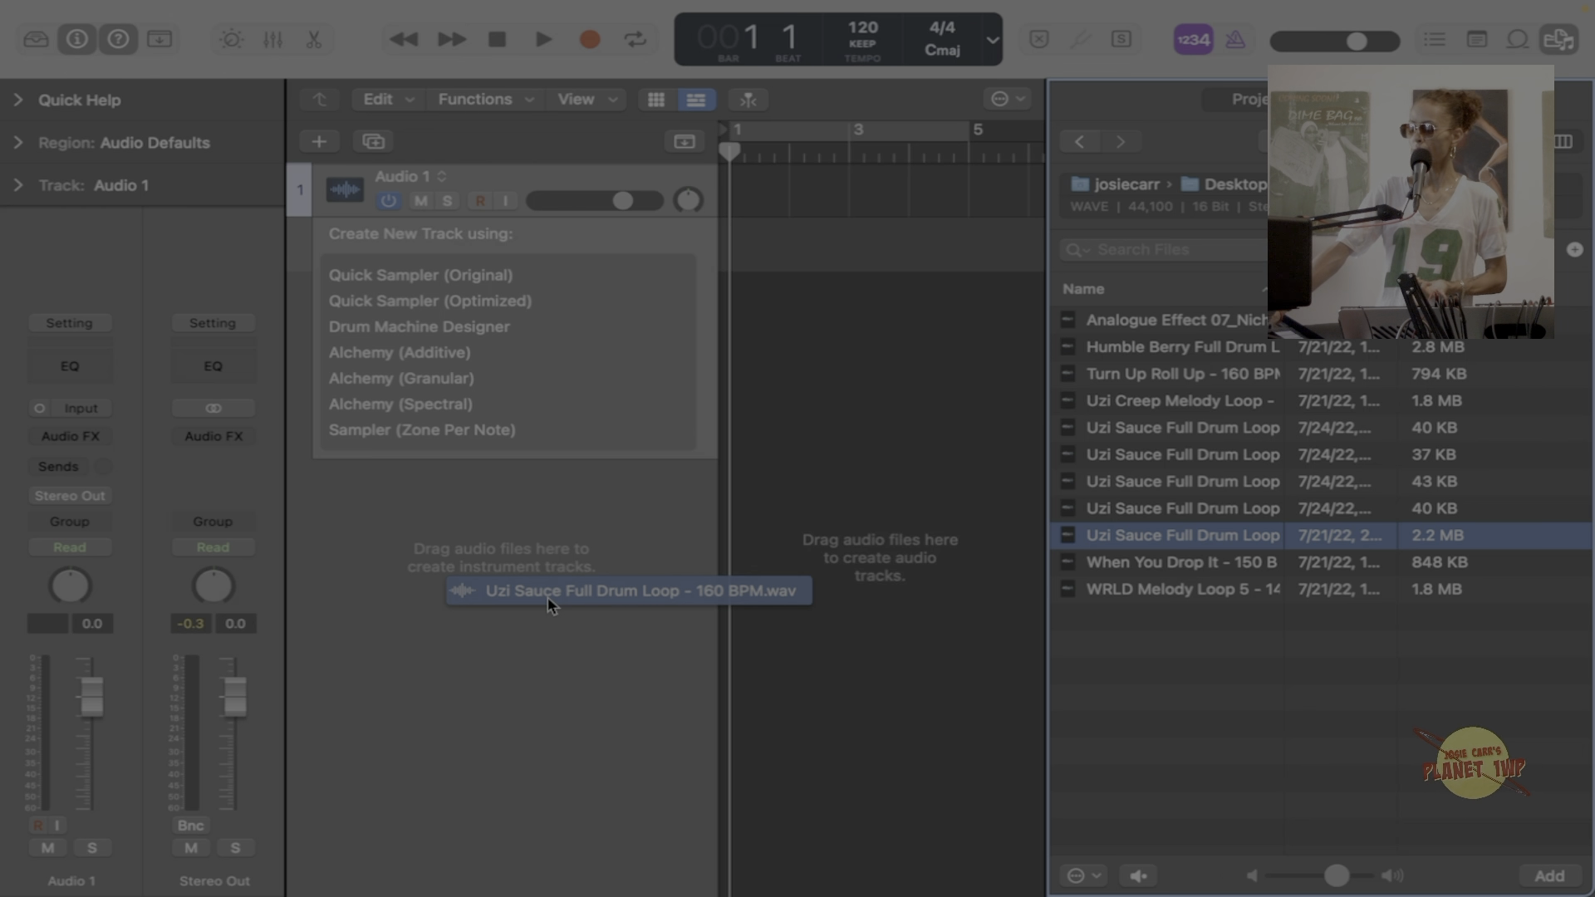
pyautogui.moveTo(547, 596); pyautogui.dragTo(582, 270)
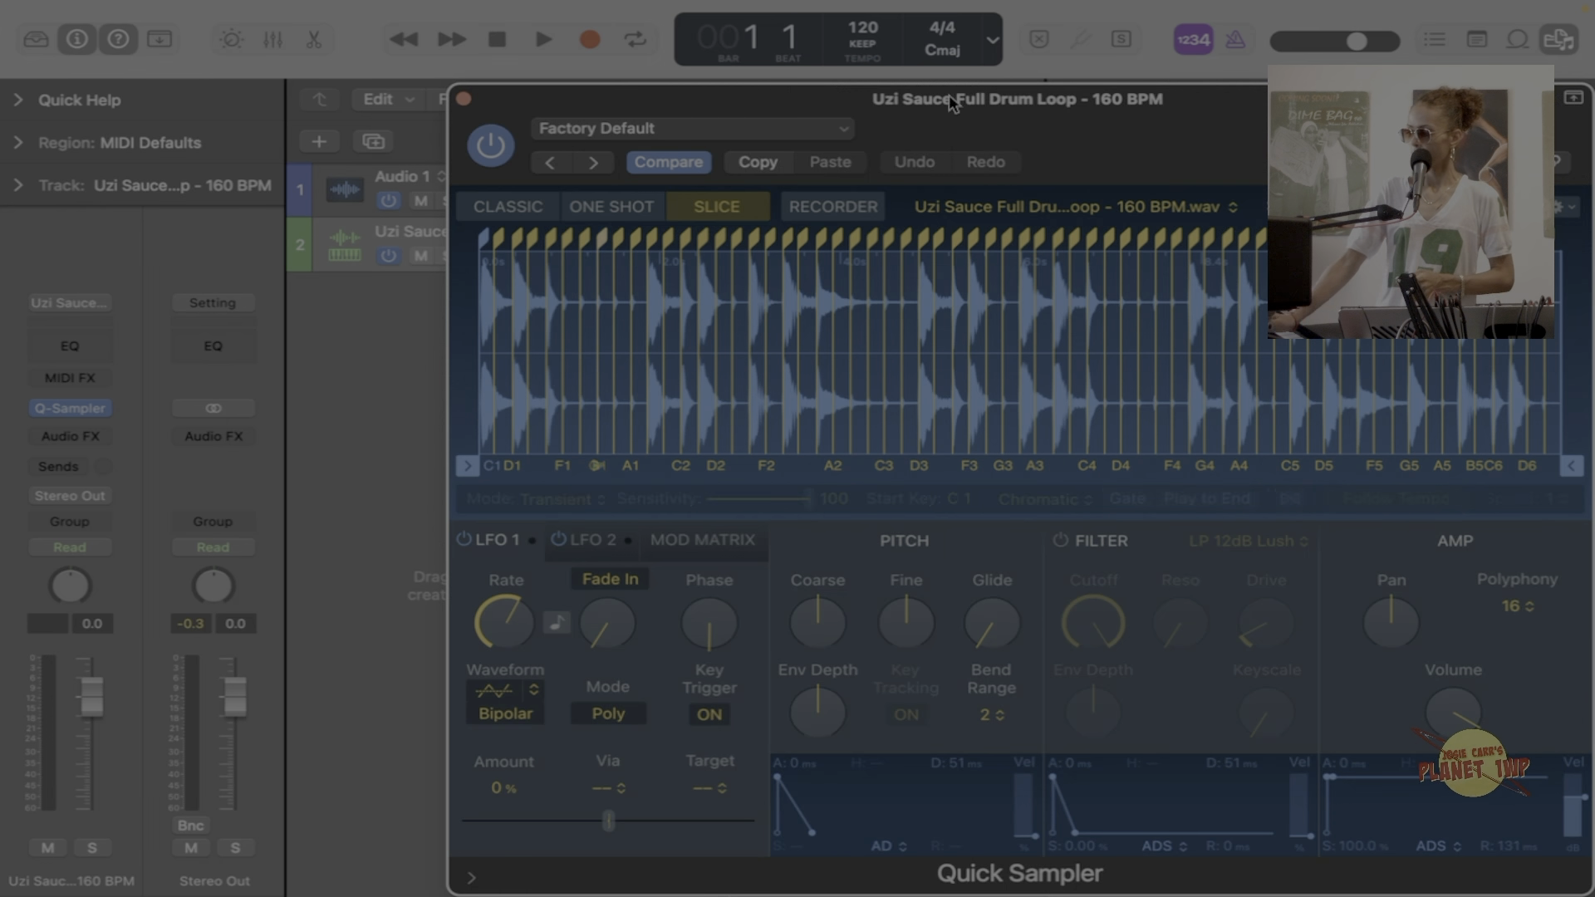
pyautogui.moveTo(1077, 96); pyautogui.dragTo(780, 96)
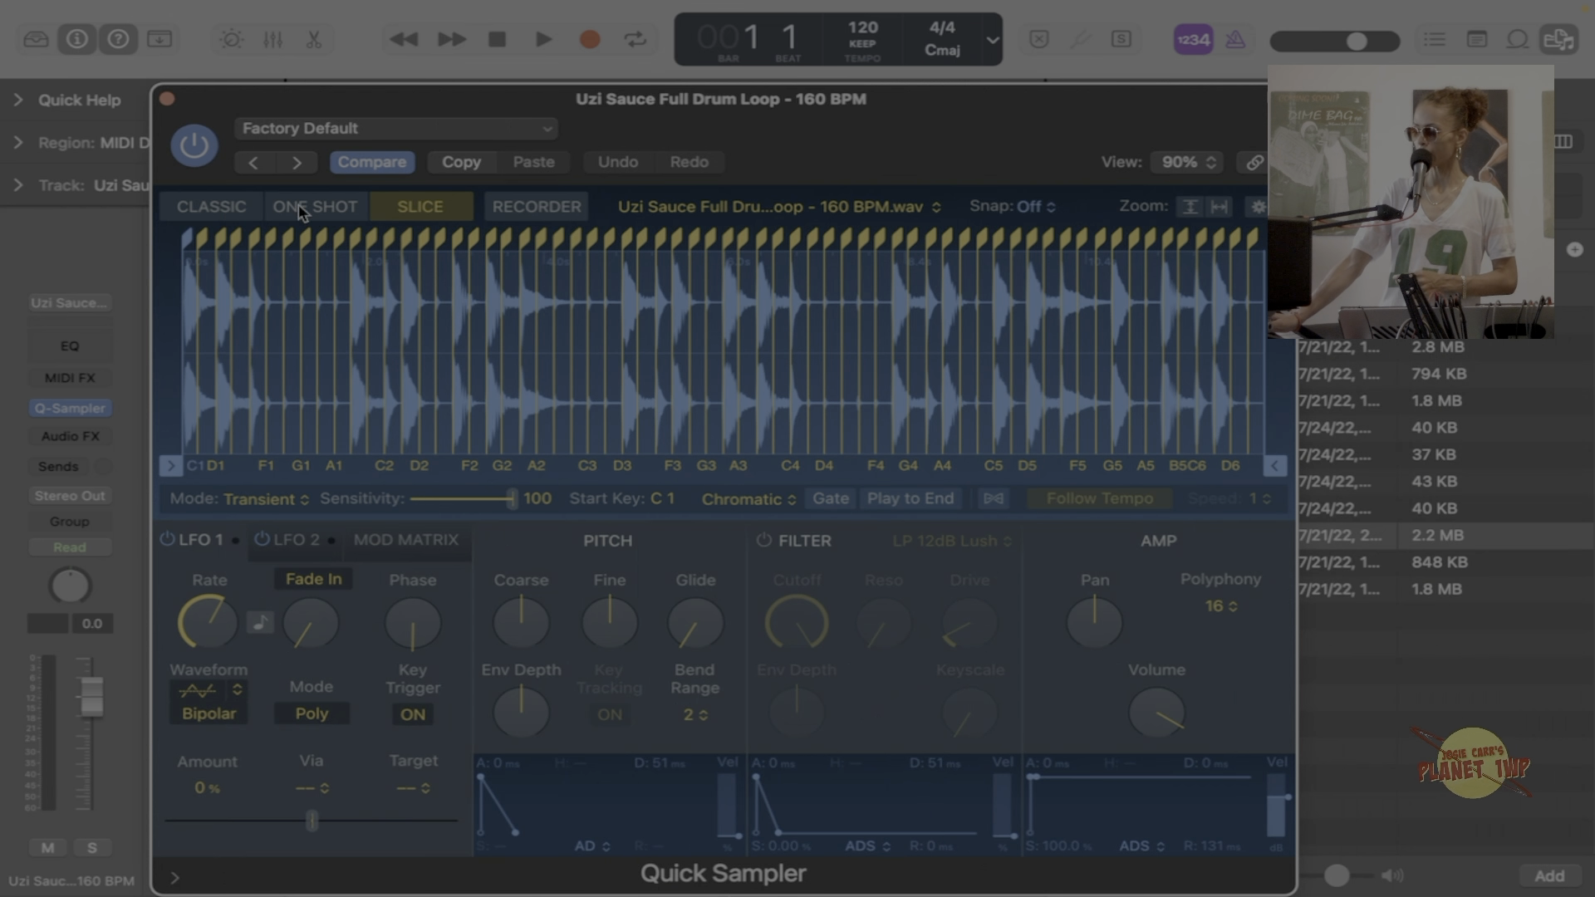
# Compare the sampler's Classic, One Shot, Slice and Recorder modes with the drum loop.
pyautogui.click(355, 204)
pyautogui.click(236, 202)
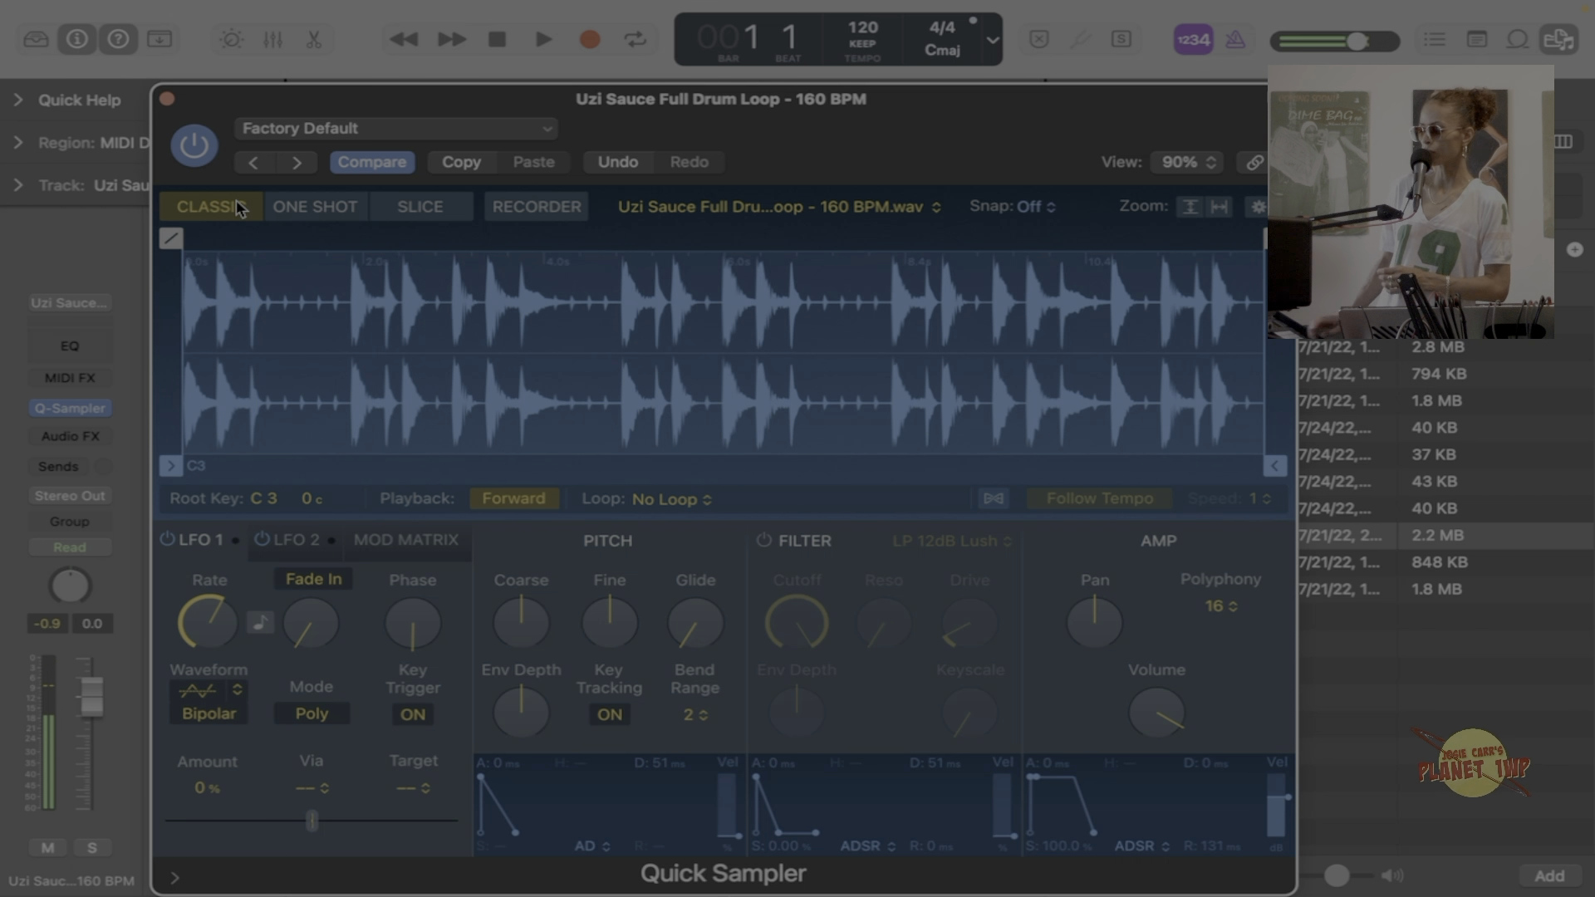
pyautogui.click(314, 206)
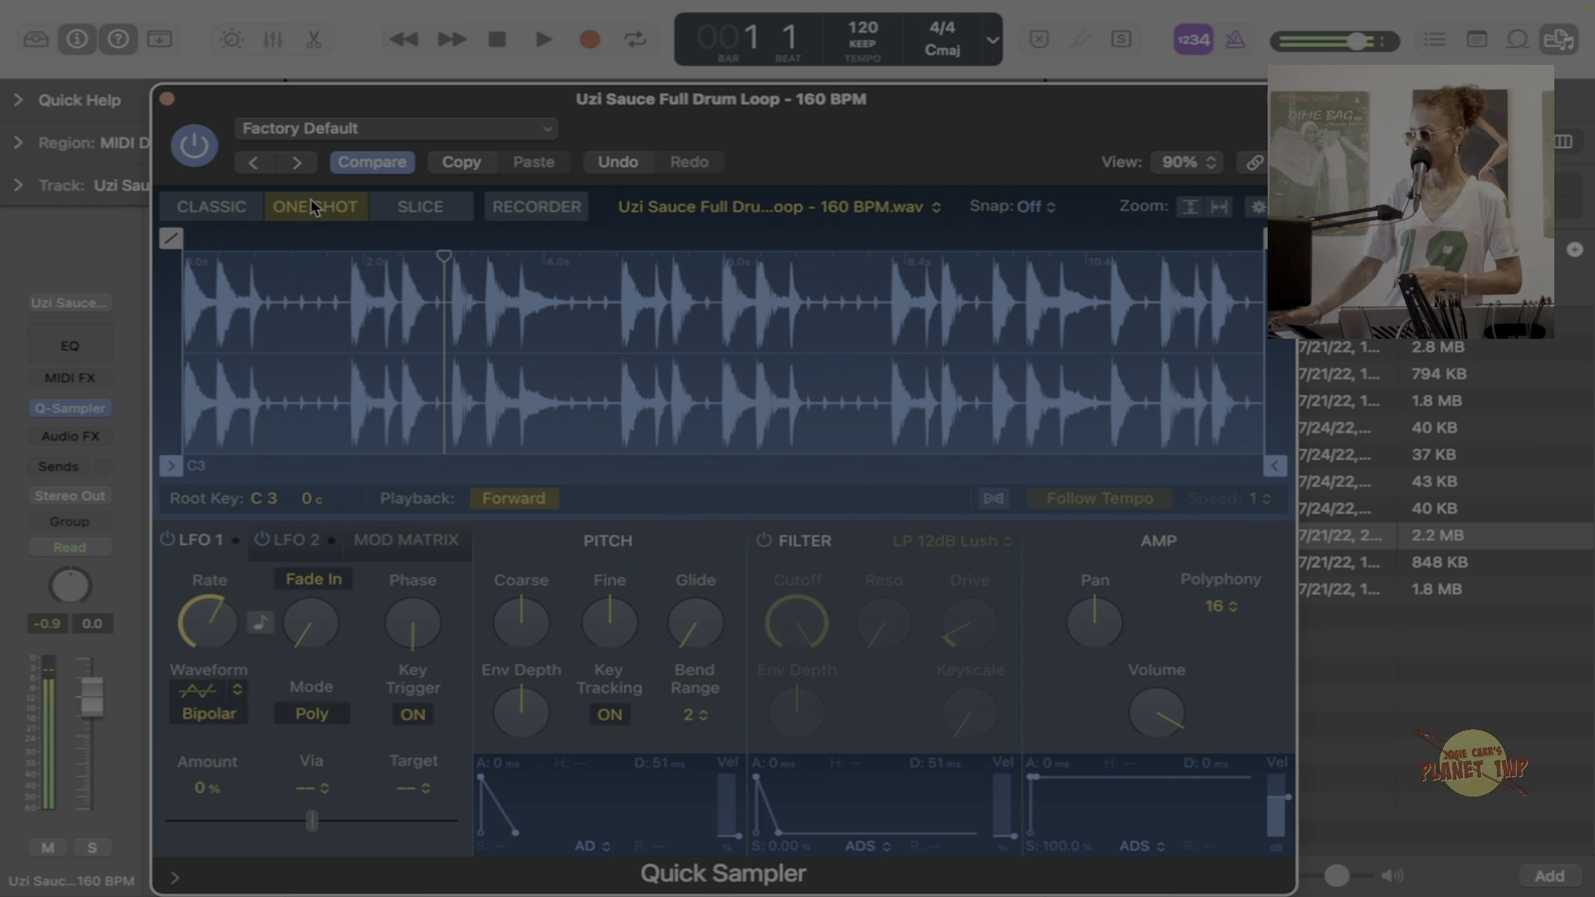
pyautogui.click(425, 206)
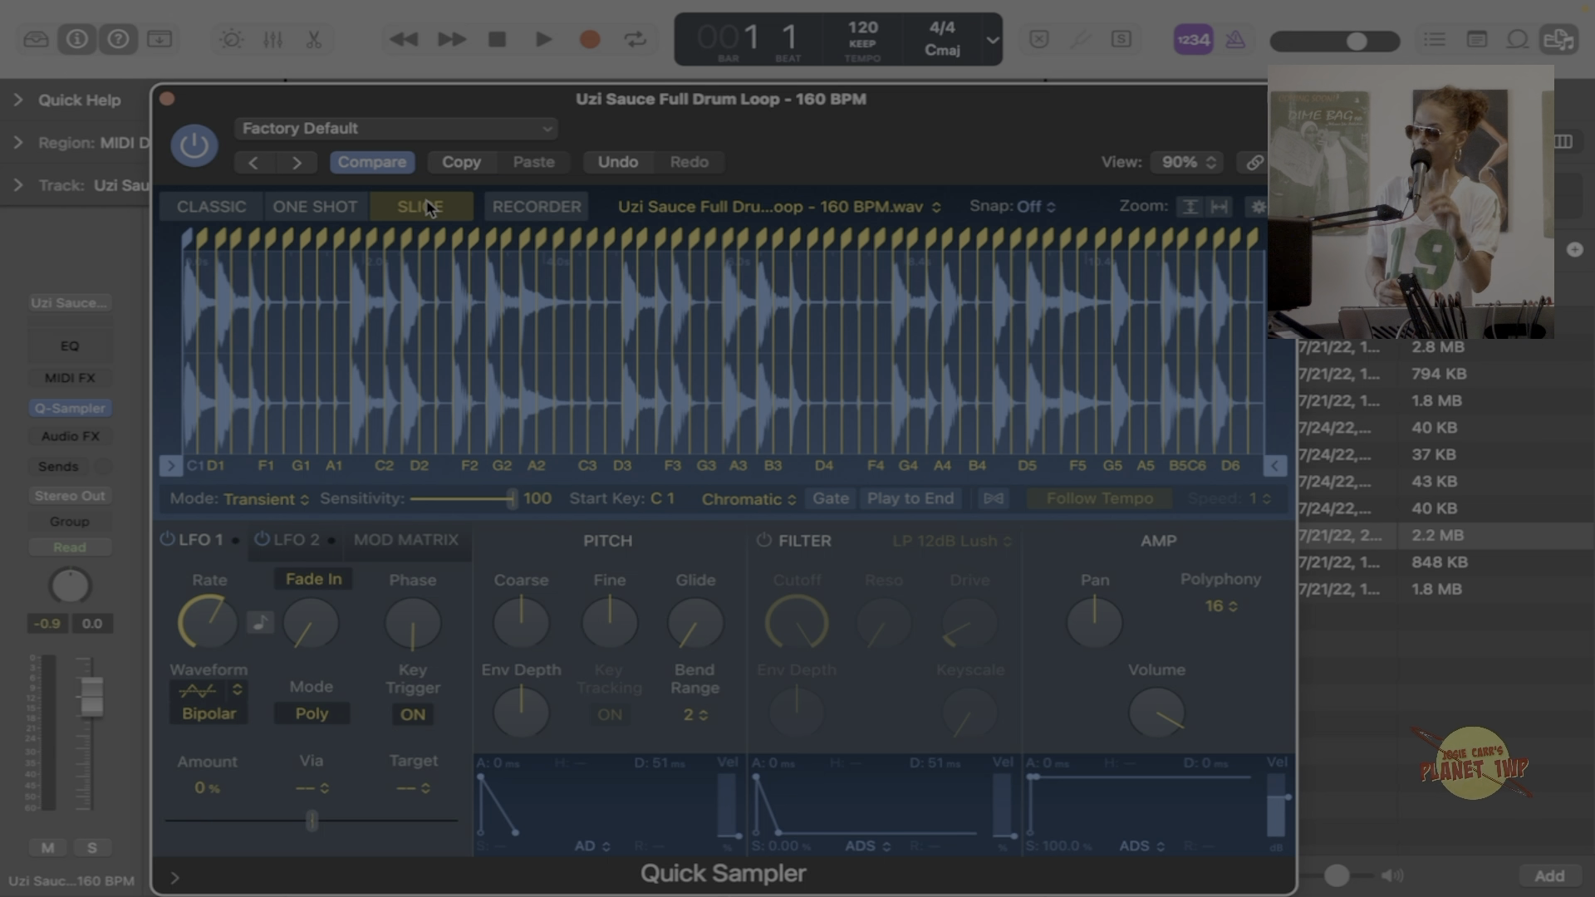
pyautogui.click(526, 205)
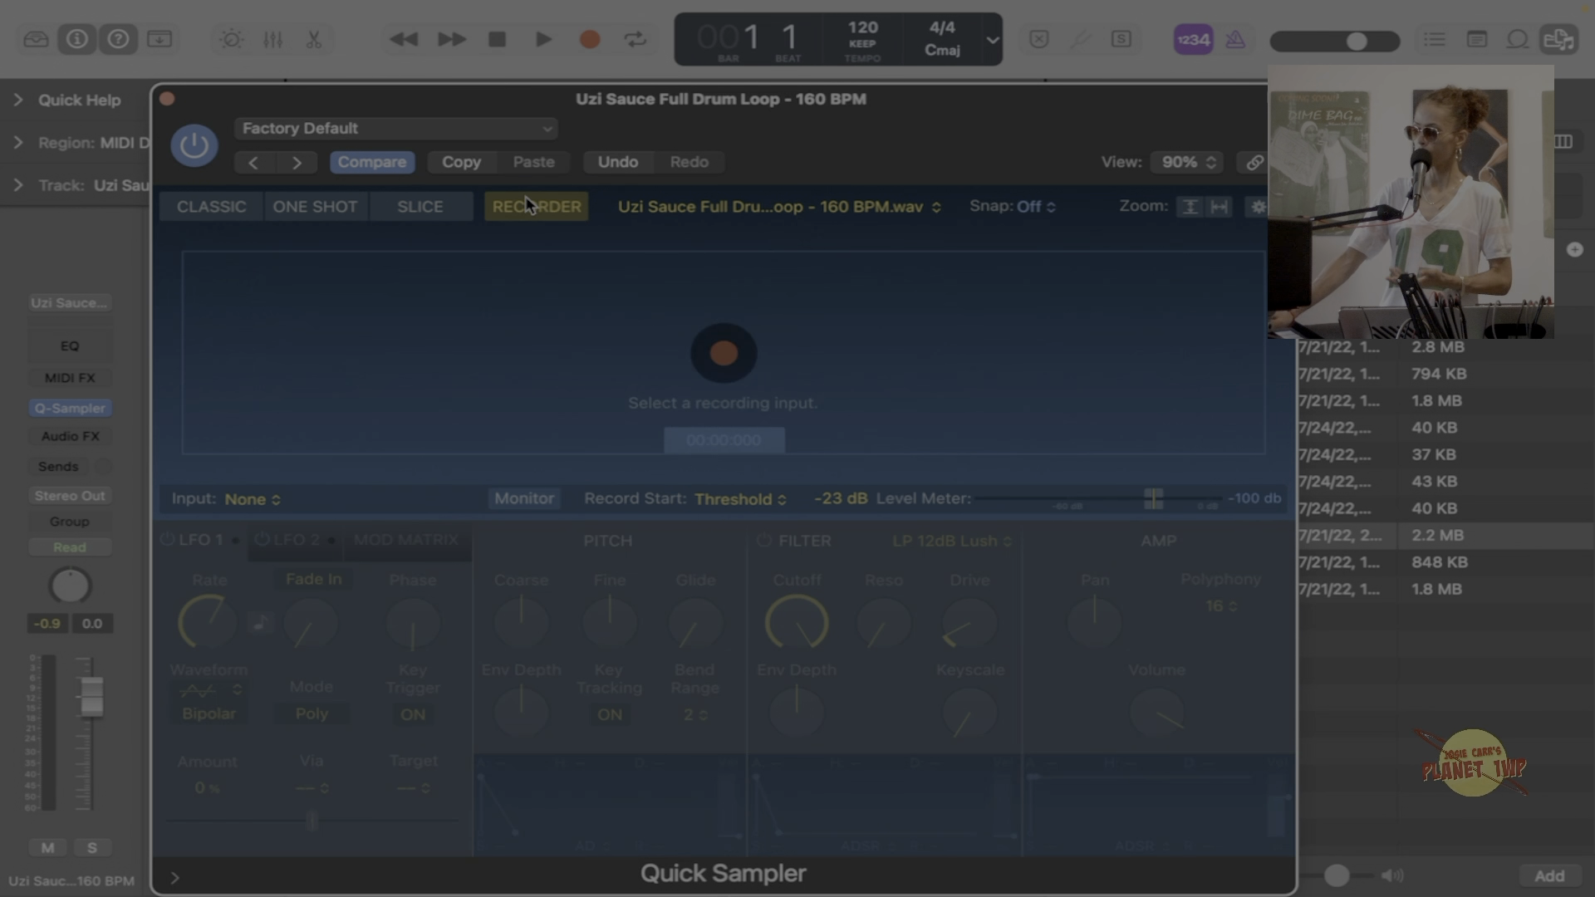
pyautogui.click(429, 210)
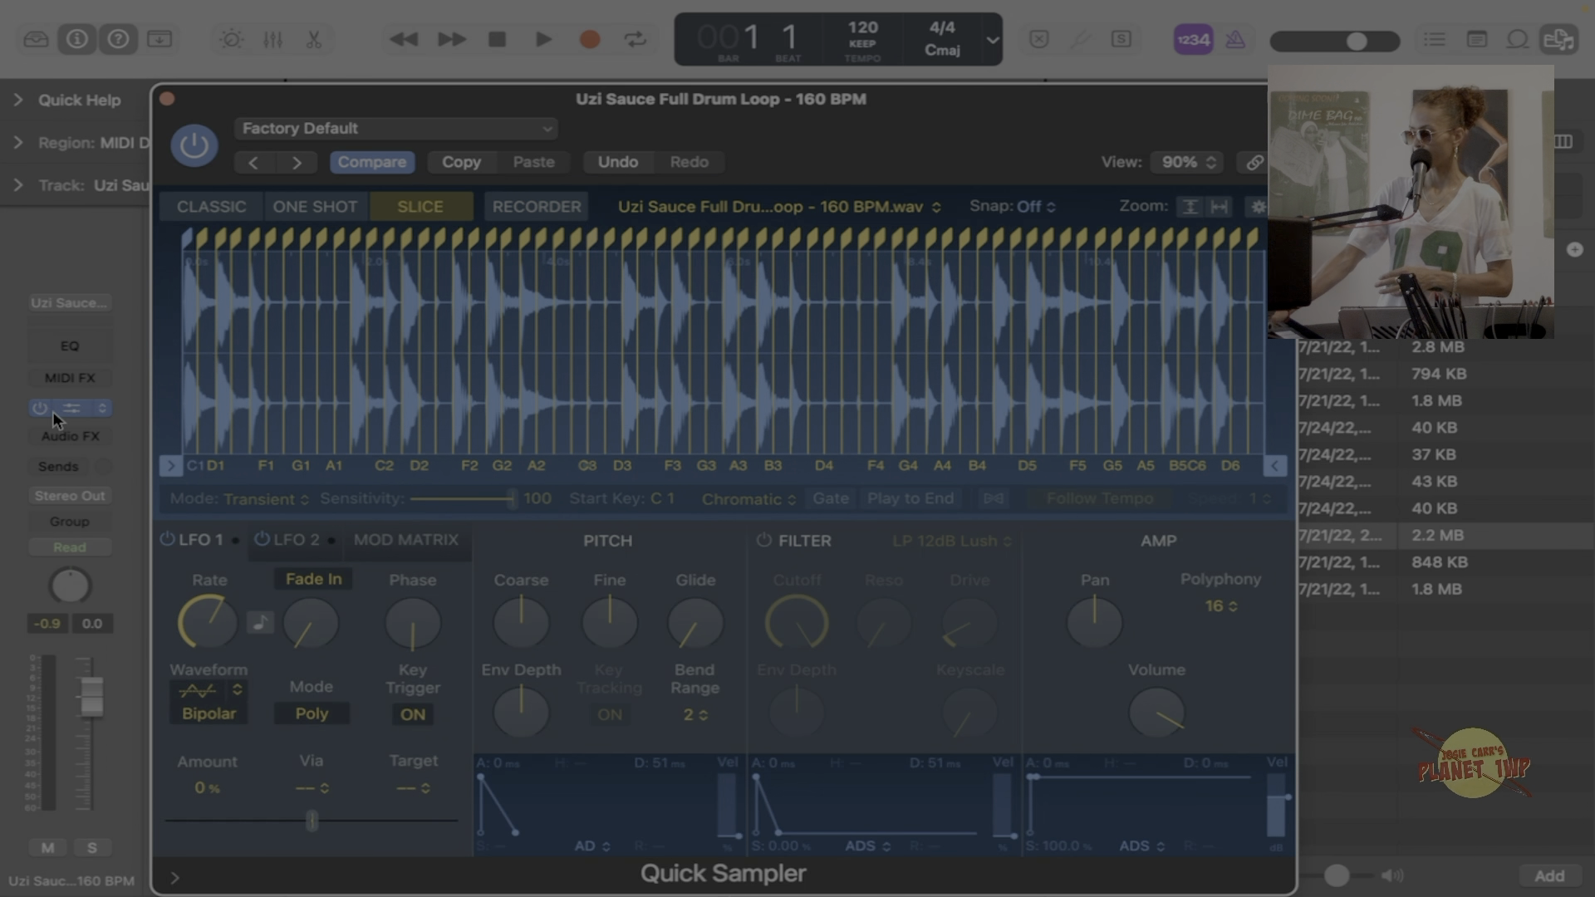
# In Classic mode, turn on Follow Tempo, try a project tempo of 196 BPM, and settle on 160 BPM.
pyautogui.click(213, 214)
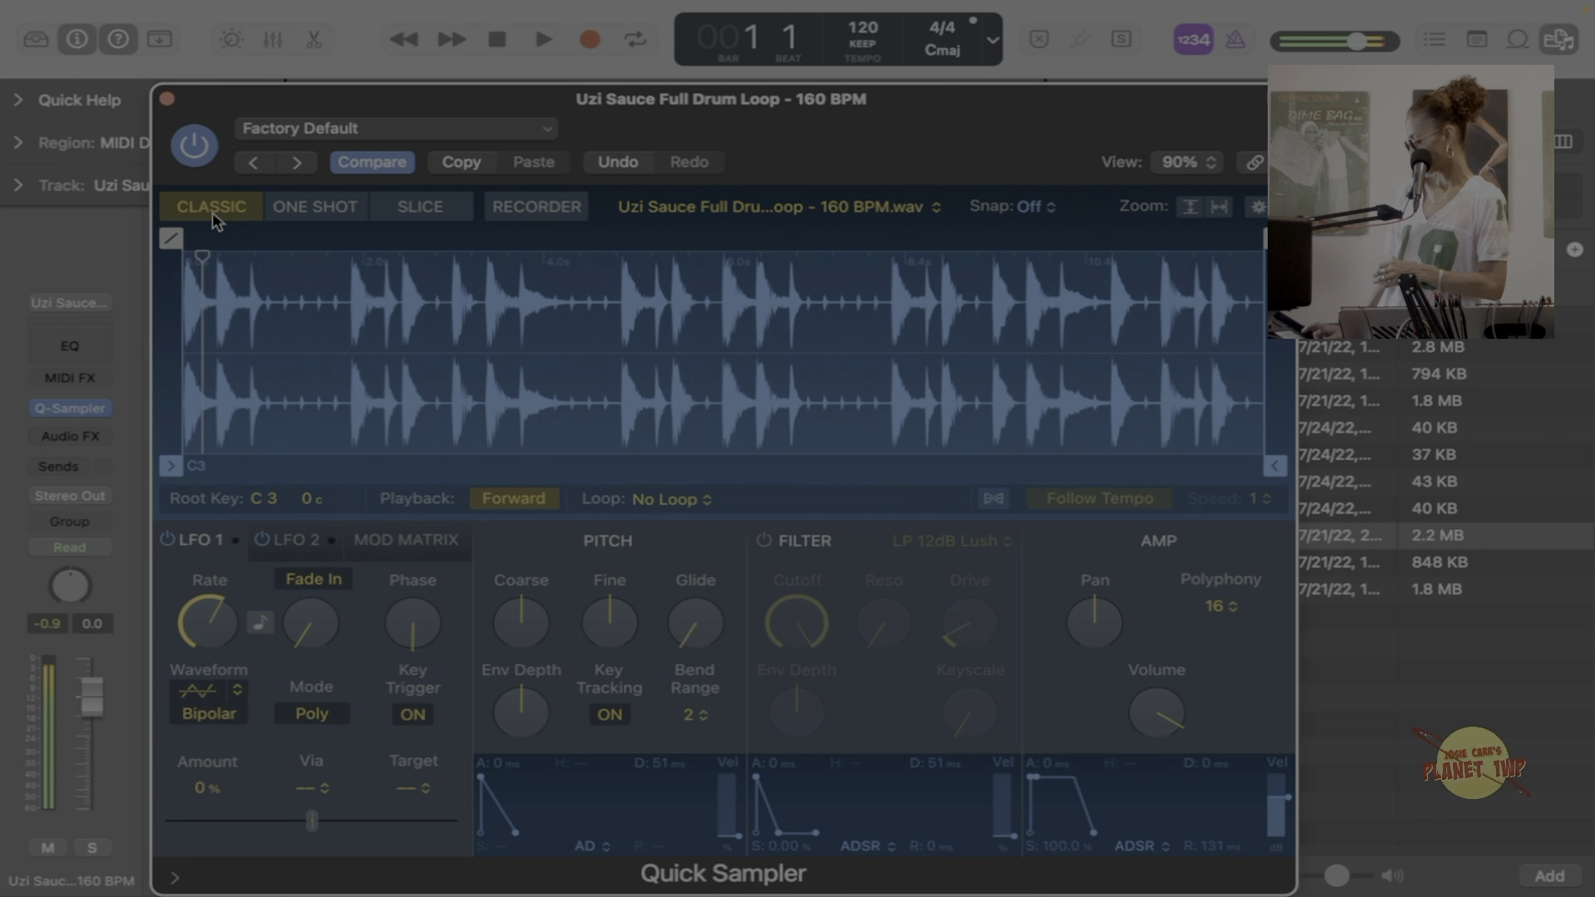
pyautogui.click(1100, 499)
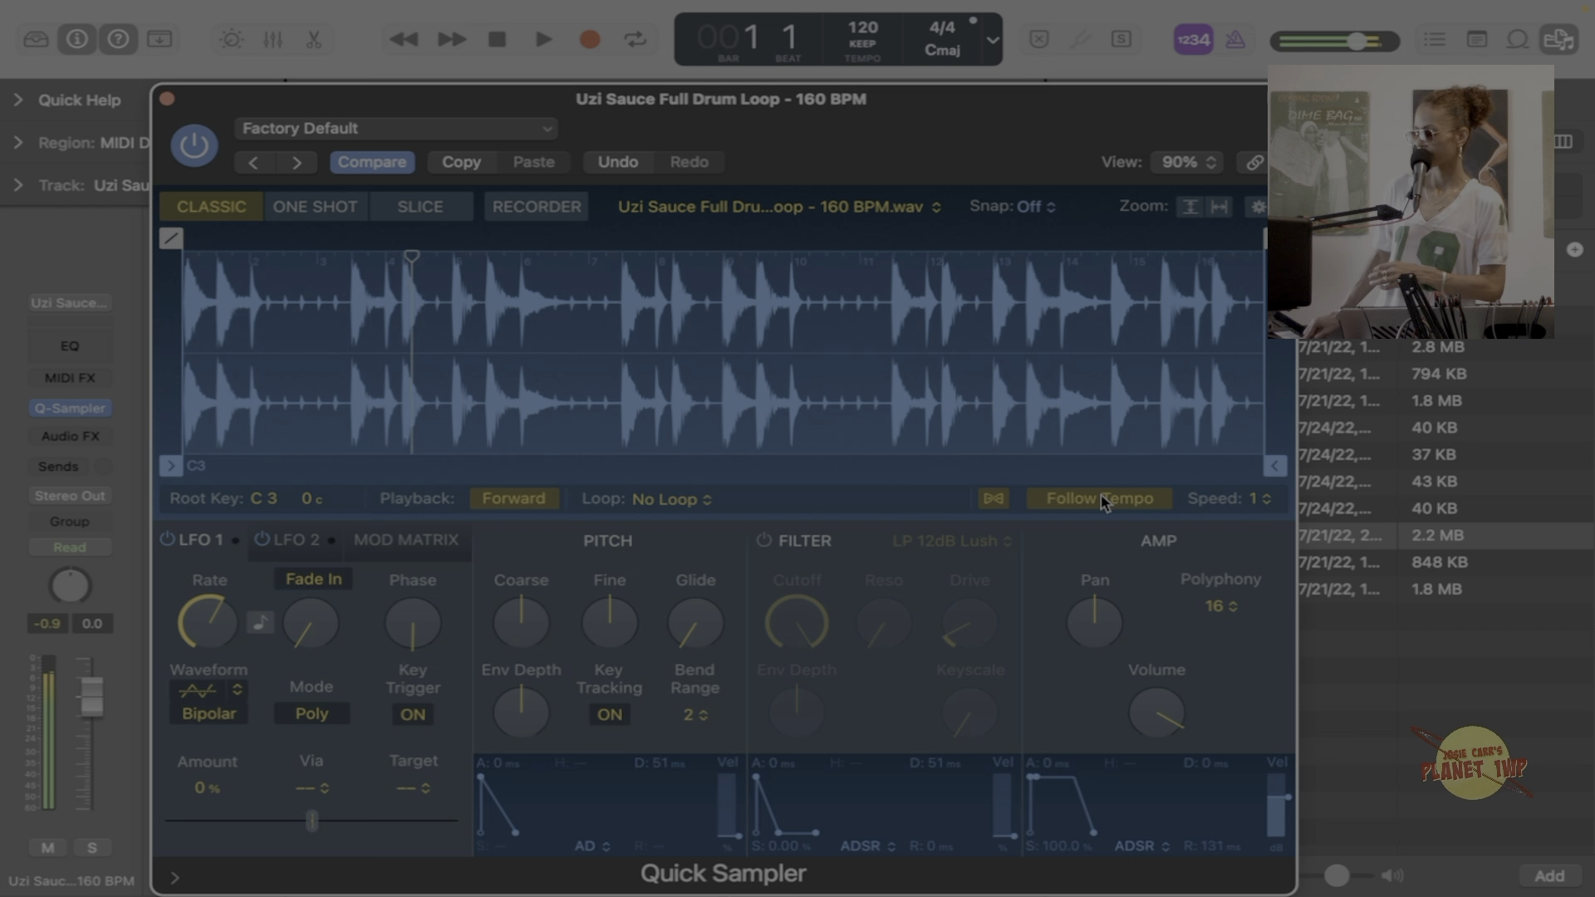
pyautogui.moveTo(858, 26); pyautogui.dragTo(857, 79)
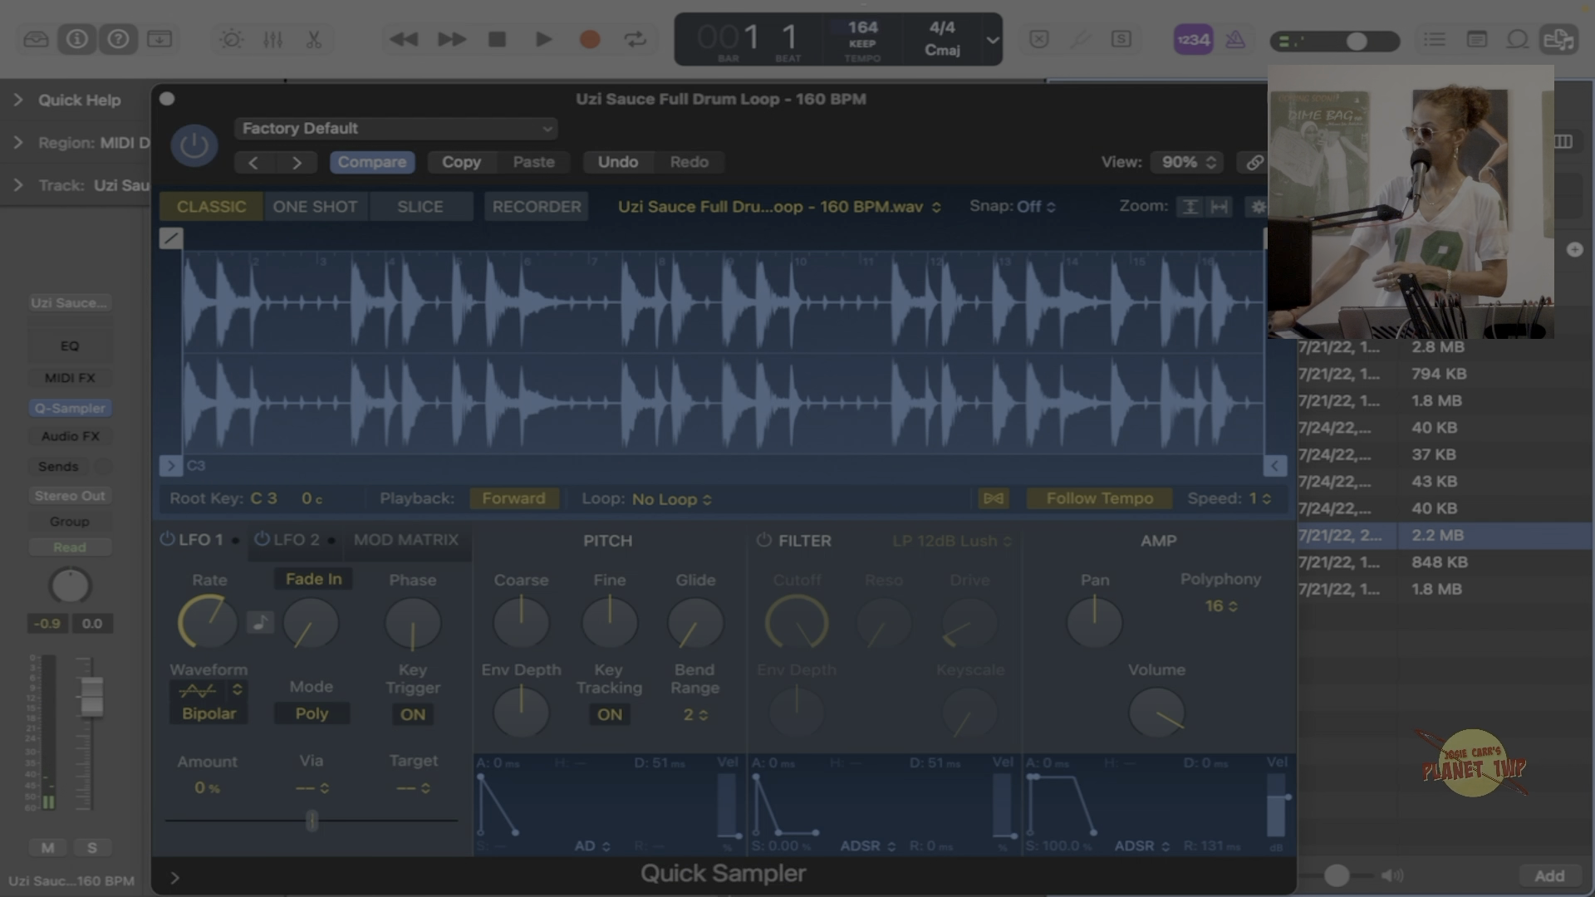
pyautogui.moveTo(861, 3); pyautogui.dragTo(862, 1)
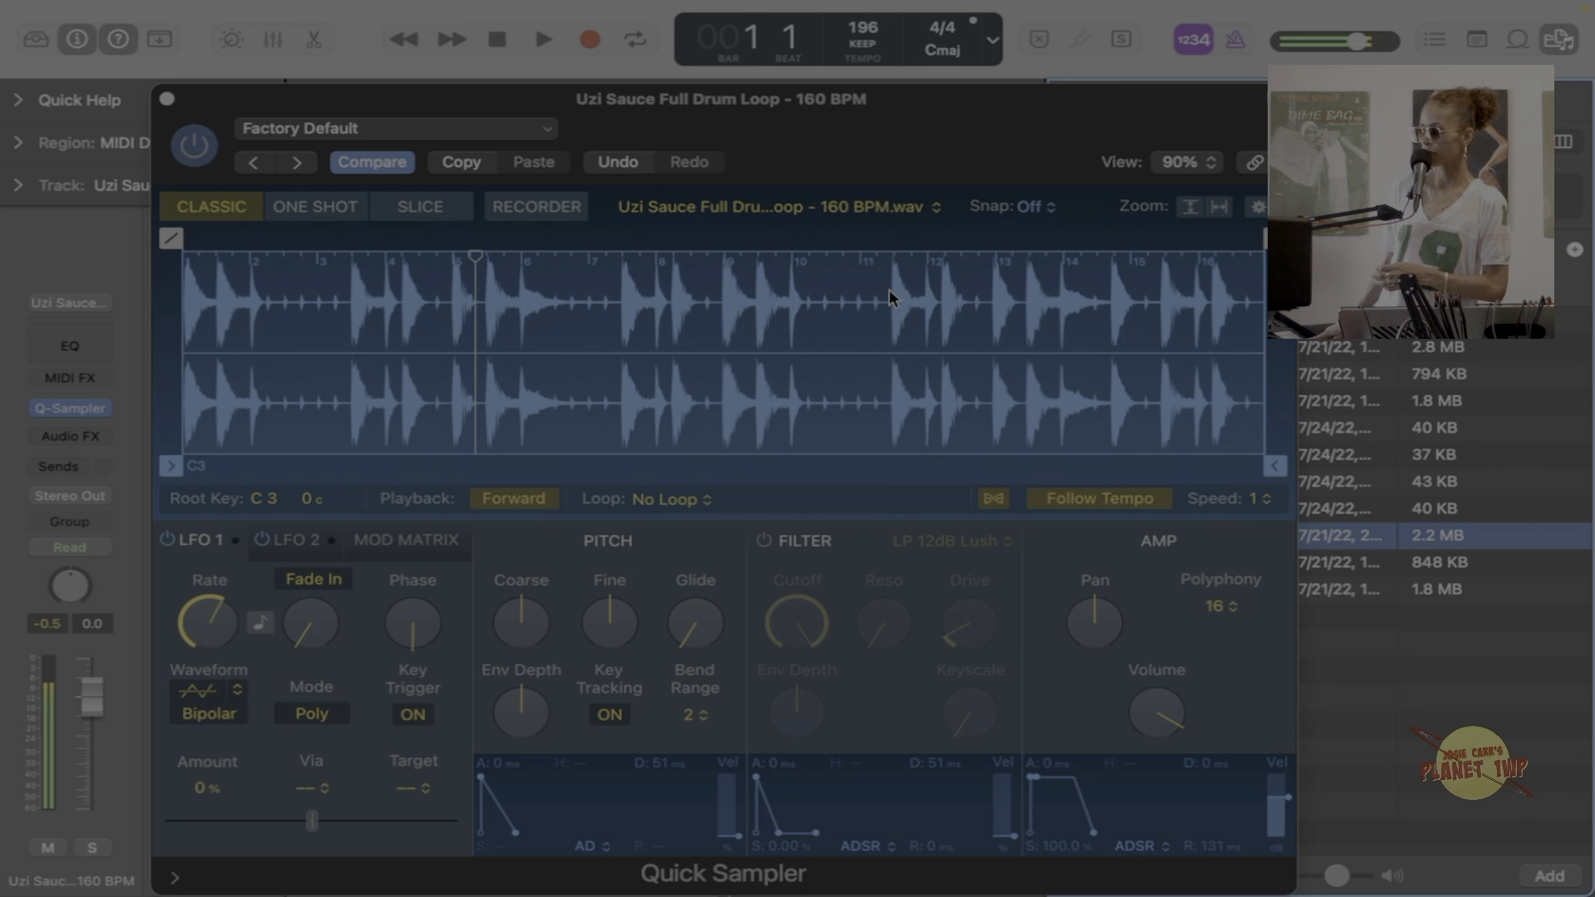
pyautogui.moveTo(860, 30); pyautogui.dragTo(855, 88)
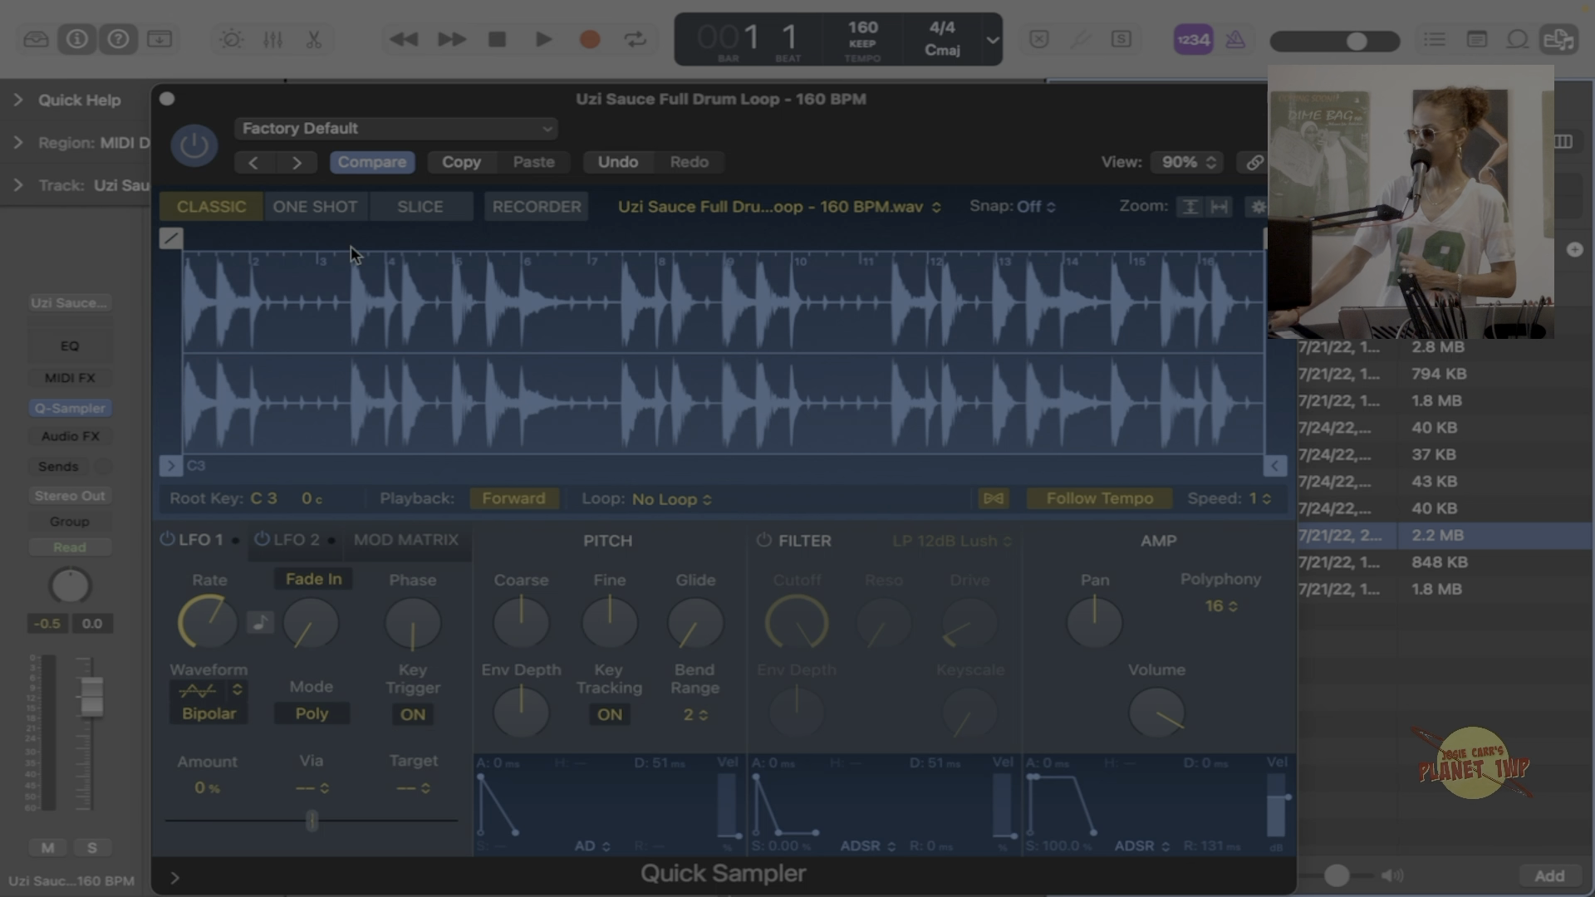
# Switch the sampler to Slice mode and remove the C#1 slice marker that splits the loop's first drum hit.
pyautogui.click(438, 209)
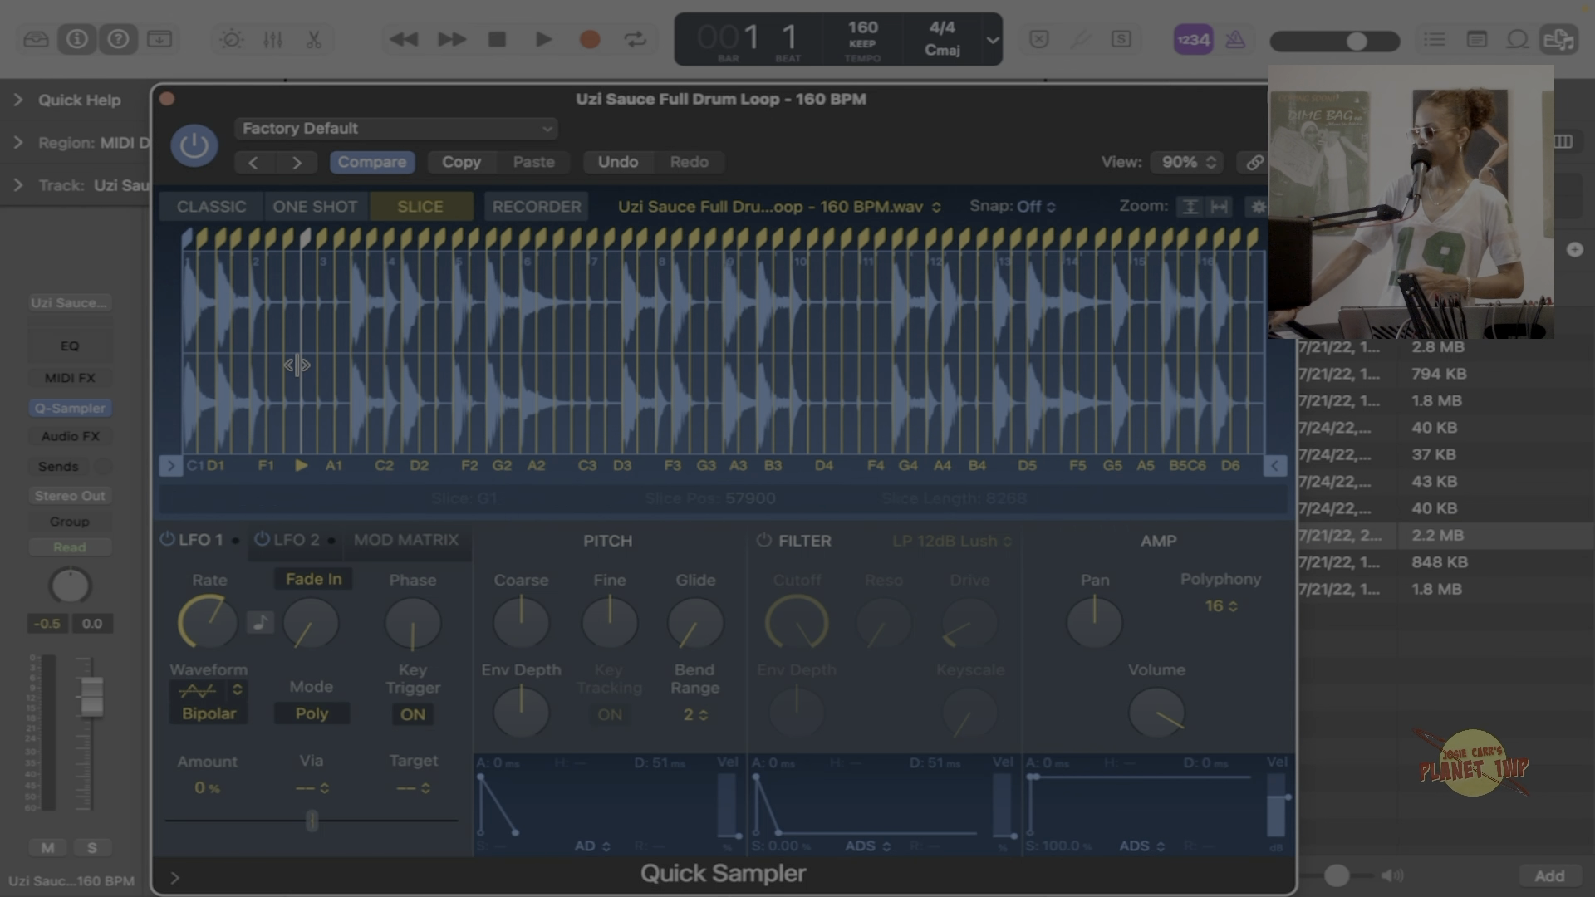
pyautogui.scroll(5, 368, 348)
pyautogui.scroll(5, 368, 348)
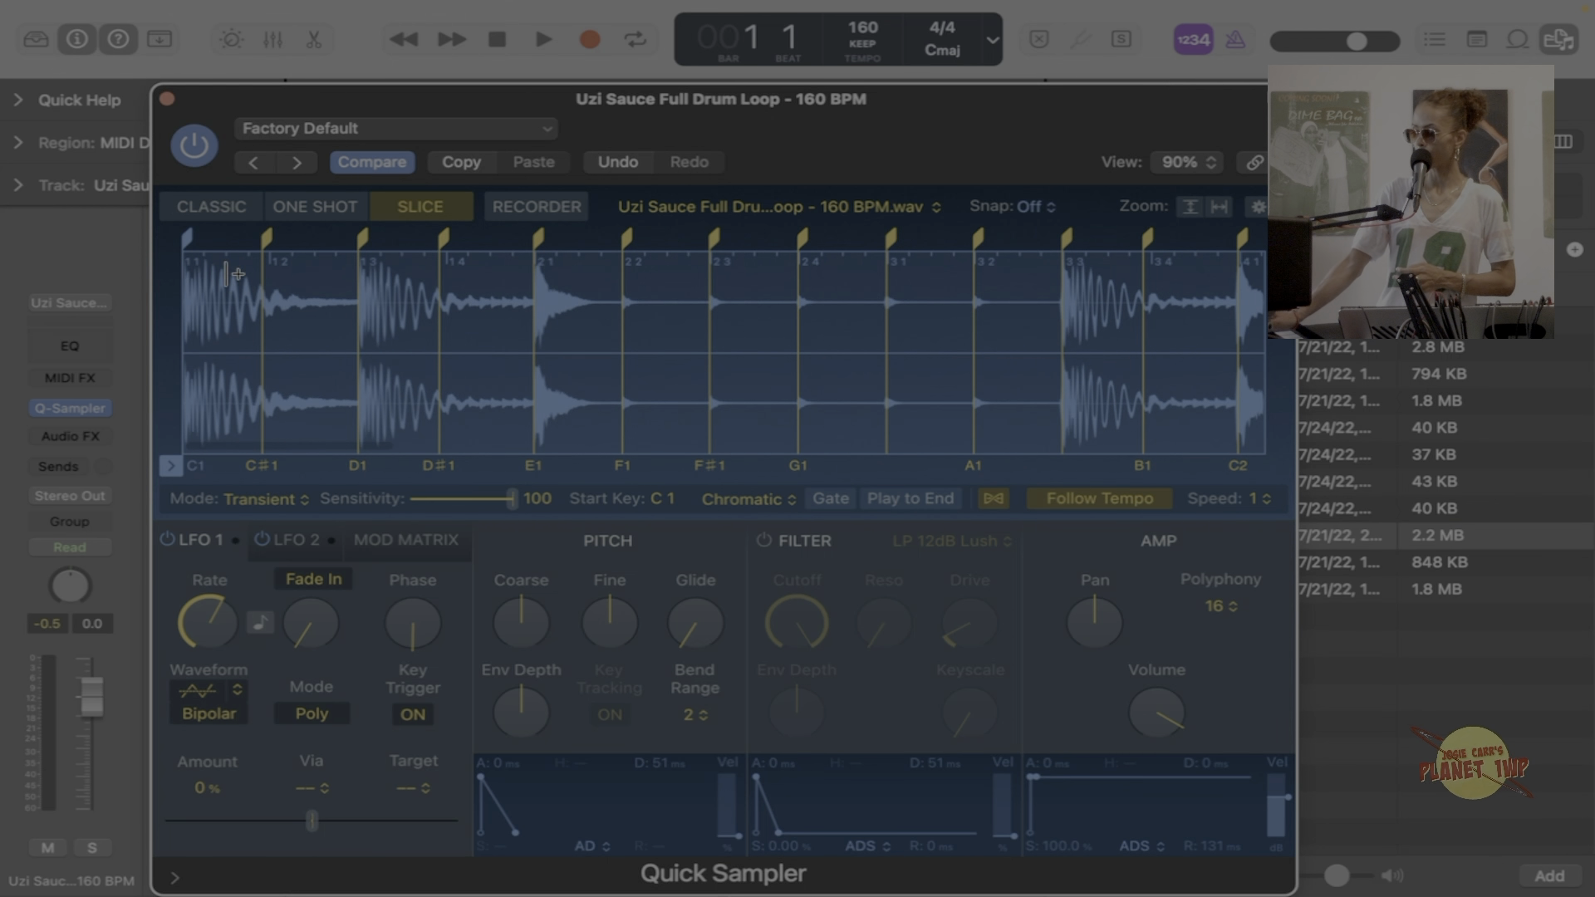
pyautogui.doubleClick(267, 318)
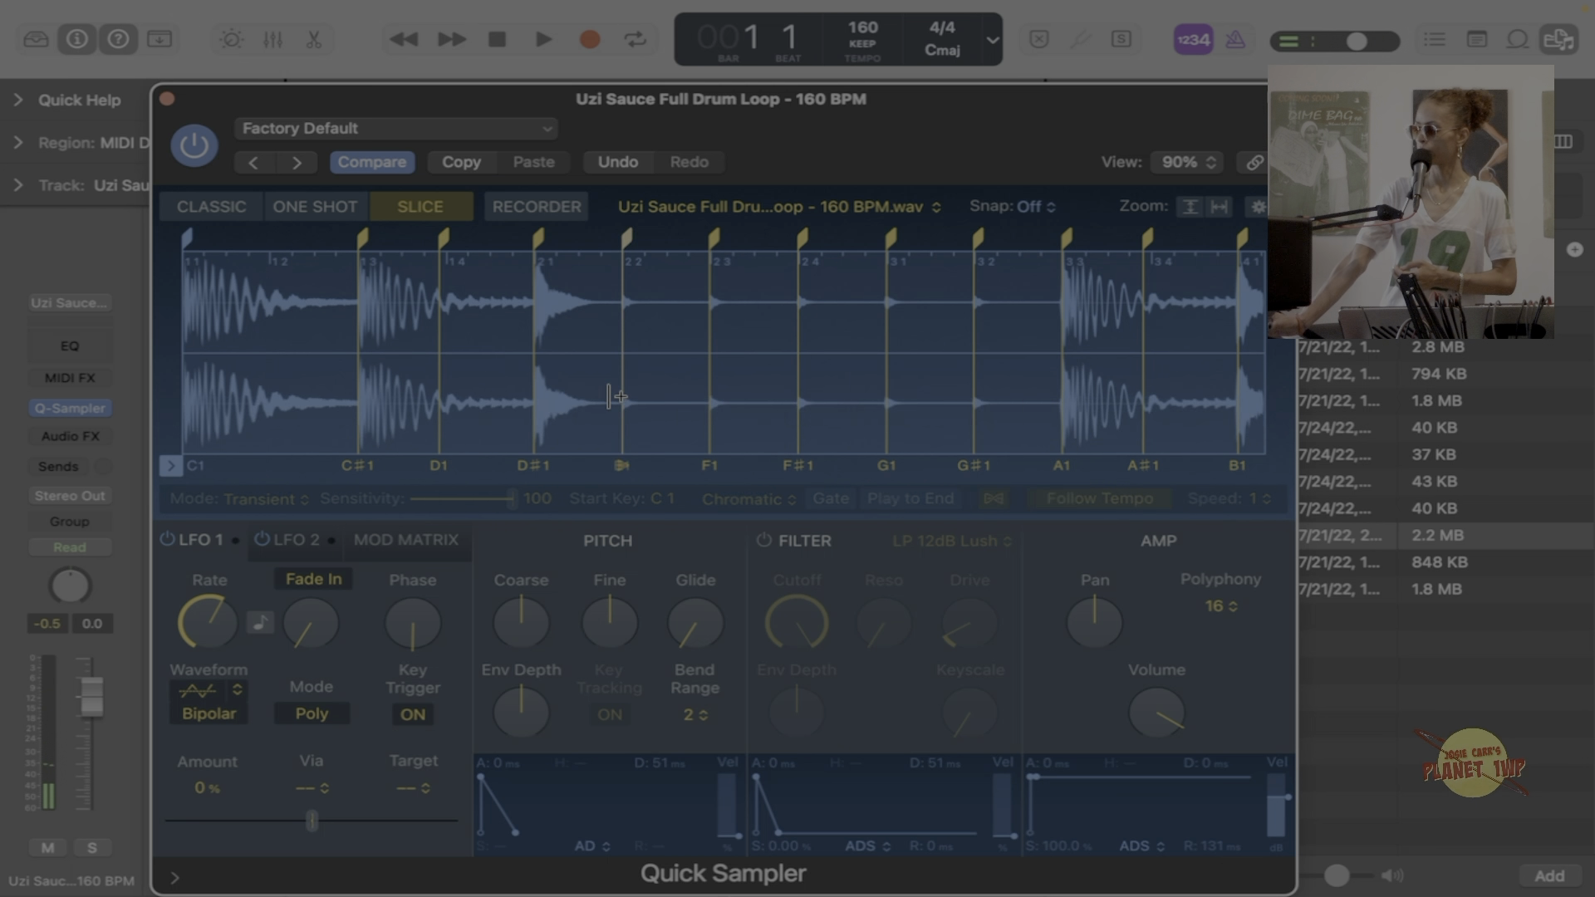
# Remove the extra slice markers that cut through the tails of four drum hits between ruler positions 3 and 6.
pyautogui.scroll(-5, 614, 396)
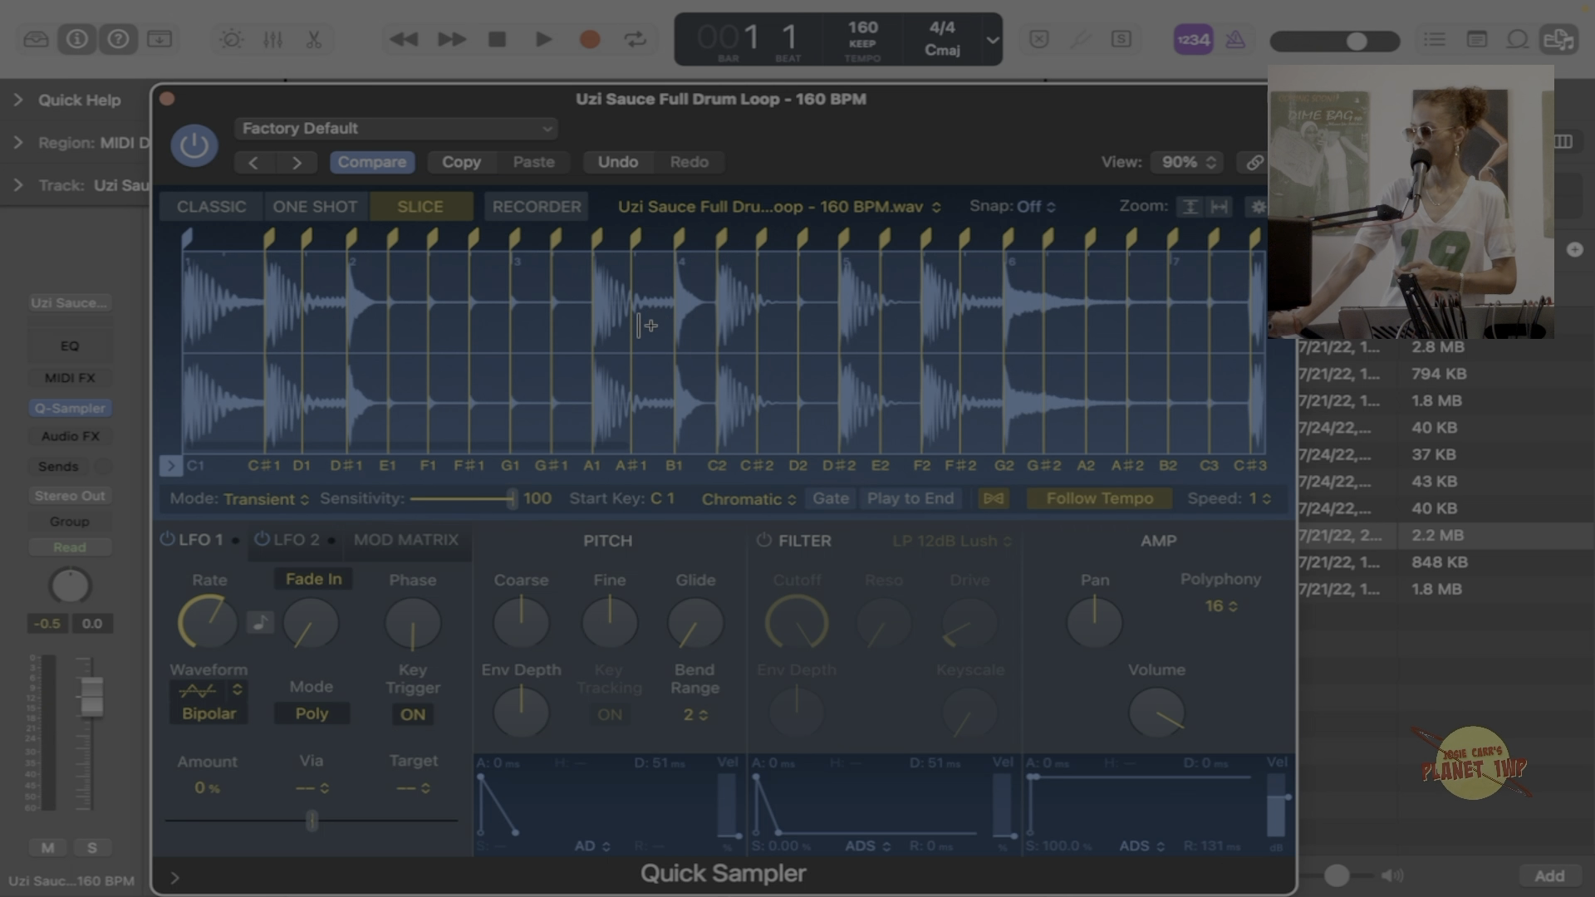
pyautogui.doubleClick(634, 319)
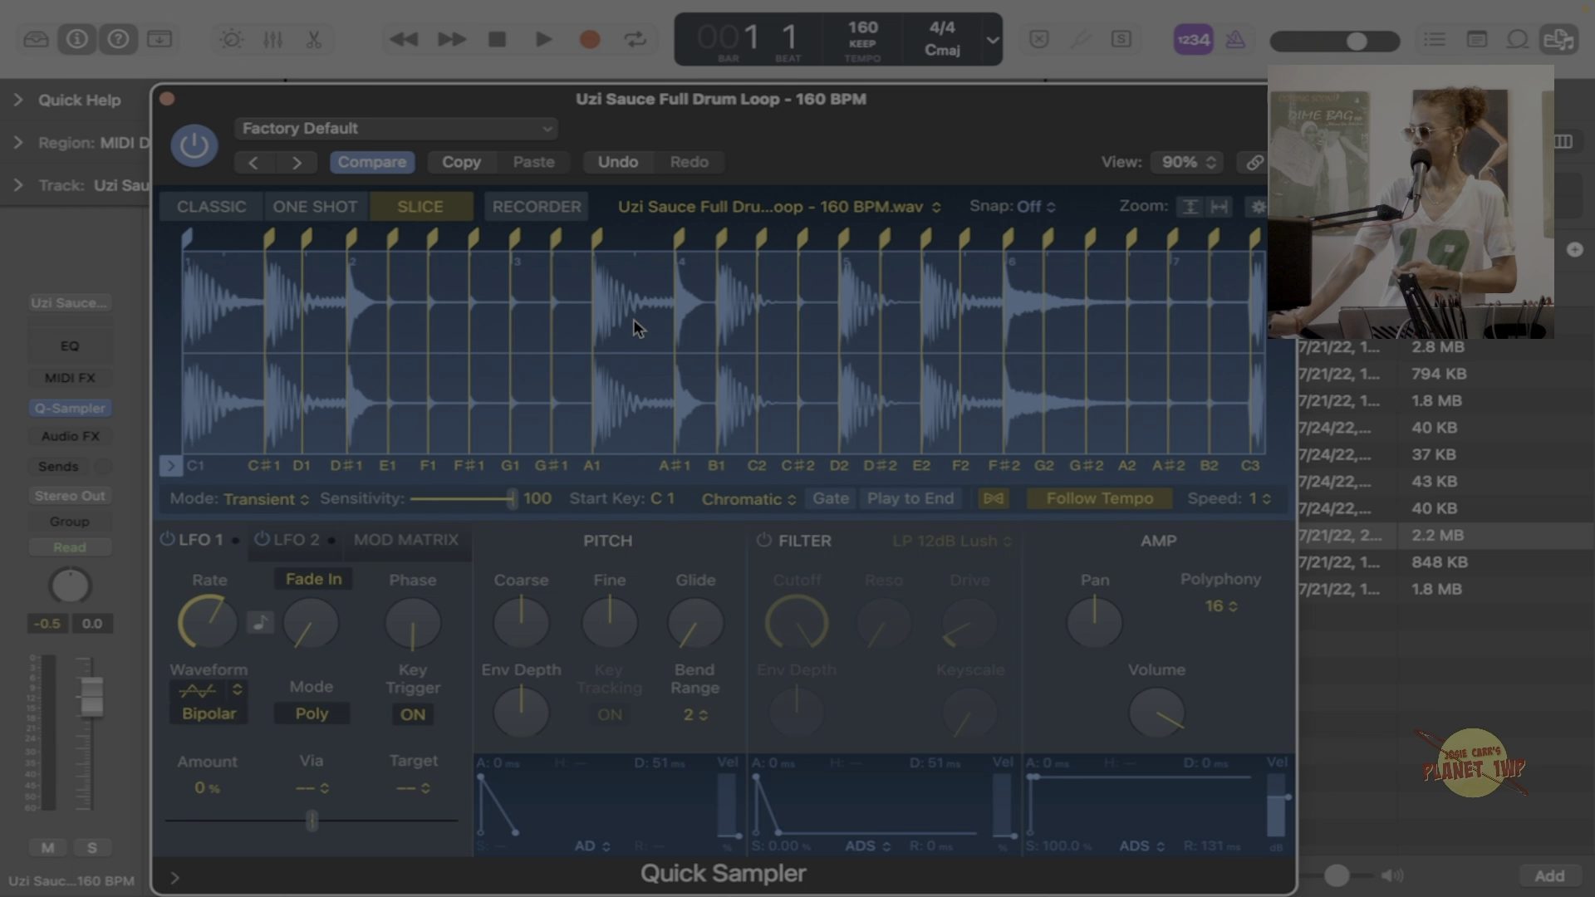
pyautogui.doubleClick(882, 332)
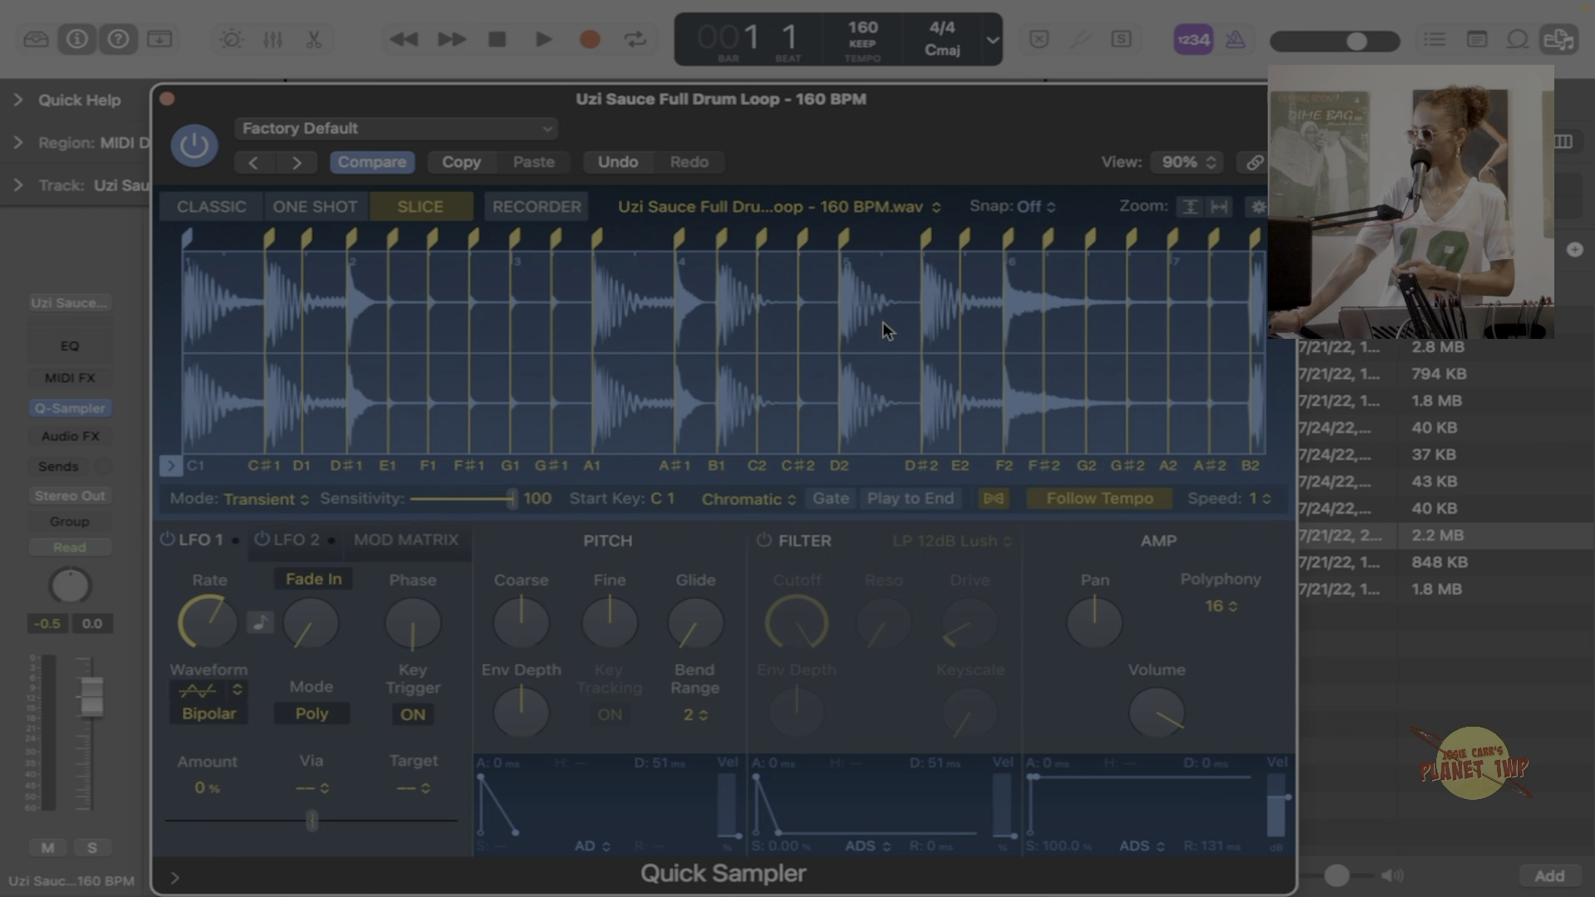
pyautogui.doubleClick(758, 335)
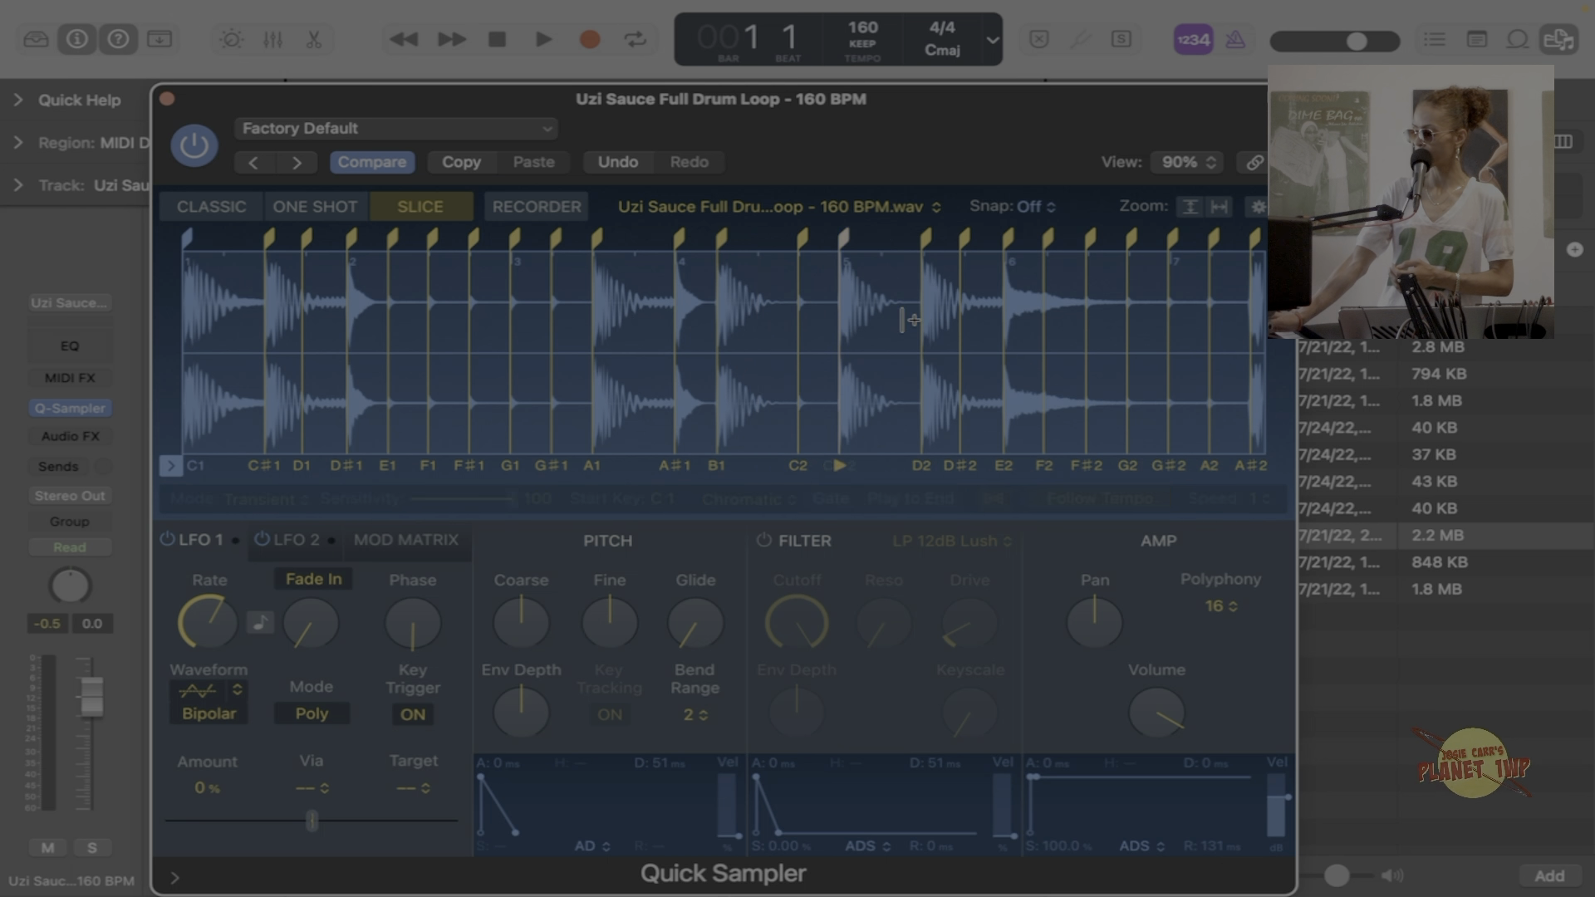
pyautogui.doubleClick(965, 330)
# Remove the extra slice markers inside the drum hits from ruler position 6 onward, auditioning the merged slices.
pyautogui.hscroll(10, 966, 324)
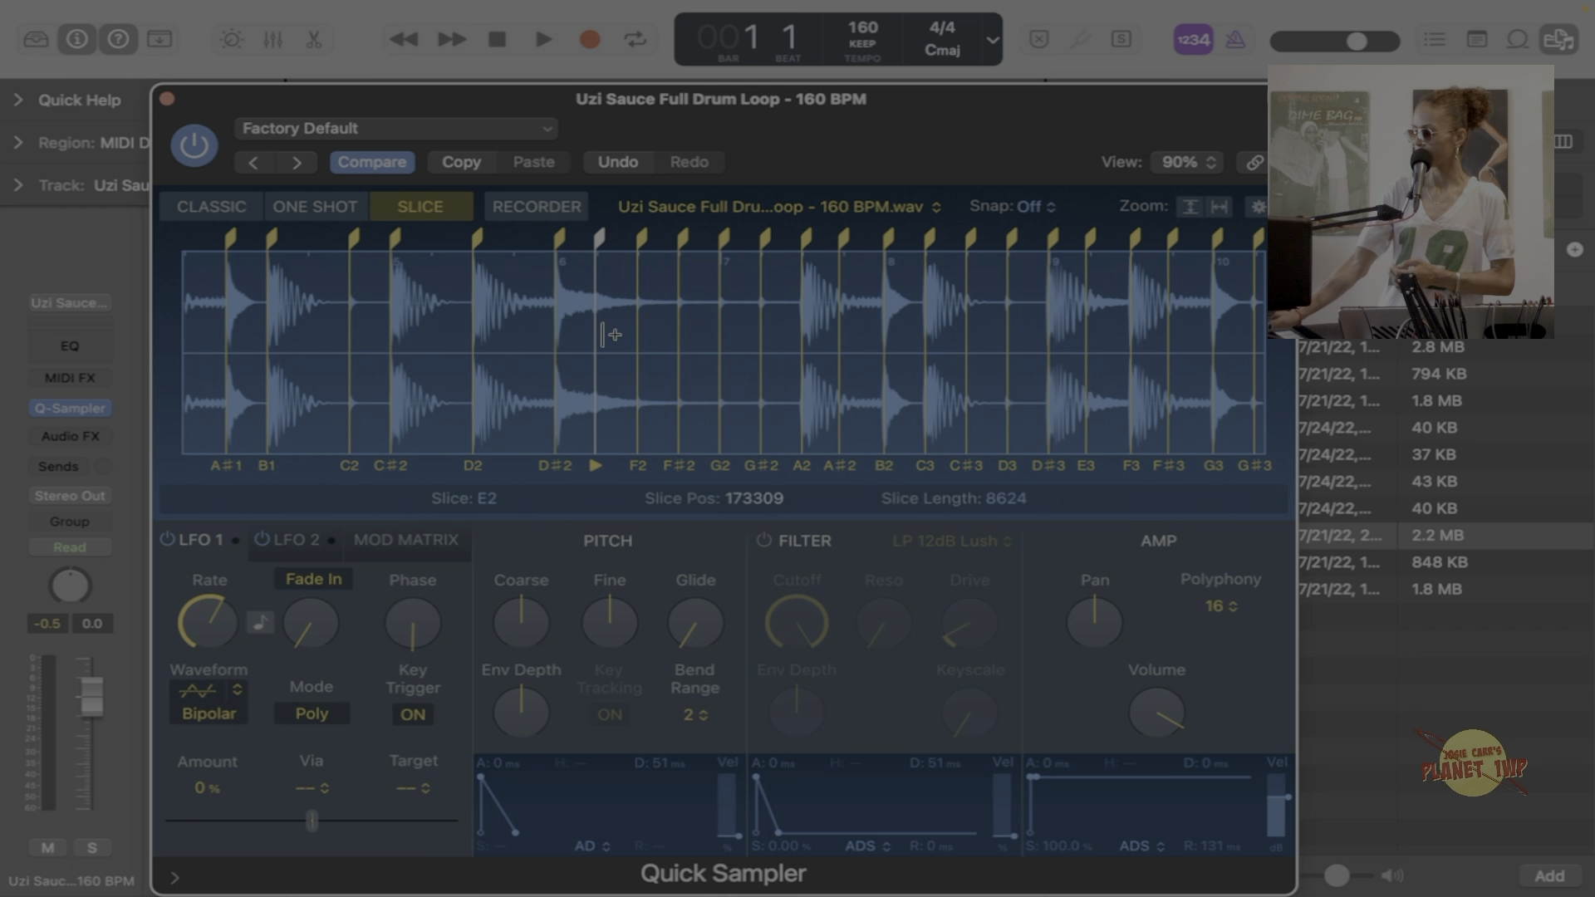
pyautogui.doubleClick(597, 326)
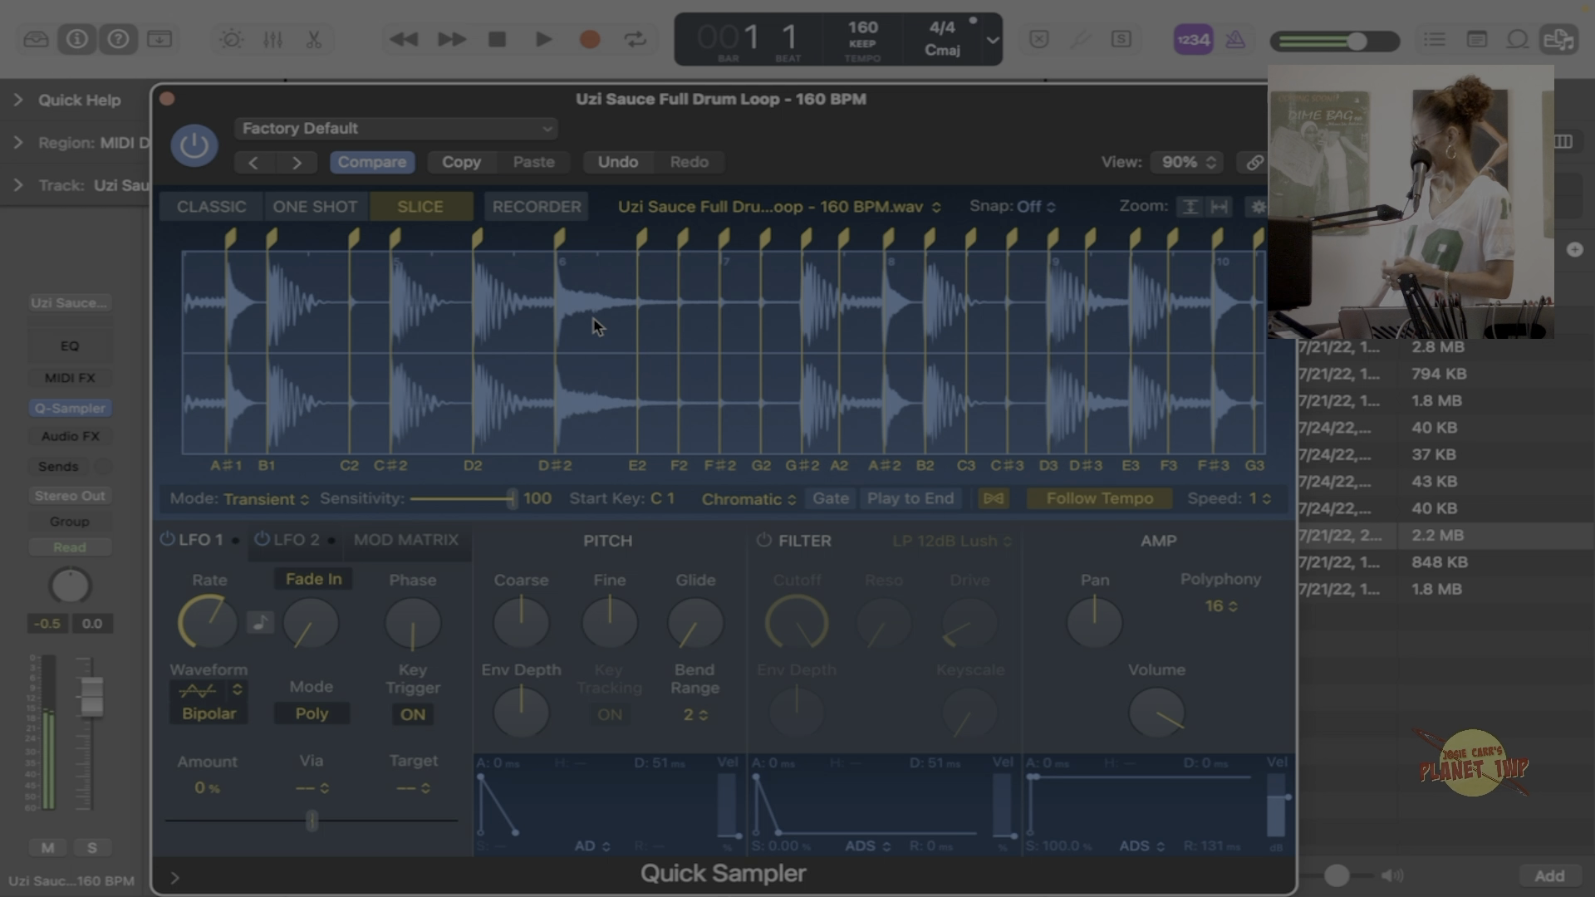
pyautogui.click(595, 326)
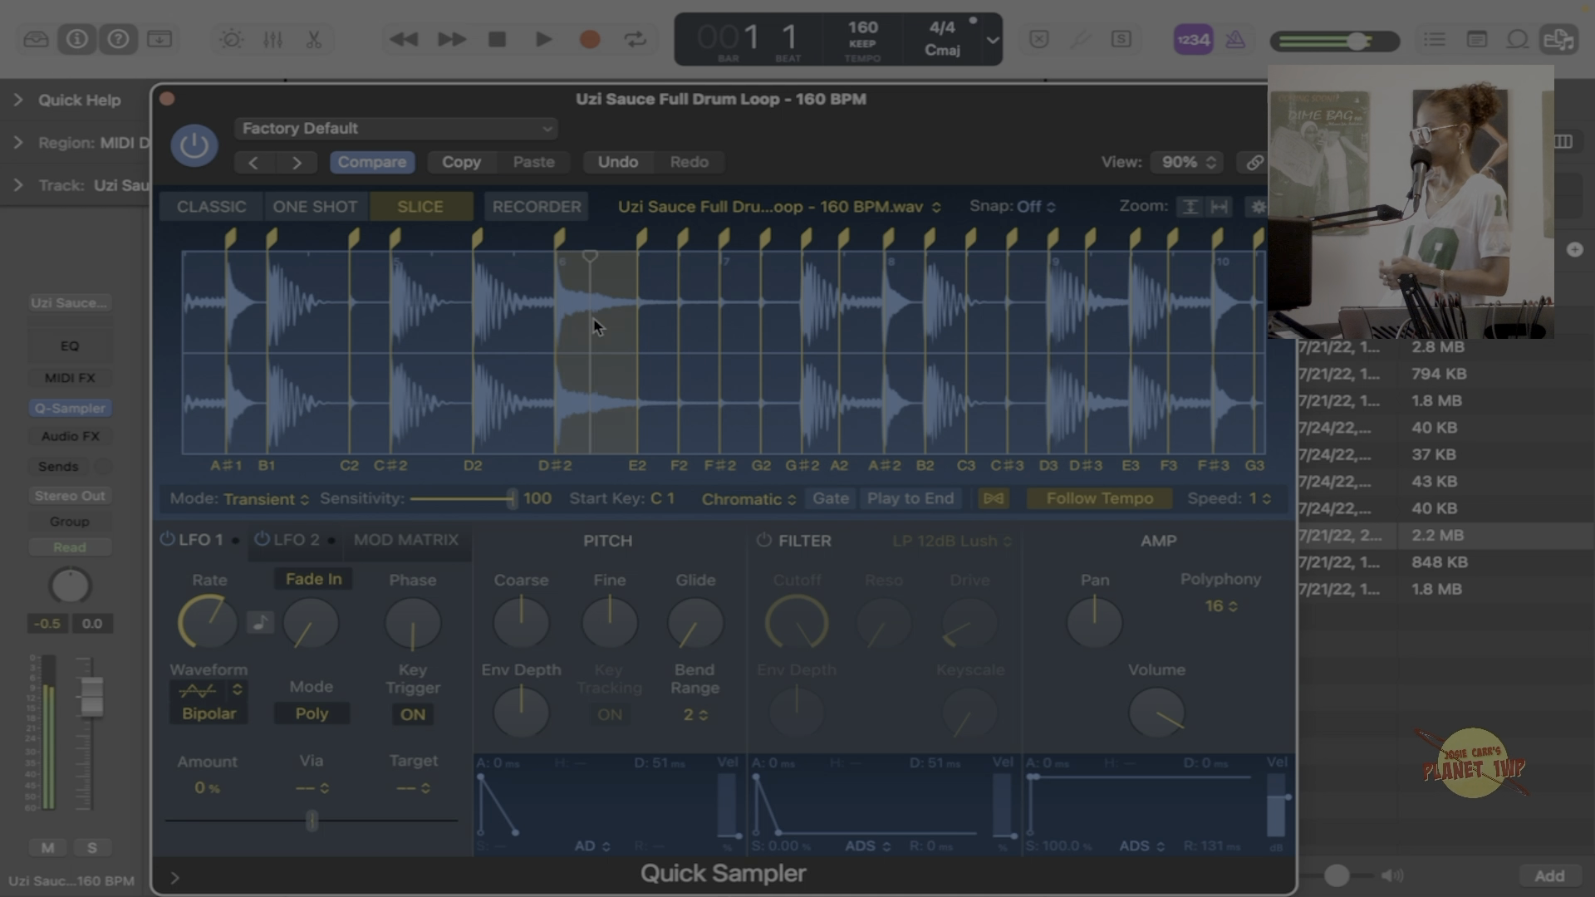
pyautogui.doubleClick(841, 310)
pyautogui.click(963, 312)
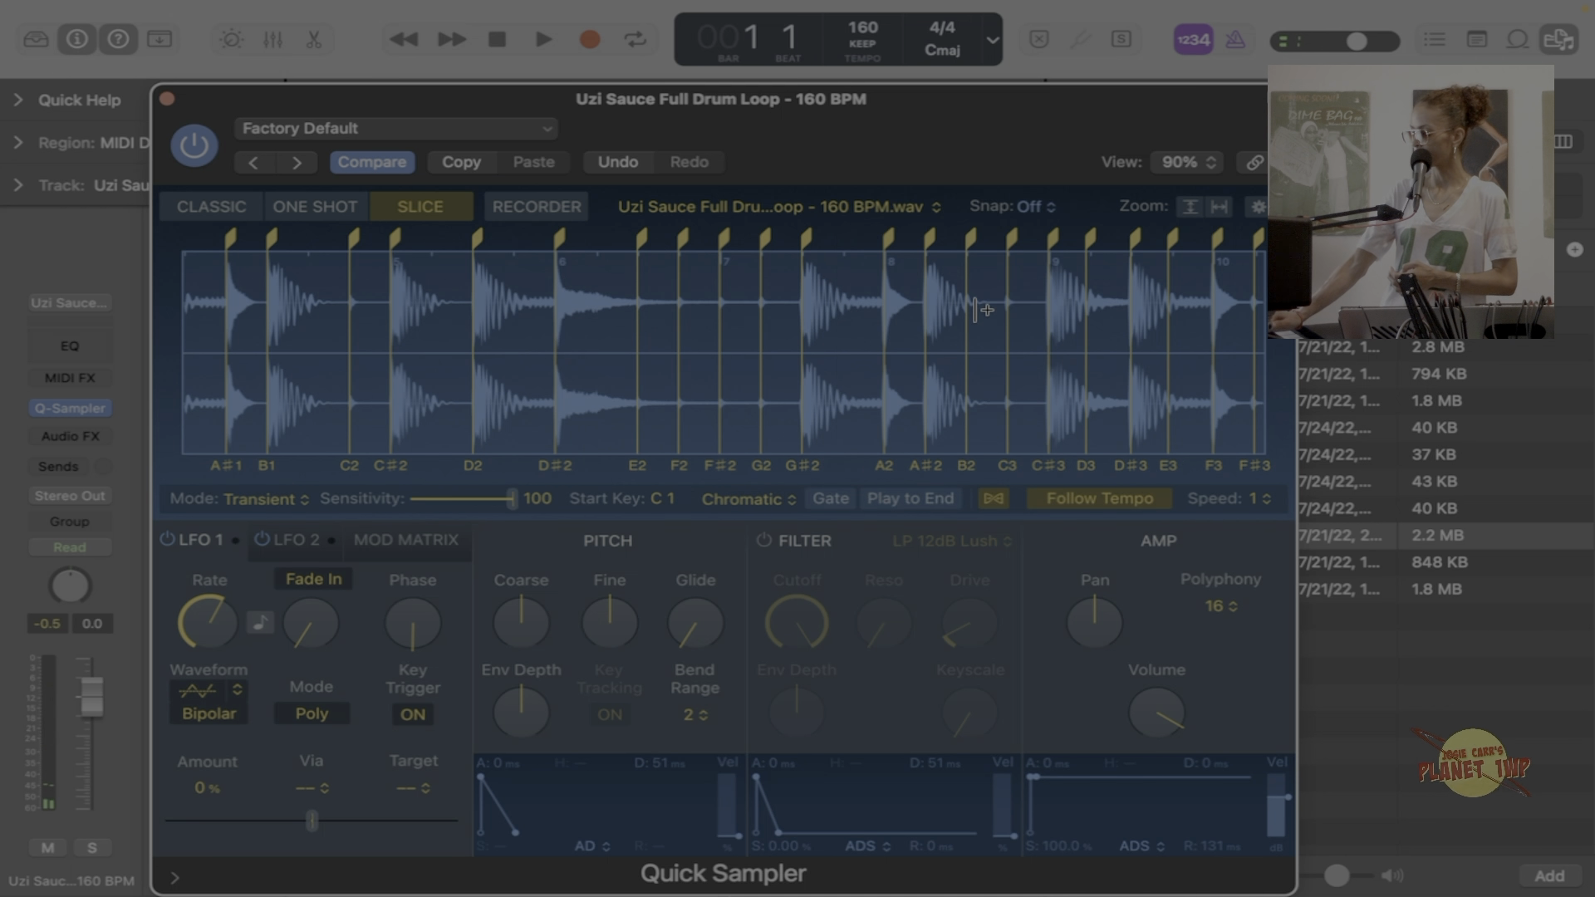
pyautogui.click(972, 329)
pyautogui.doubleClick(970, 329)
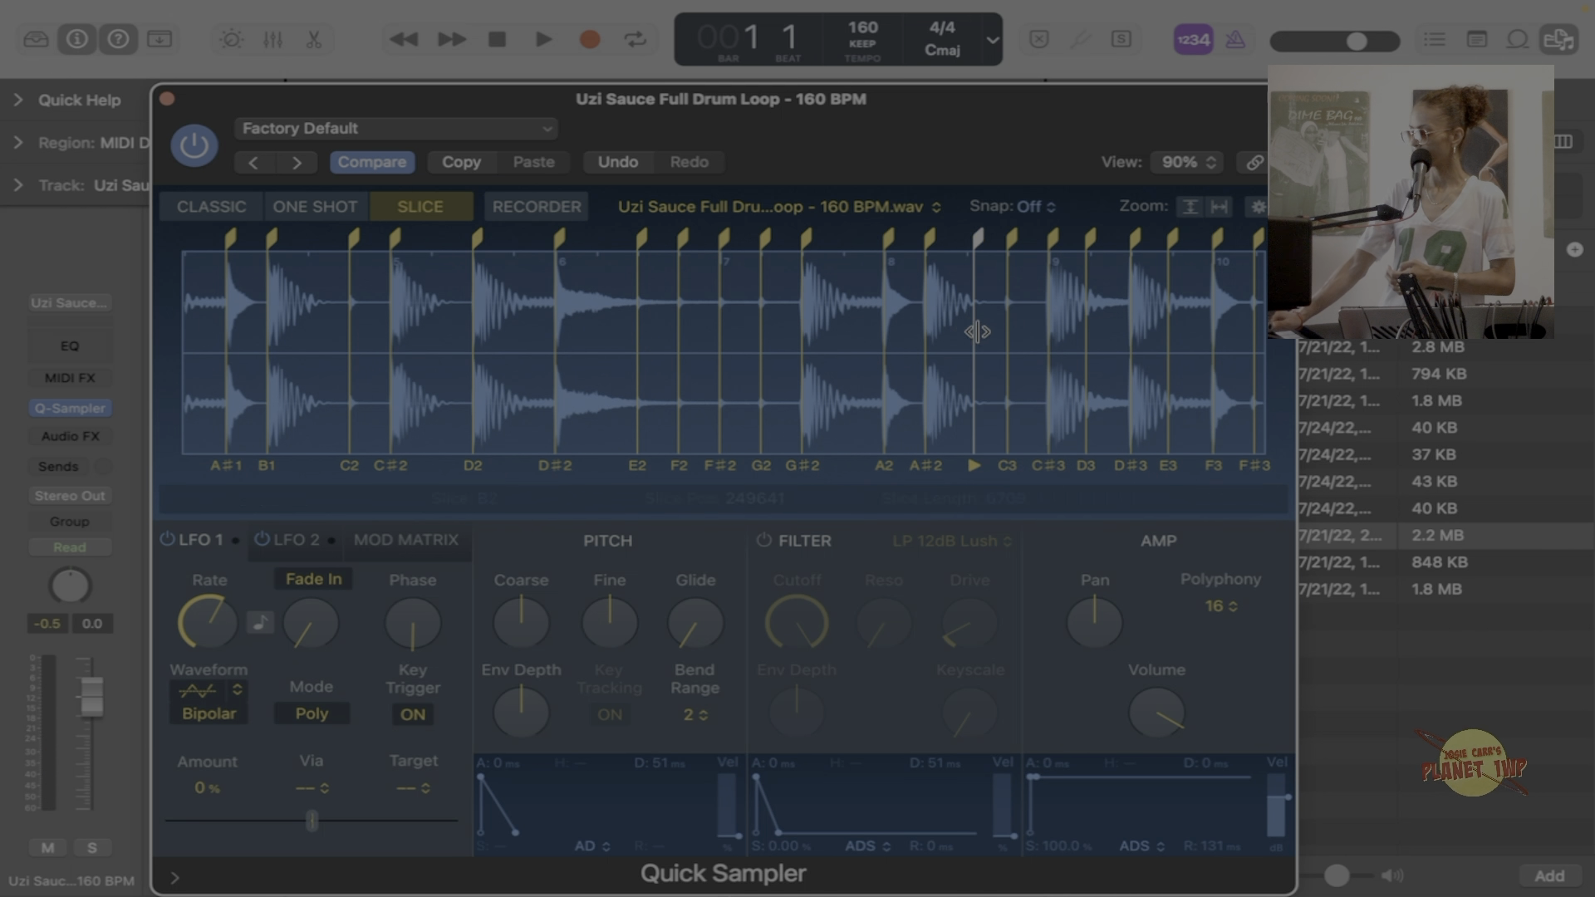
pyautogui.doubleClick(977, 332)
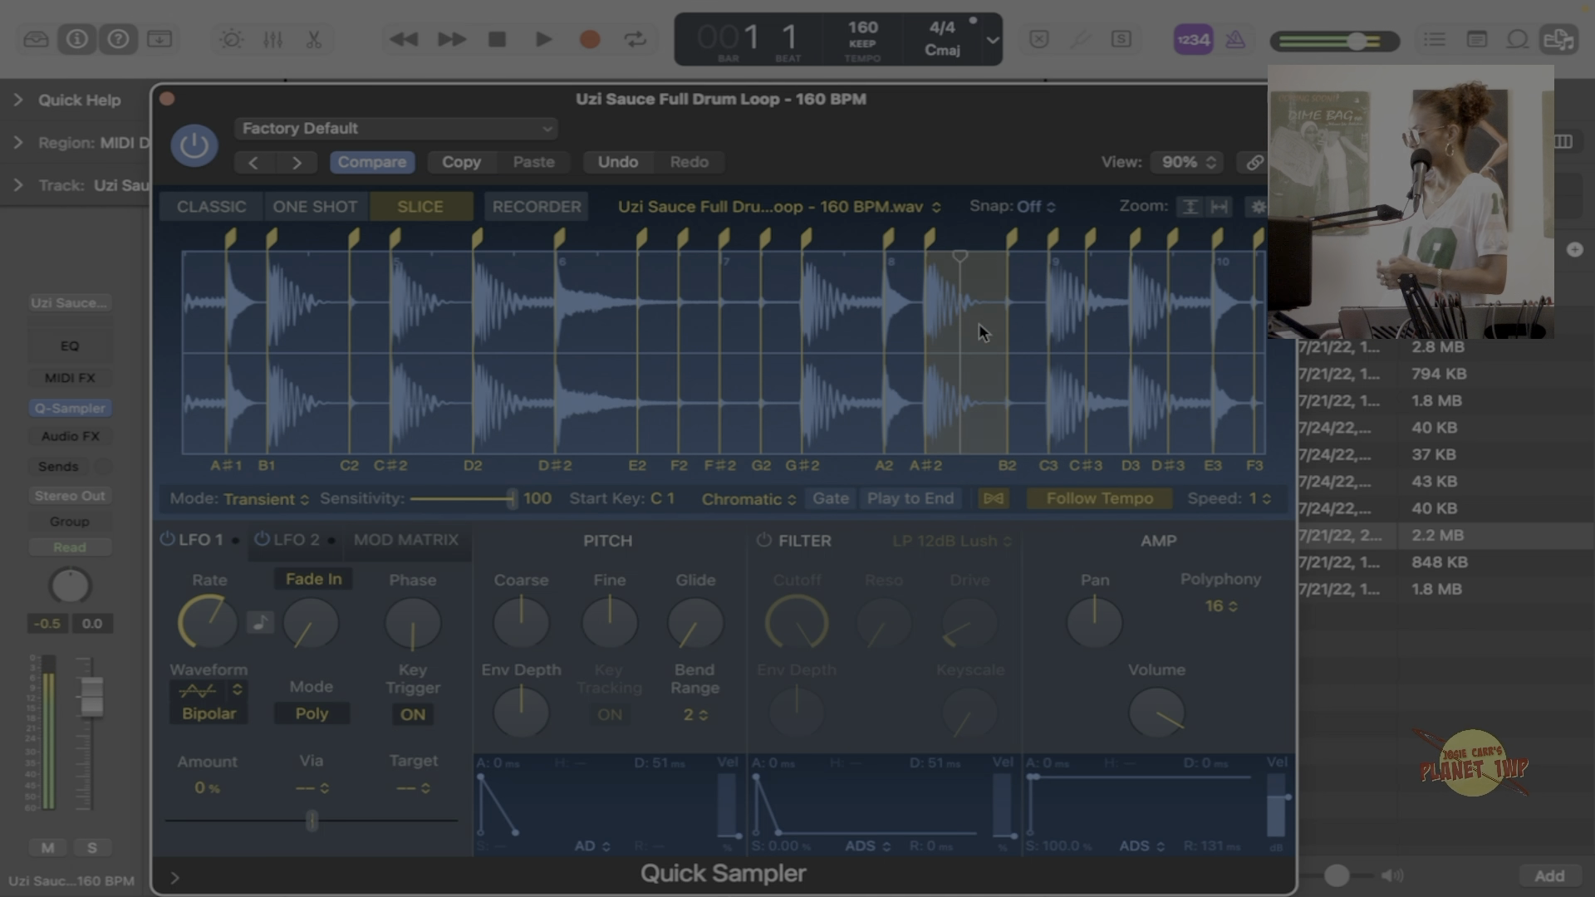
pyautogui.hscroll(2, 983, 332)
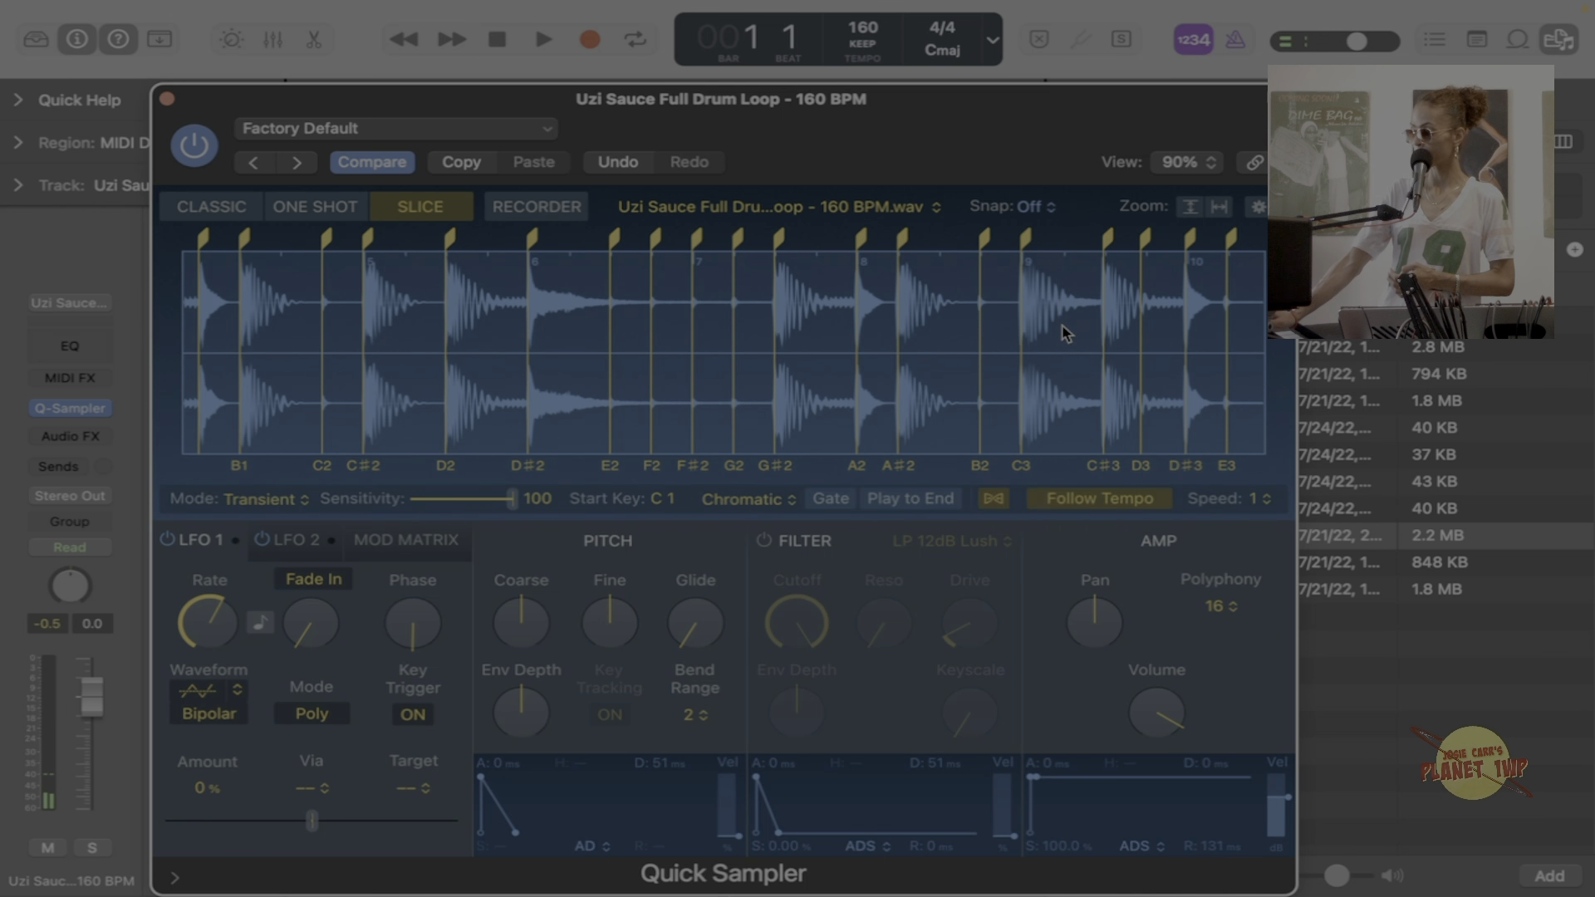
pyautogui.hscroll(-10, 1061, 334)
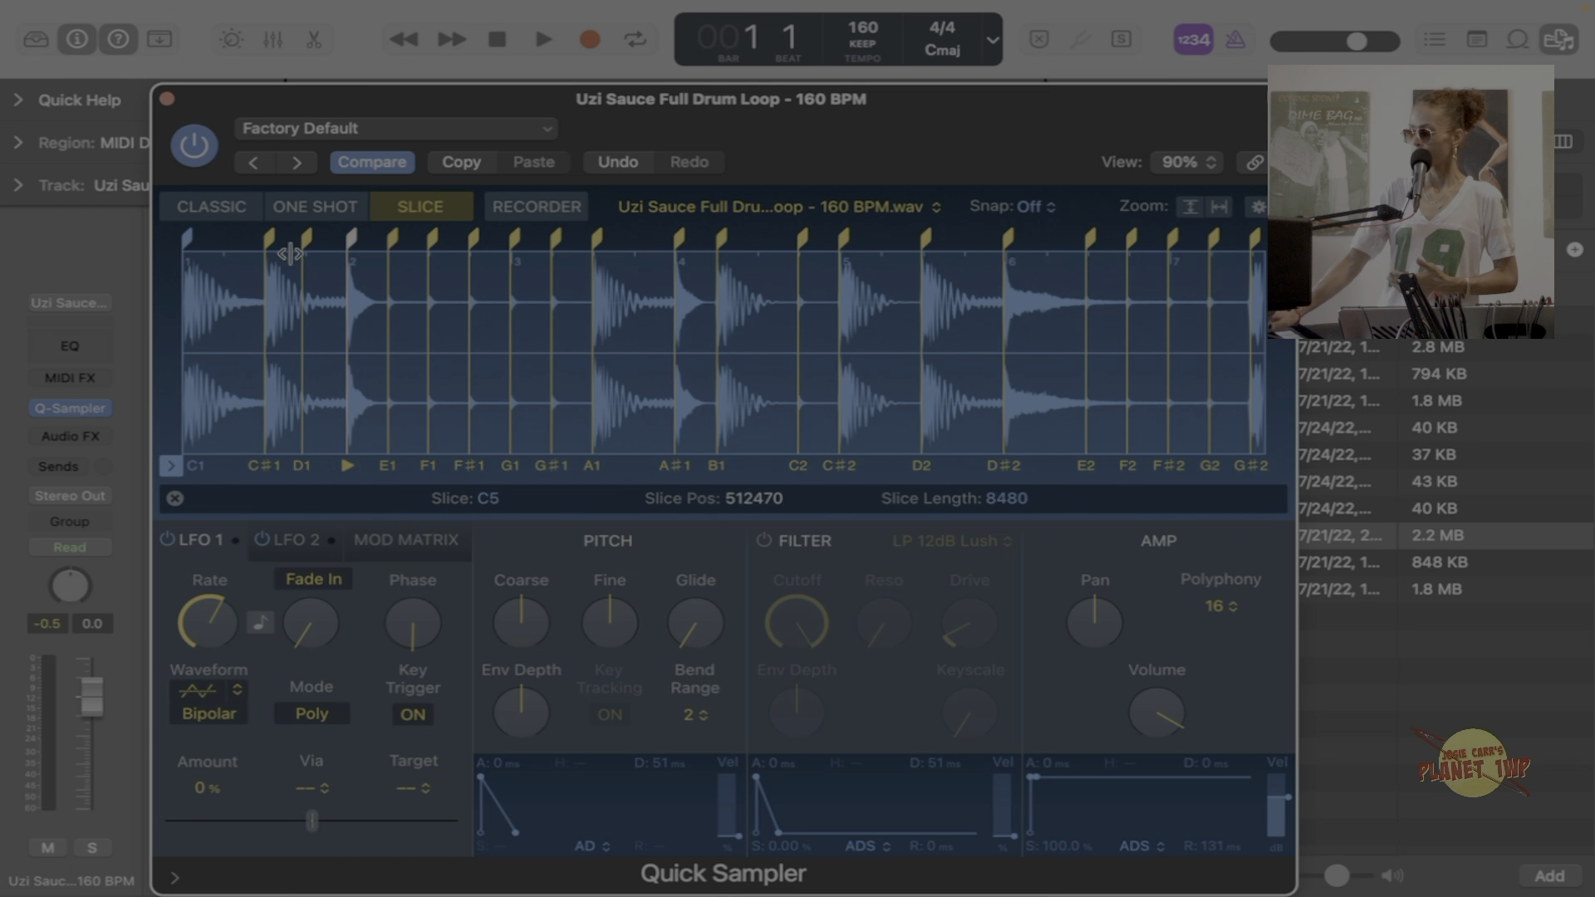
# Create a Drum Machine Designer track from the loop's slices, accepting the 48-pad limit.
pyautogui.click(393, 306)
pyautogui.click(393, 306)
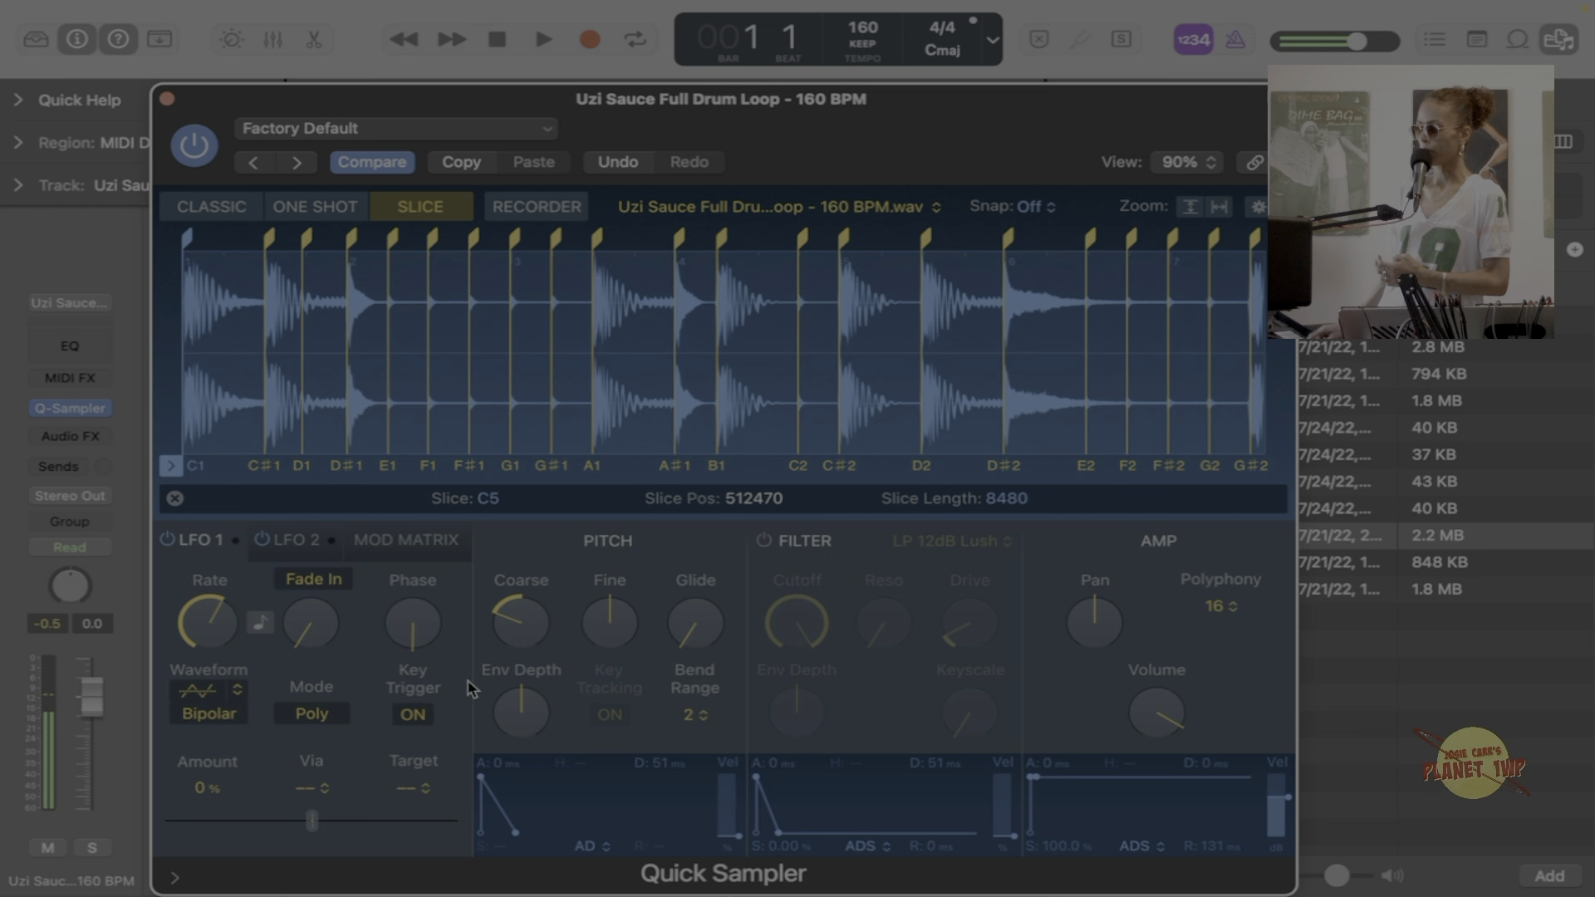
pyautogui.moveTo(519, 598)
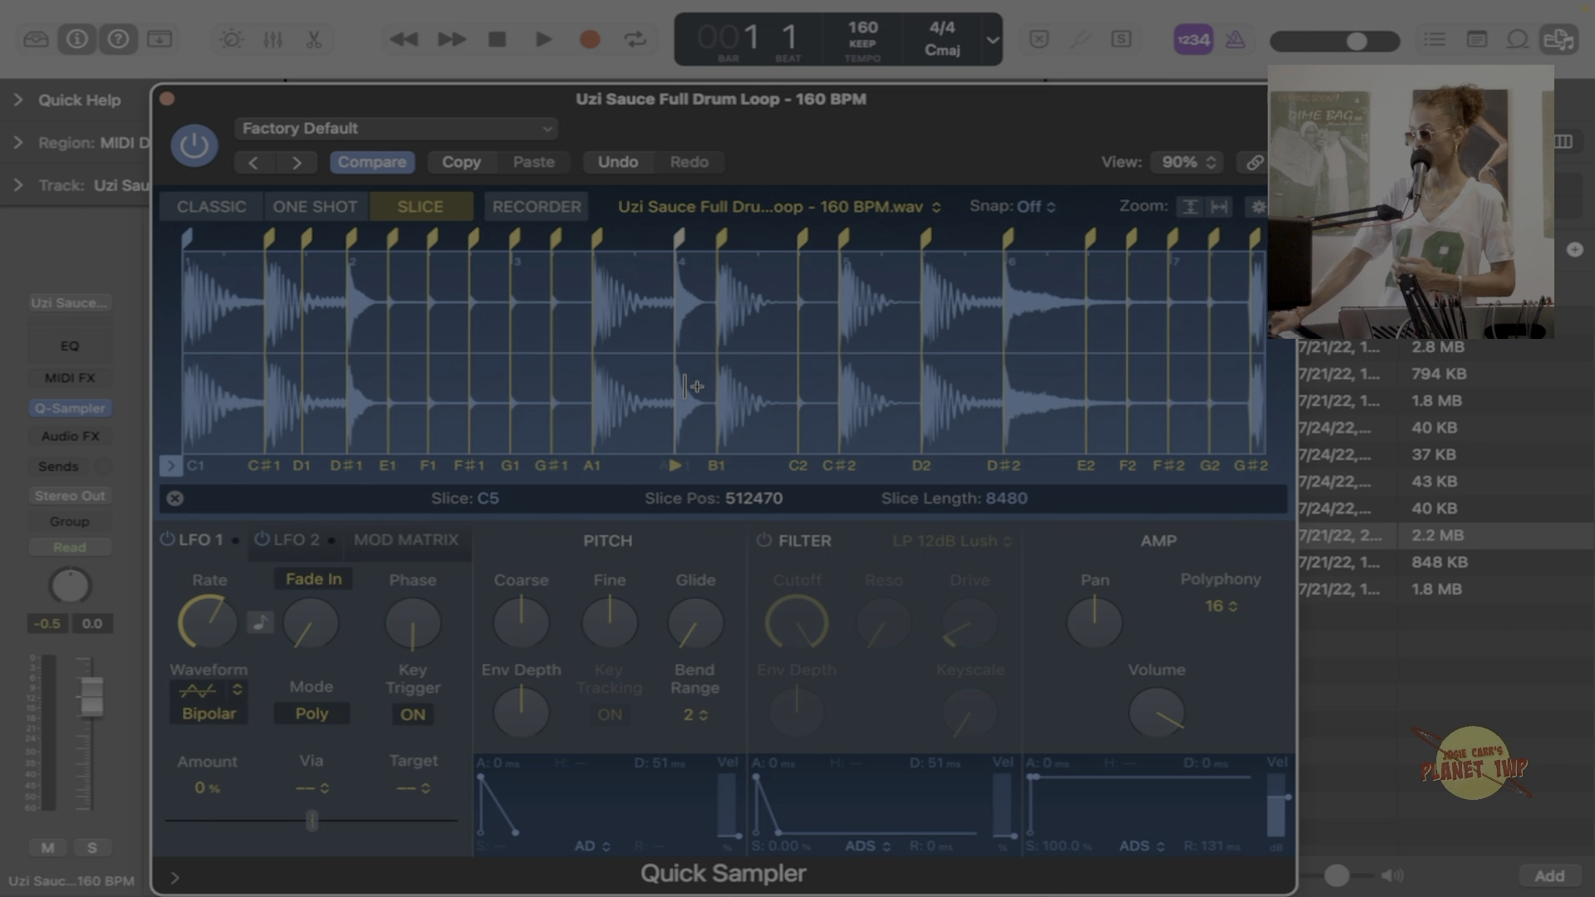
pyautogui.hscroll(3, 686, 384)
pyautogui.hscroll(5, 686, 384)
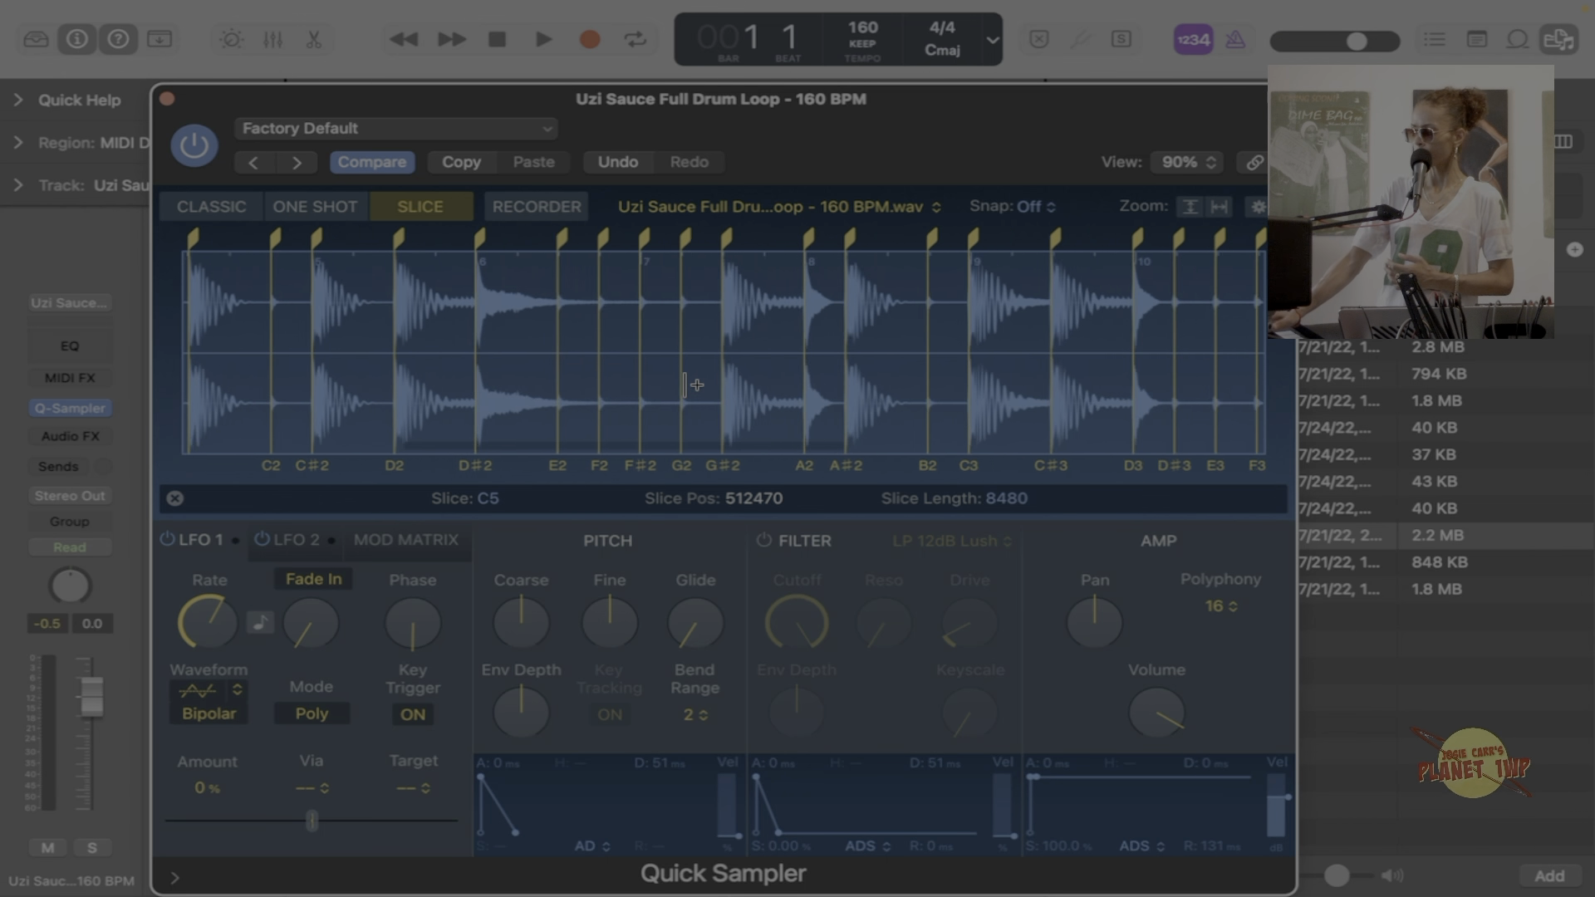
pyautogui.hscroll(-8, 689, 384)
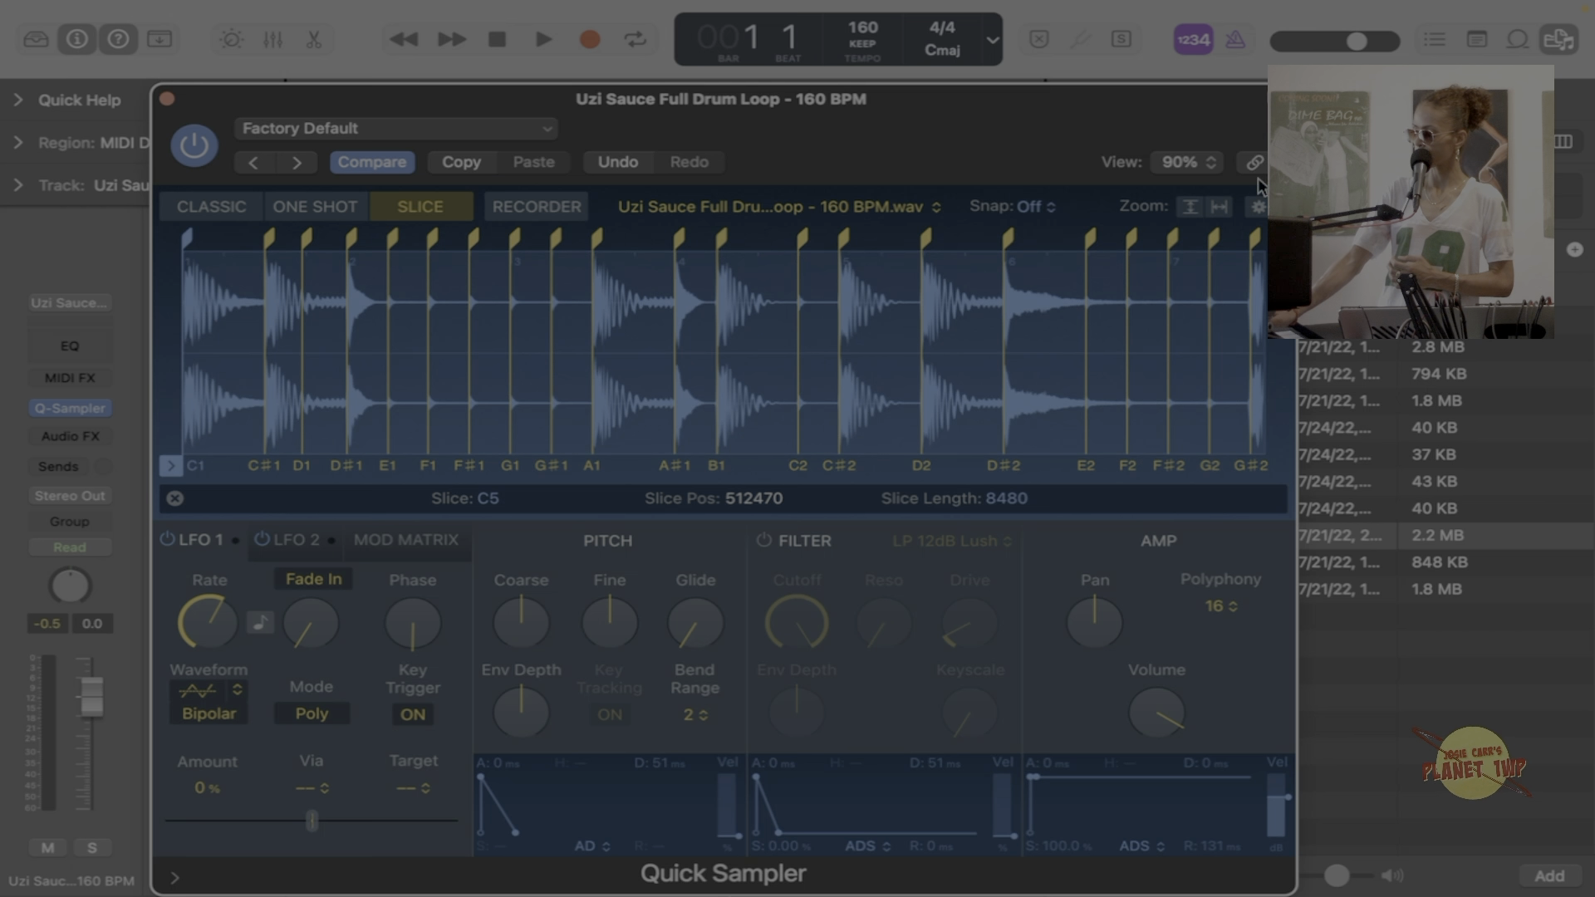
pyautogui.click(1258, 205)
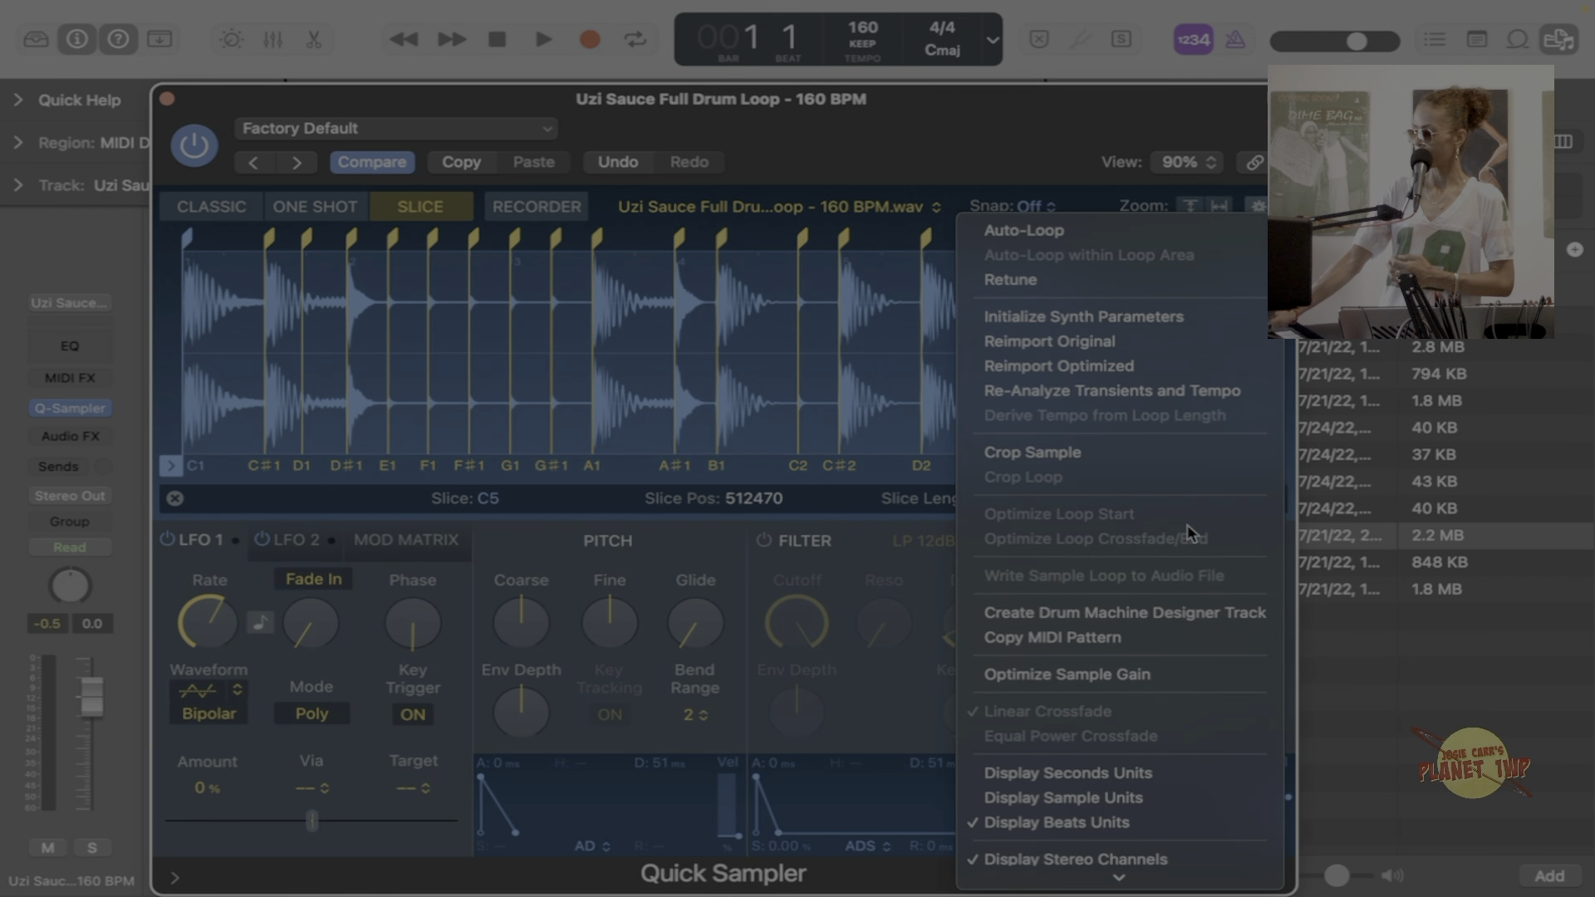
pyautogui.click(1233, 614)
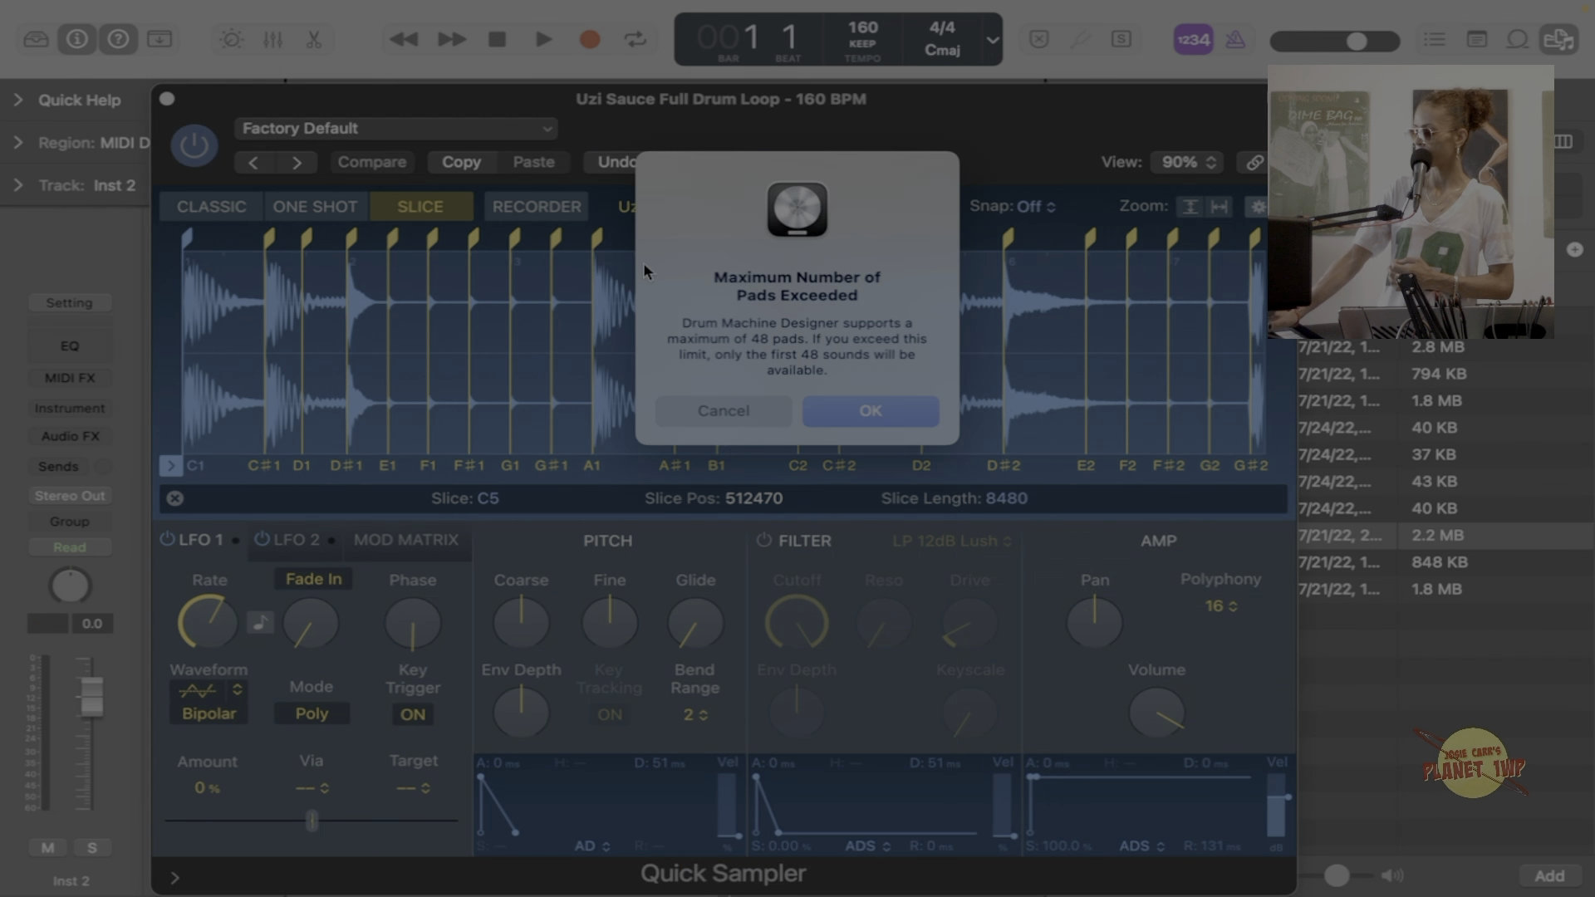
pyautogui.click(865, 412)
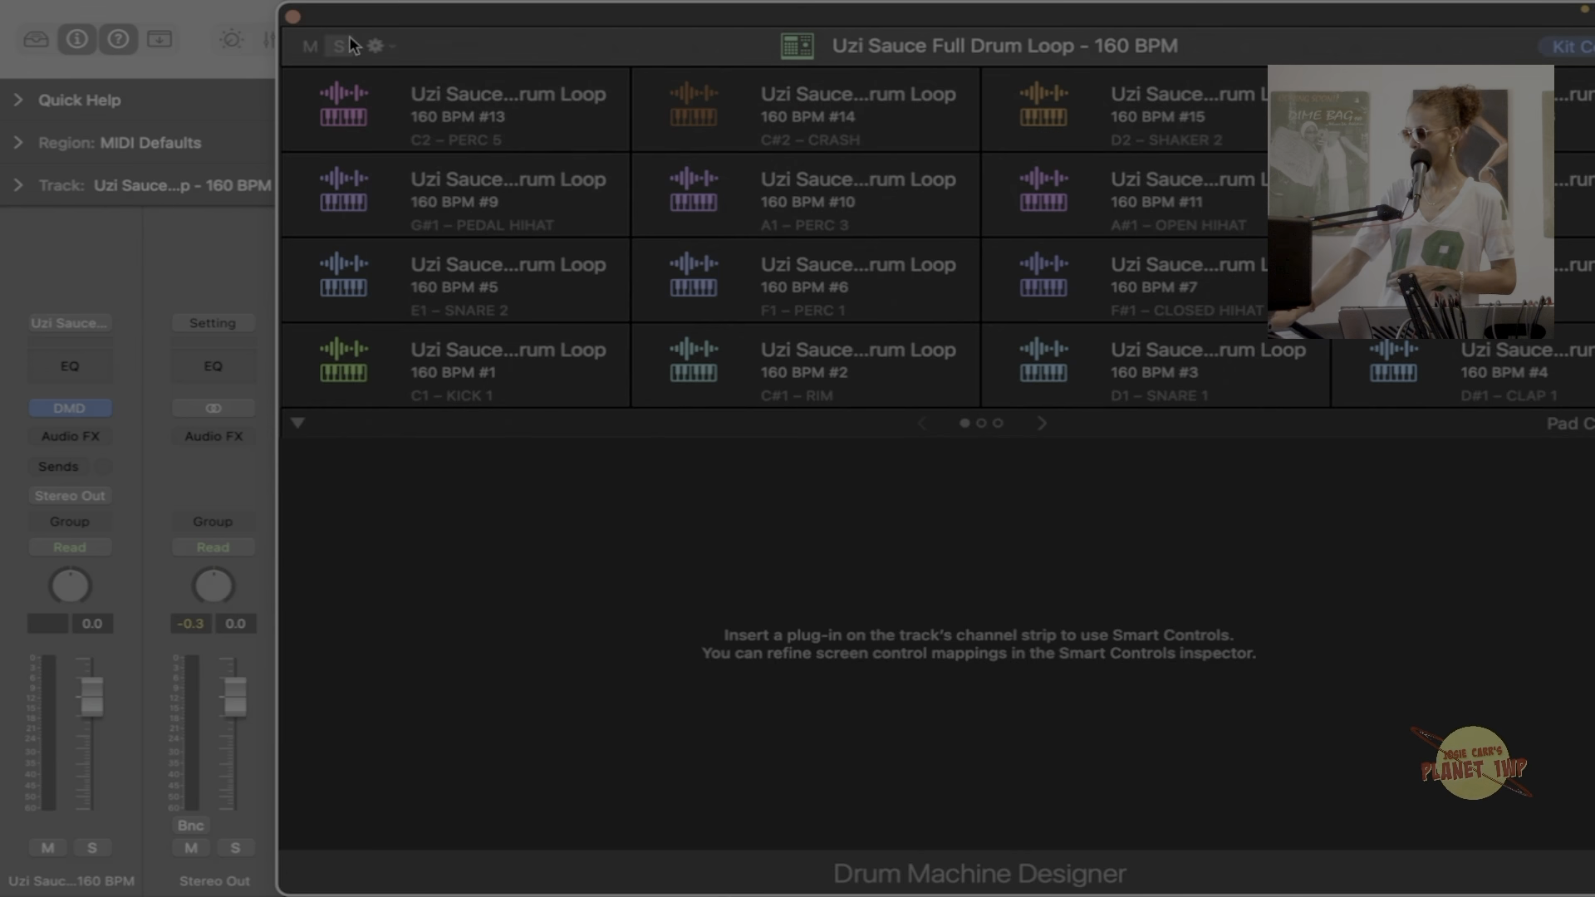
# Uncover the tracks area by moving the drum machine window and hiding the browser, and turn on cycling for bars 1 to 5.
pyautogui.moveTo(352, 17); pyautogui.dragTo(228, 200)
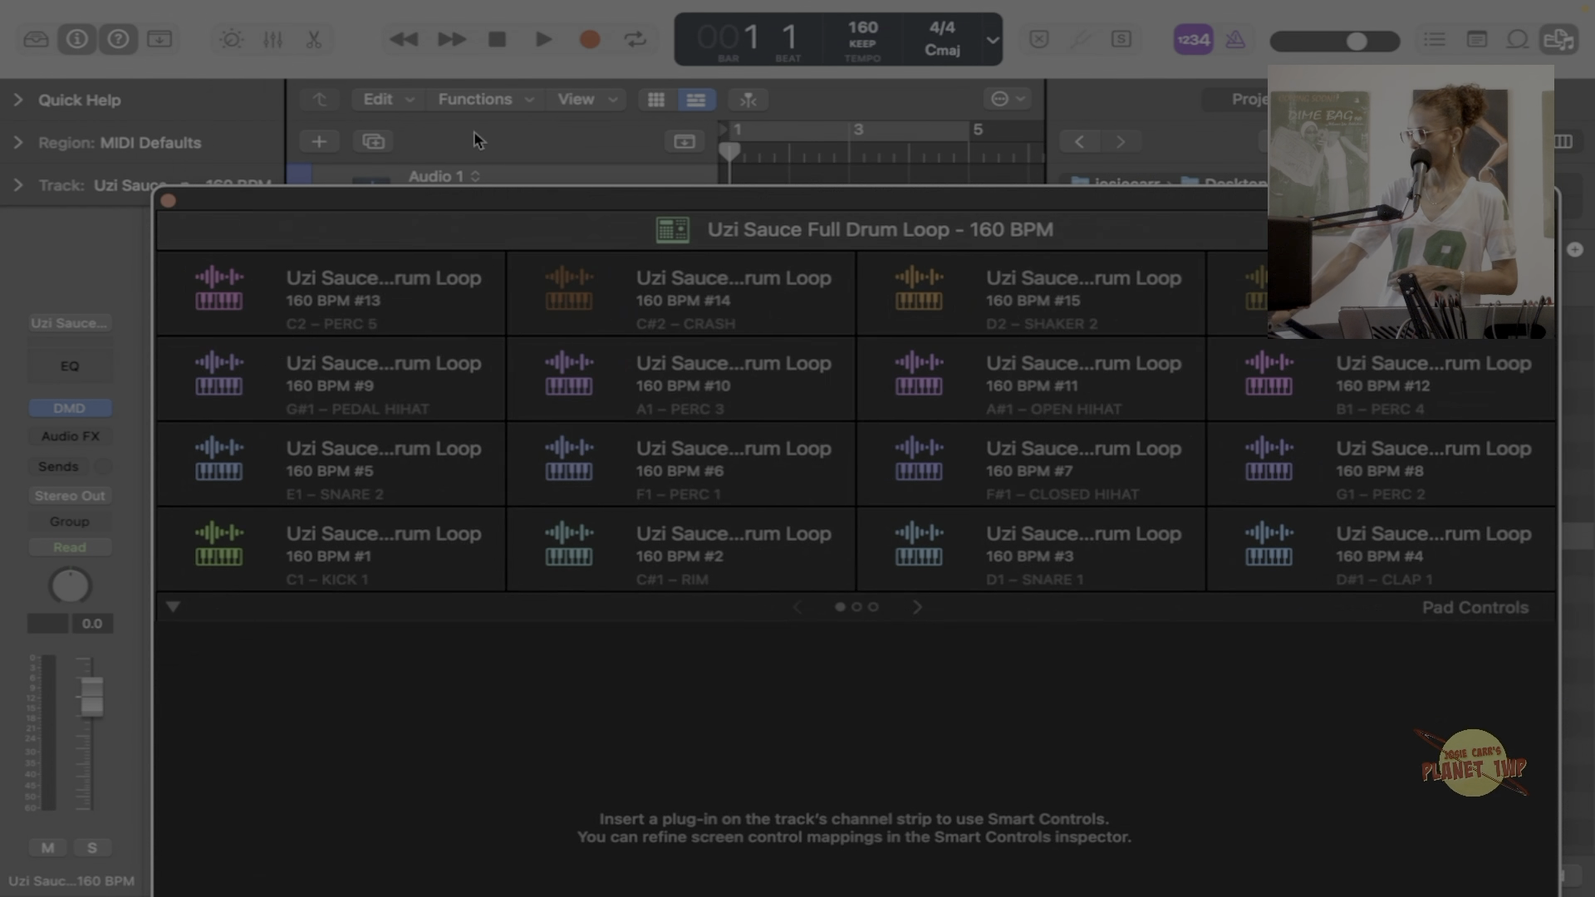
pyautogui.click(1555, 37)
pyautogui.moveTo(1077, 199); pyautogui.dragTo(1122, 532)
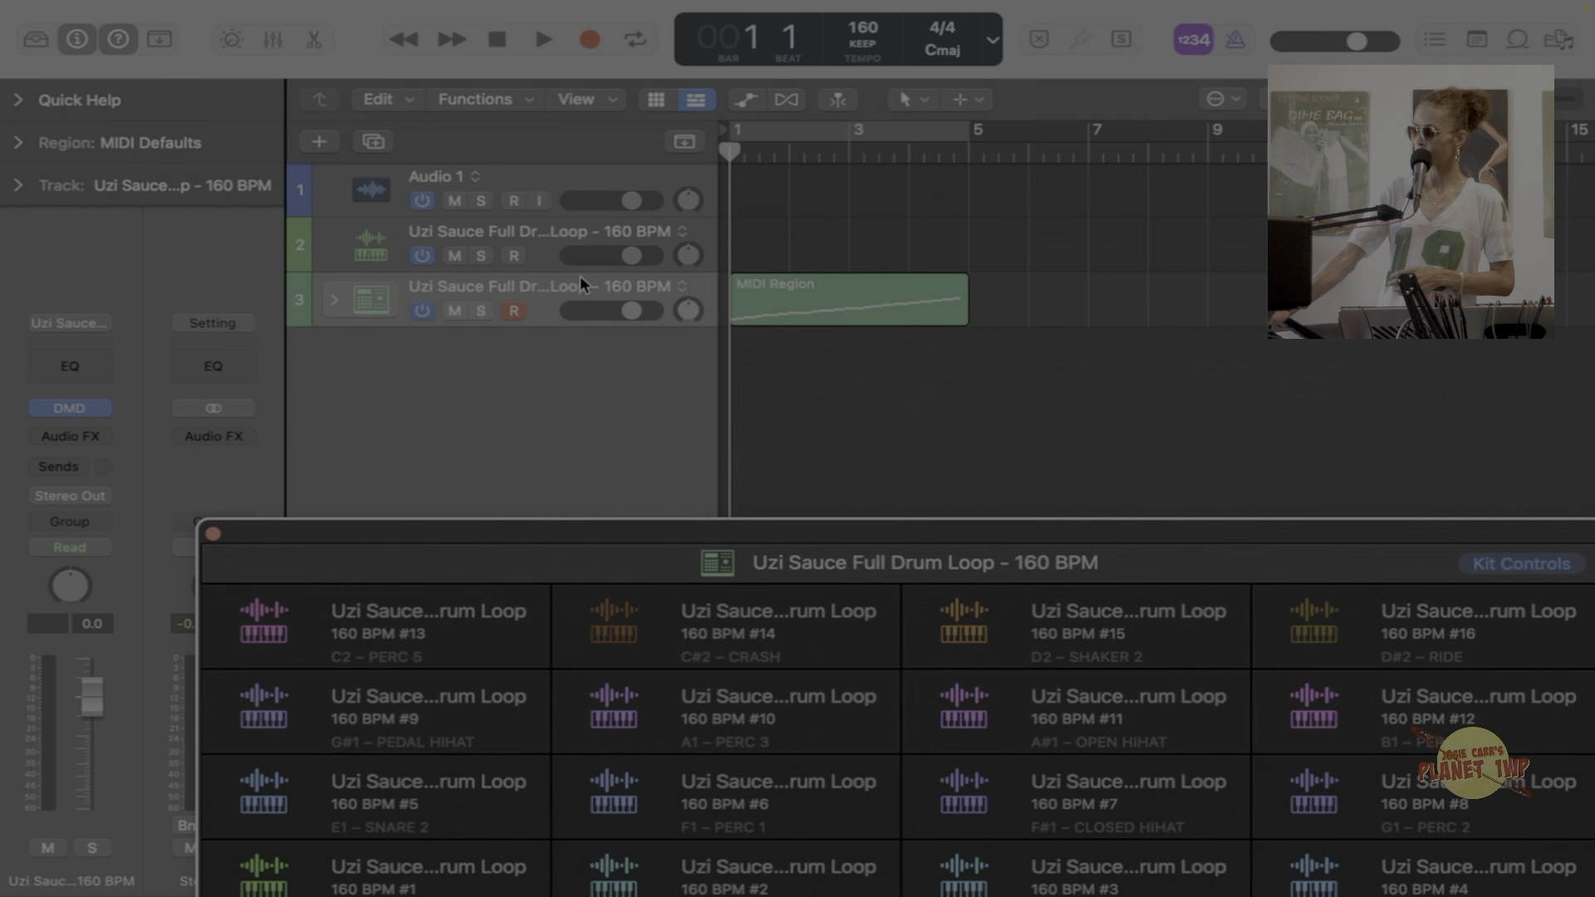
pyautogui.click(865, 292)
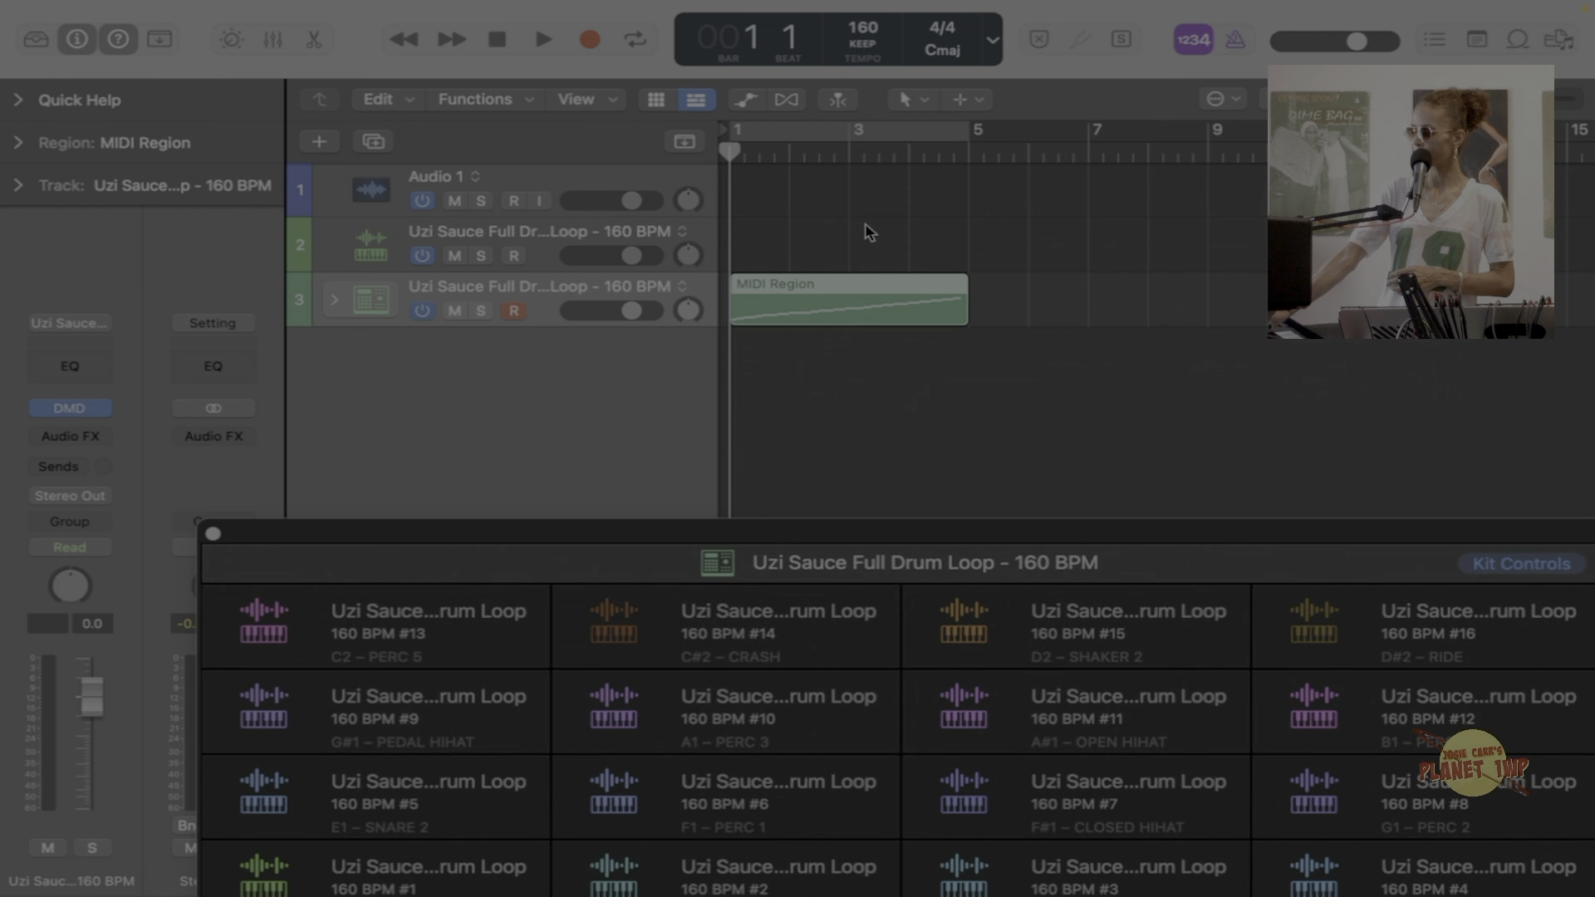
pyautogui.click(837, 137)
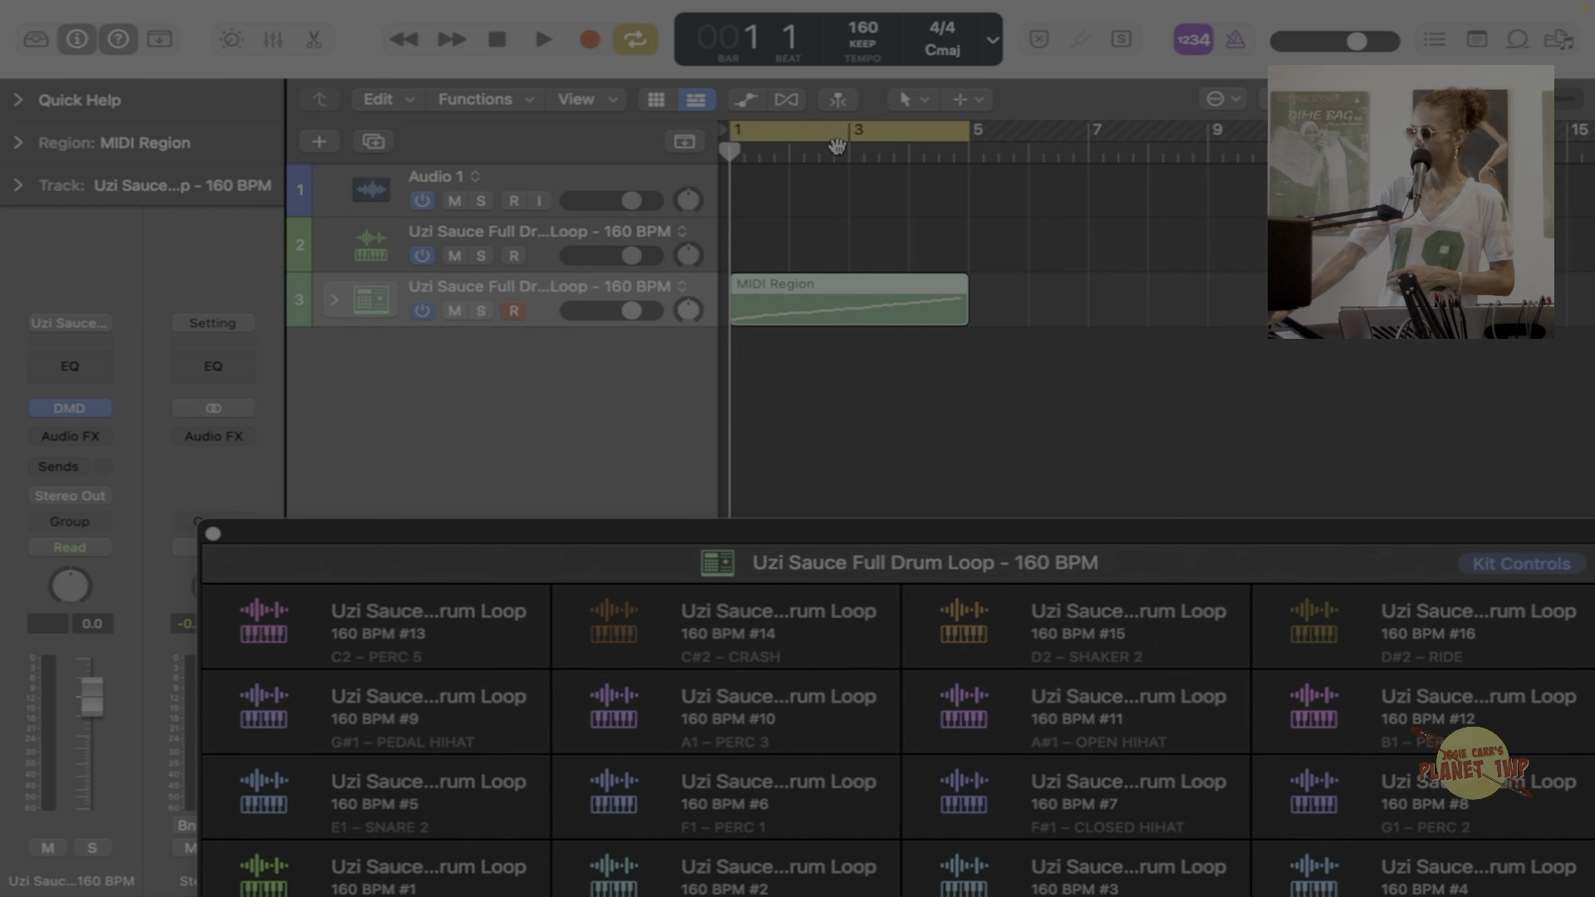
# Examine the drum machine track's MIDI region in the Piano Roll and delete the region.
pyautogui.doubleClick(793, 286)
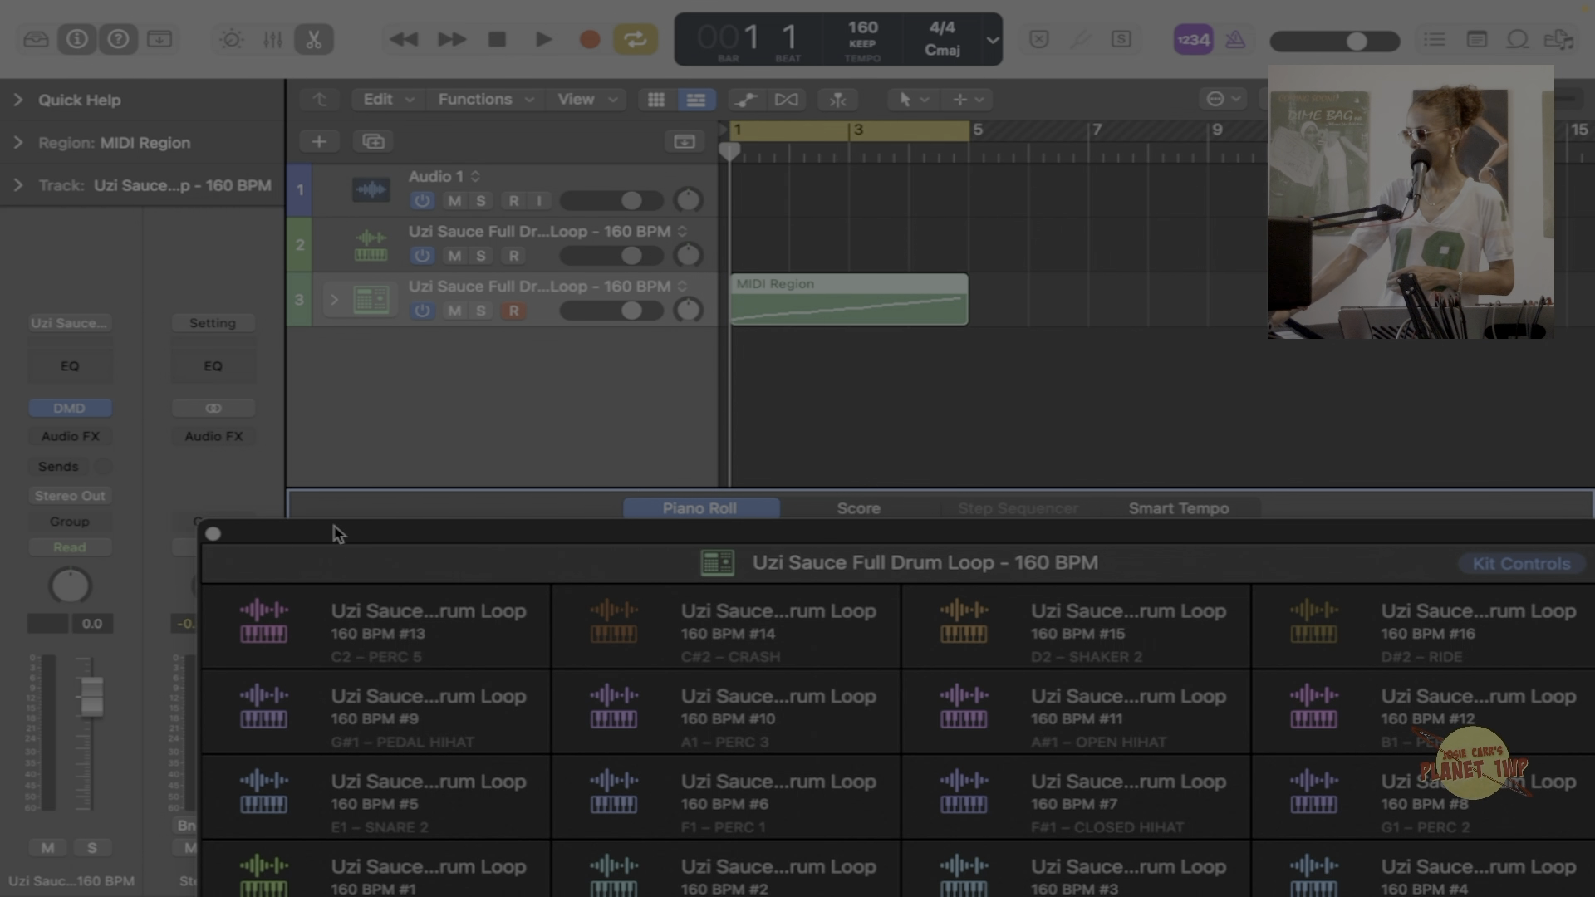
pyautogui.click(213, 534)
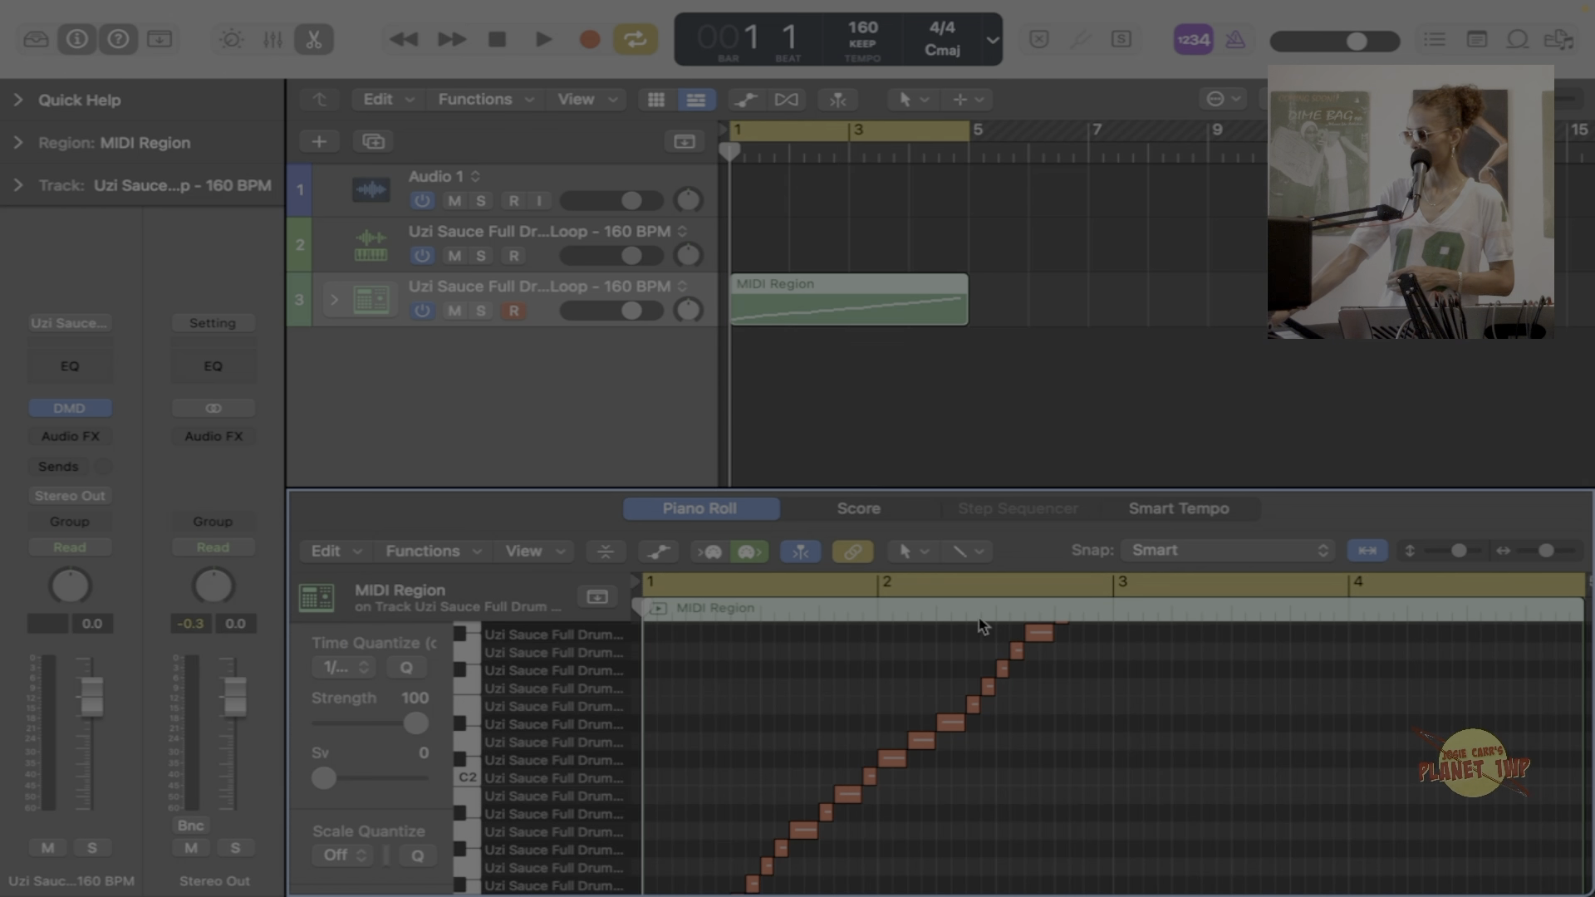
pyautogui.moveTo(934, 499); pyautogui.dragTo(897, 559)
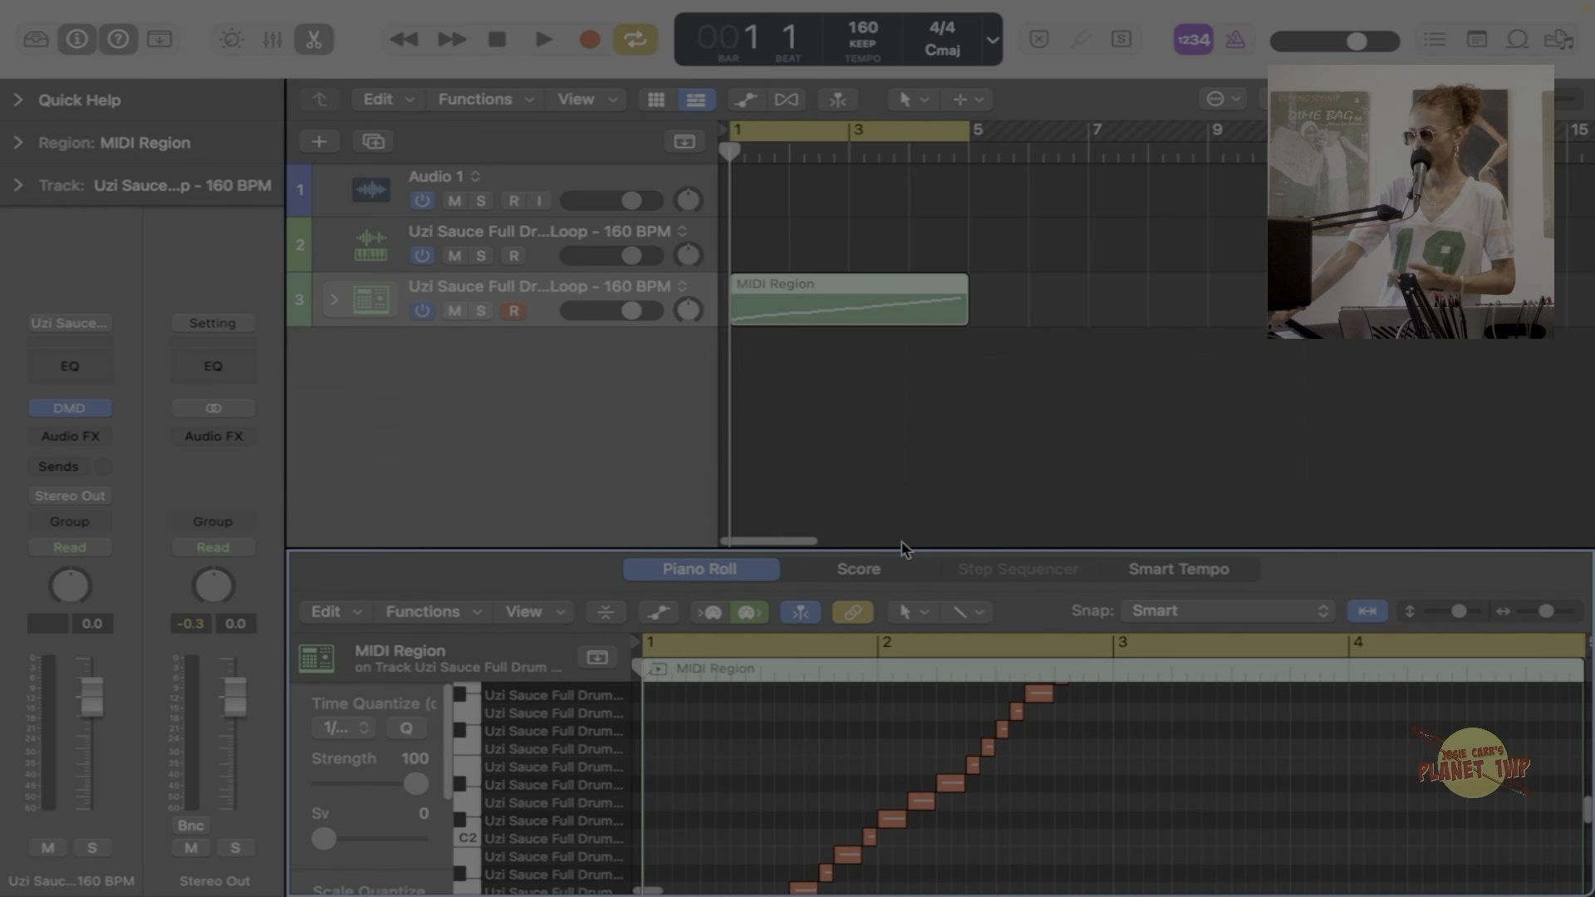
pyautogui.click(844, 314)
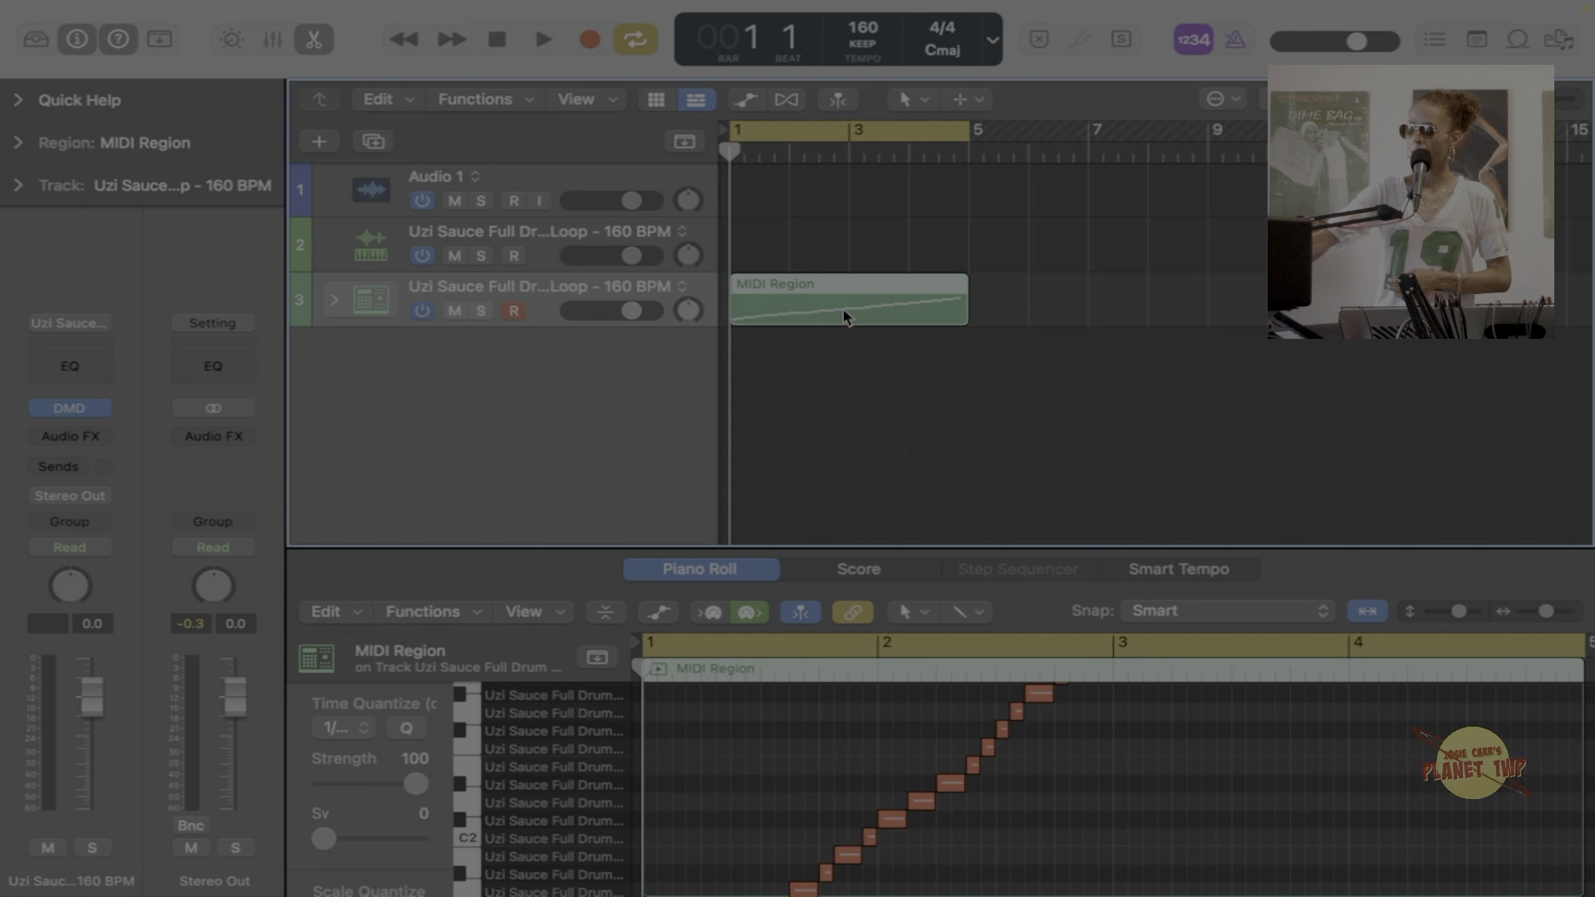
pyautogui.press('Delete')
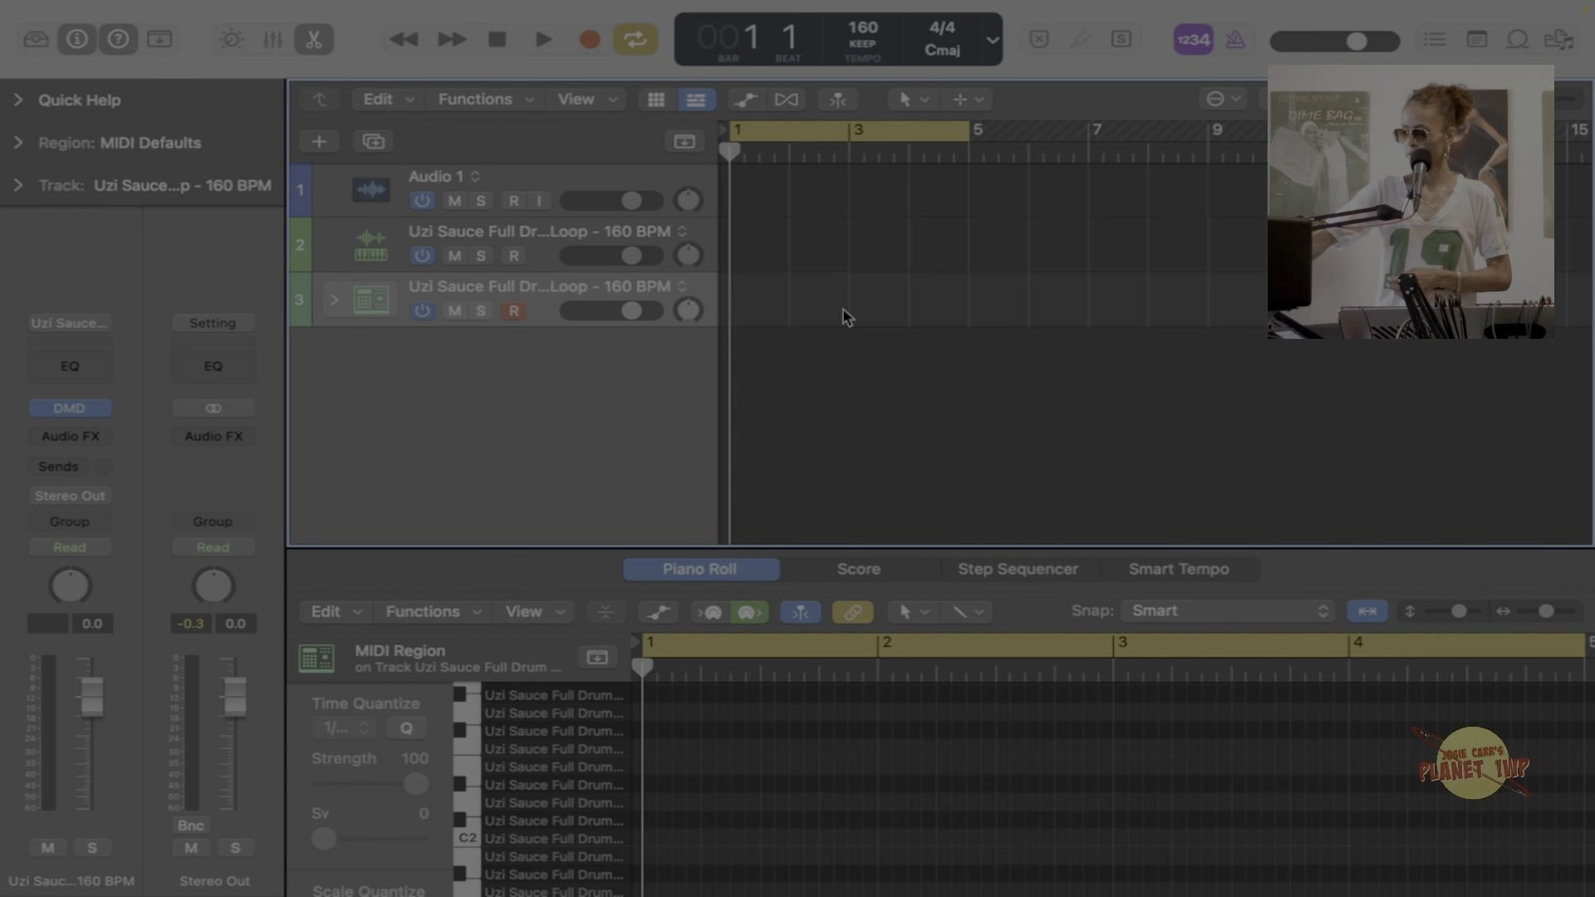
# Reopen the track's Drum Machine Designer and show the sample on the C1 – KICK 1 pad.
pyautogui.click(73, 409)
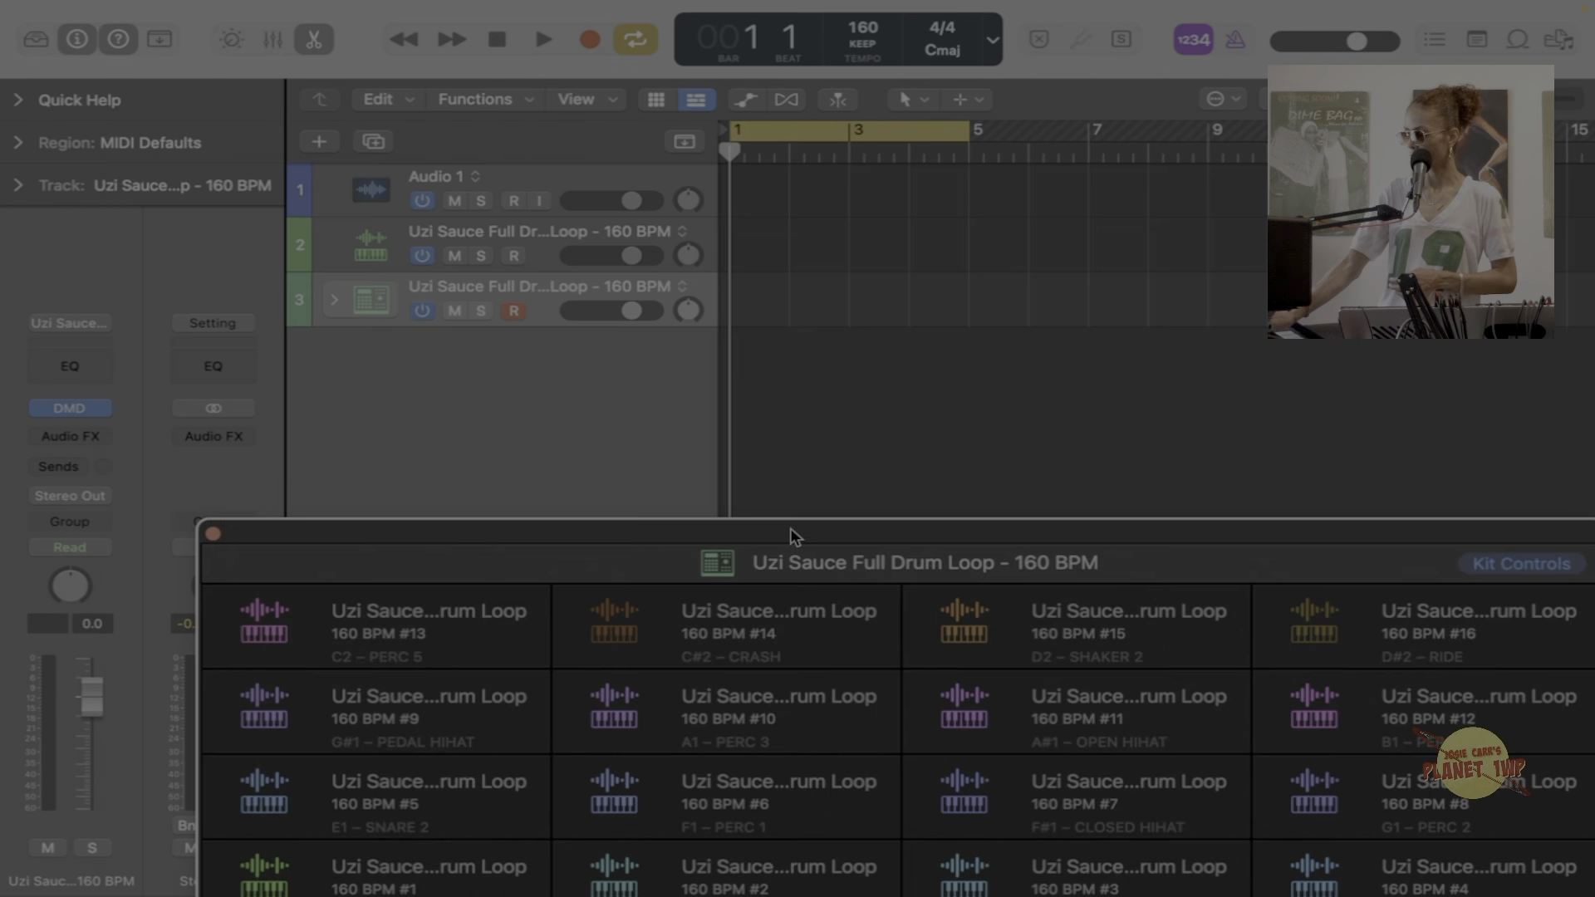
pyautogui.moveTo(790, 528); pyautogui.dragTo(619, 34)
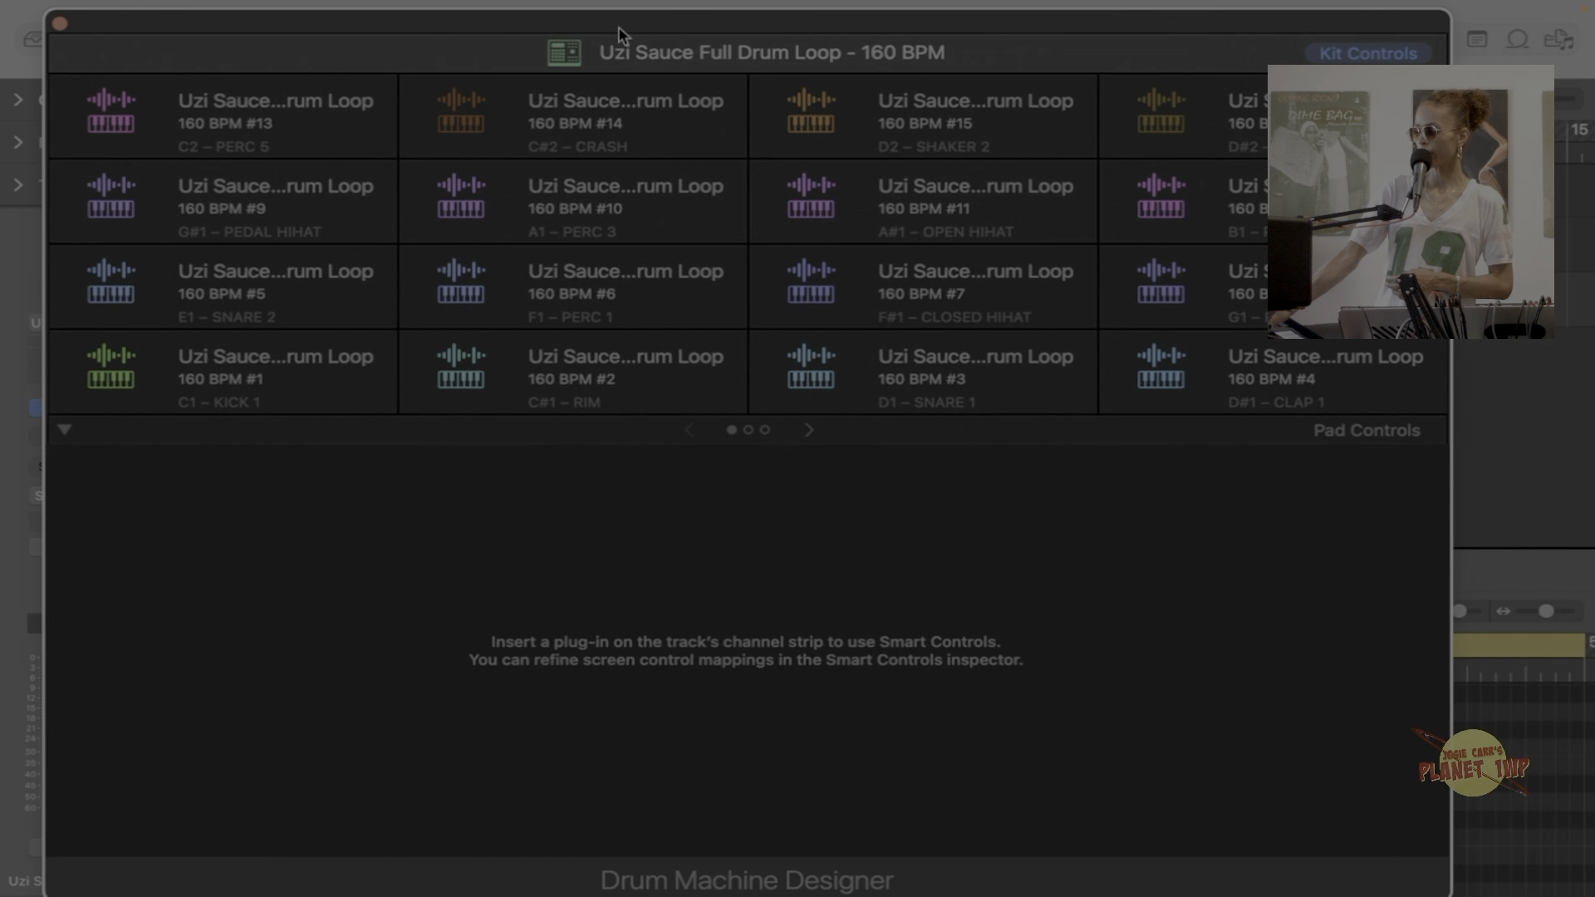
pyautogui.click(262, 336)
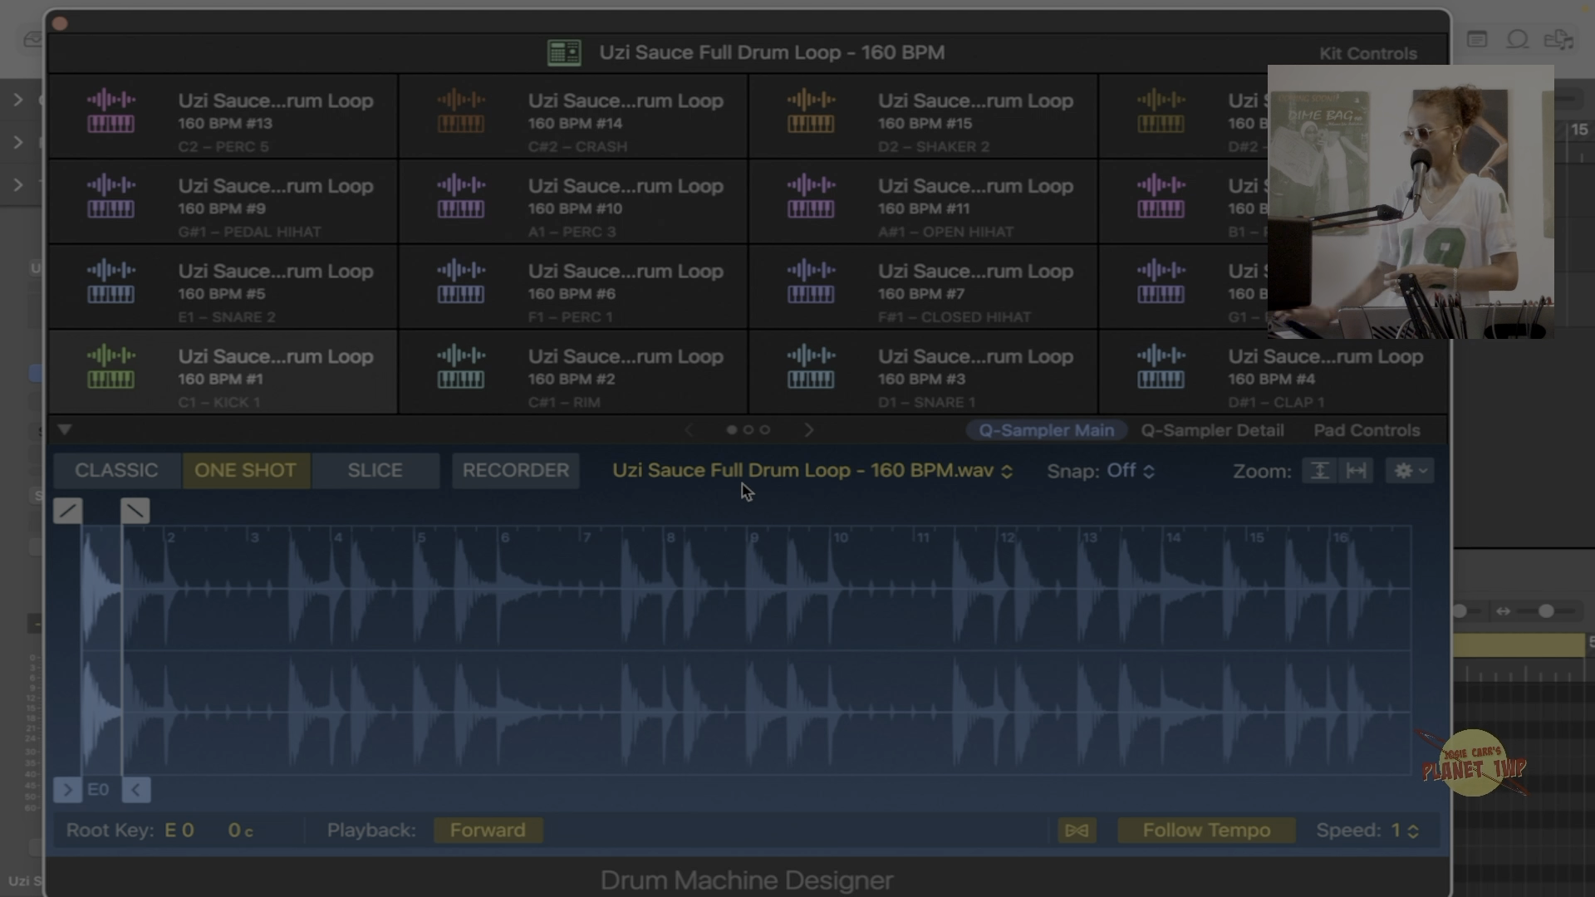
# Give the C1 kick sample a fade-out length of 0 0 9, ending just before the second hit.
pyautogui.scroll(1, 340, 601)
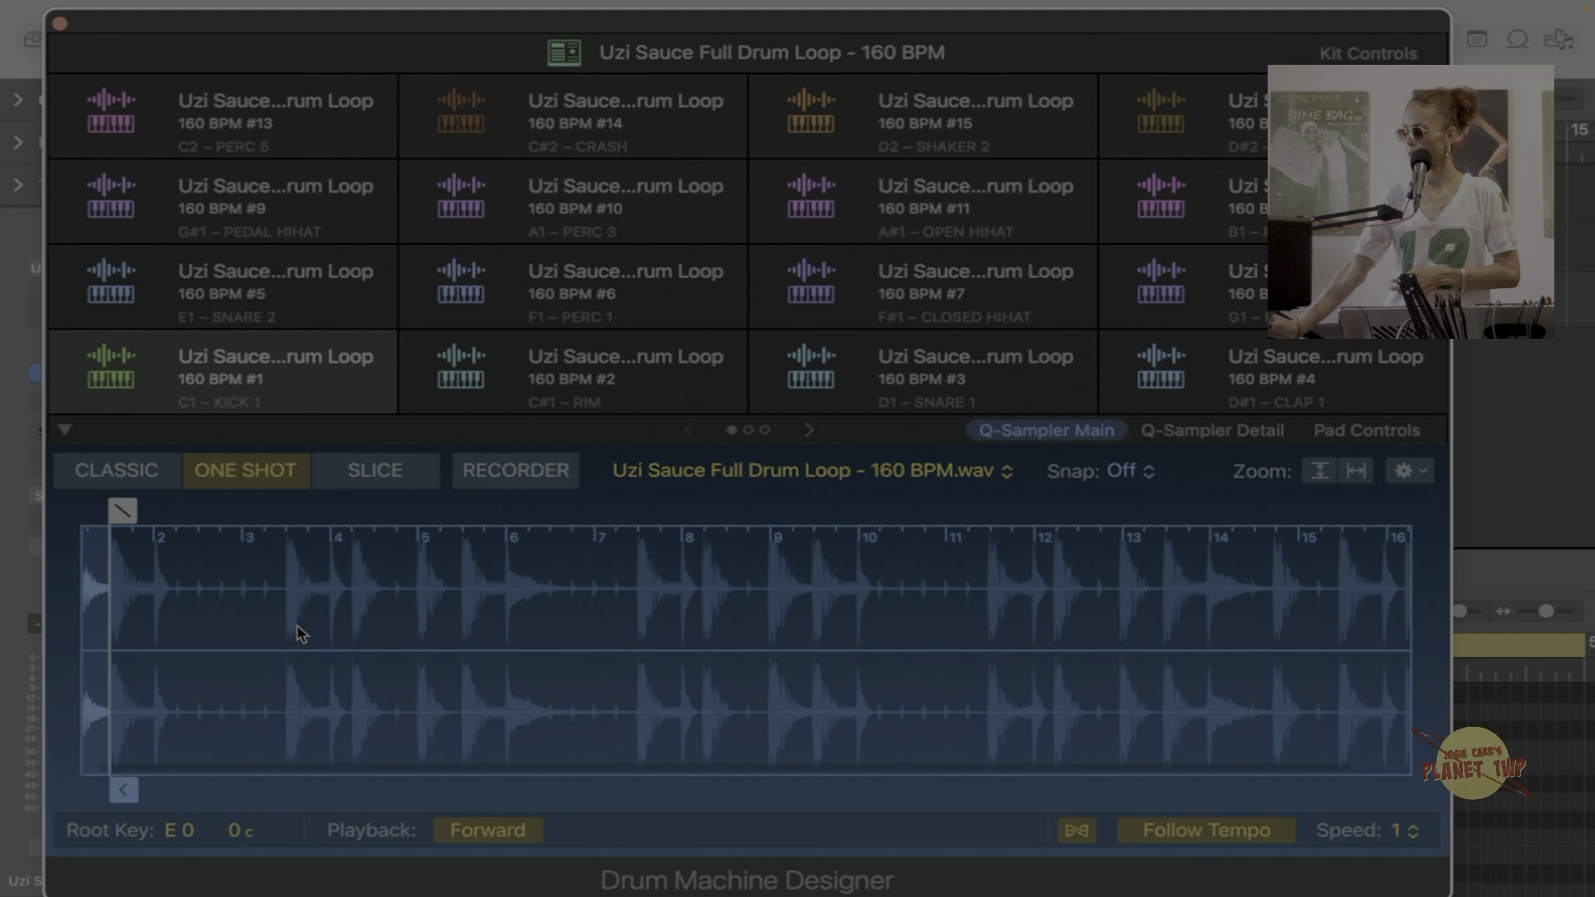
pyautogui.scroll(5, 295, 630)
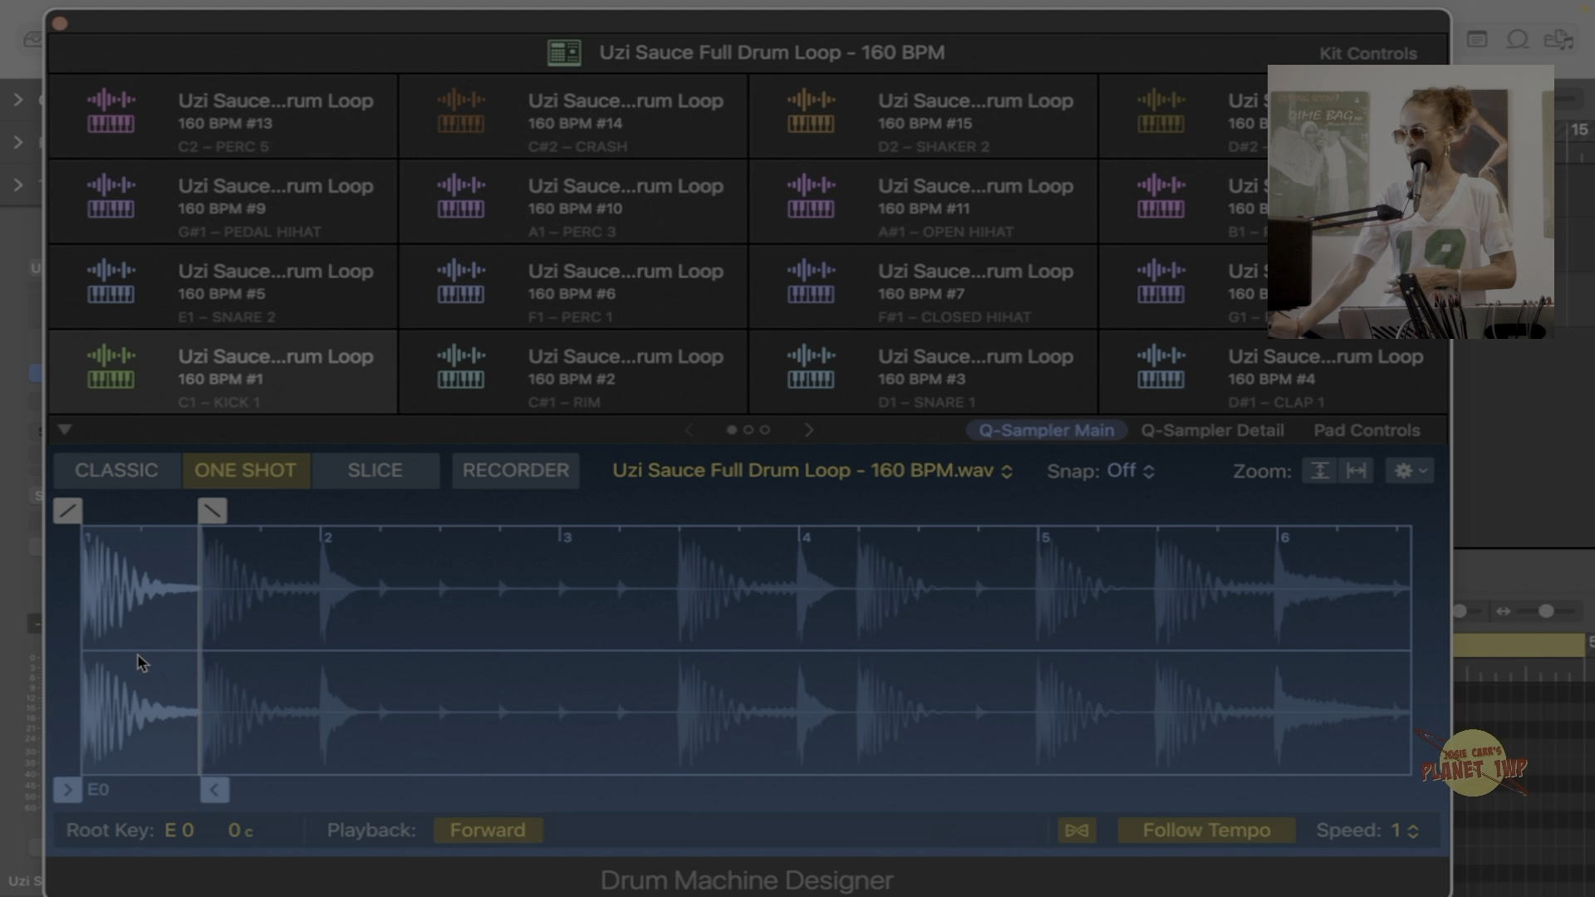
pyautogui.scroll(5, 135, 662)
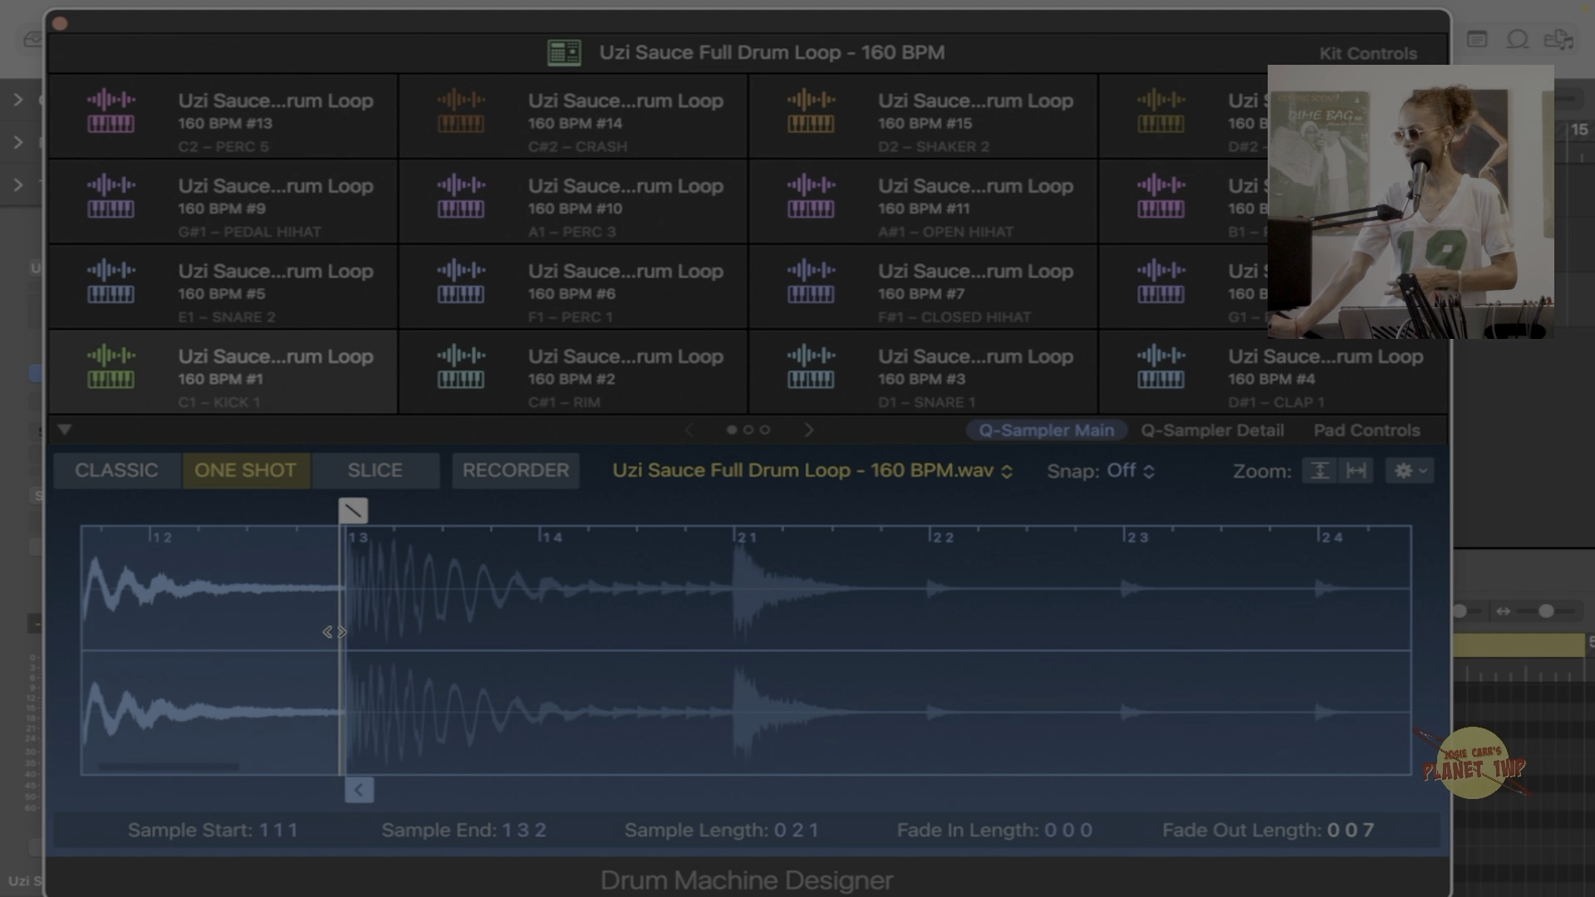
pyautogui.scroll(3, 366, 618)
pyautogui.moveTo(371, 619); pyautogui.dragTo(562, 573)
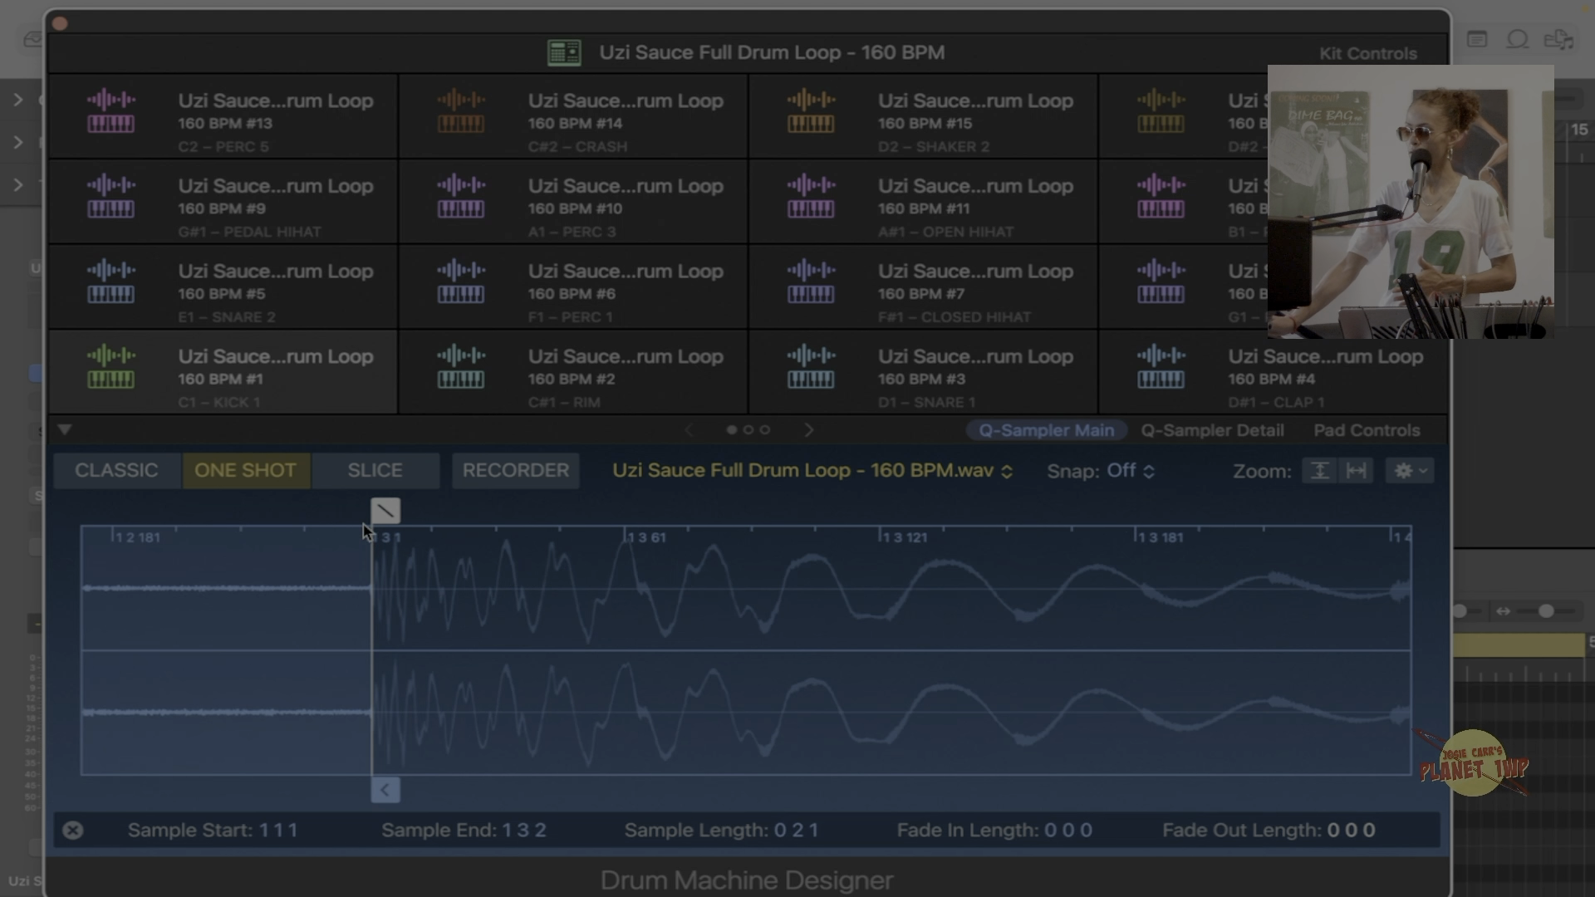
pyautogui.moveTo(369, 537); pyautogui.dragTo(333, 536)
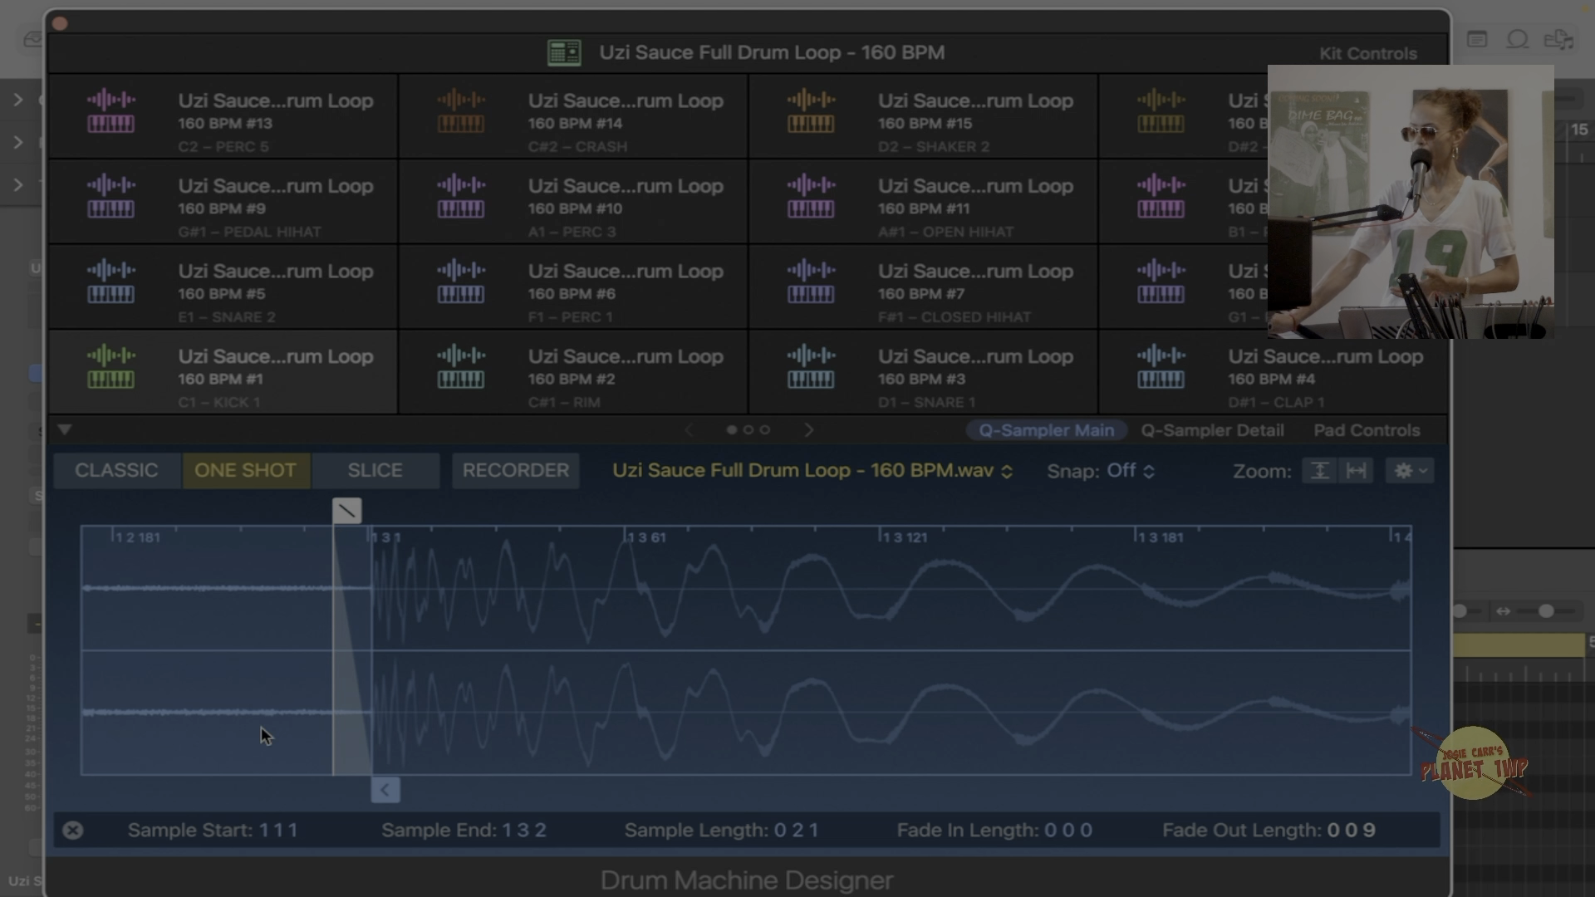
pyautogui.hscroll(-10, 222, 631)
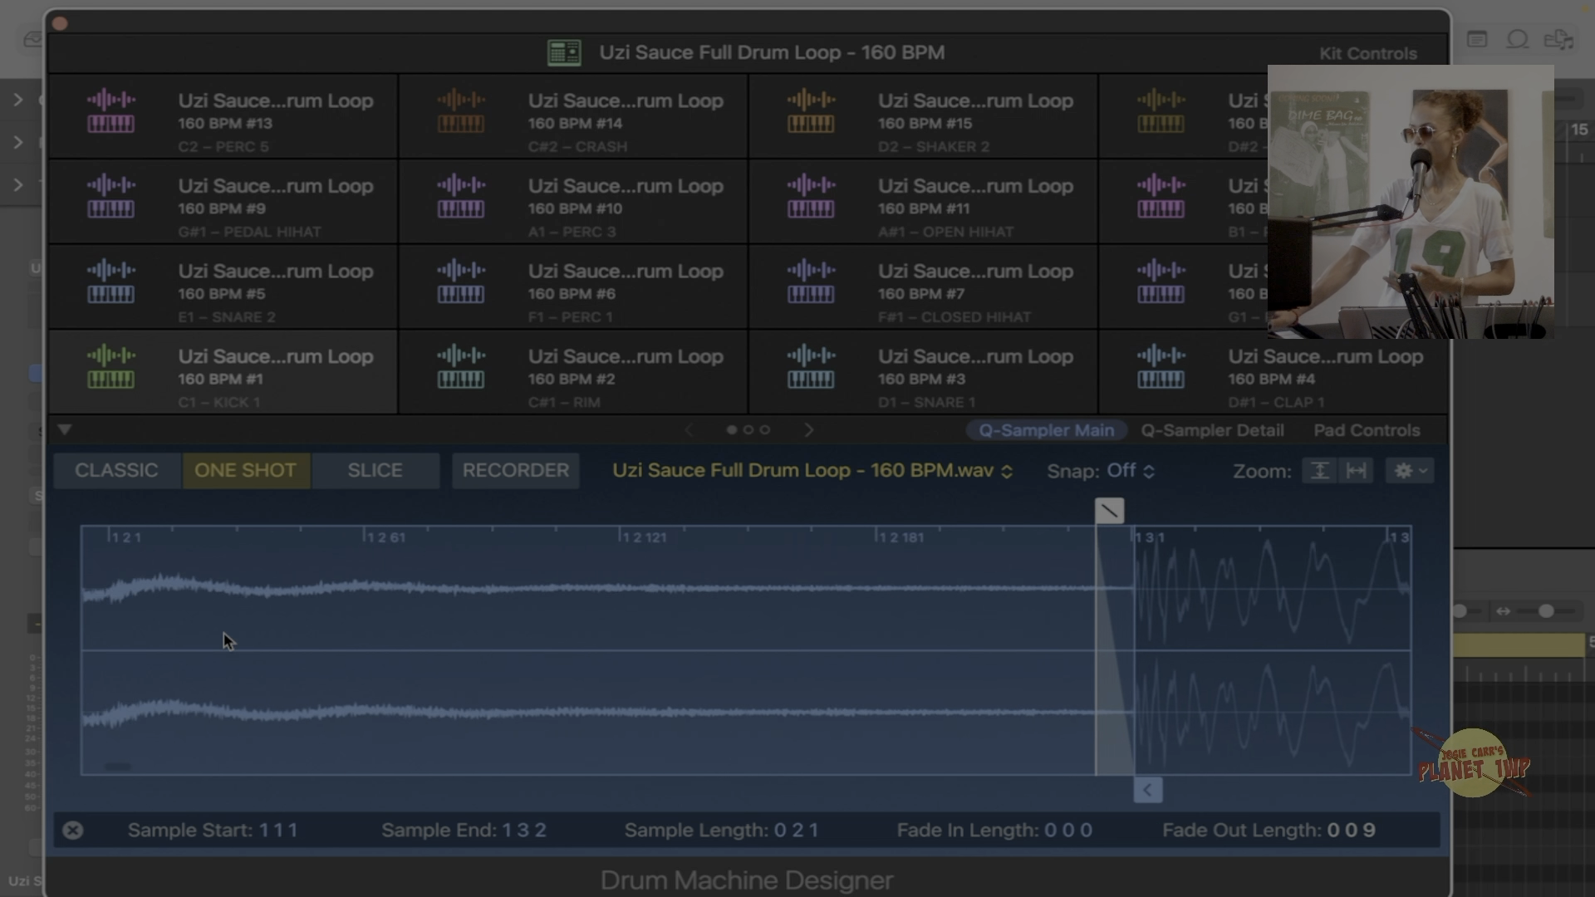
pyautogui.hscroll(6, 170, 636)
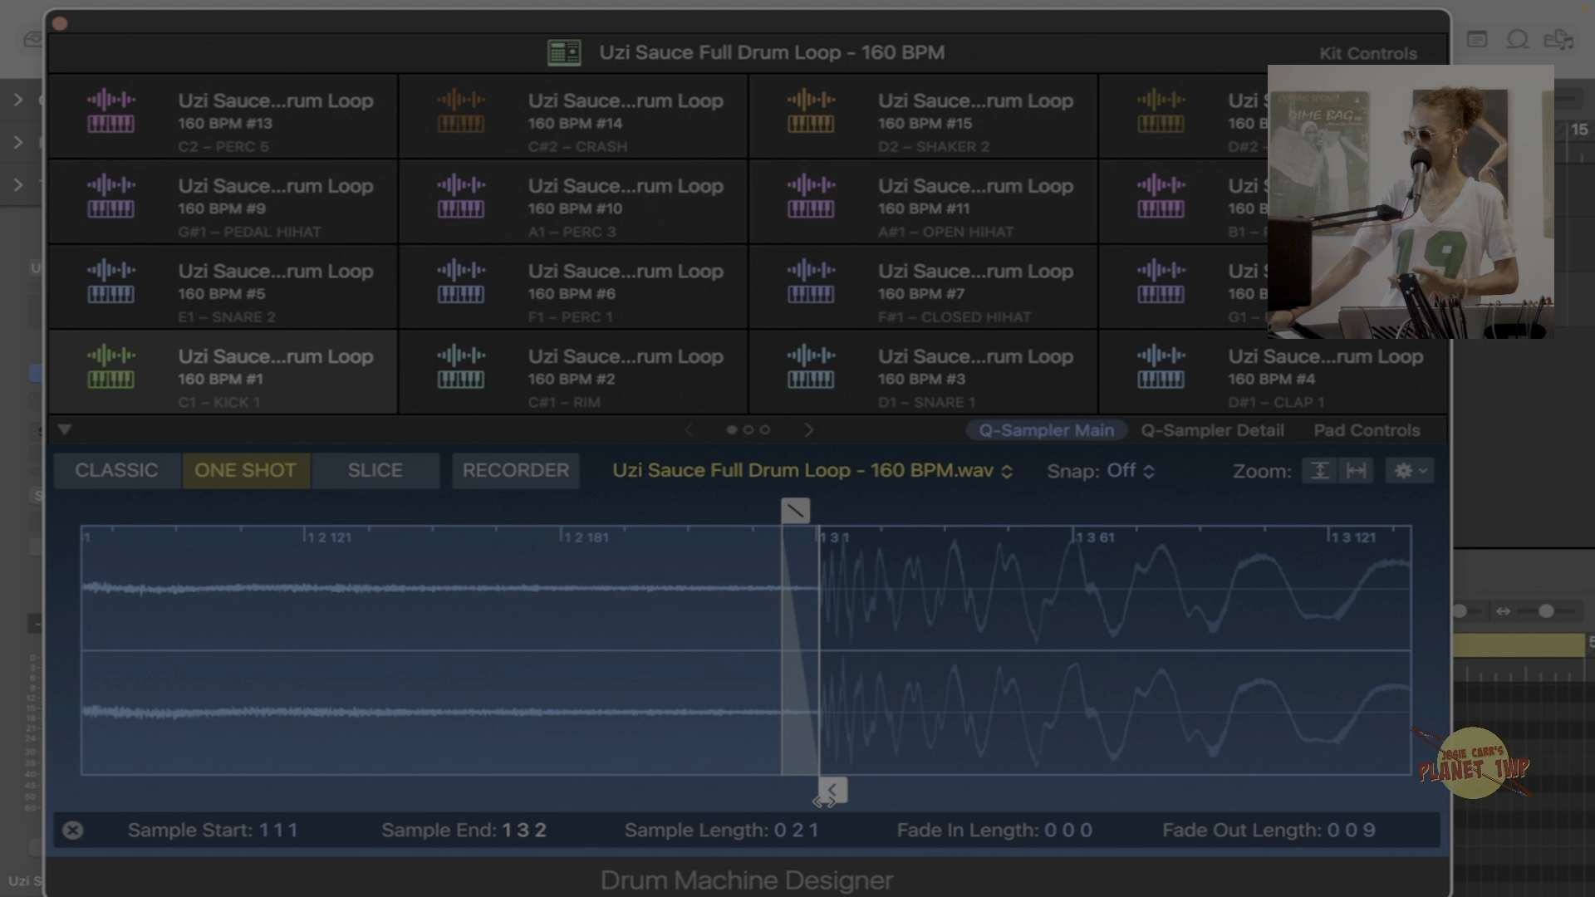
pyautogui.moveTo(841, 800)
pyautogui.mouseDown()
pyautogui.moveTo(538, 786)
pyautogui.moveTo(861, 779)
pyautogui.moveTo(841, 779)
pyautogui.mouseUp()
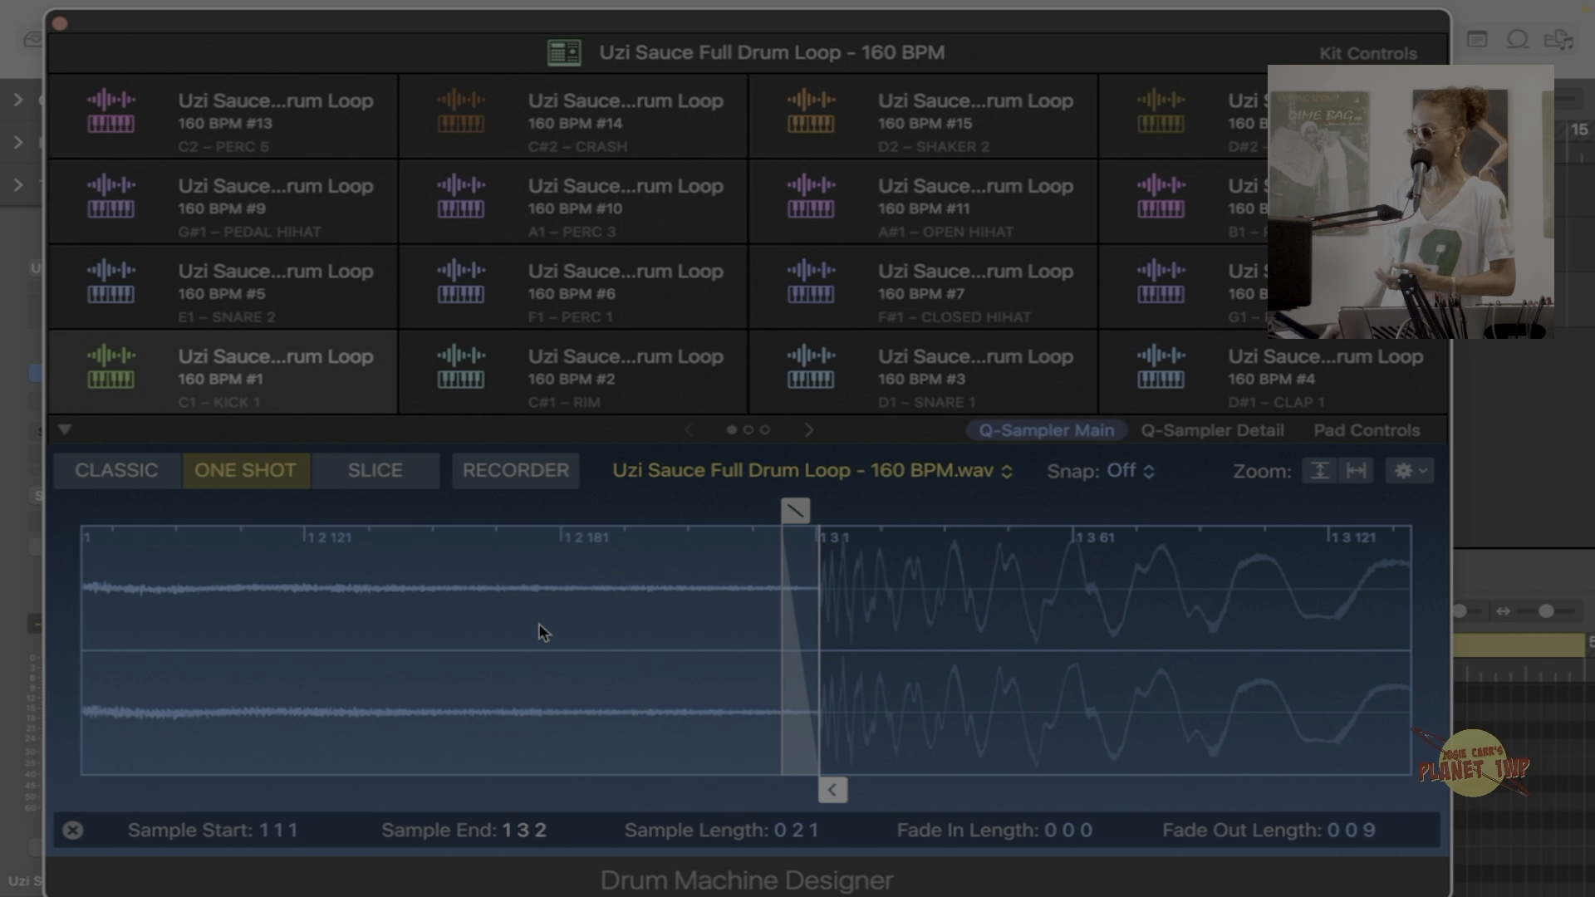
# Rename the C1 pad to Kick1 and crop its sample to the marked range.
pyautogui.scroll(-5, 482, 618)
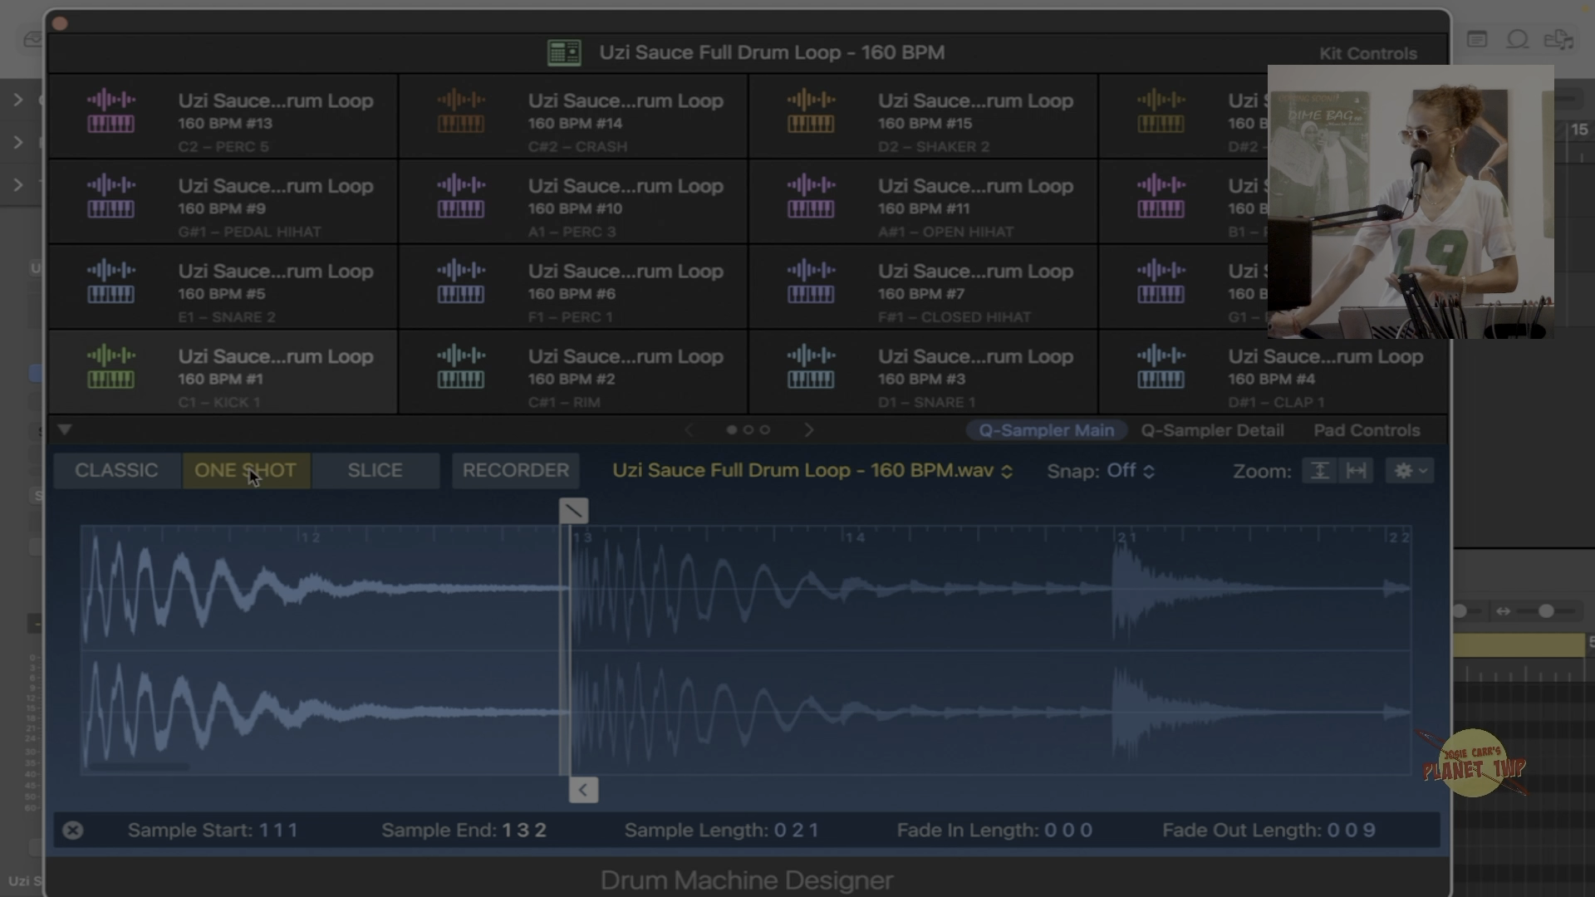
pyautogui.scroll(-4, 288, 662)
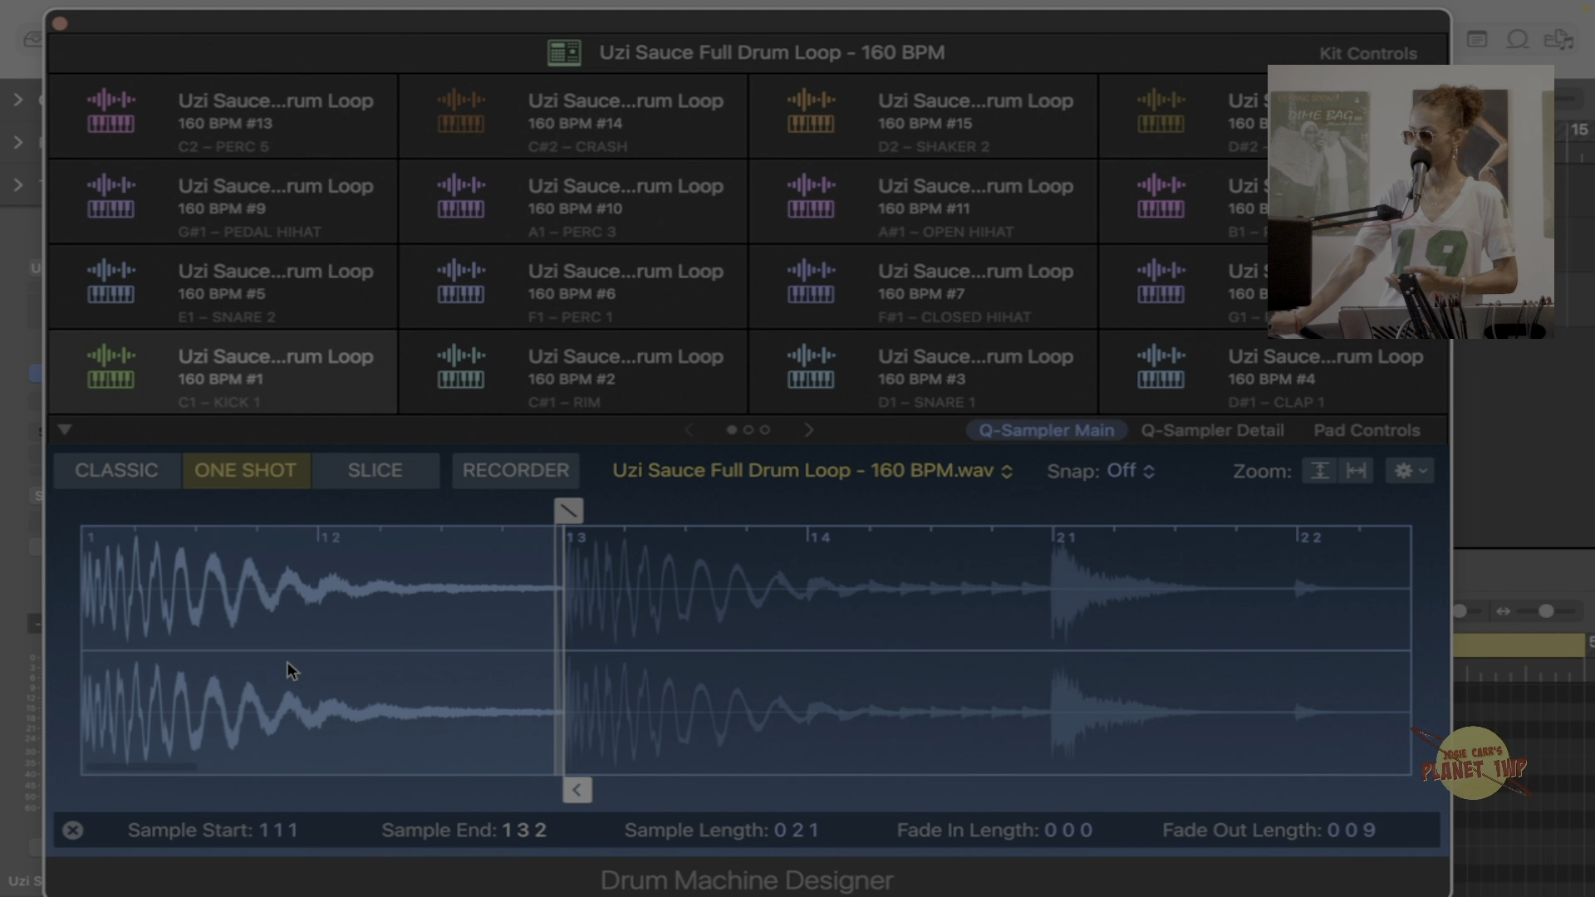
pyautogui.doubleClick(281, 369)
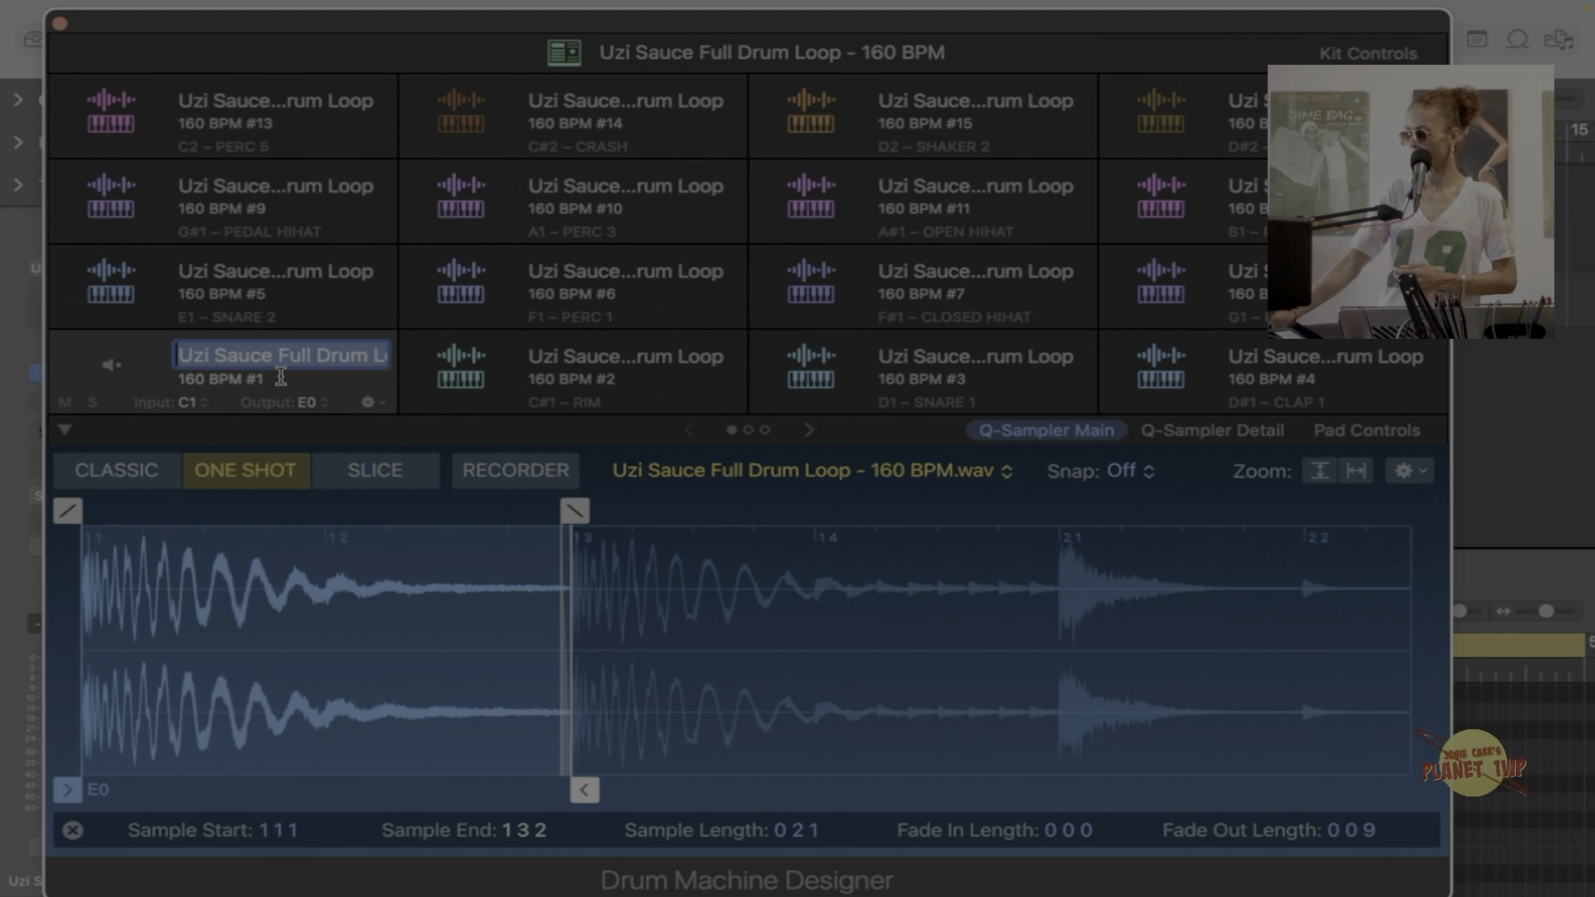
pyautogui.write('Kick')
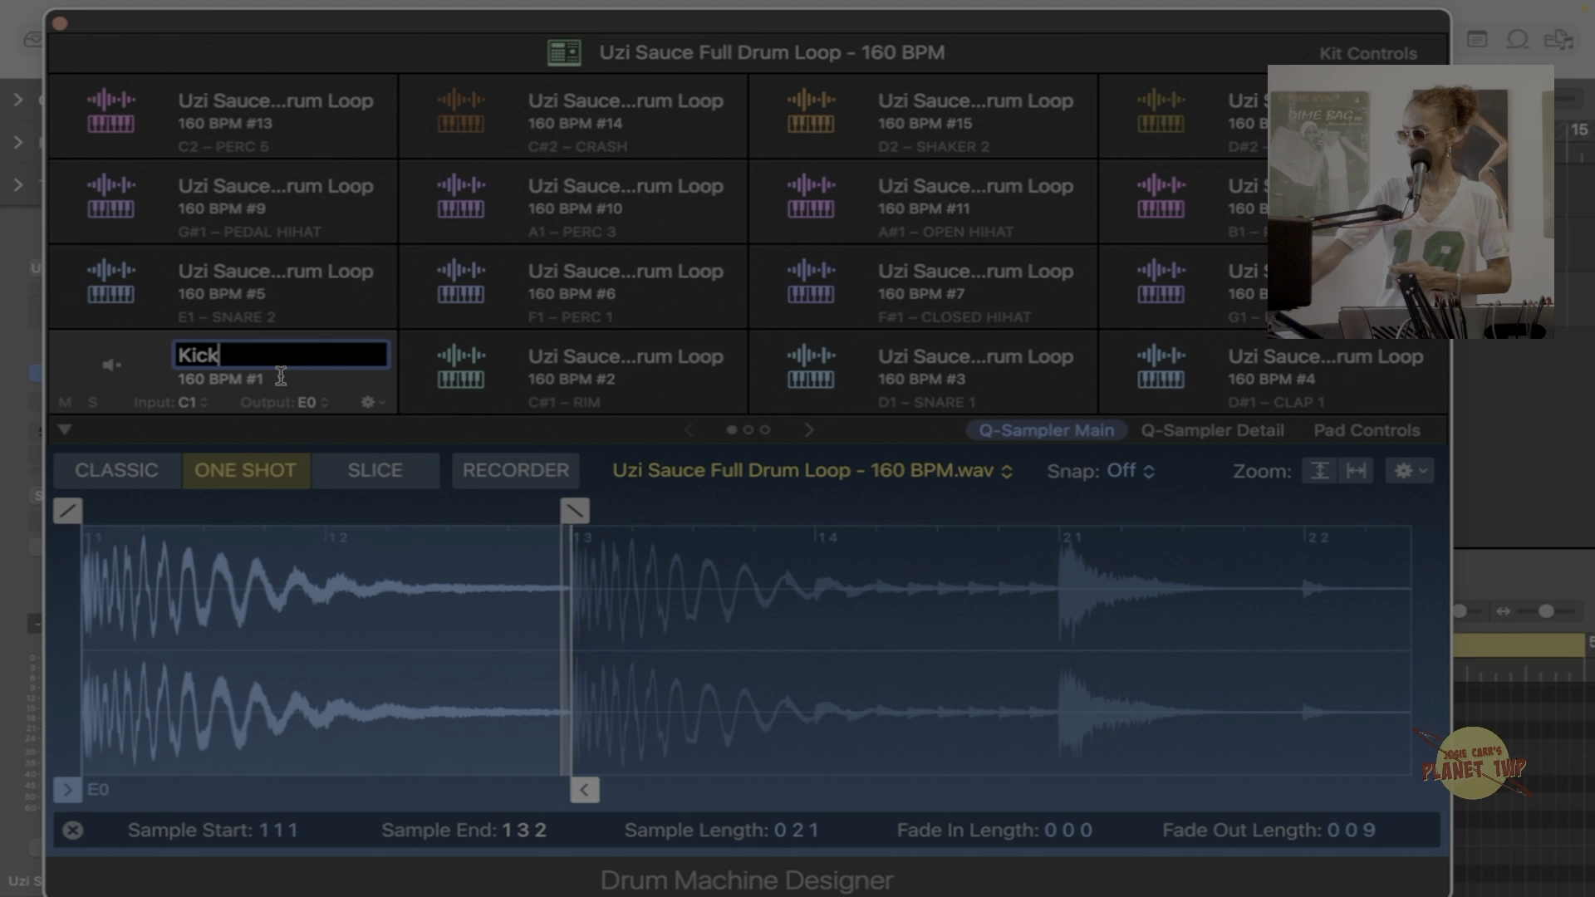
pyautogui.write('1')
pyautogui.press('Return')
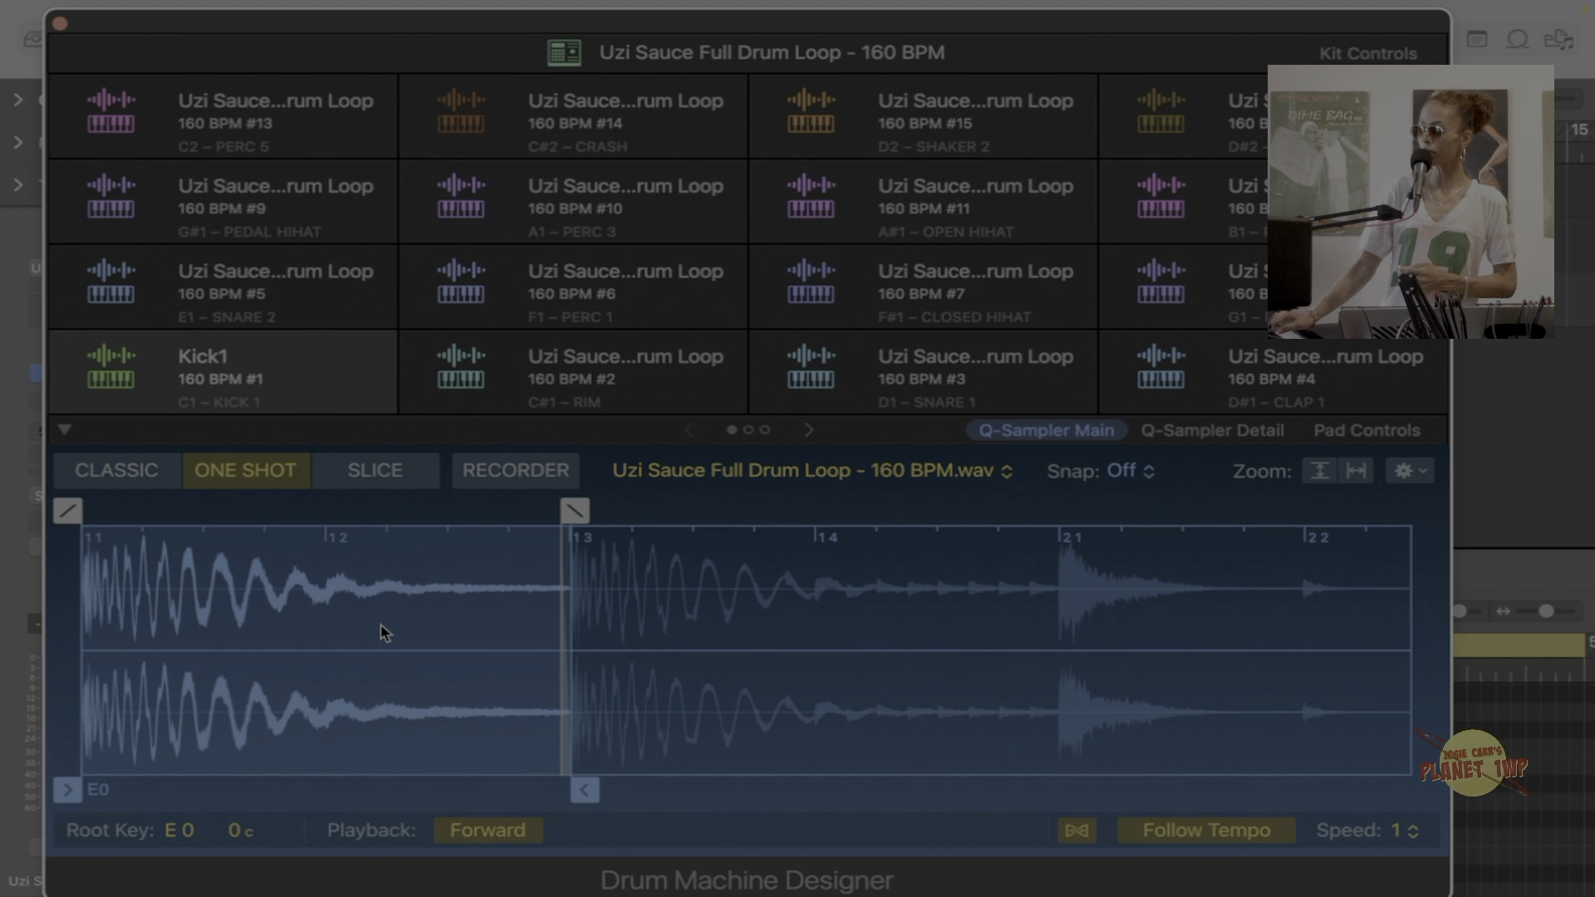
pyautogui.rightClick(382, 624)
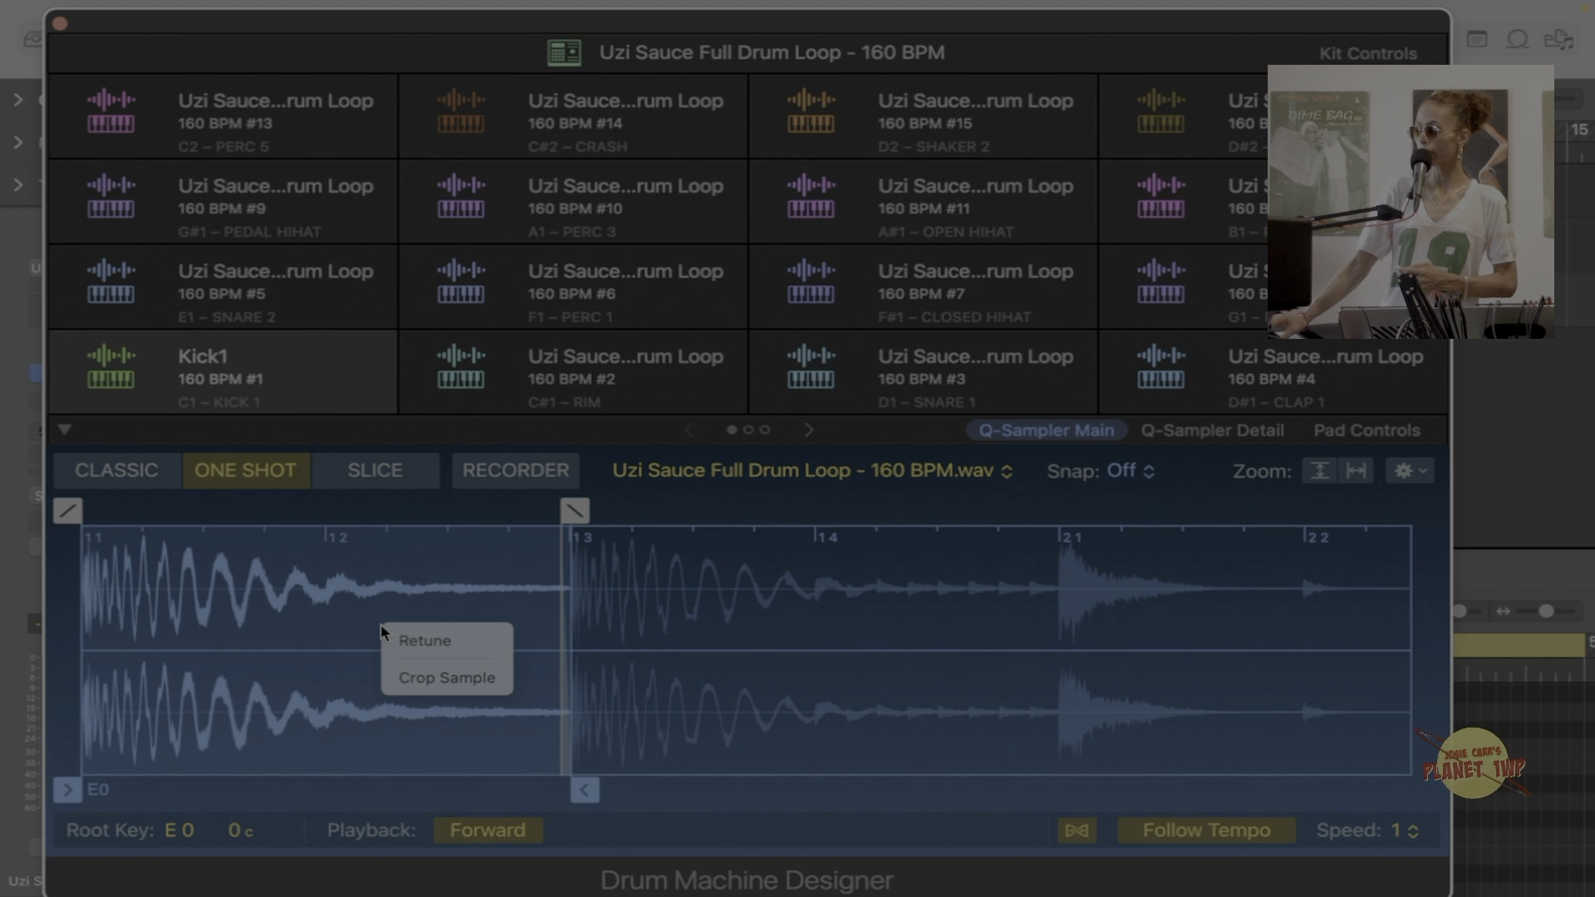
pyautogui.click(422, 676)
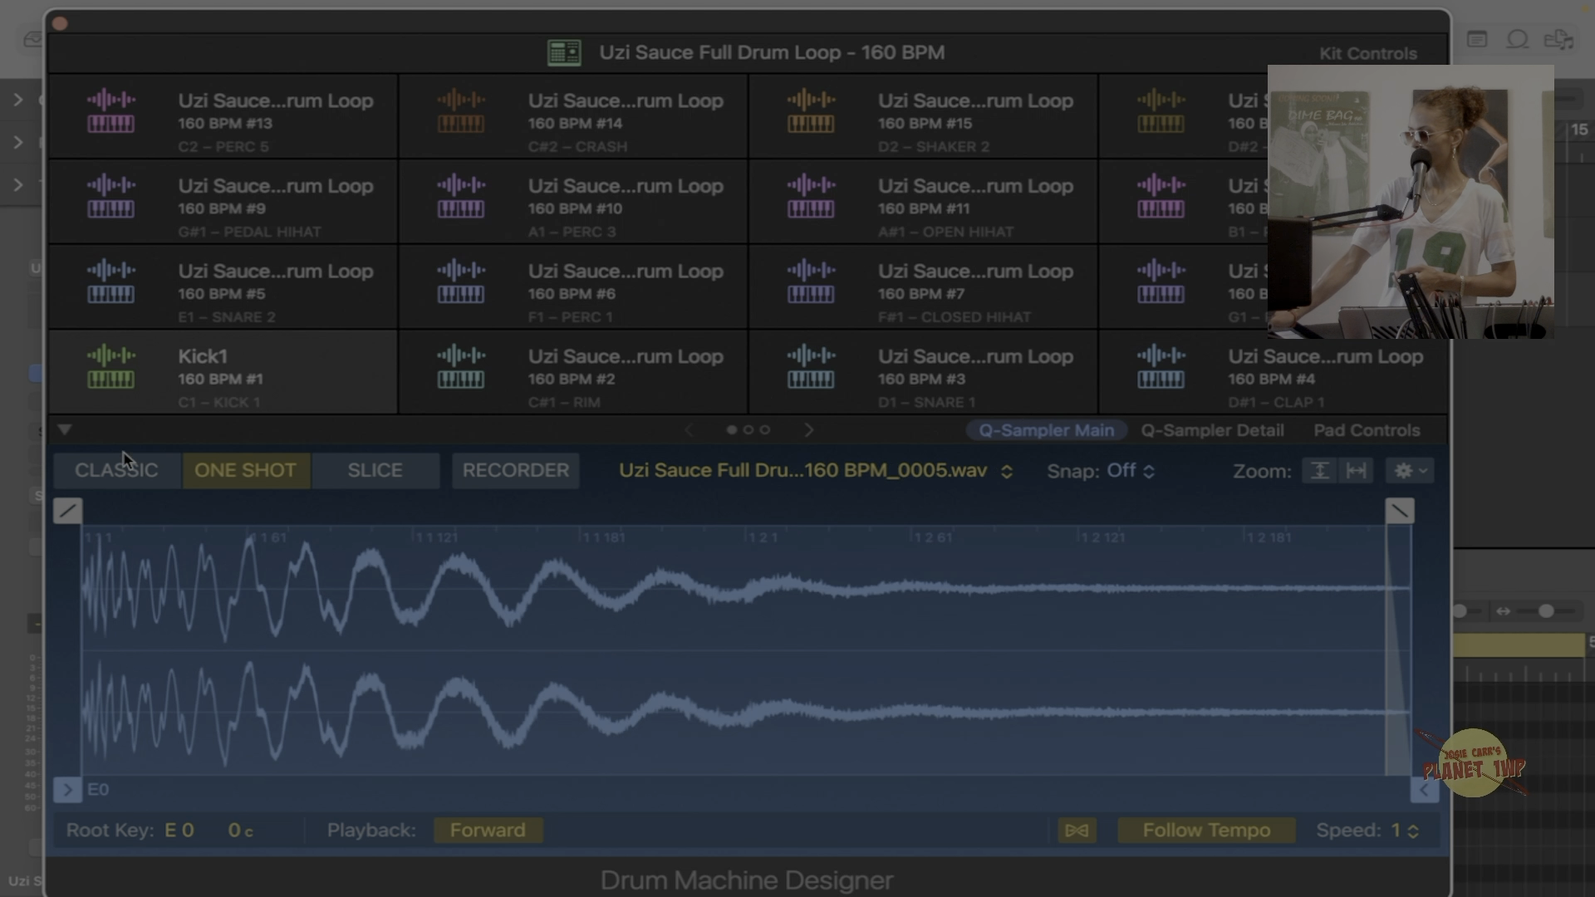
# Compare the sample on the C#1 – RIM pad with the cropped sample on the Kick1 pad.
pyautogui.click(601, 359)
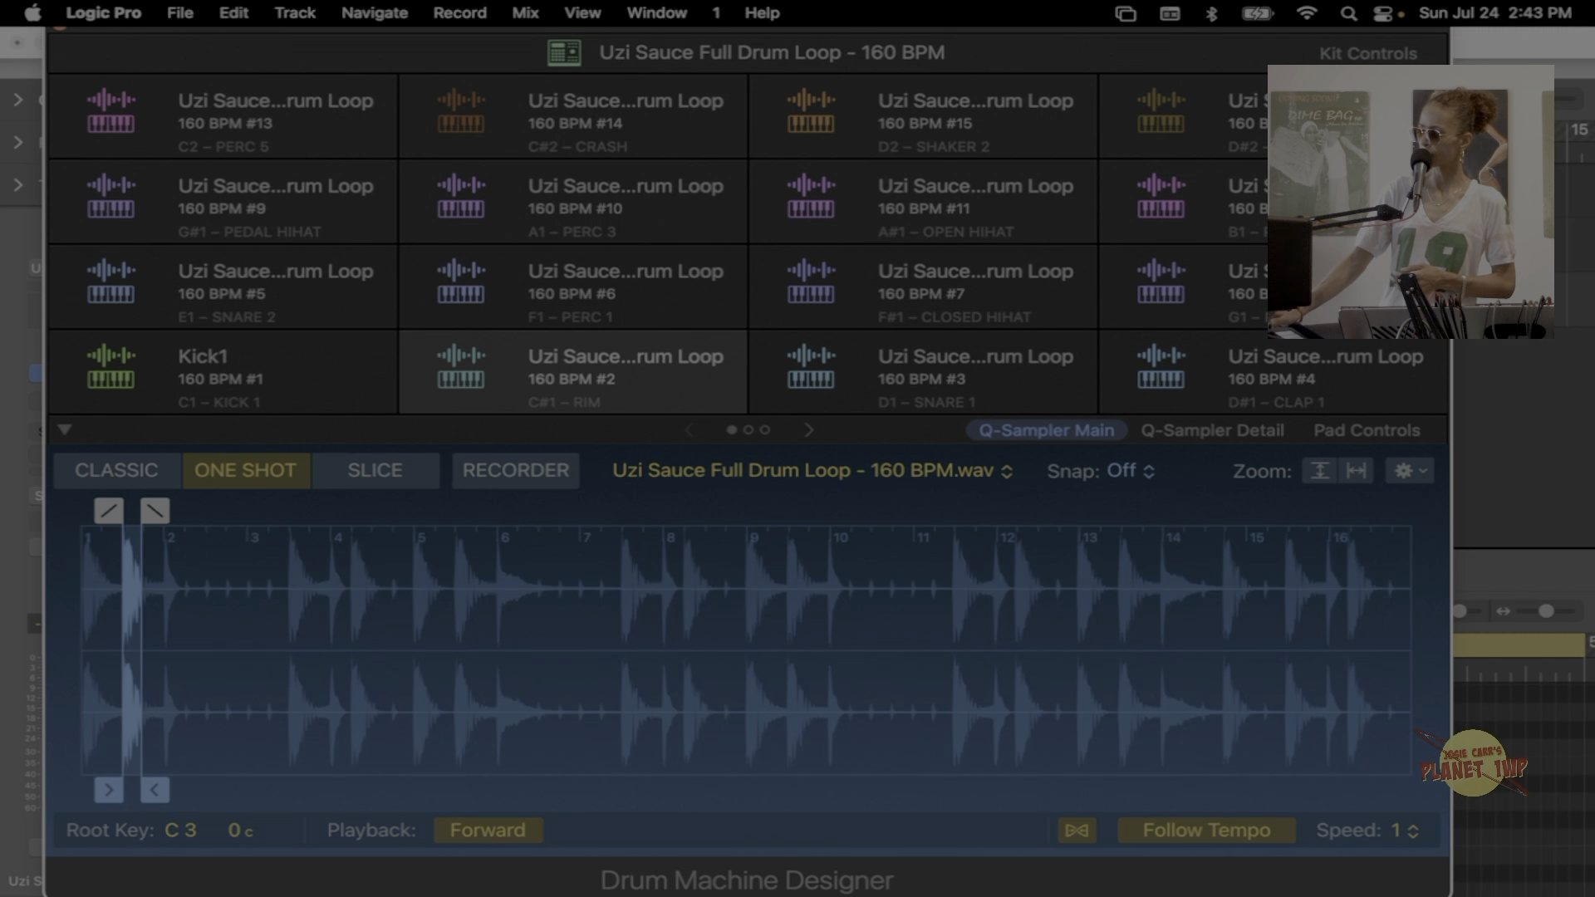
pyautogui.moveTo(191, 371)
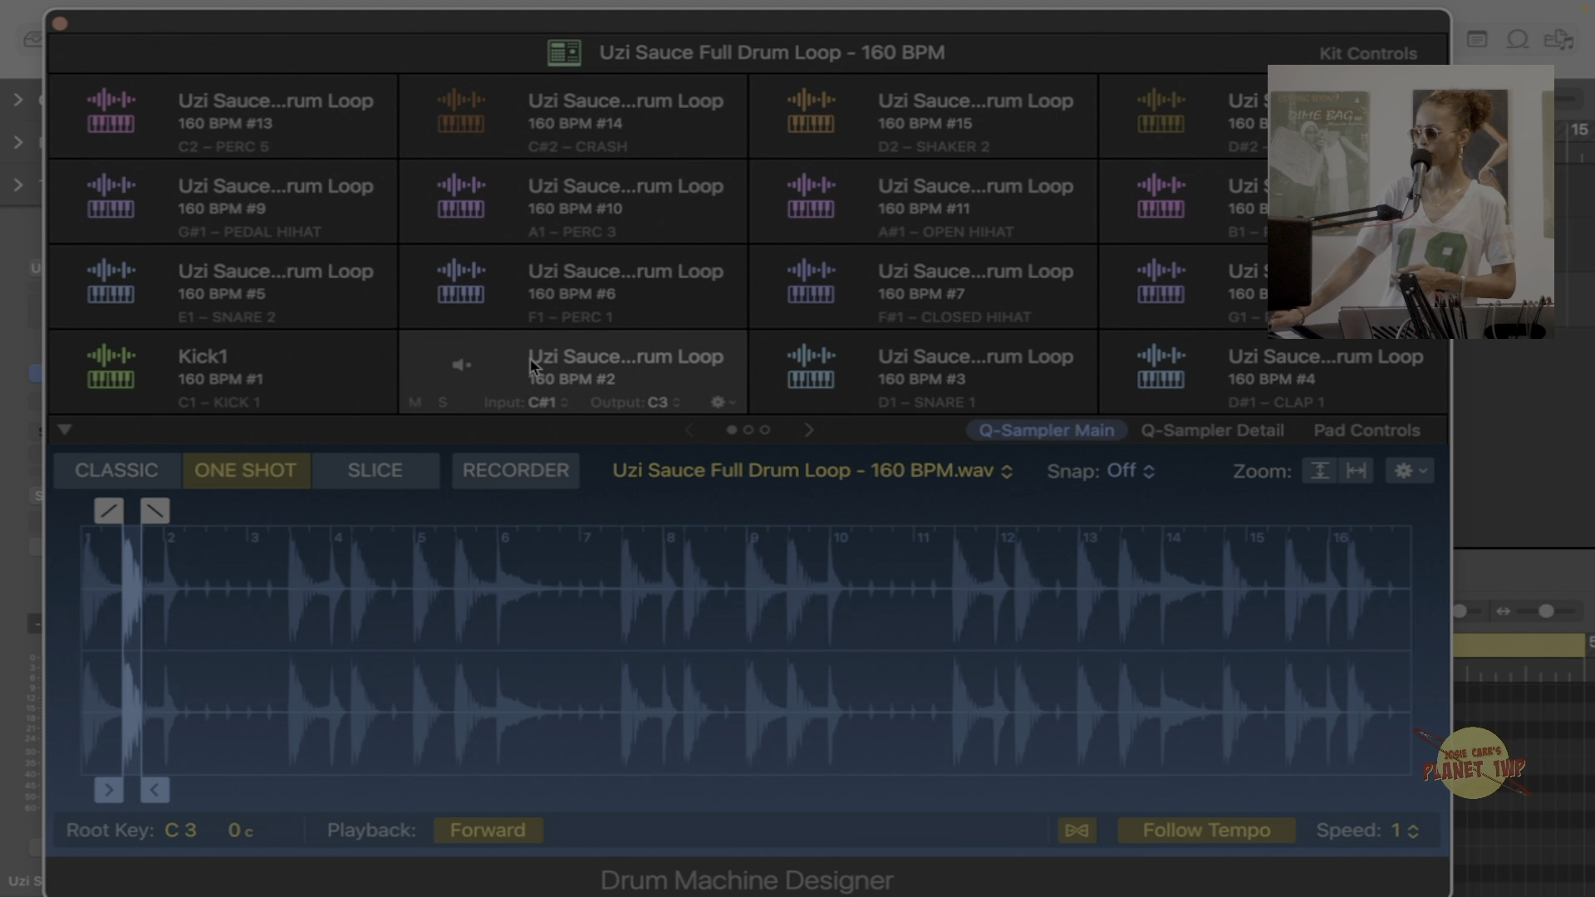
pyautogui.click(282, 361)
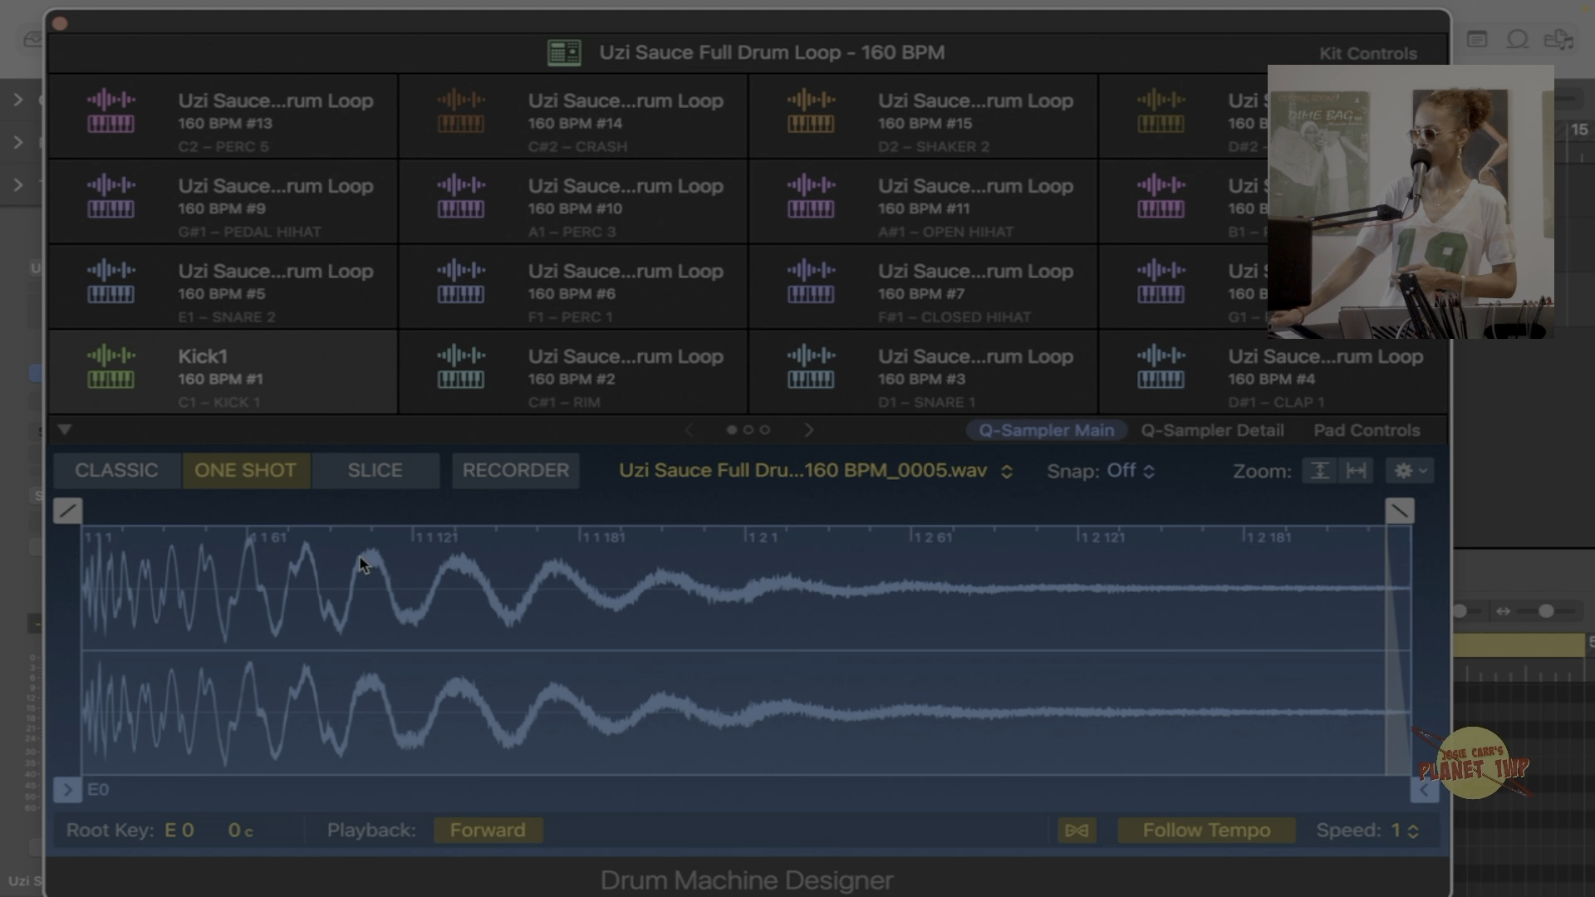
pyautogui.click(600, 373)
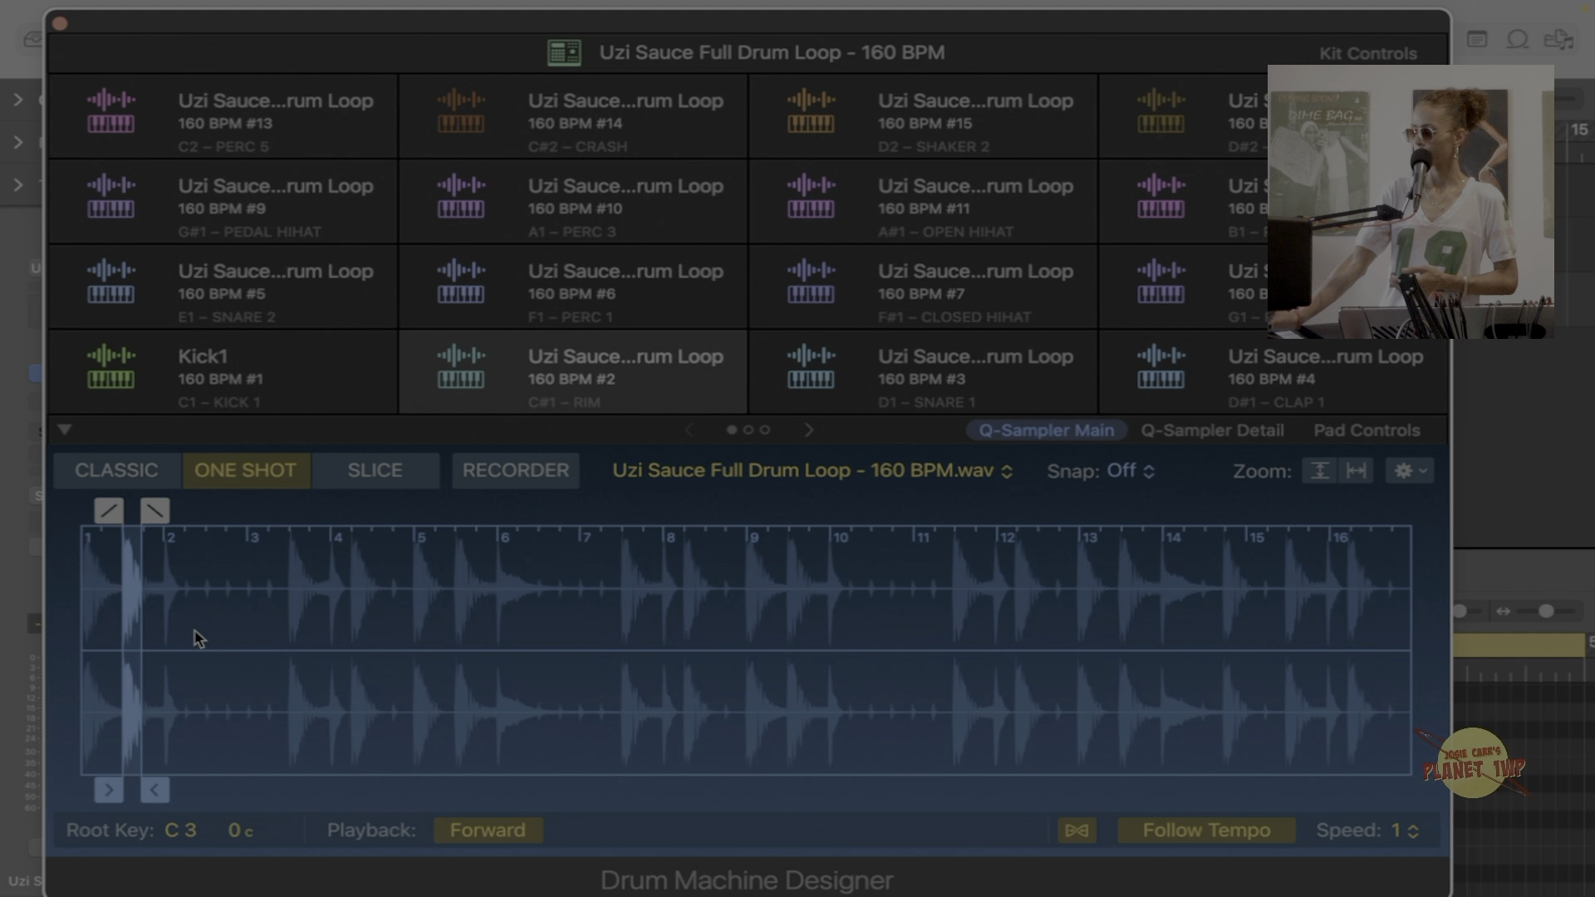
pyautogui.scroll(5, 198, 637)
pyautogui.scroll(-5, 197, 638)
# Show the marked sample range on the D#1 – CLAP 1 pad and rename the pad to Clap 1.
pyautogui.click(1335, 365)
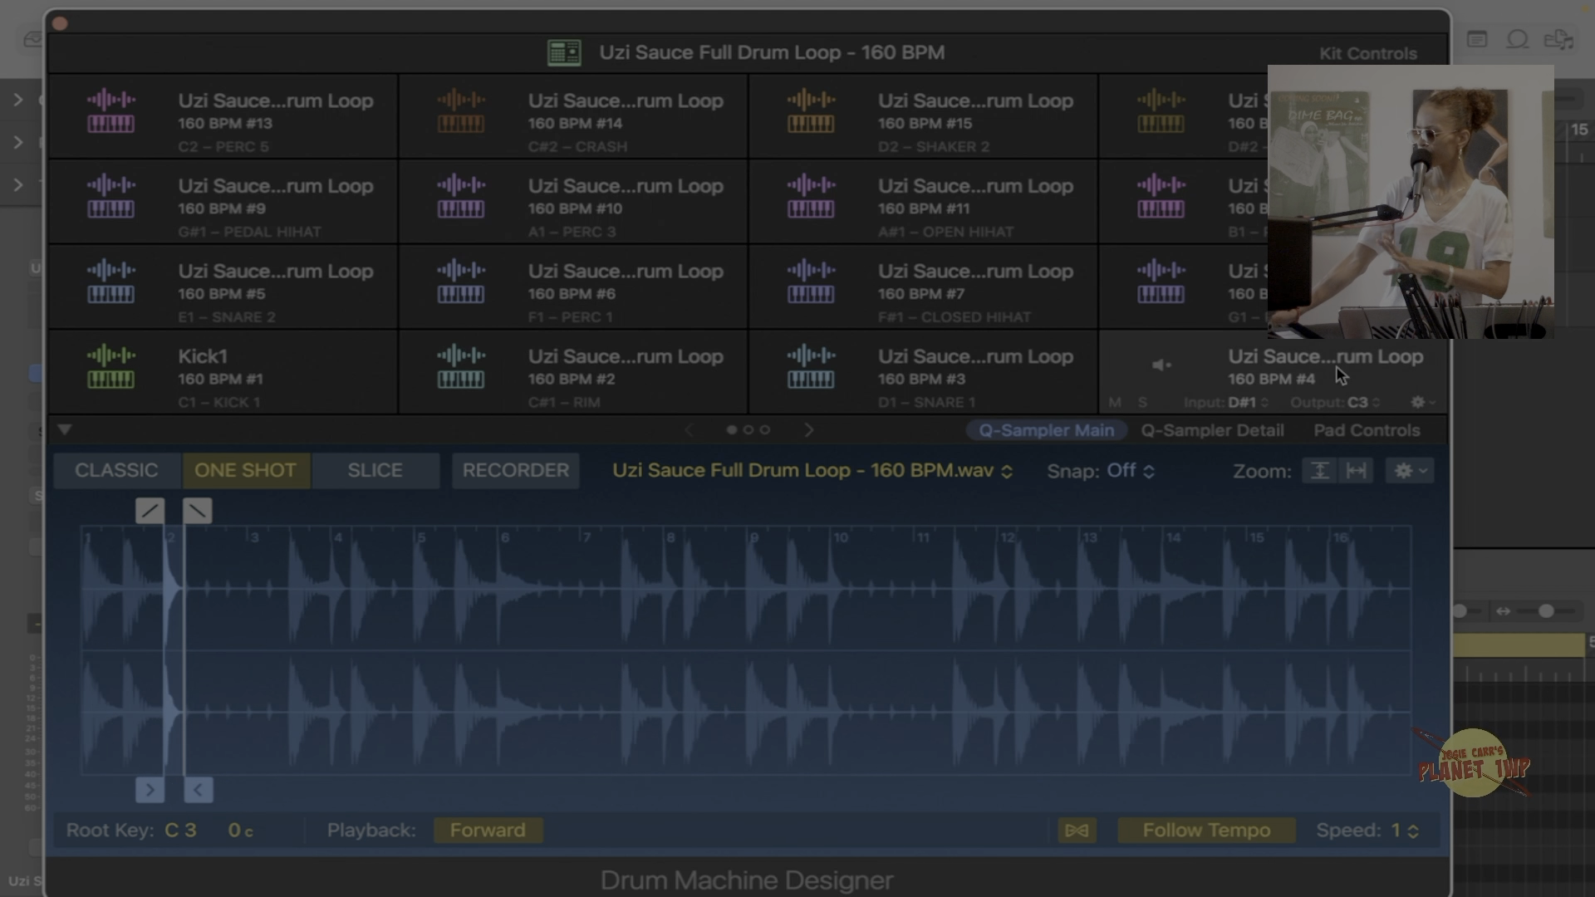
pyautogui.scroll(8, 400, 642)
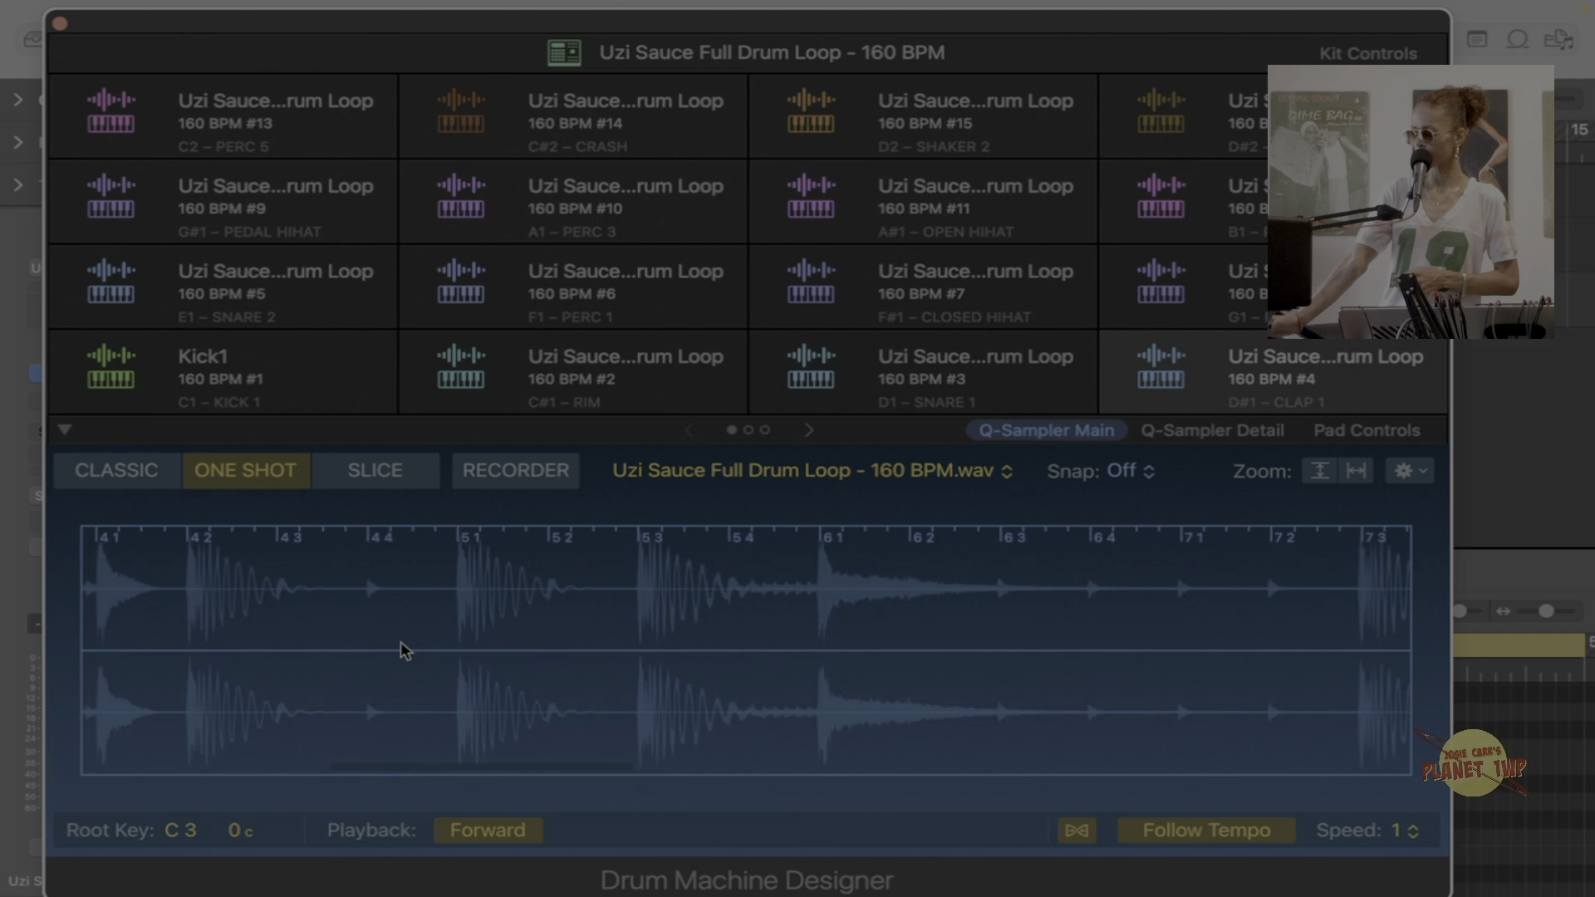
pyautogui.hscroll(-10, 400, 642)
pyautogui.scroll(1, 404, 644)
pyautogui.scroll(4, 457, 610)
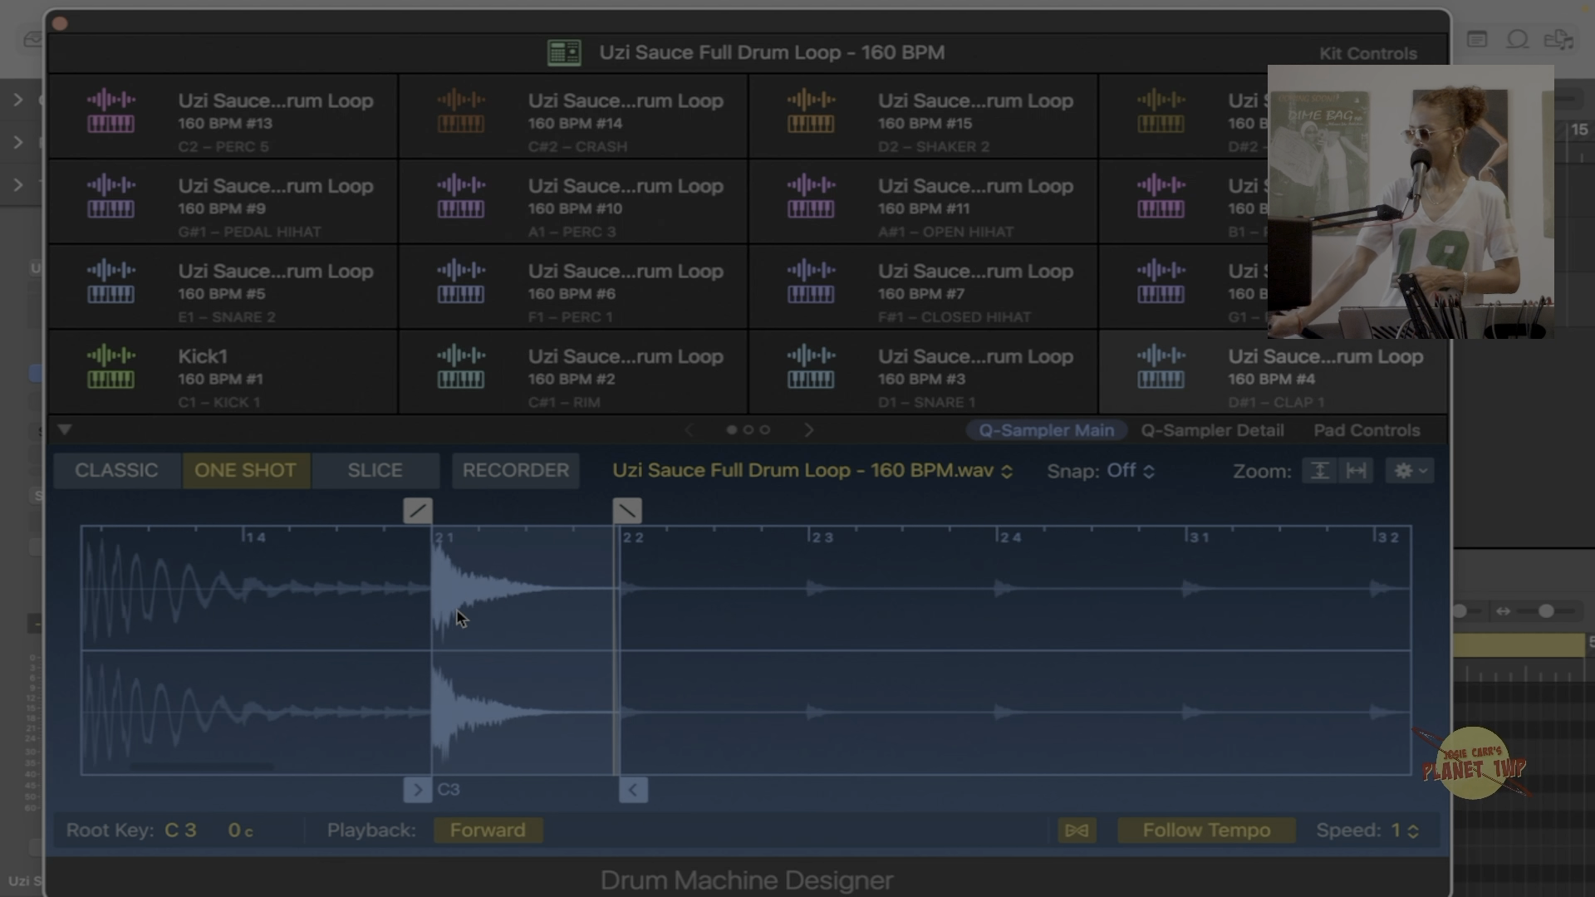
pyautogui.scroll(1, 459, 618)
pyautogui.doubleClick(1287, 359)
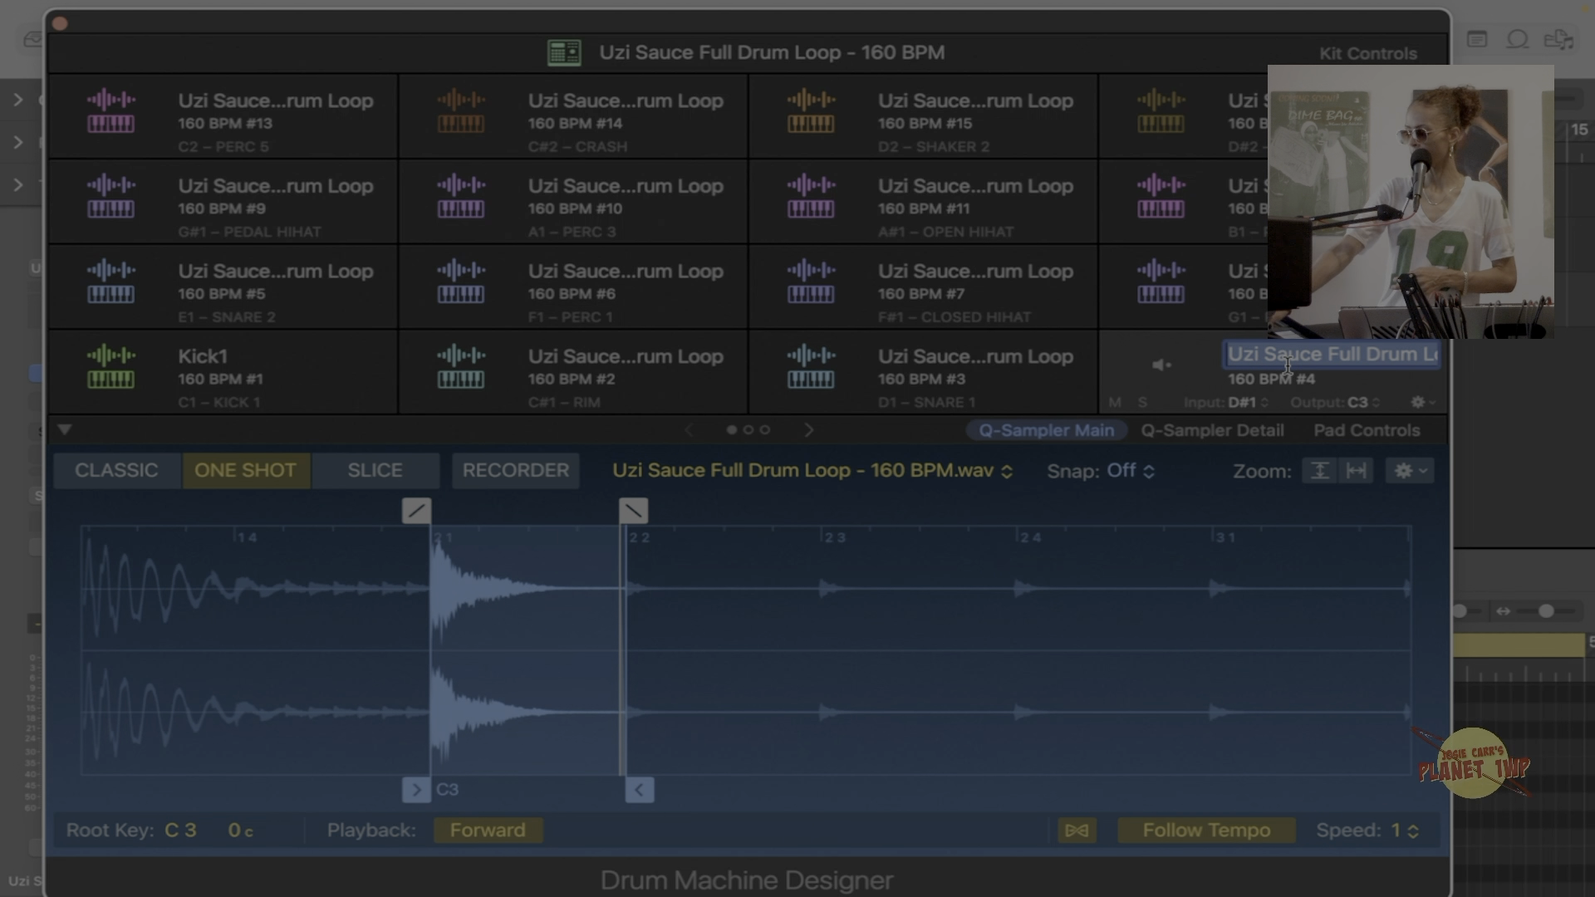
pyautogui.write('Clap')
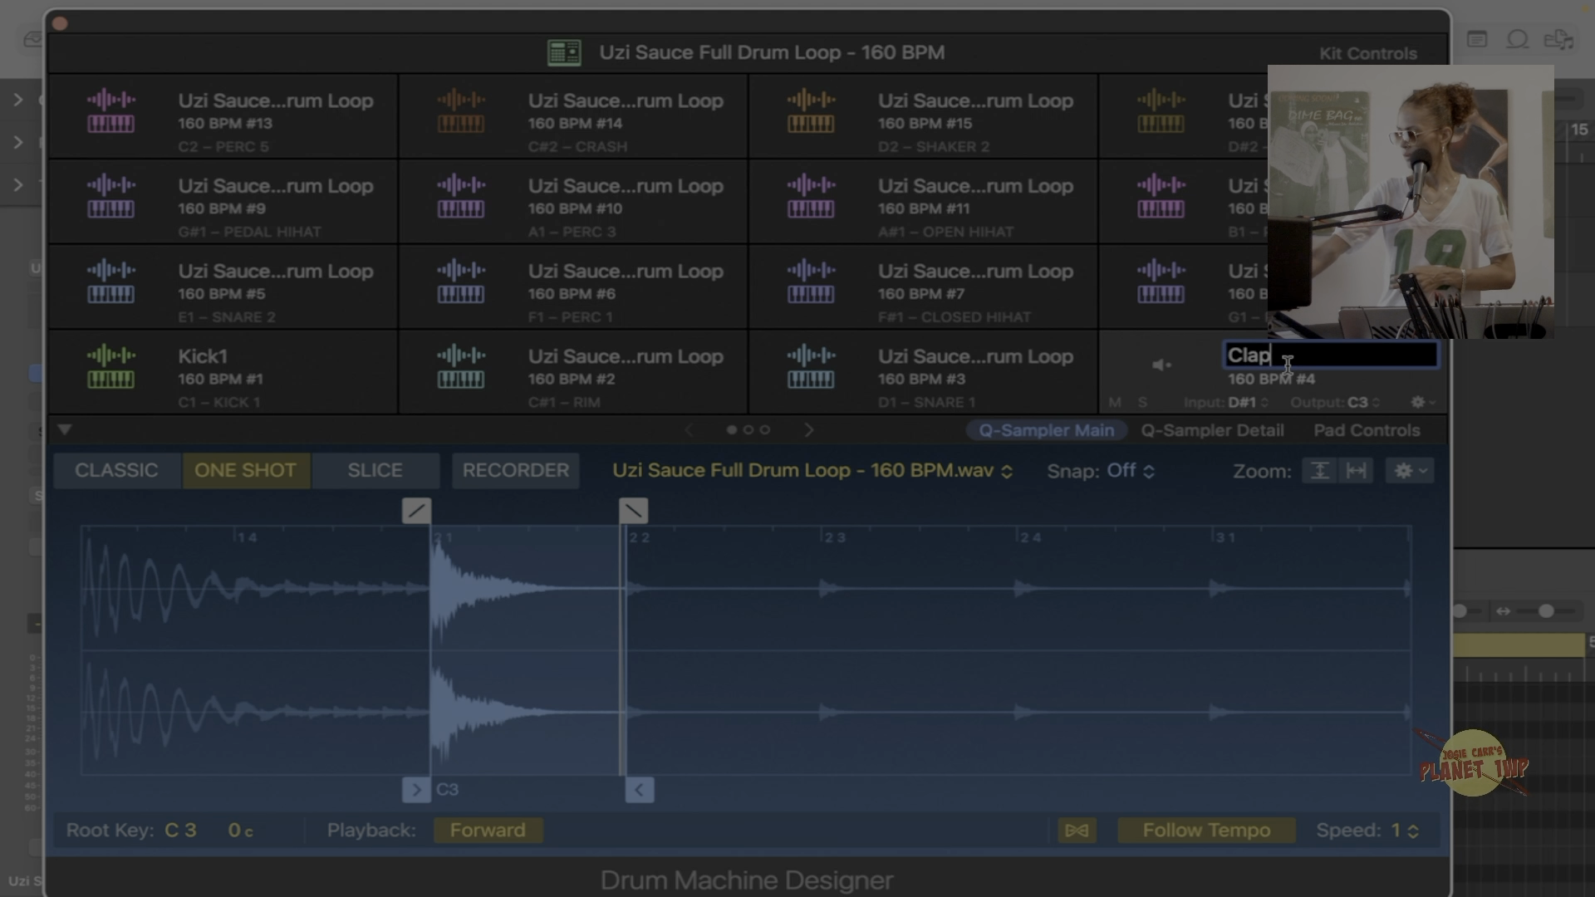
pyautogui.write(' 1')
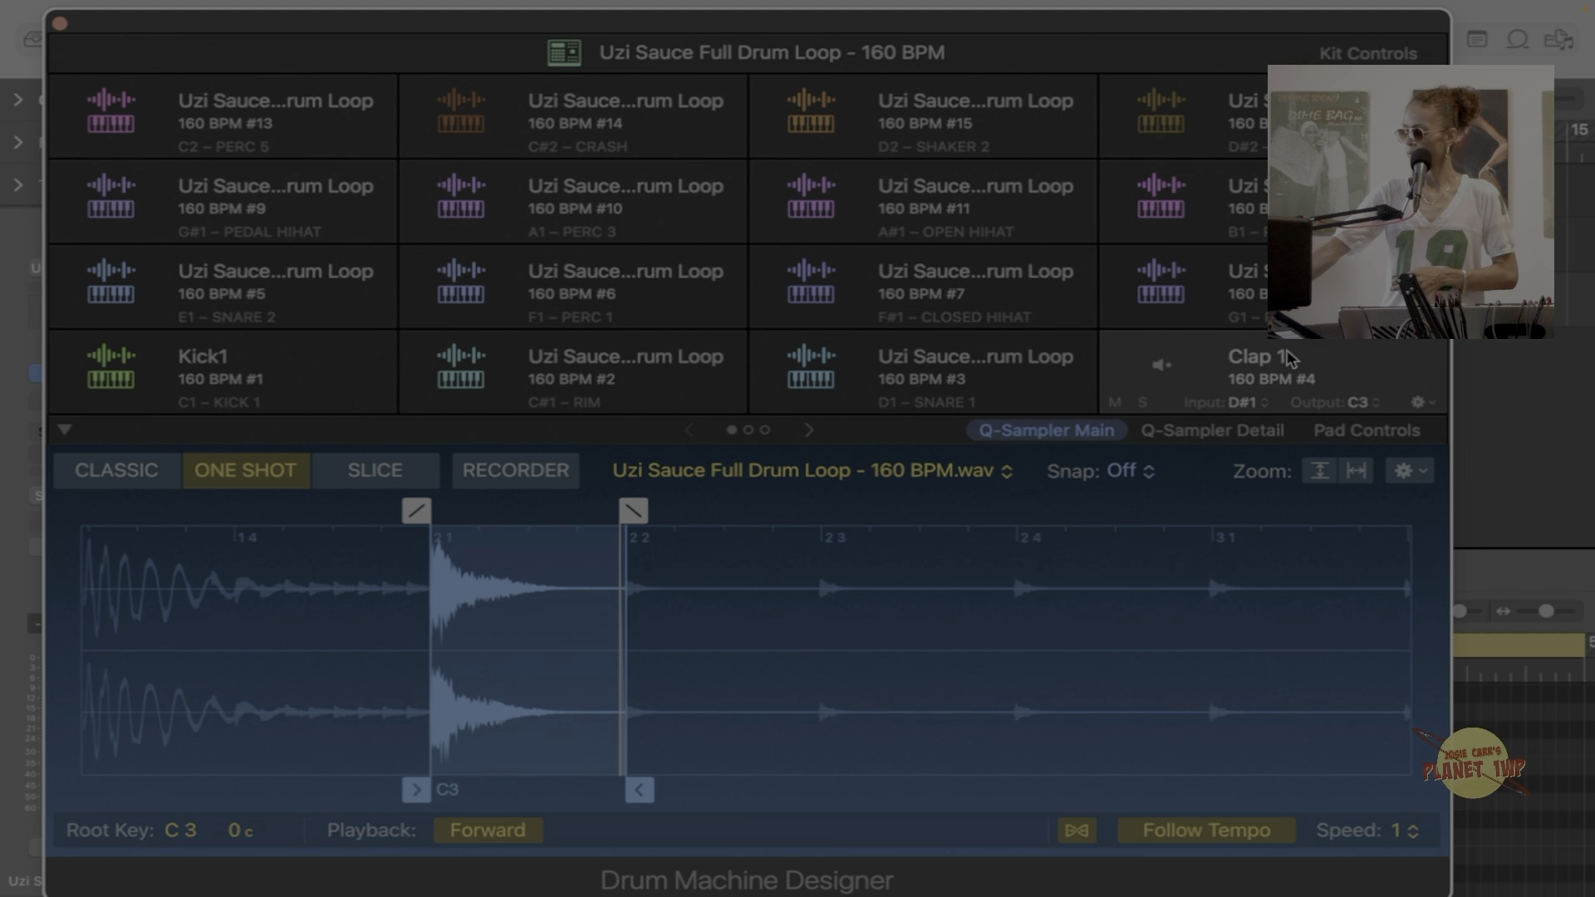
pyautogui.press('Return')
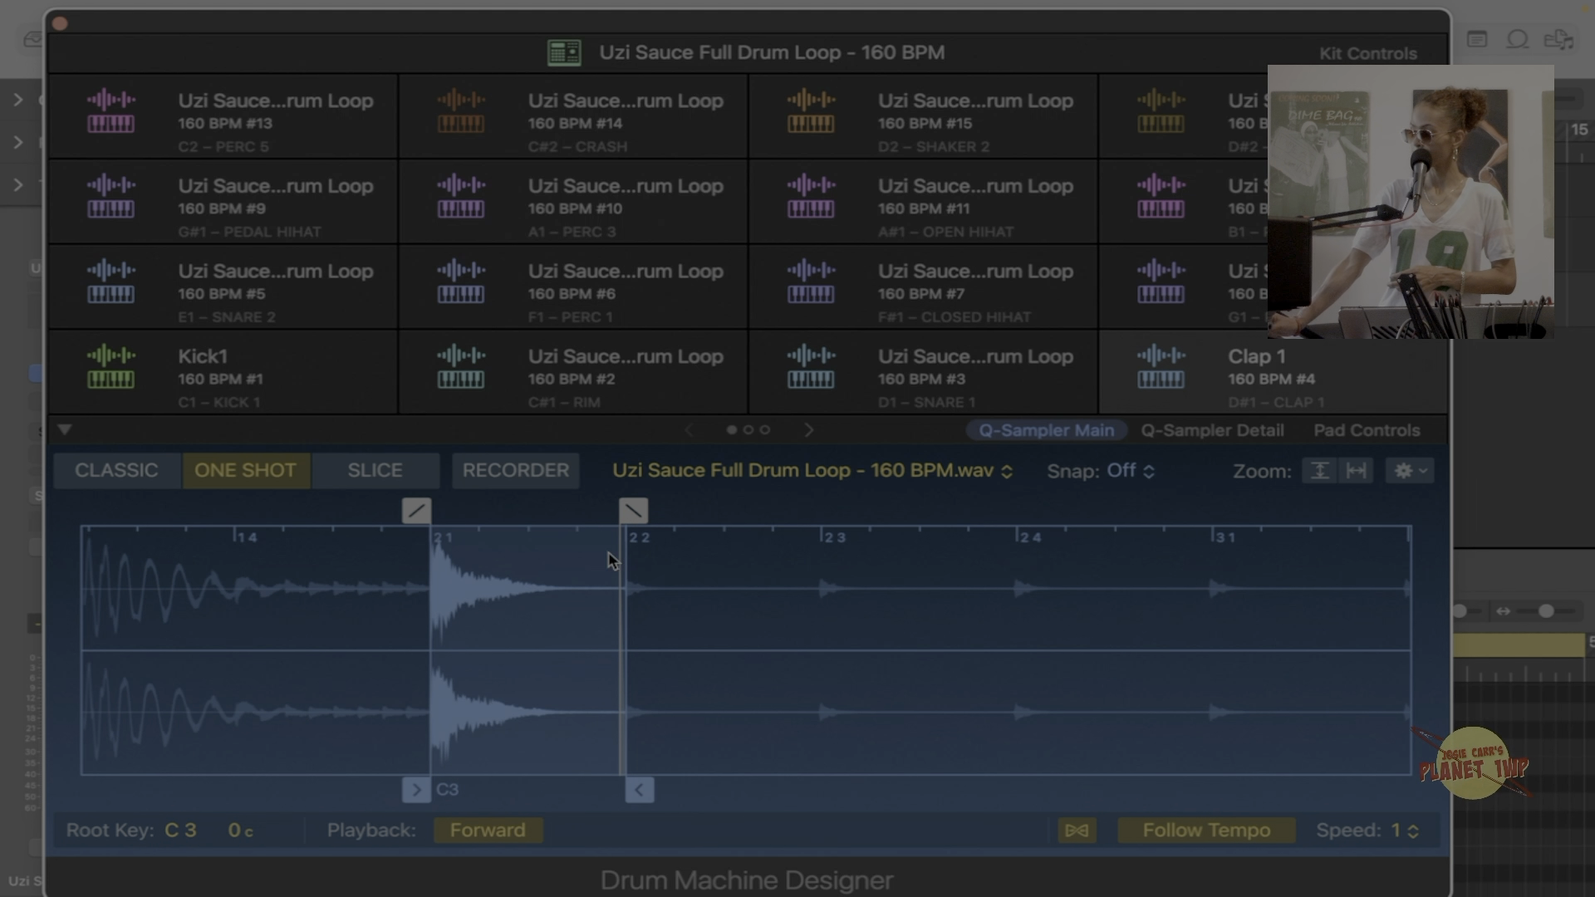
# Crop the Clap 1 pad's sample to its marked range.
pyautogui.scroll(3, 617, 558)
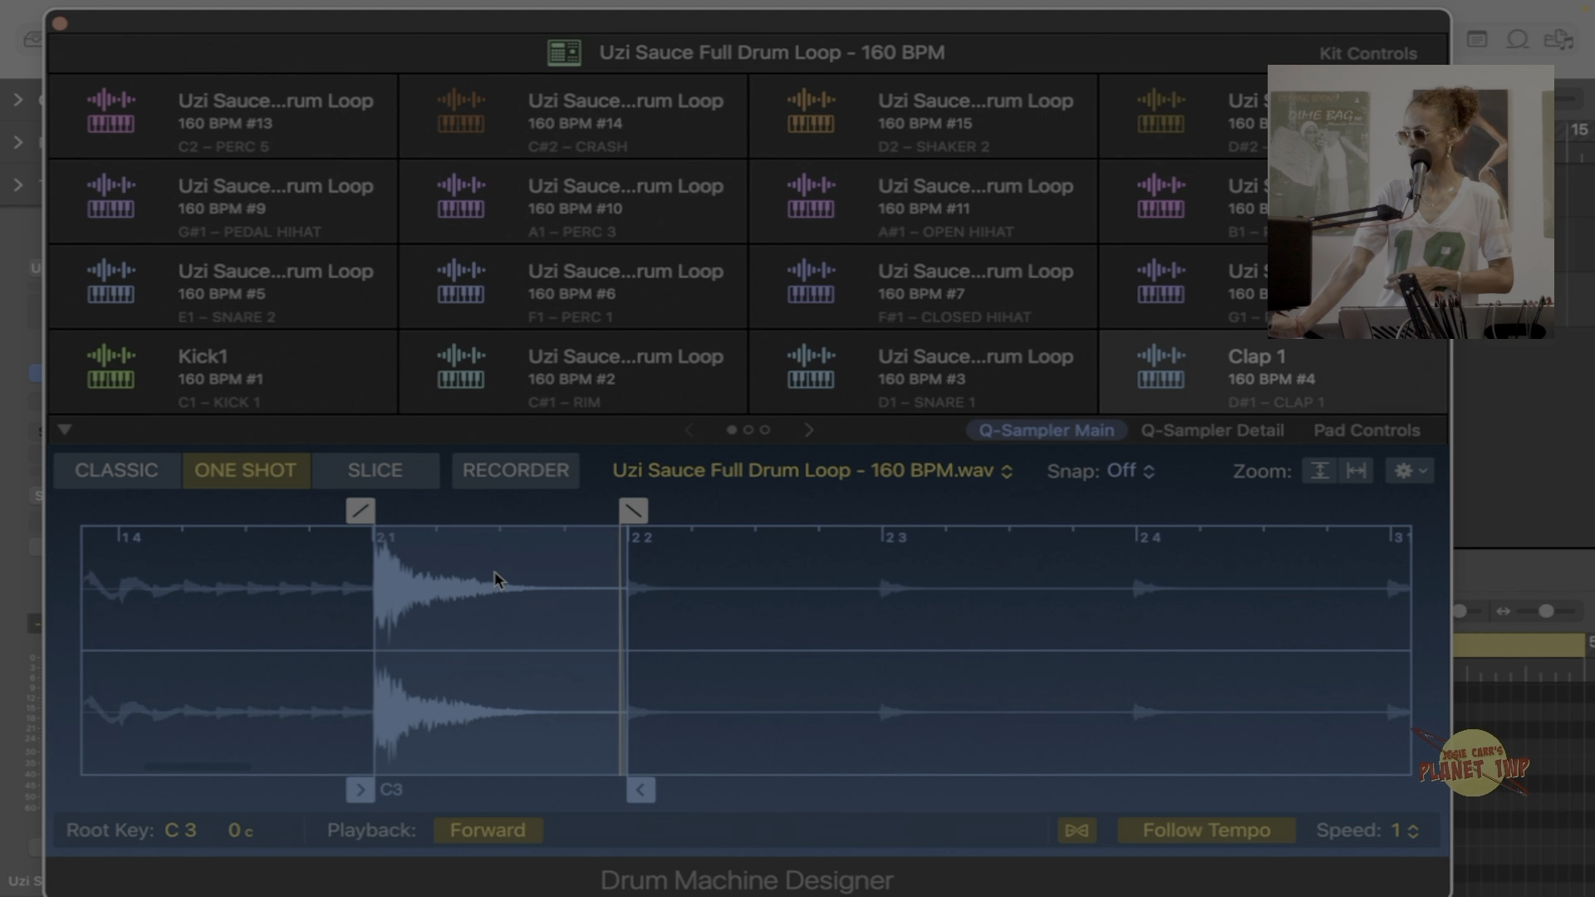
pyautogui.scroll(5, 495, 573)
pyautogui.scroll(-5, 495, 573)
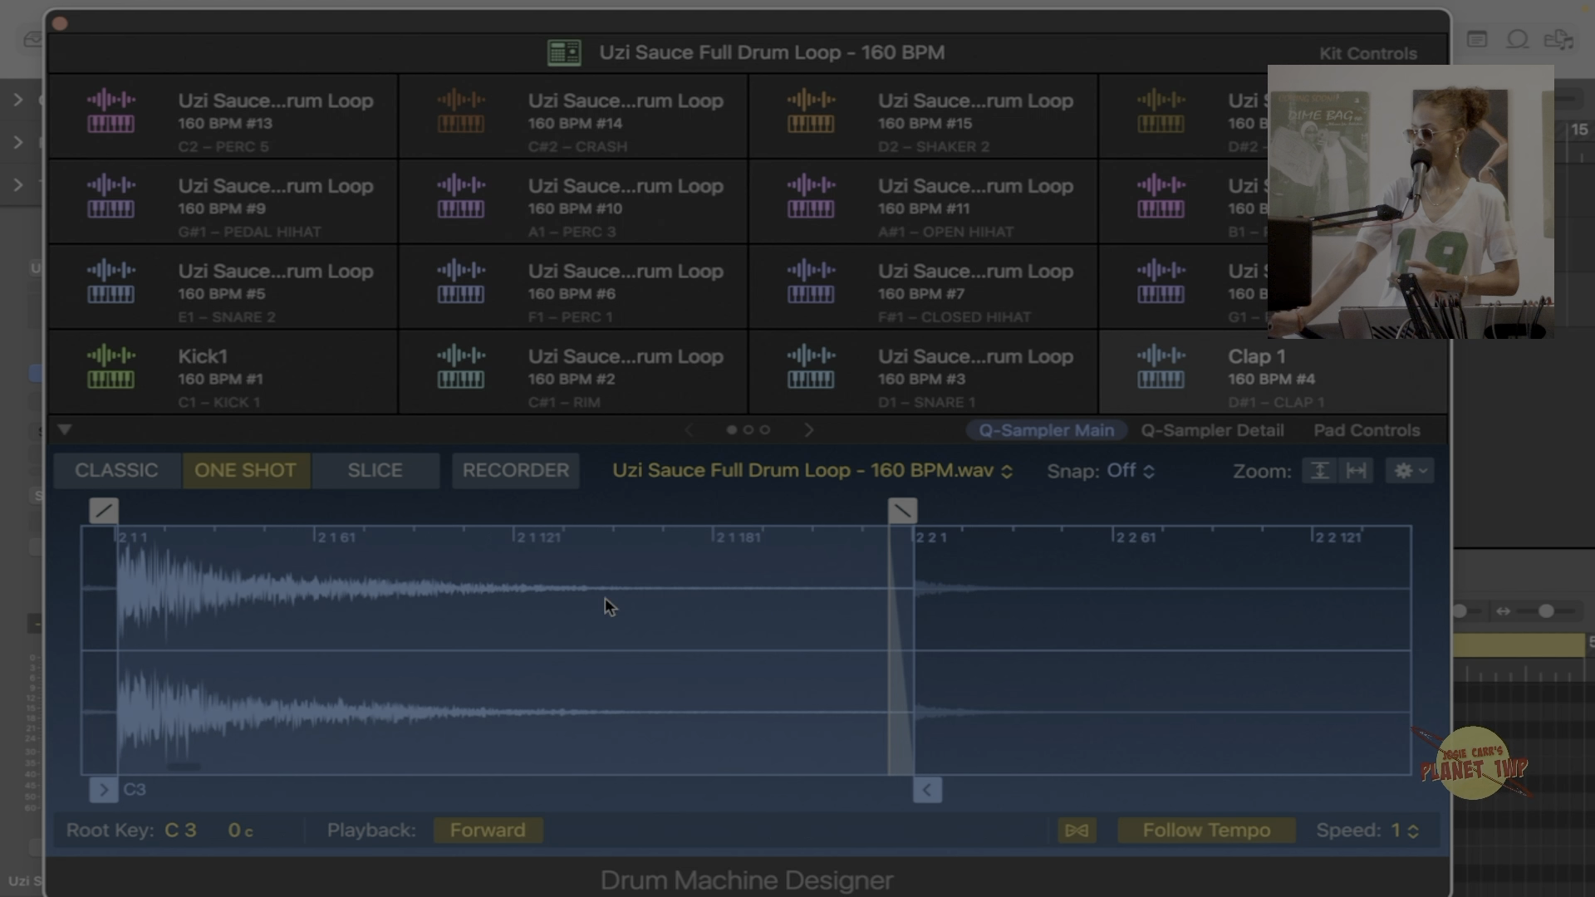
pyautogui.rightClick(580, 646)
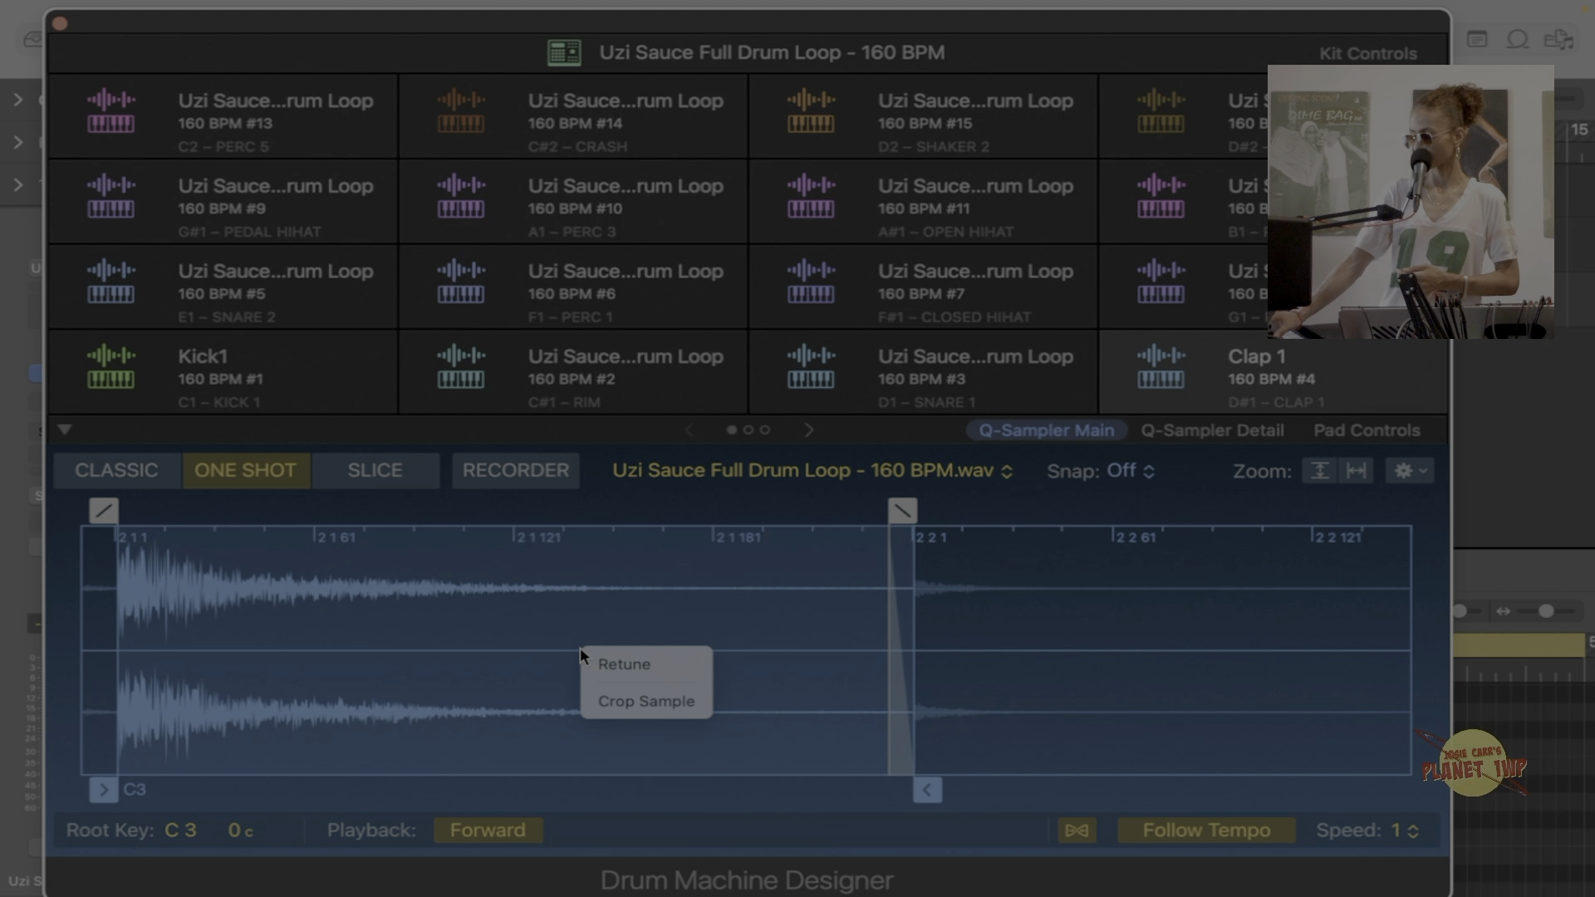
pyautogui.click(645, 696)
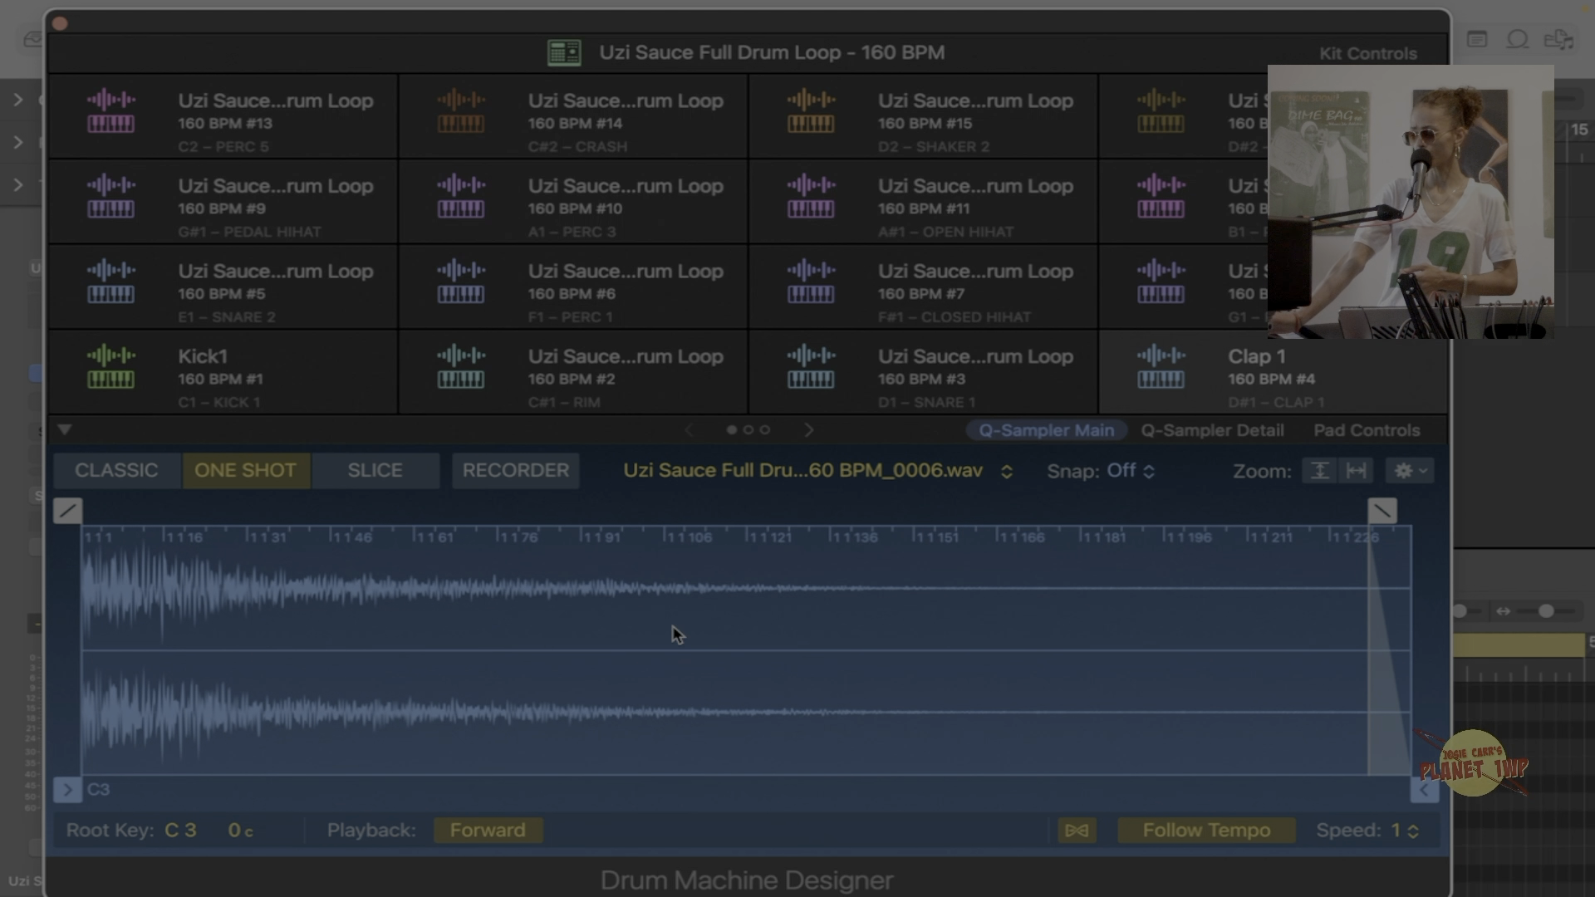
# Lower the Clap 1 pad's coarse pitch to its minimum in the detailed sampler settings.
pyautogui.click(1224, 431)
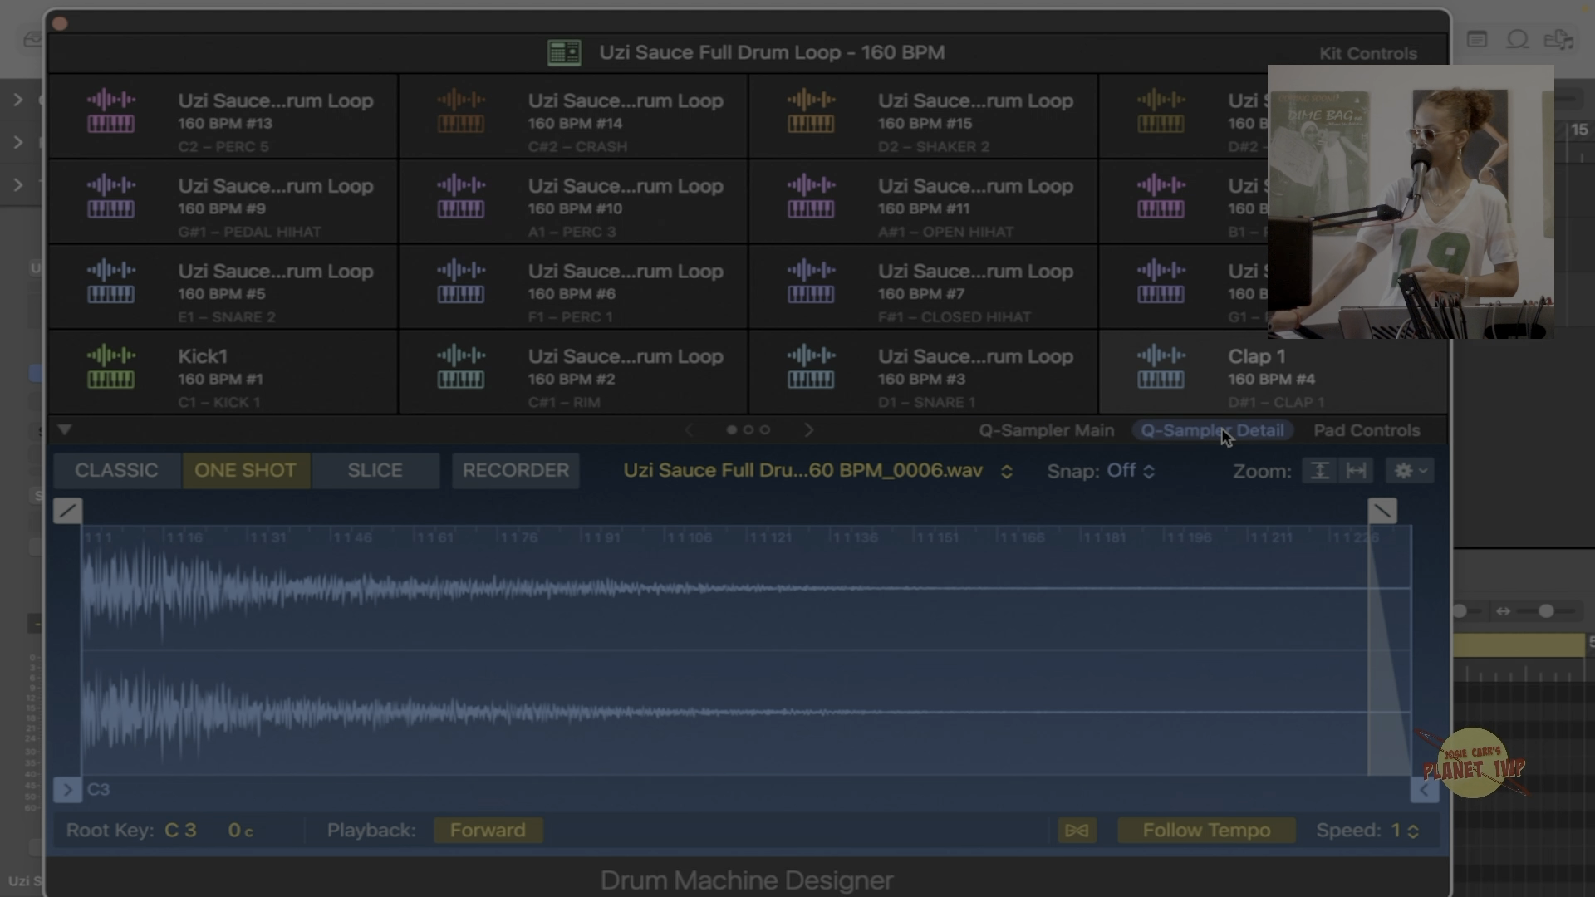
pyautogui.moveTo(496, 568)
pyautogui.moveTo(498, 563); pyautogui.dragTo(464, 633)
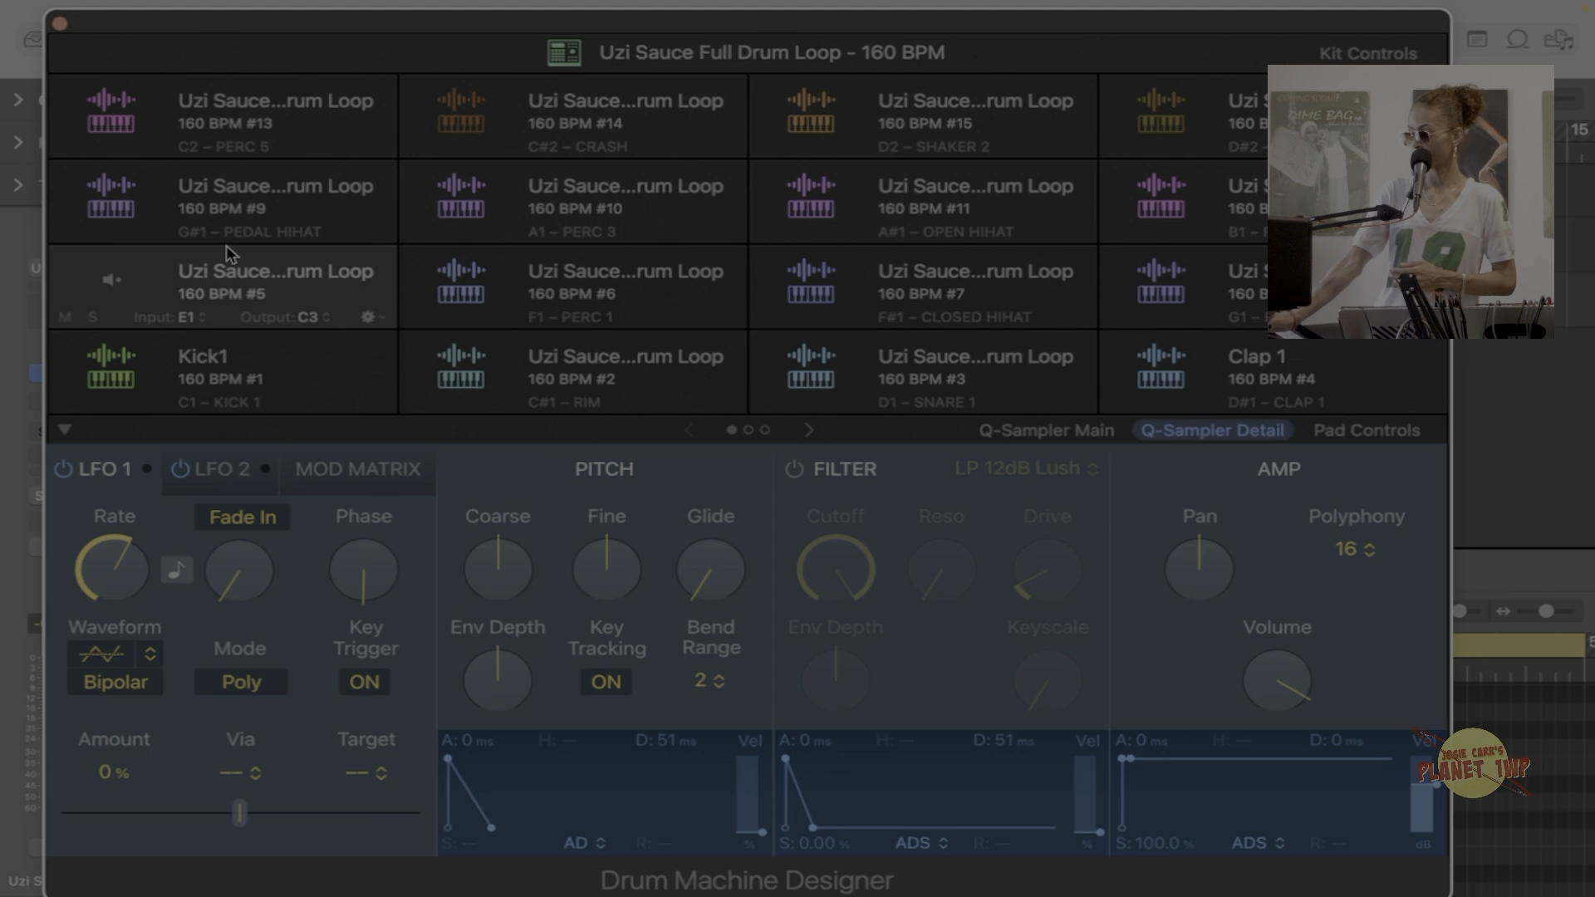
pyautogui.click(1303, 358)
pyautogui.moveTo(496, 568); pyautogui.dragTo(471, 689)
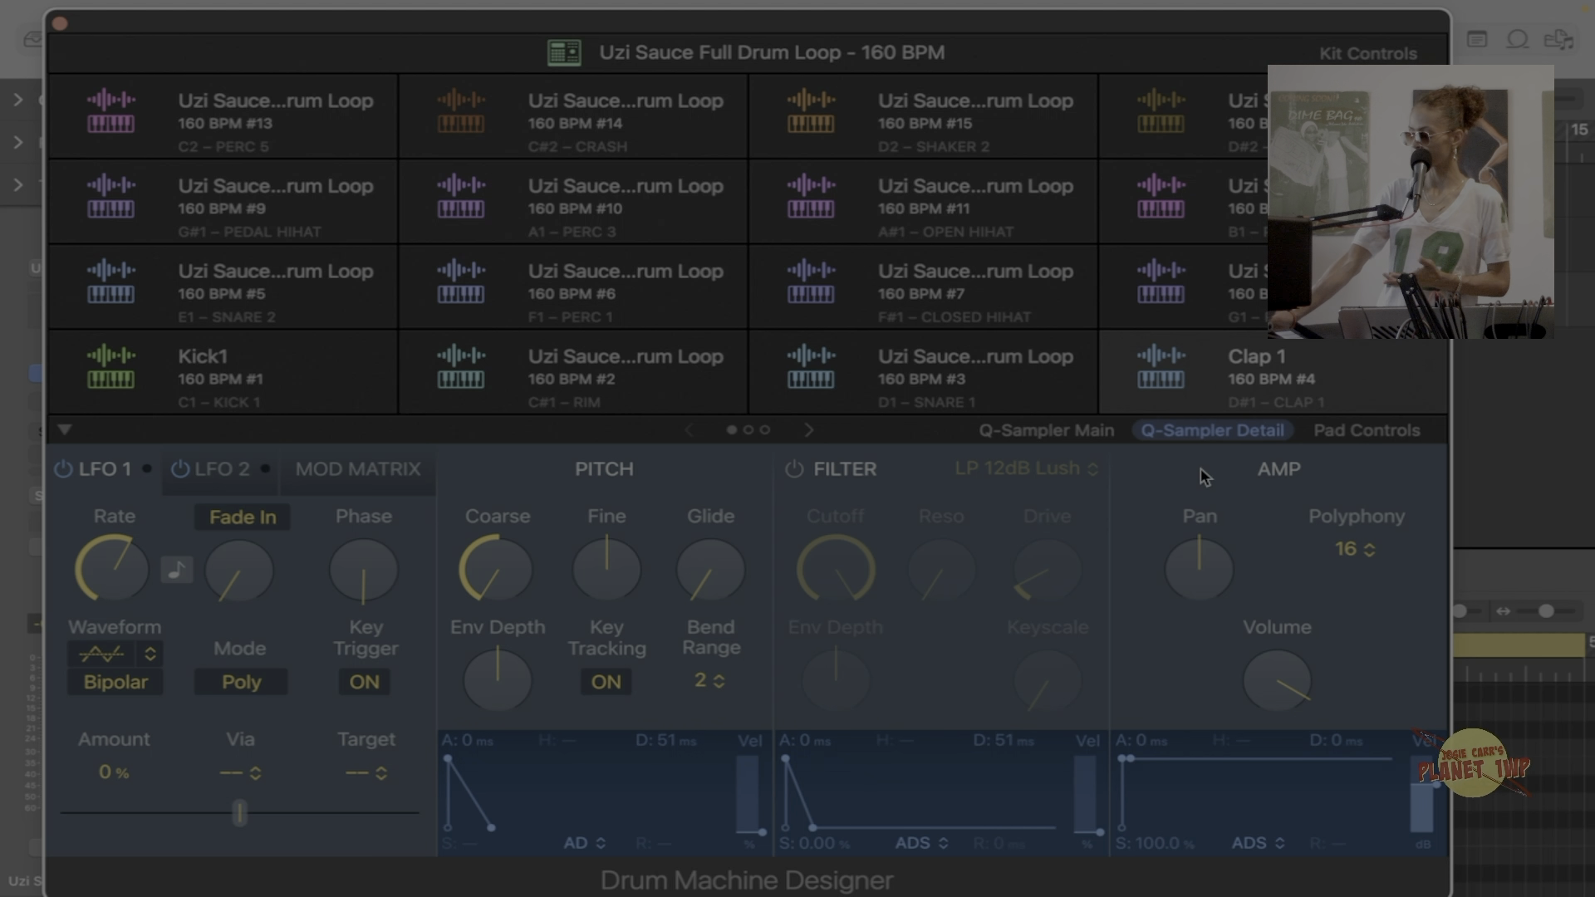
# Turn up the reverb and the delay for the Clap 1 pad in its pad controls.
pyautogui.moveTo(1258, 365)
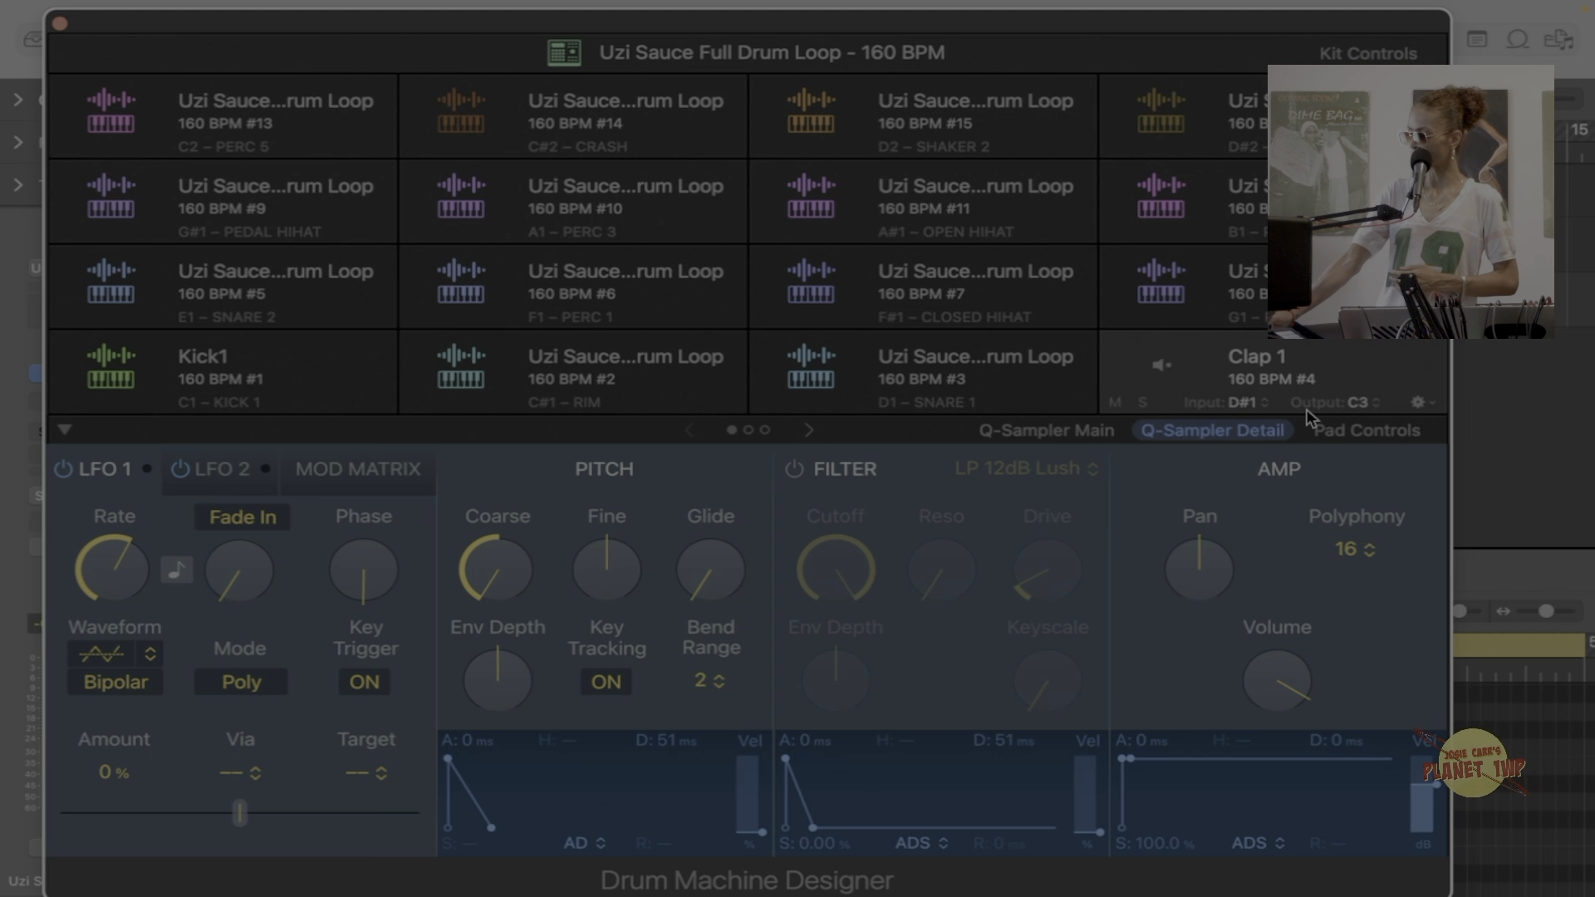
pyautogui.click(1365, 432)
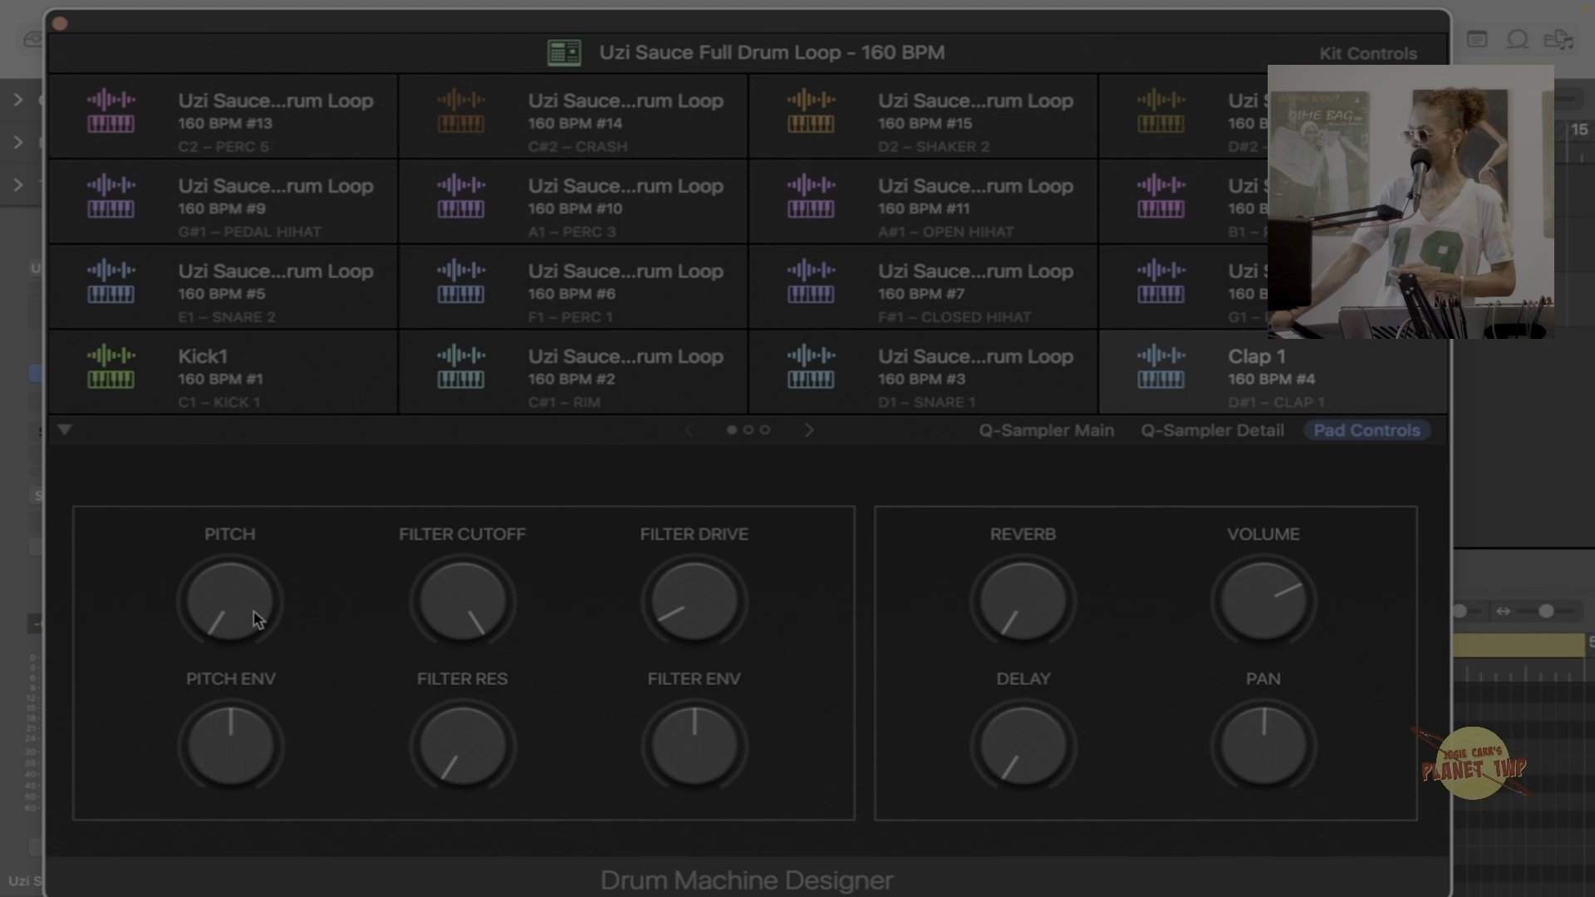
pyautogui.moveTo(1005, 607); pyautogui.dragTo(845, 231)
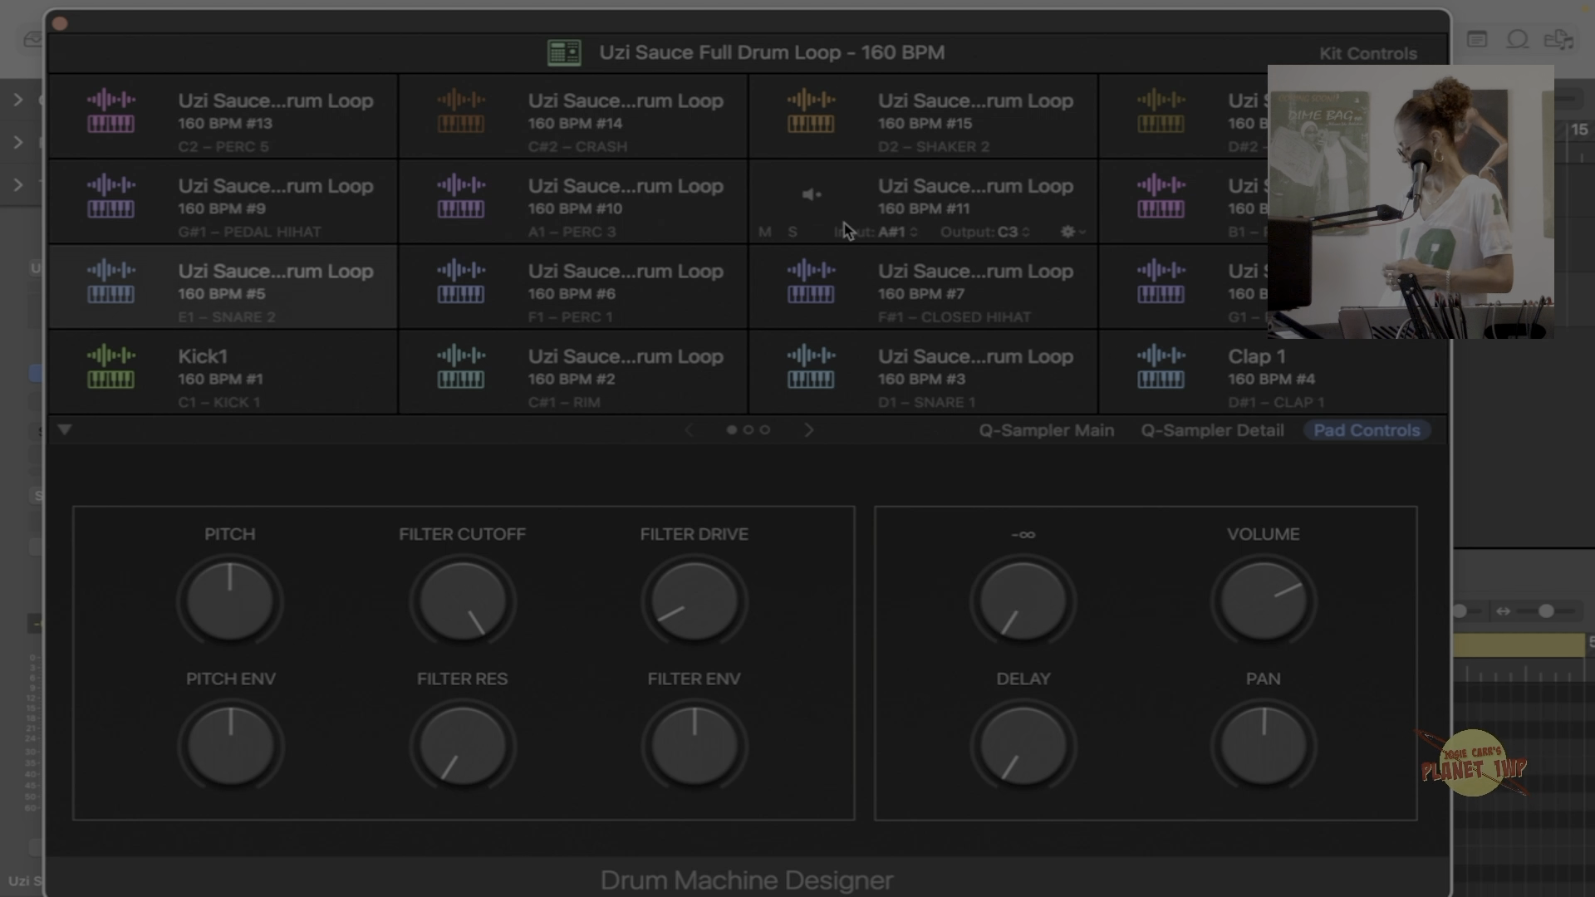
pyautogui.moveTo(1005, 606); pyautogui.dragTo(989, 446)
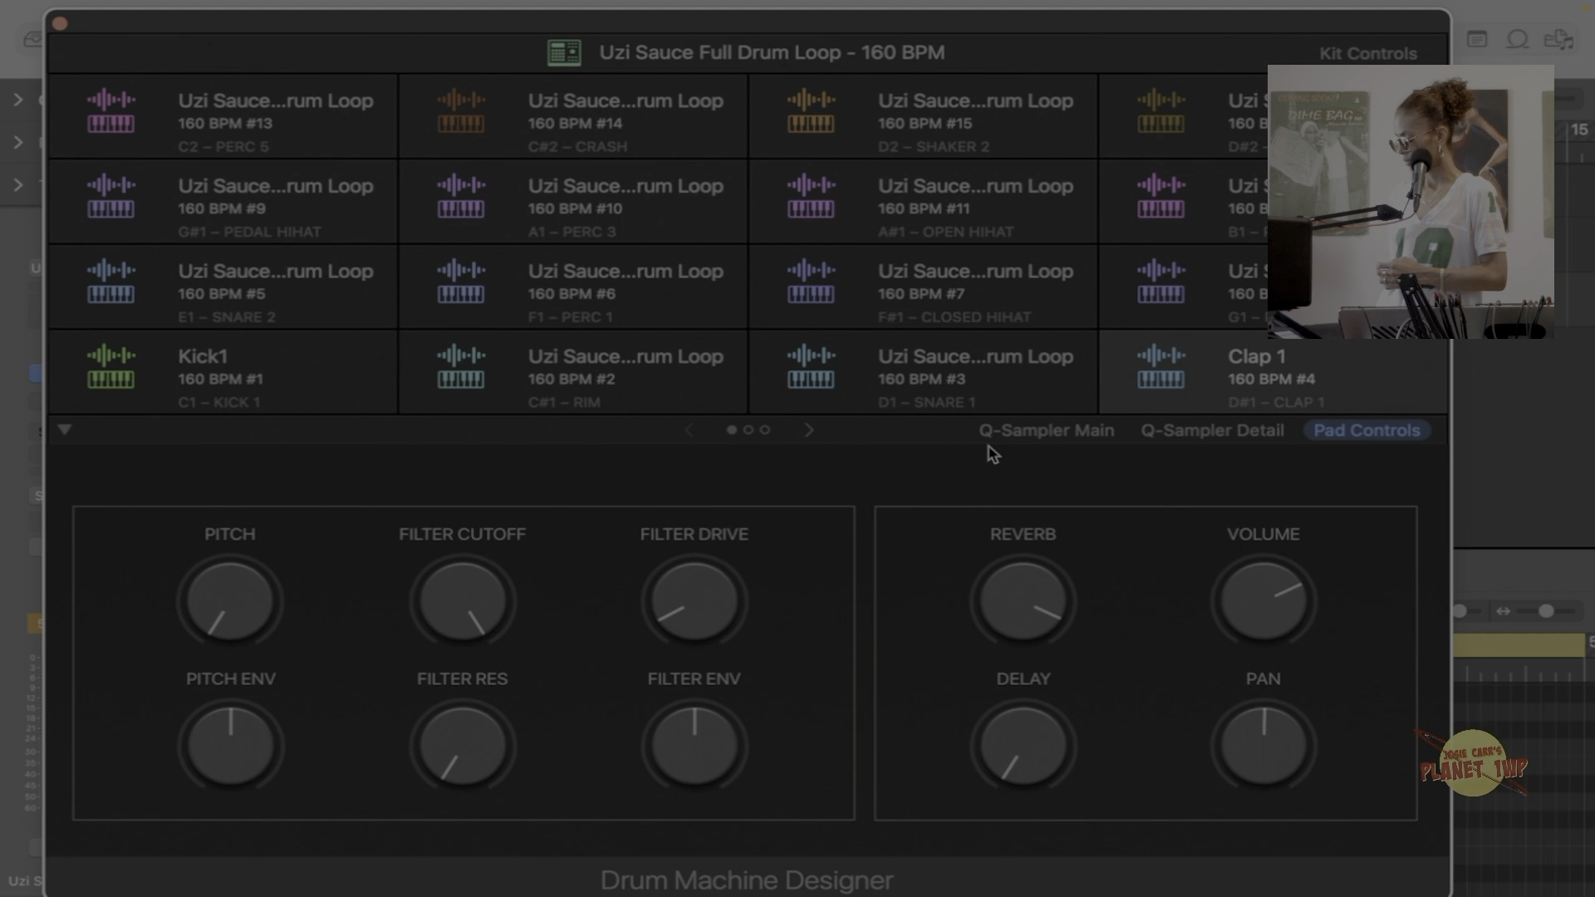
pyautogui.moveTo(320, 16); pyautogui.dragTo(590, 6)
pyautogui.moveTo(1332, 713); pyautogui.dragTo(1243, 566)
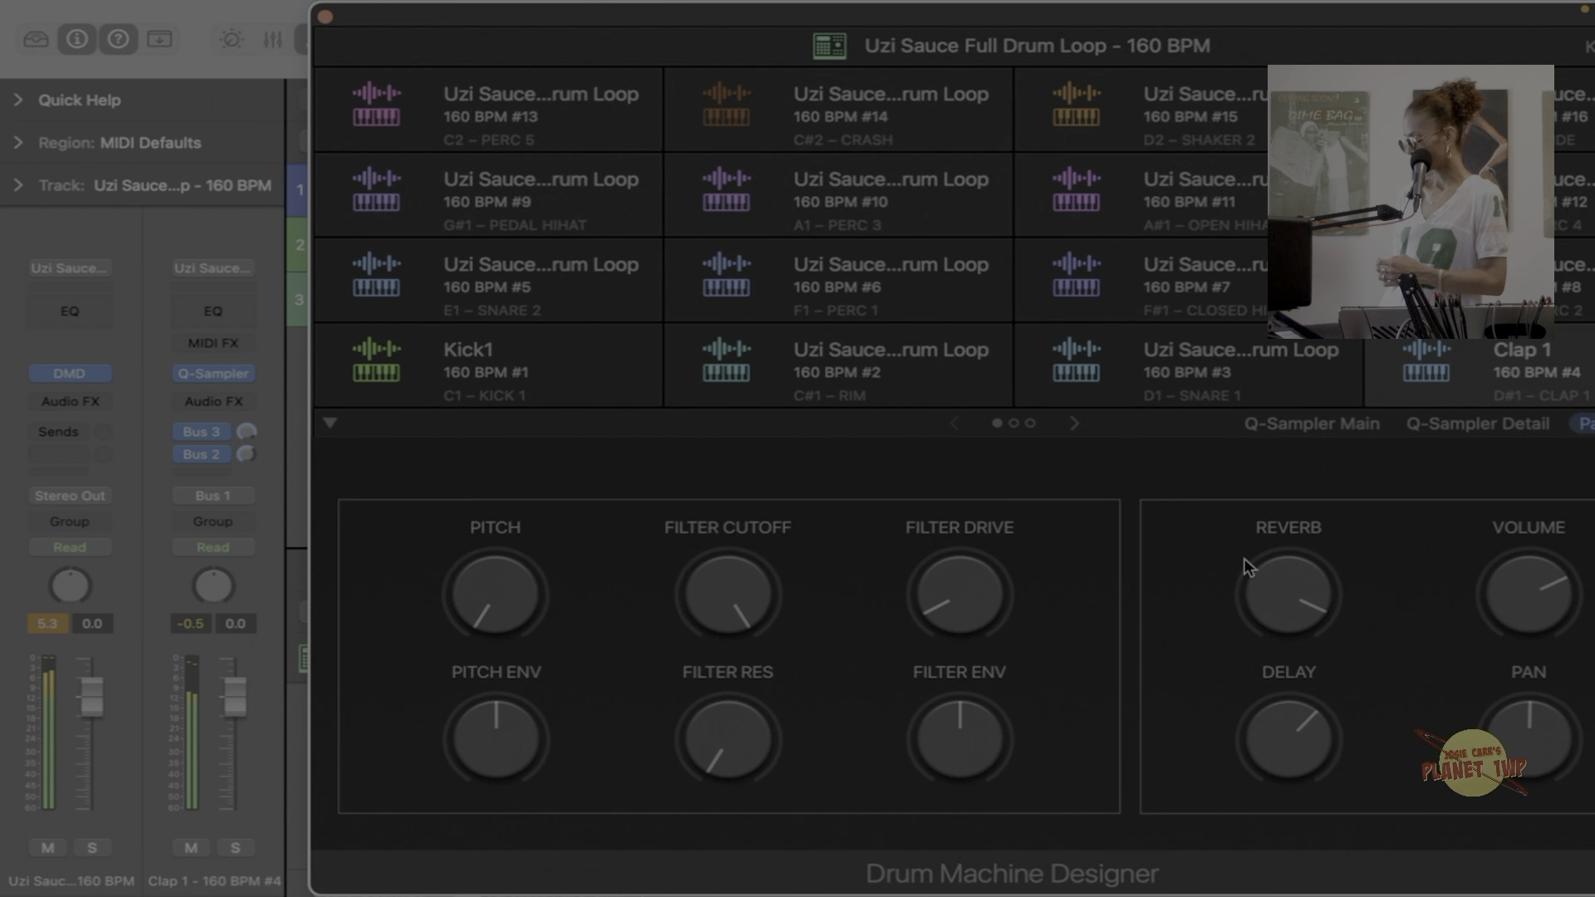
# Open the Library and move the Drum Machine Designer window aside so the patch lists are uncovered.
pyautogui.moveTo(391, 5); pyautogui.dragTo(102, 55)
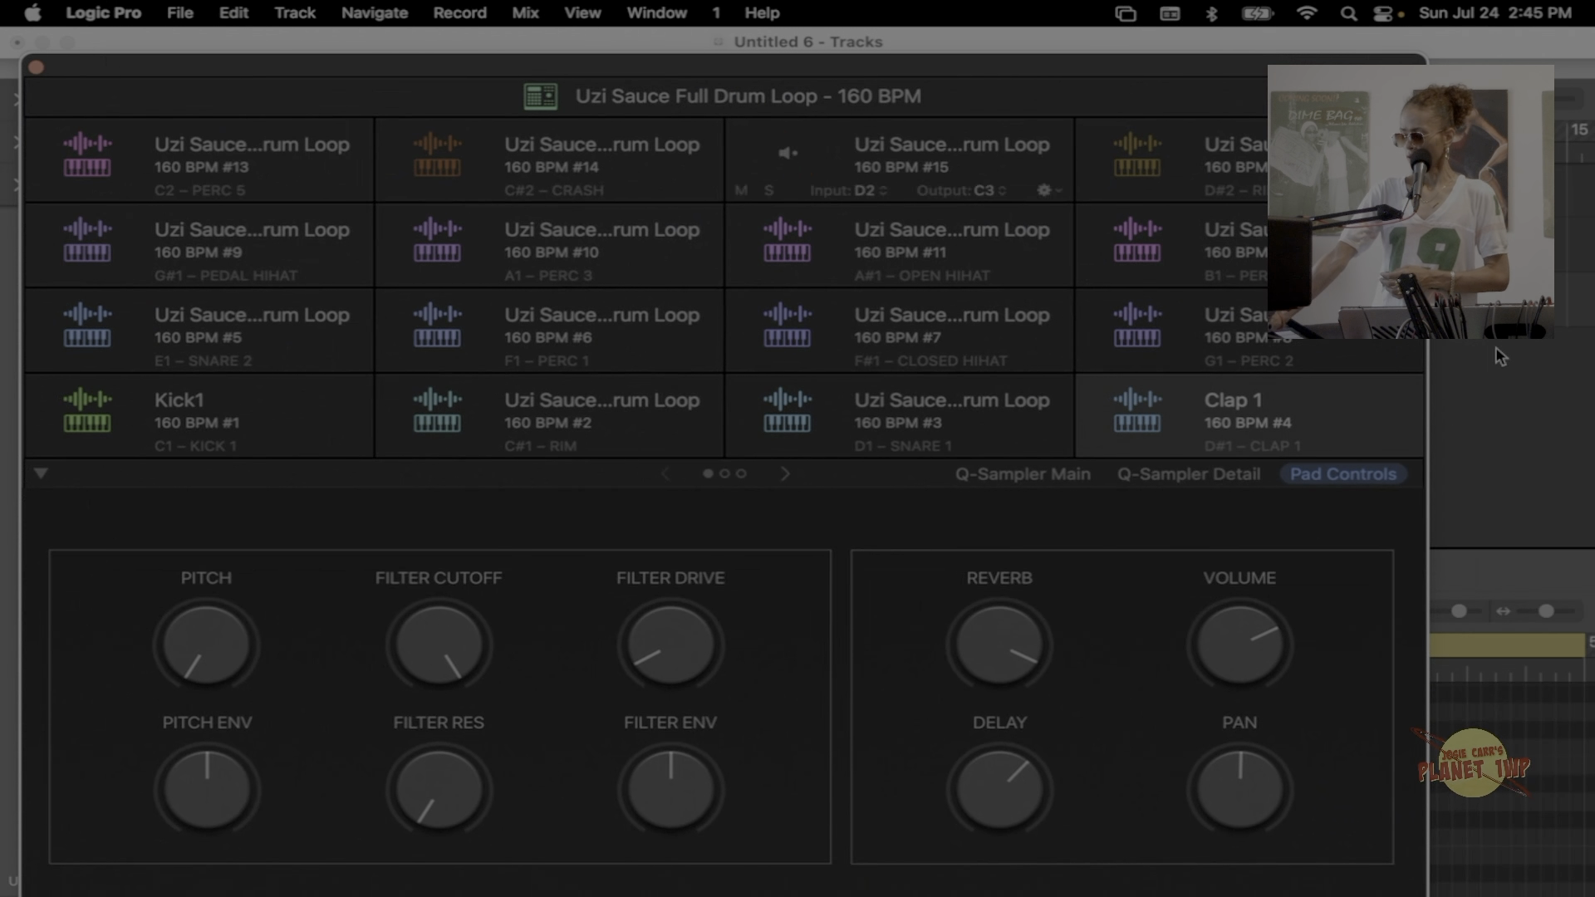
pyautogui.moveTo(1045, 61); pyautogui.dragTo(1083, 48)
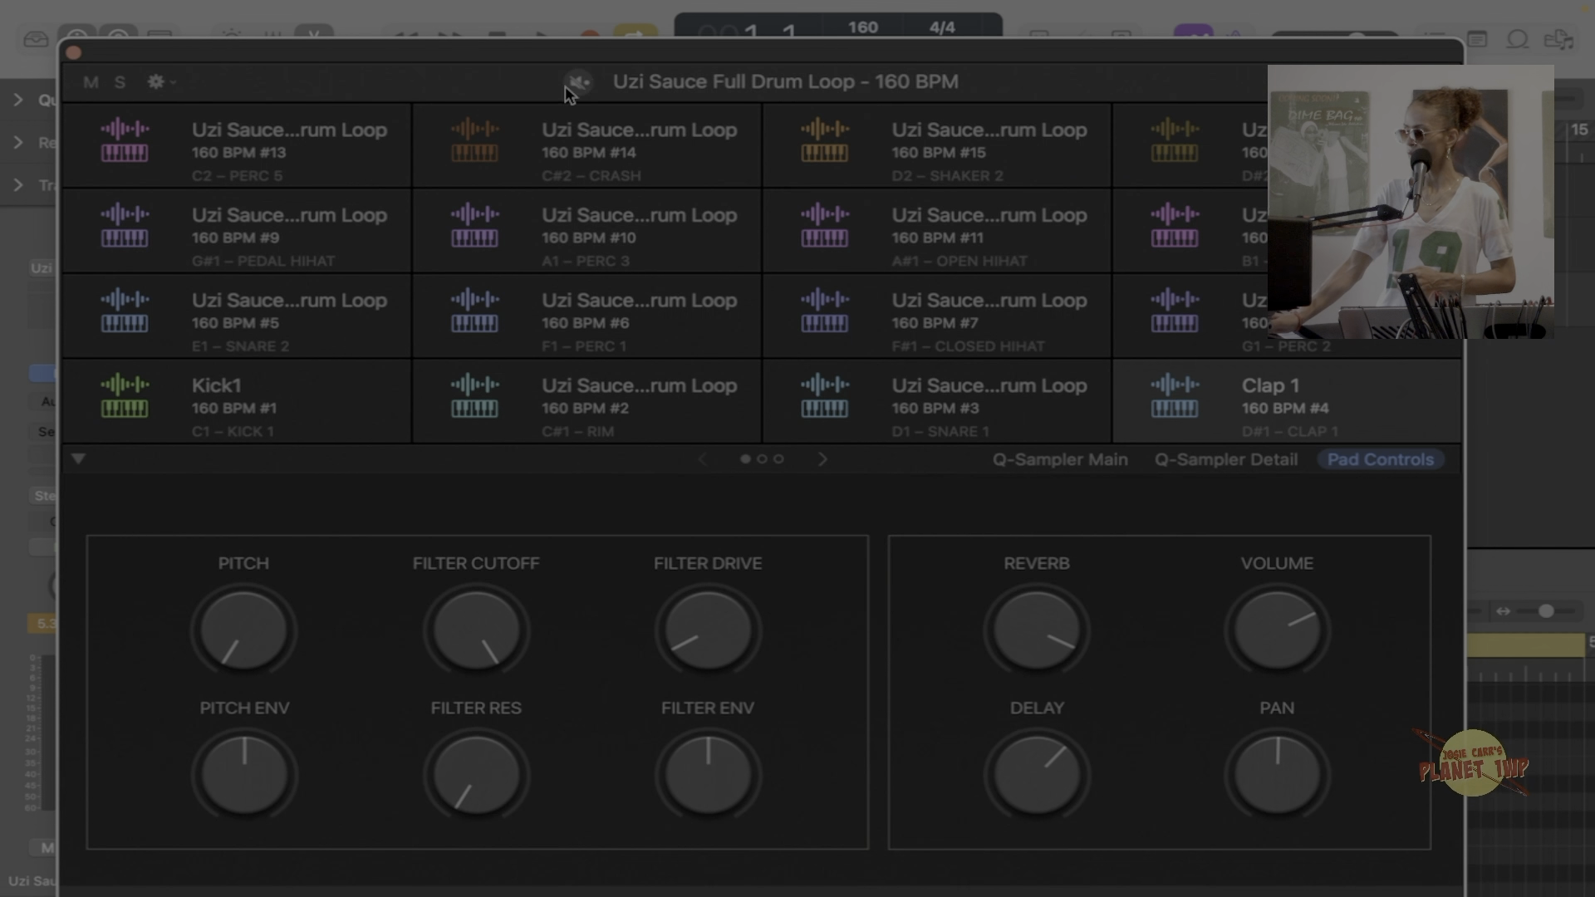
pyautogui.moveTo(432, 61); pyautogui.dragTo(538, 89)
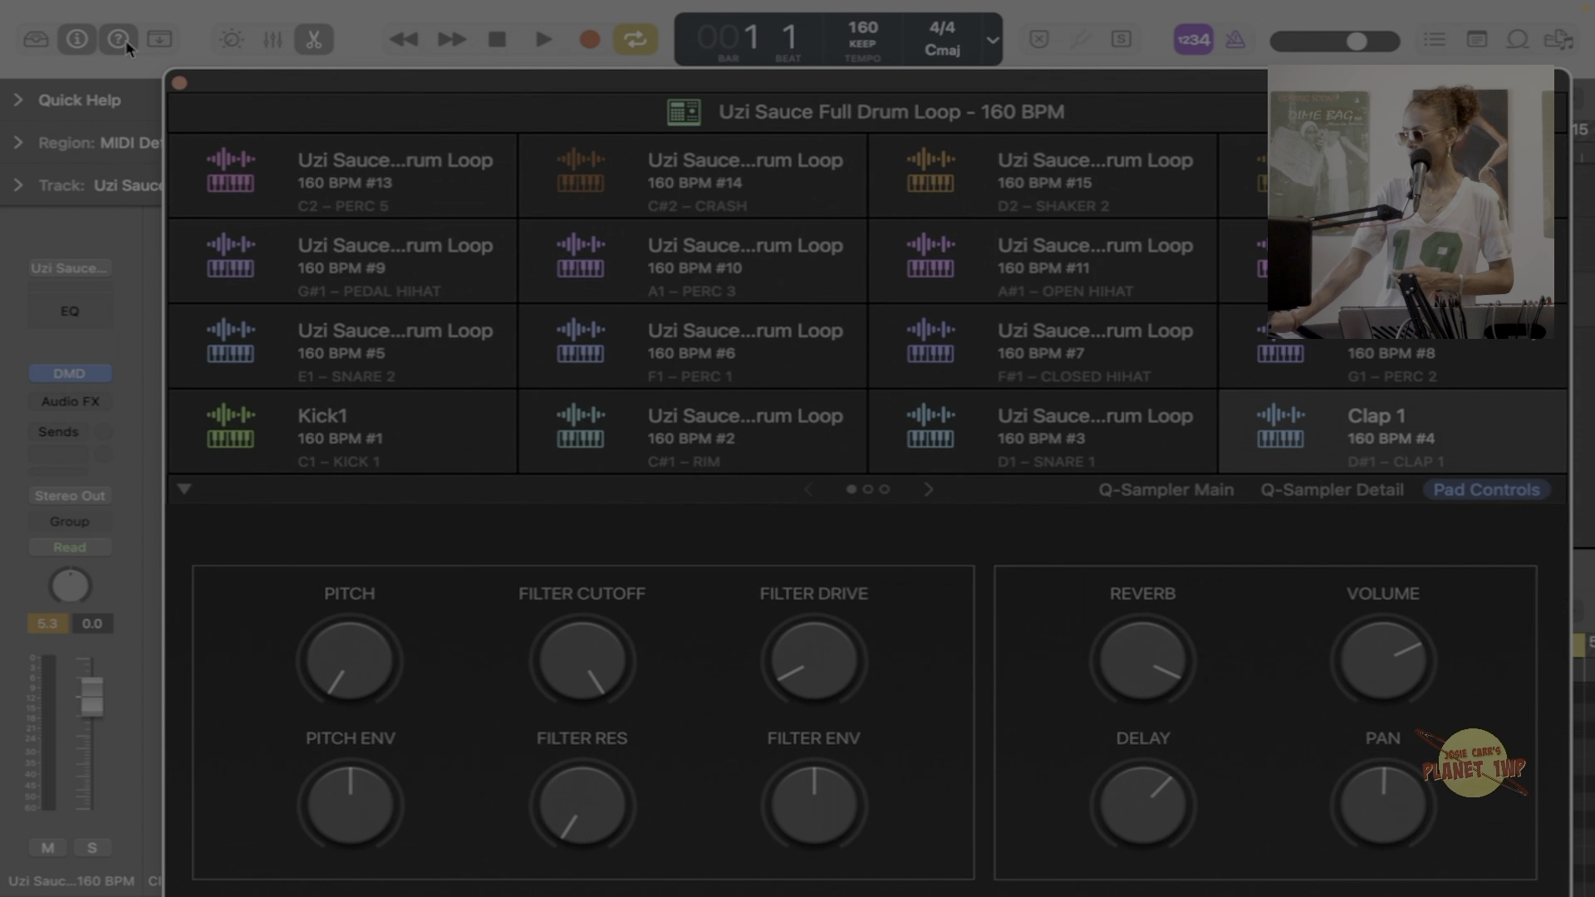
pyautogui.click(42, 32)
pyautogui.moveTo(331, 91); pyautogui.dragTo(765, 157)
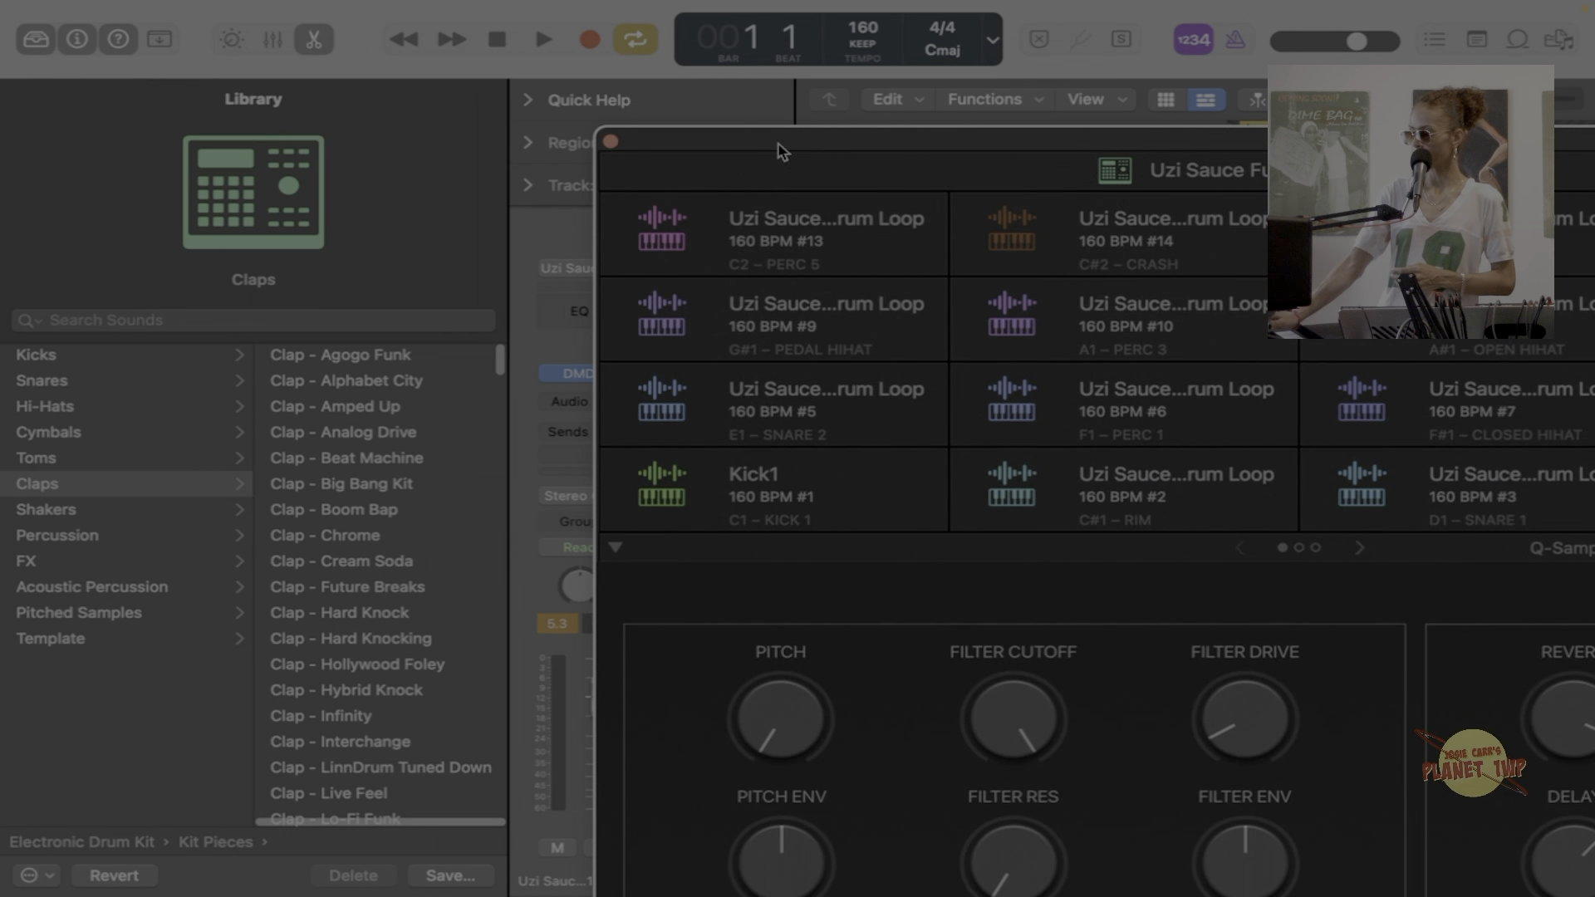
# Compare the Library patches offered for the whole kit with those for the C#1 – RIM and F1 – PERC 1 pads.
pyautogui.click(1200, 174)
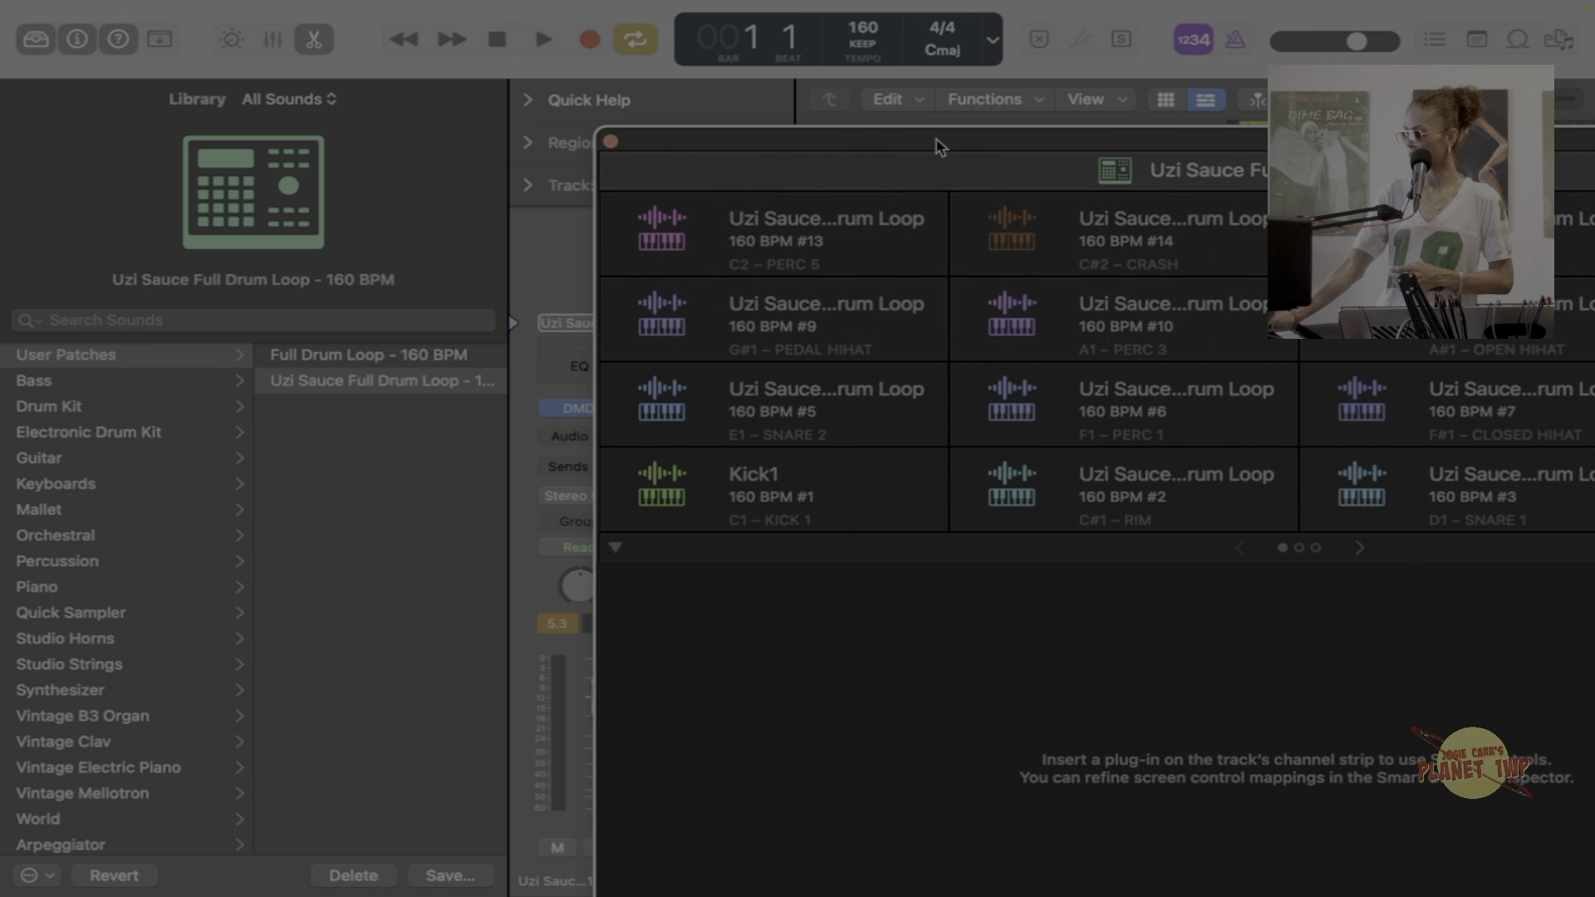
pyautogui.moveTo(938, 147); pyautogui.dragTo(667, 97)
pyautogui.click(868, 428)
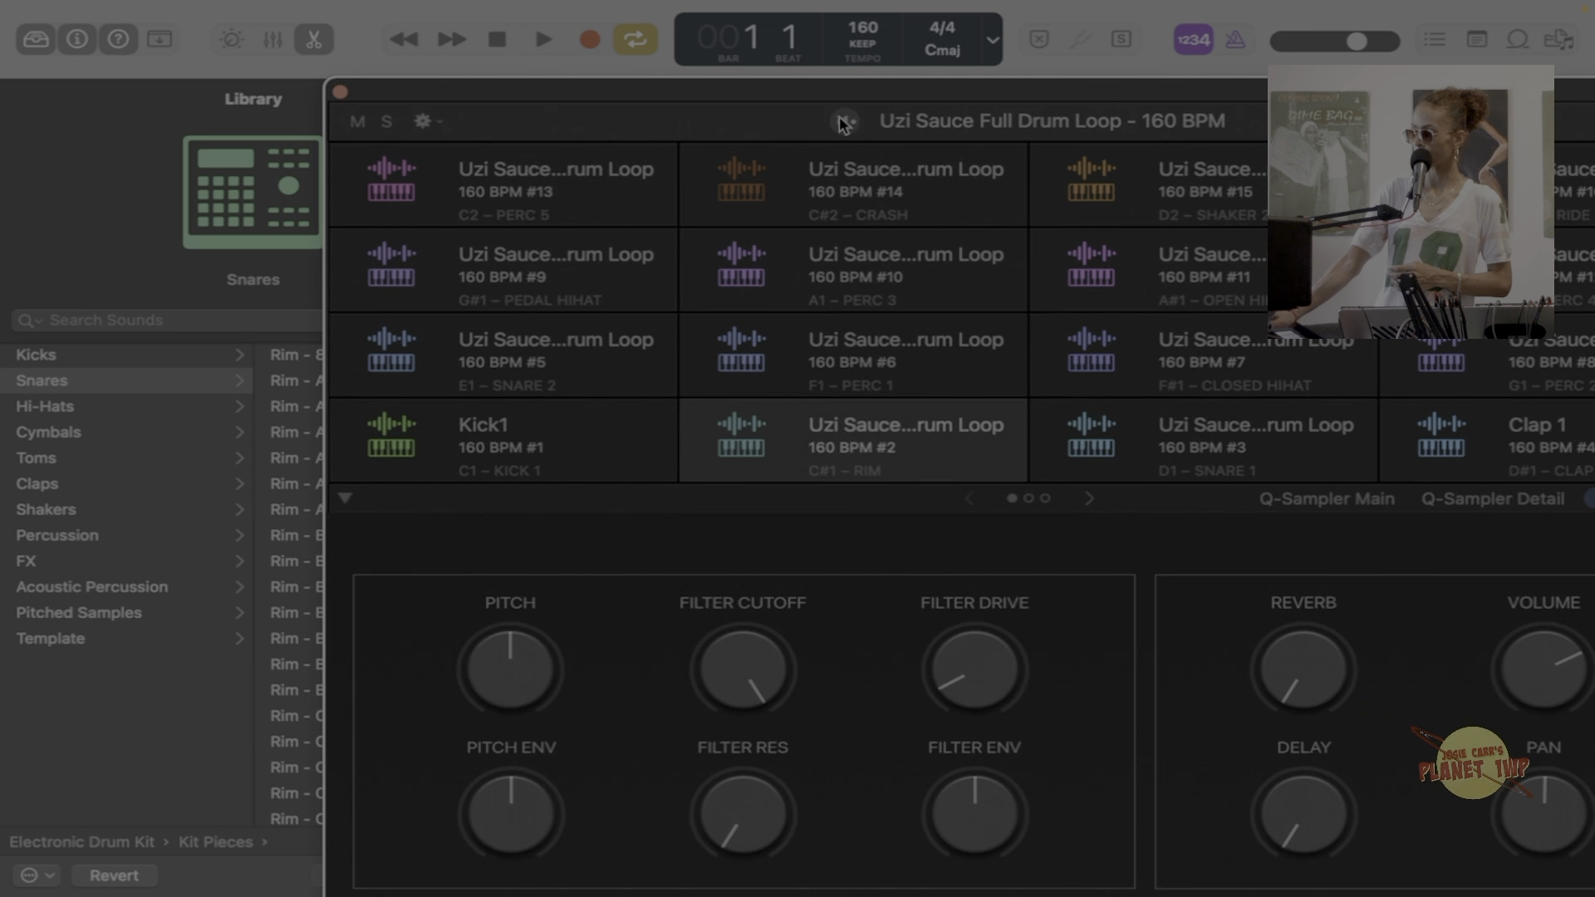
pyautogui.click(947, 123)
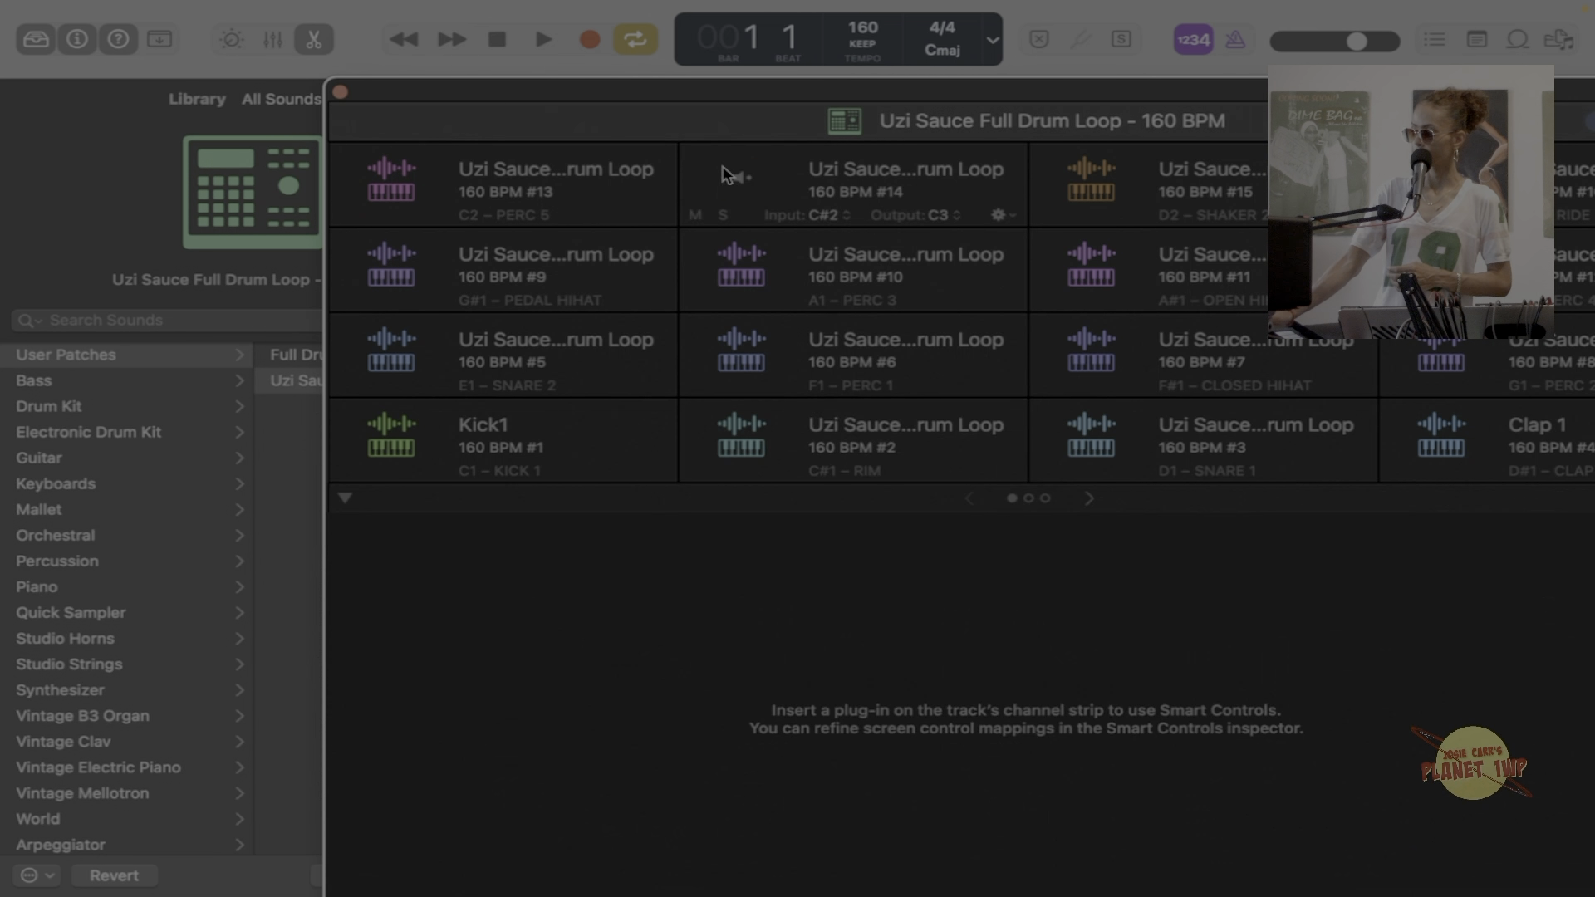
pyautogui.click(879, 342)
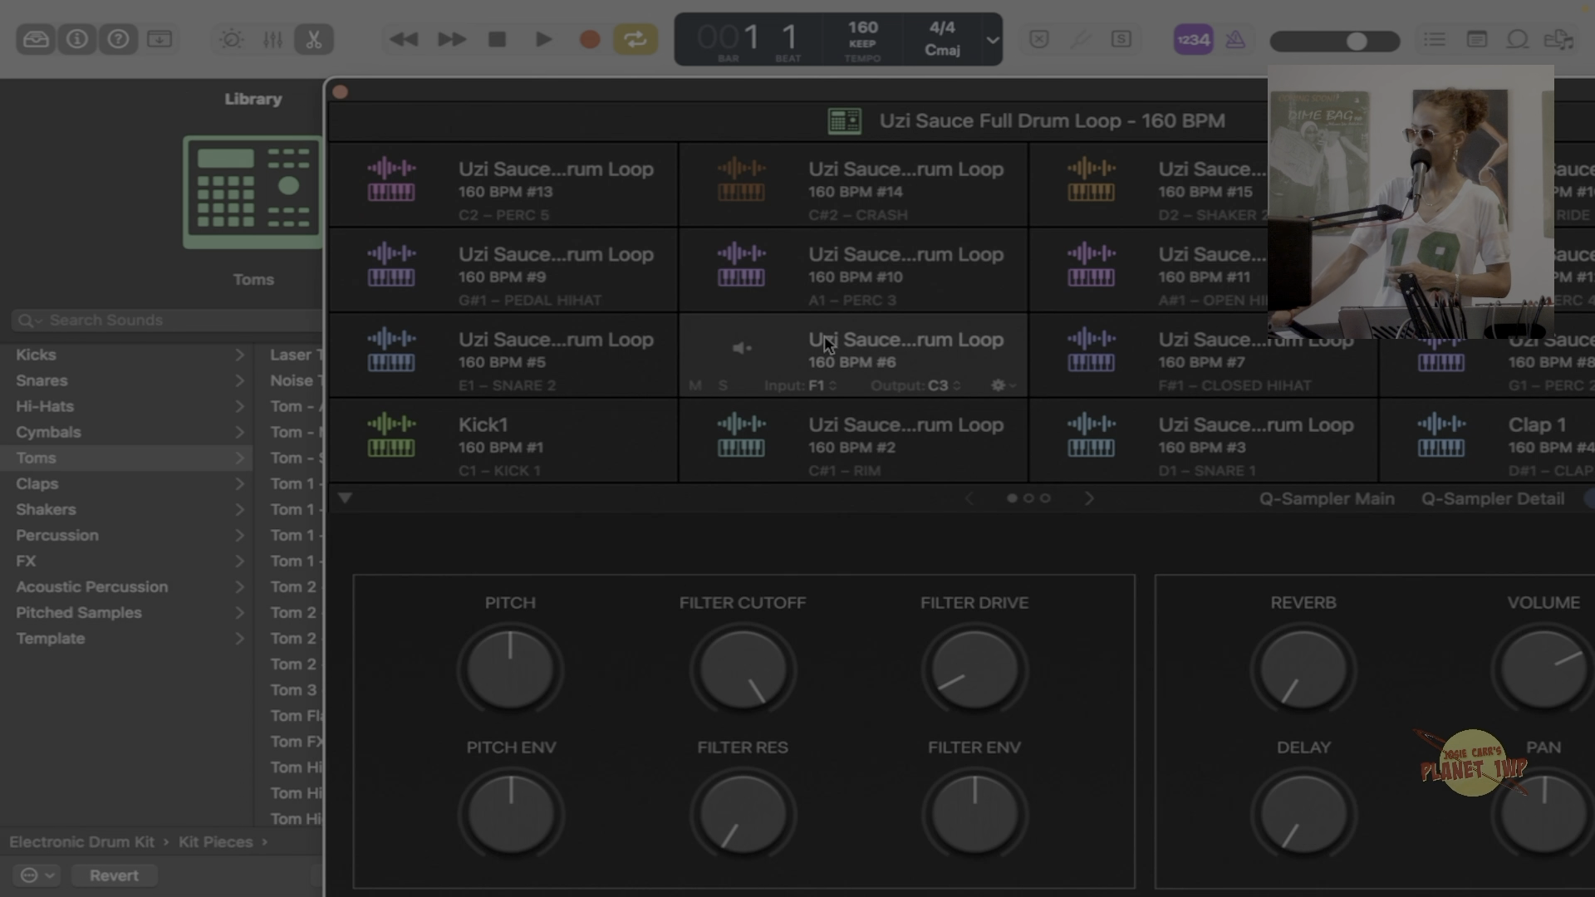
# Save the whole kit as a Library patch named Drum Kit JC and close the kit's window.
pyautogui.click(982, 120)
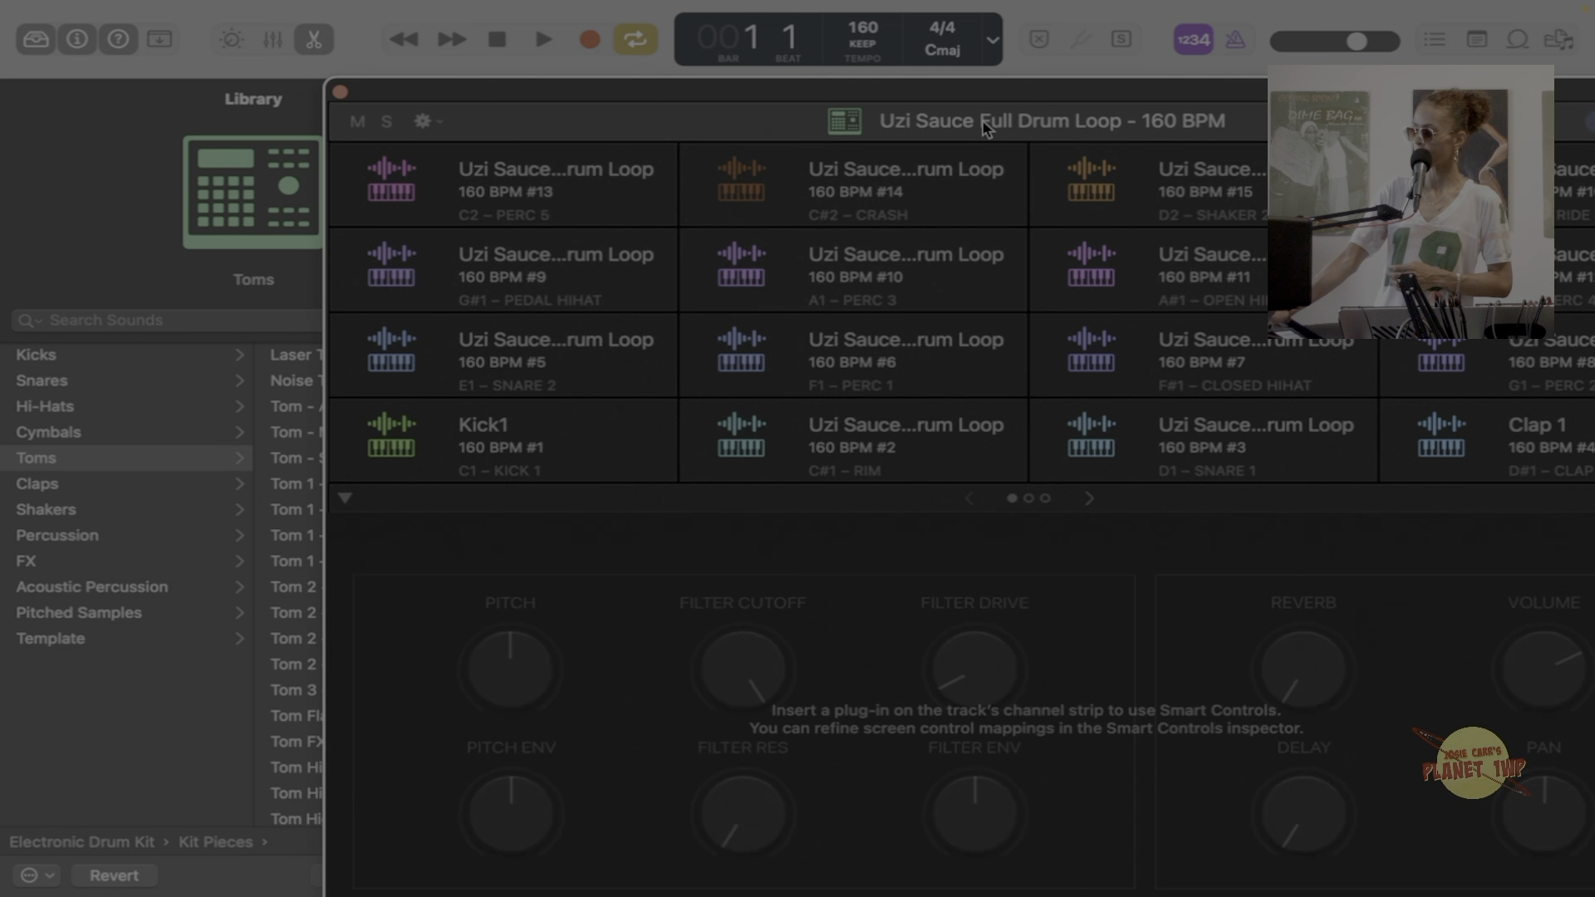
pyautogui.moveTo(727, 93); pyautogui.dragTo(901, 263)
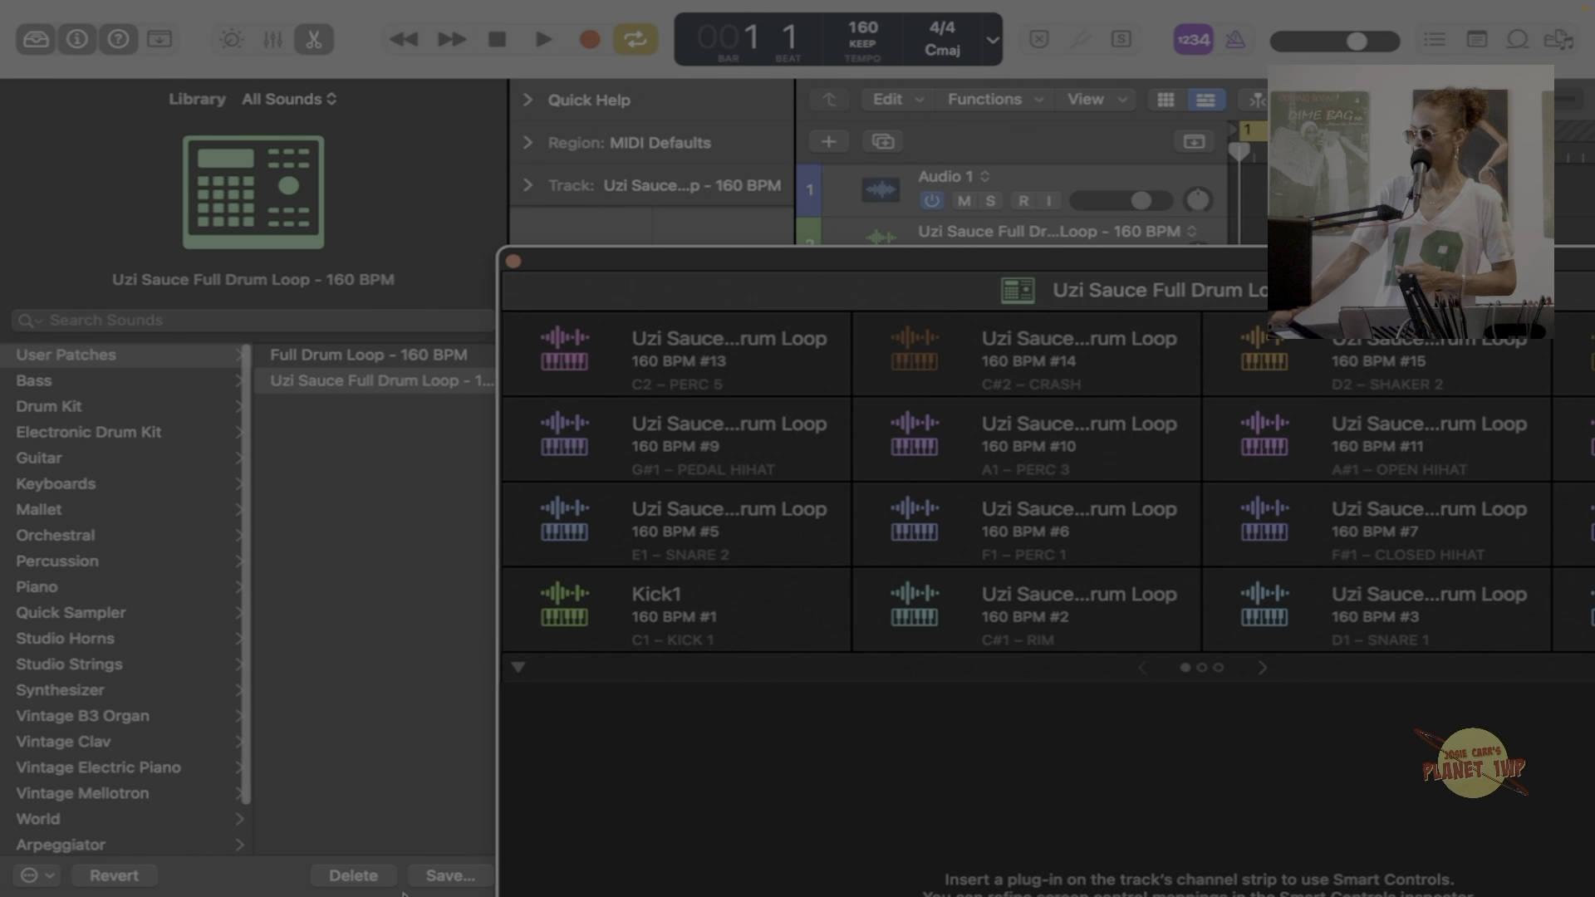
pyautogui.click(452, 877)
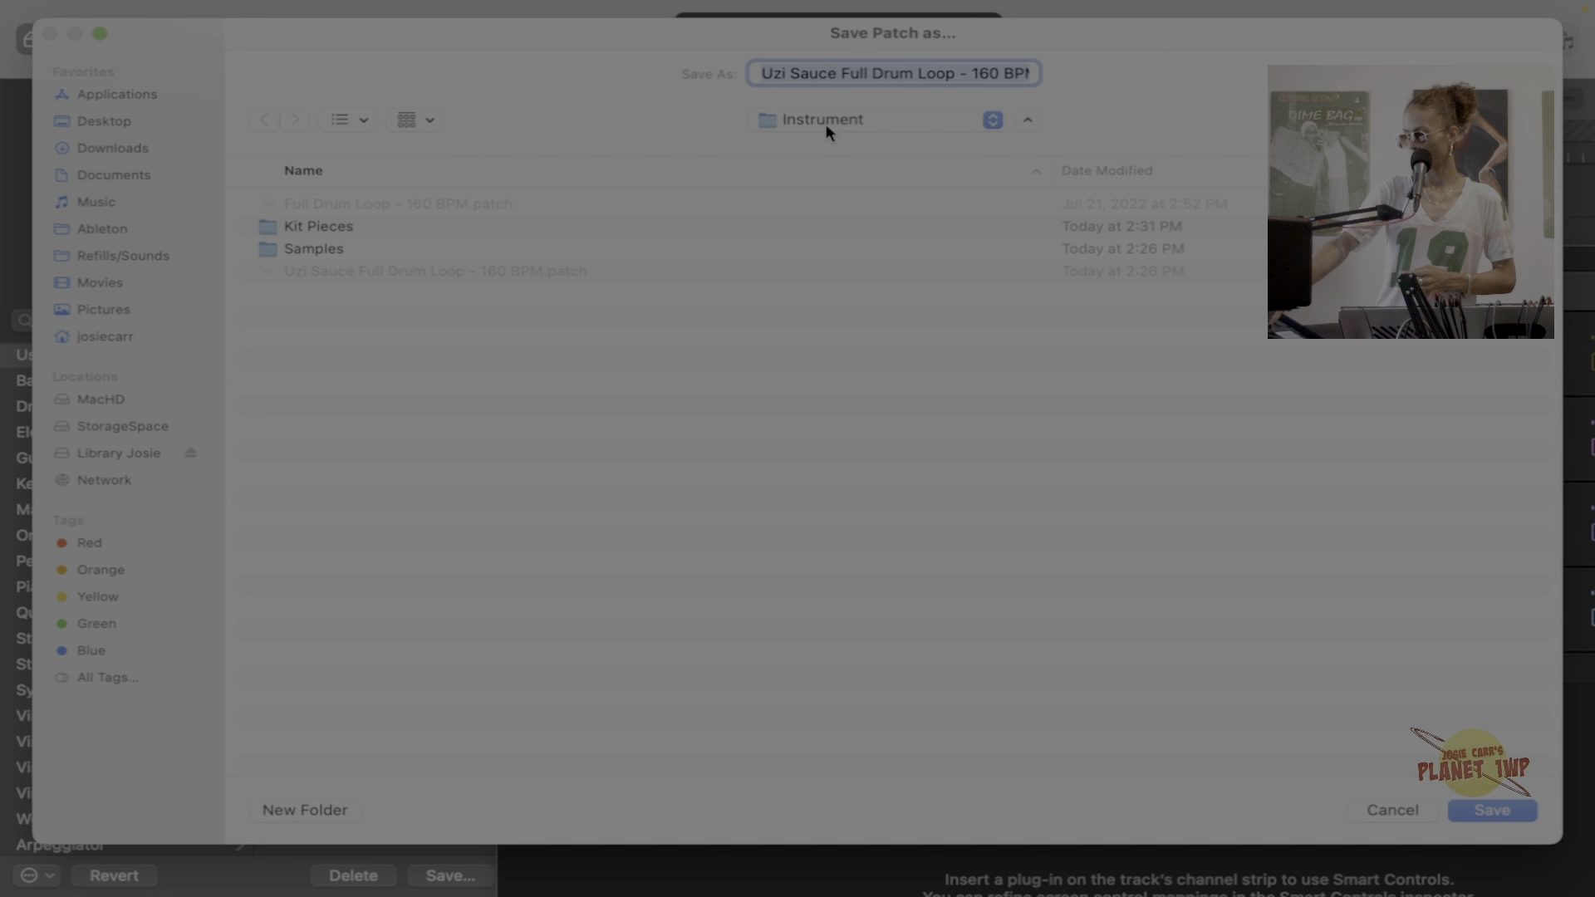
pyautogui.write('Dr')
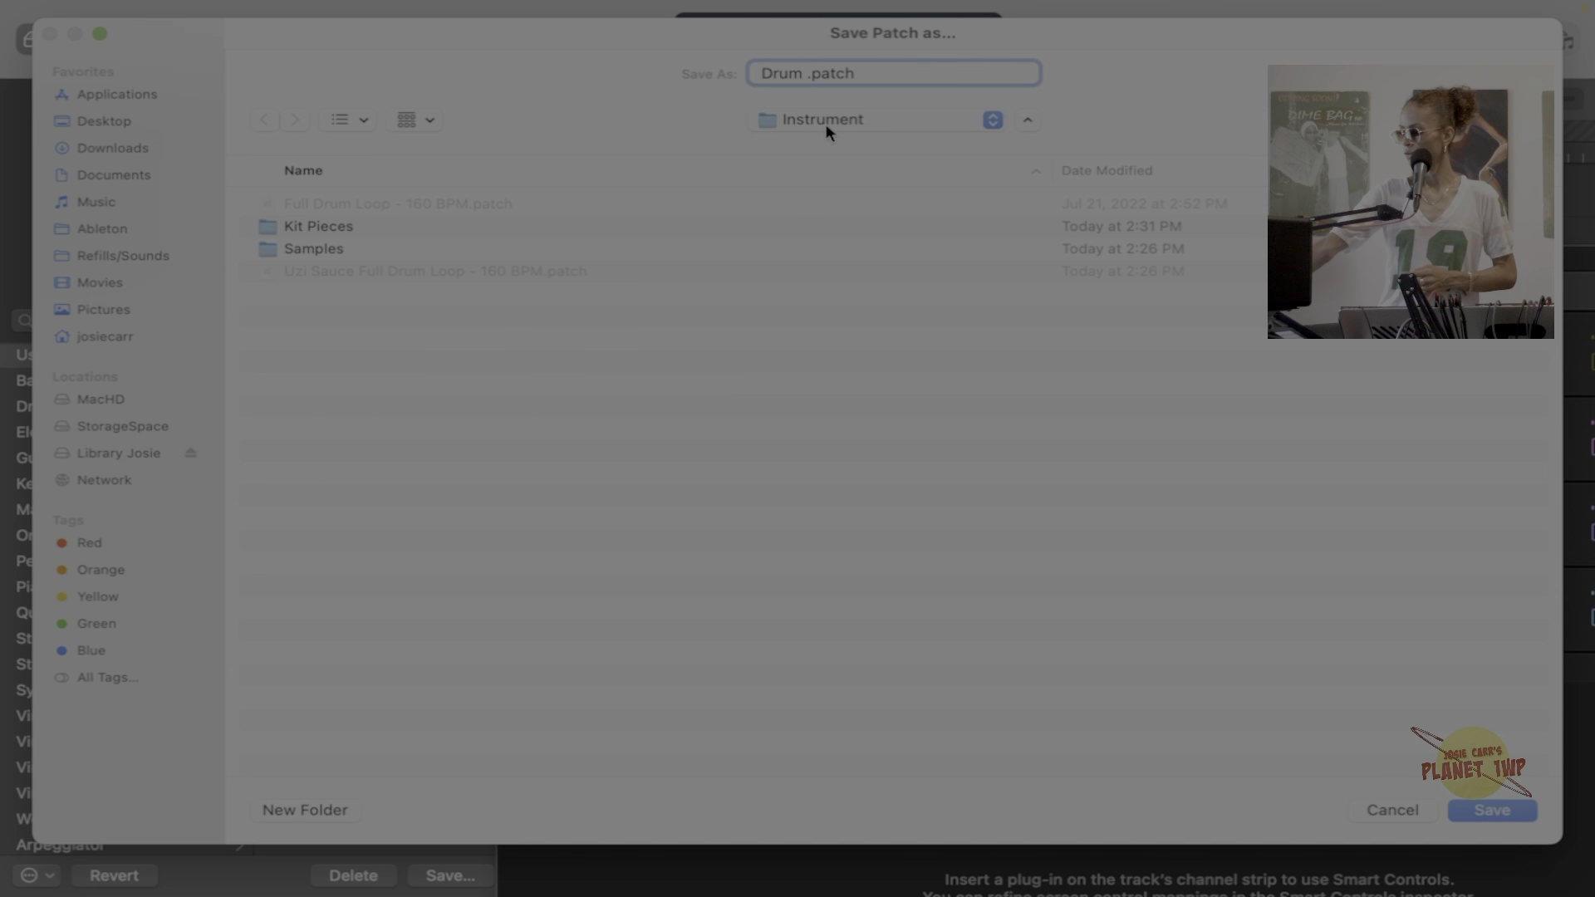
pyautogui.write('um Kit ')
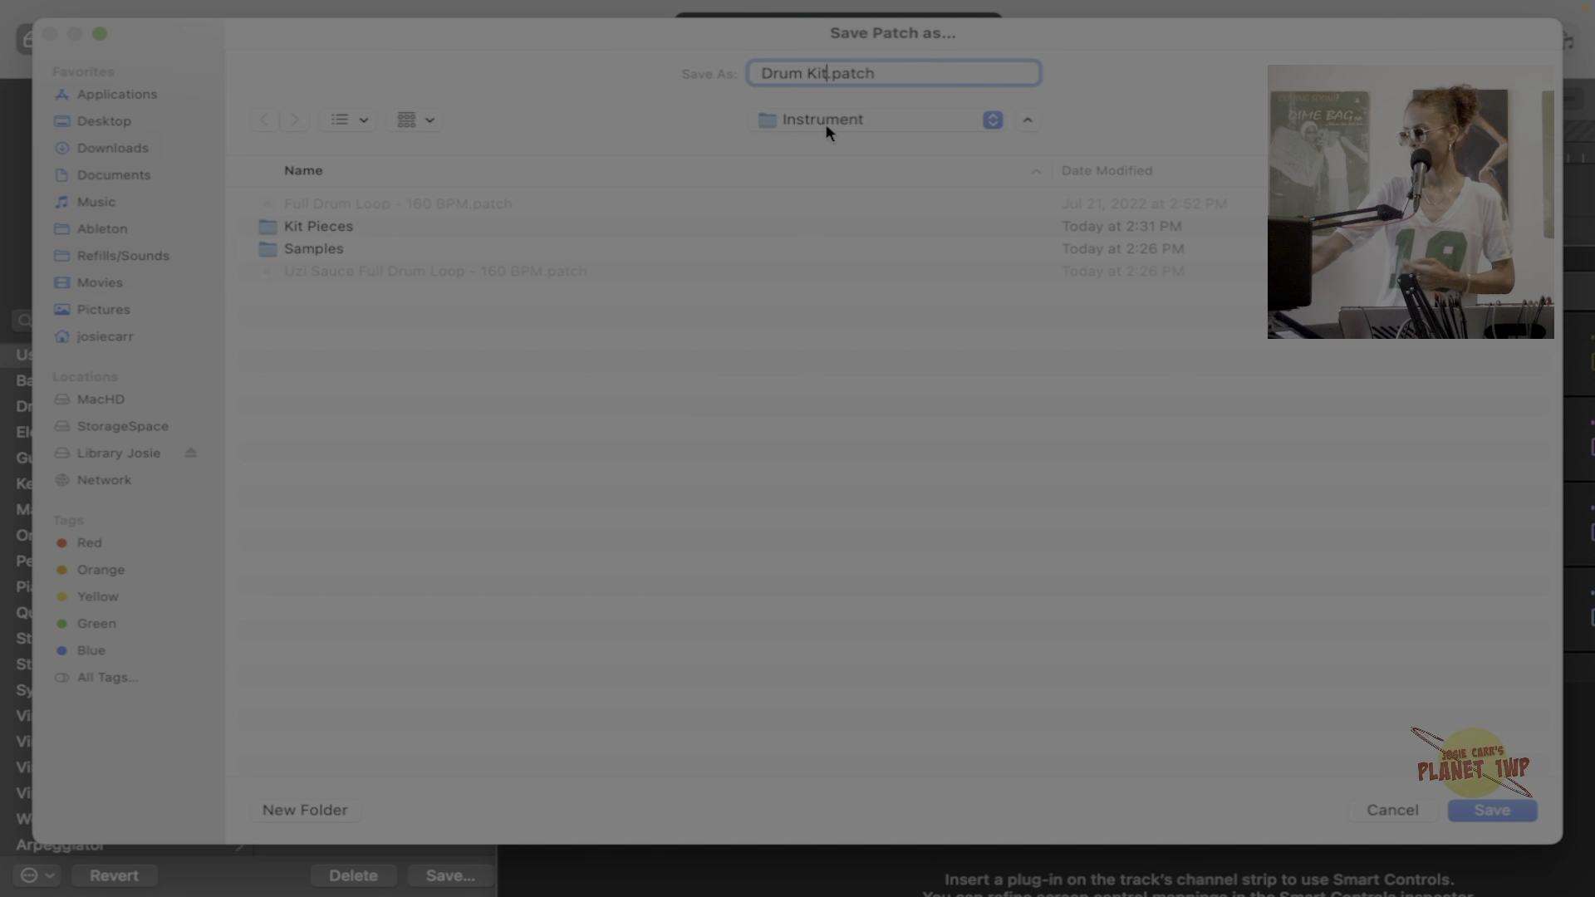
pyautogui.write('JC')
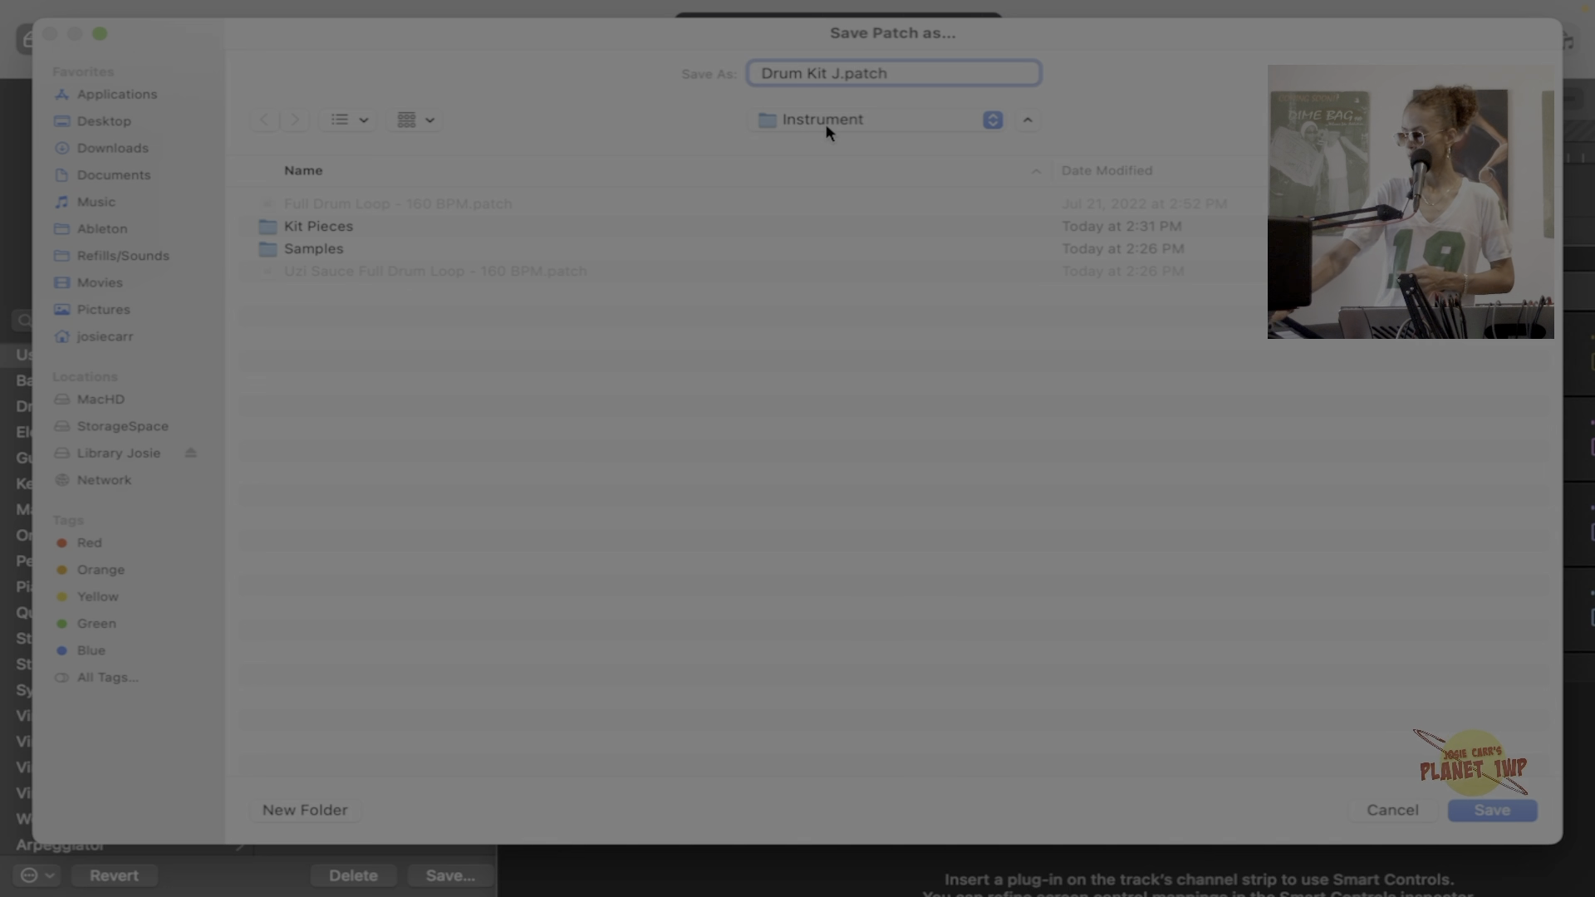
pyautogui.press('Return')
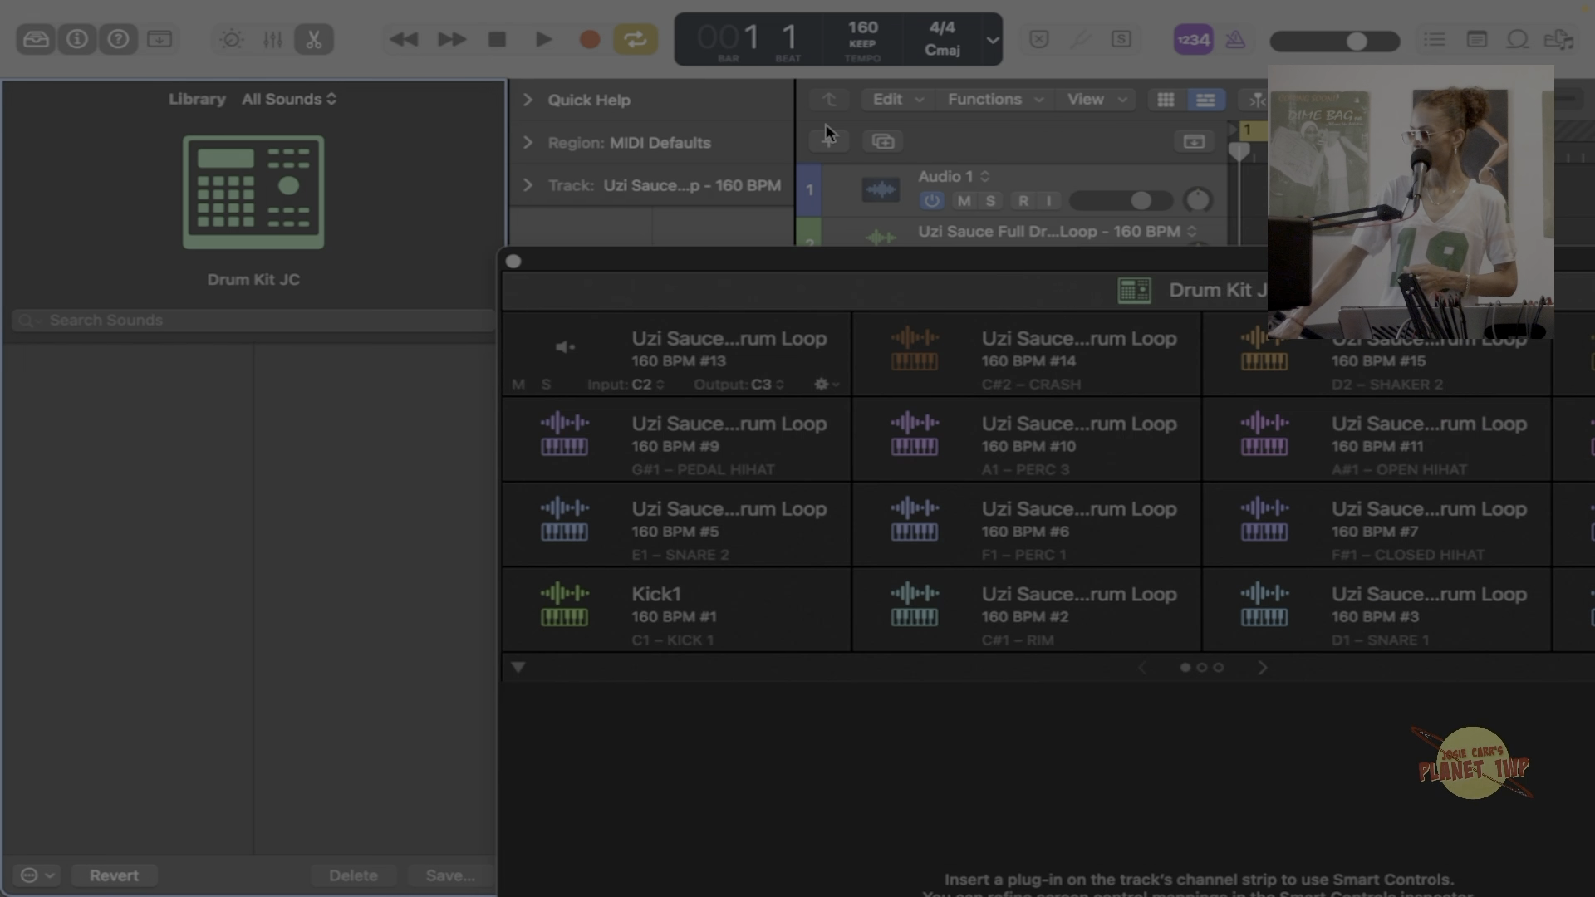
pyautogui.click(513, 262)
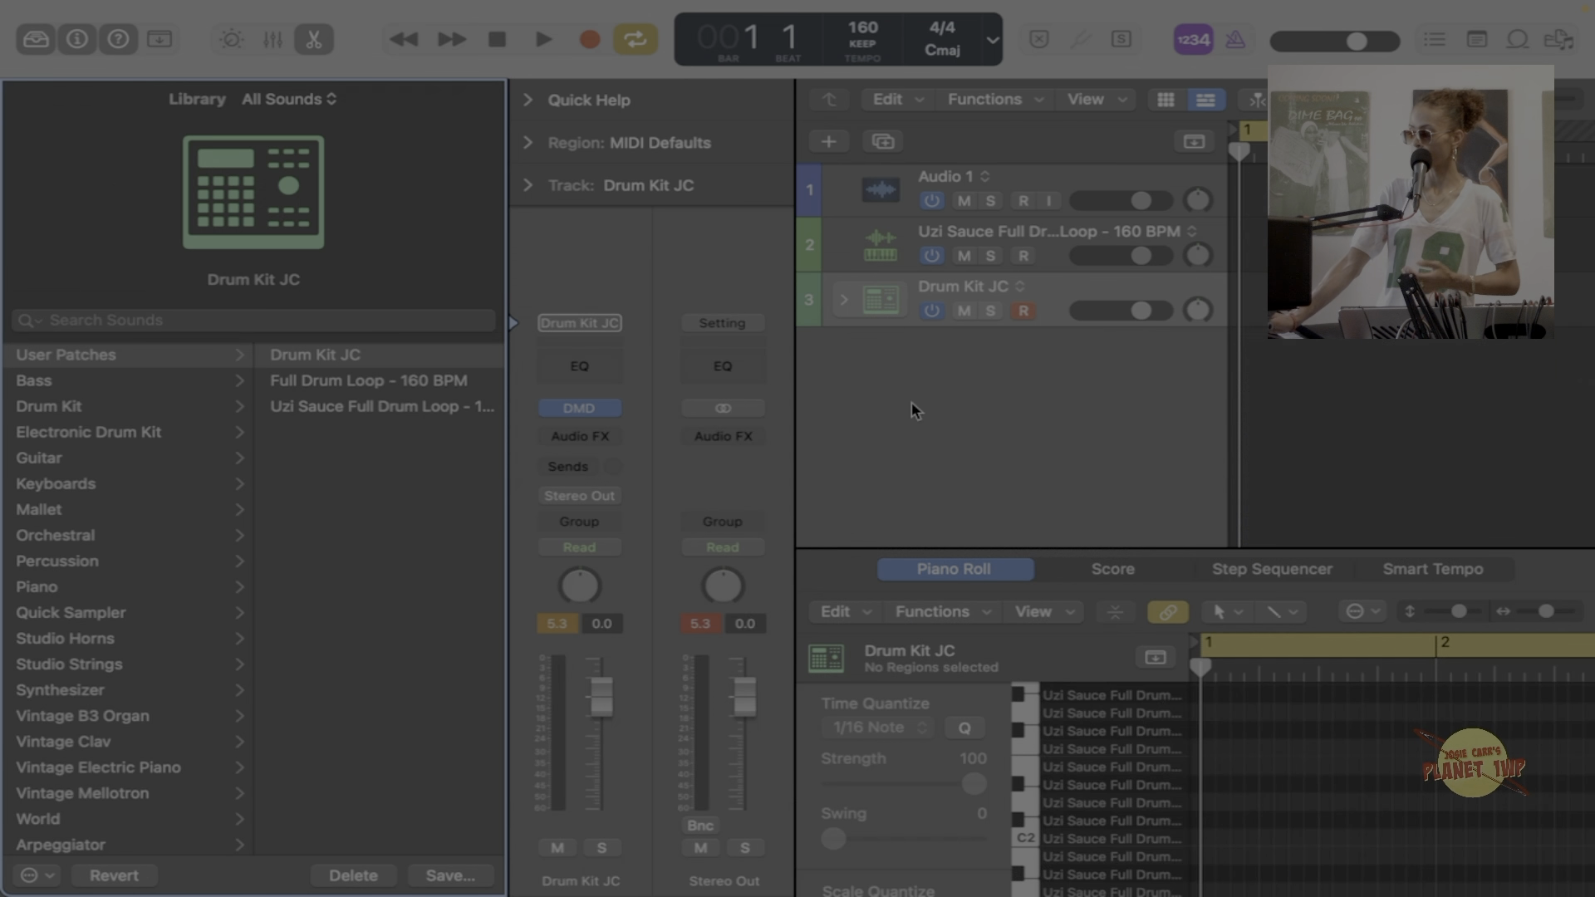
# Add one software instrument track with an empty channel strip and load the Drum Kit JC user patch onto it.
pyautogui.click(830, 143)
pyautogui.click(498, 240)
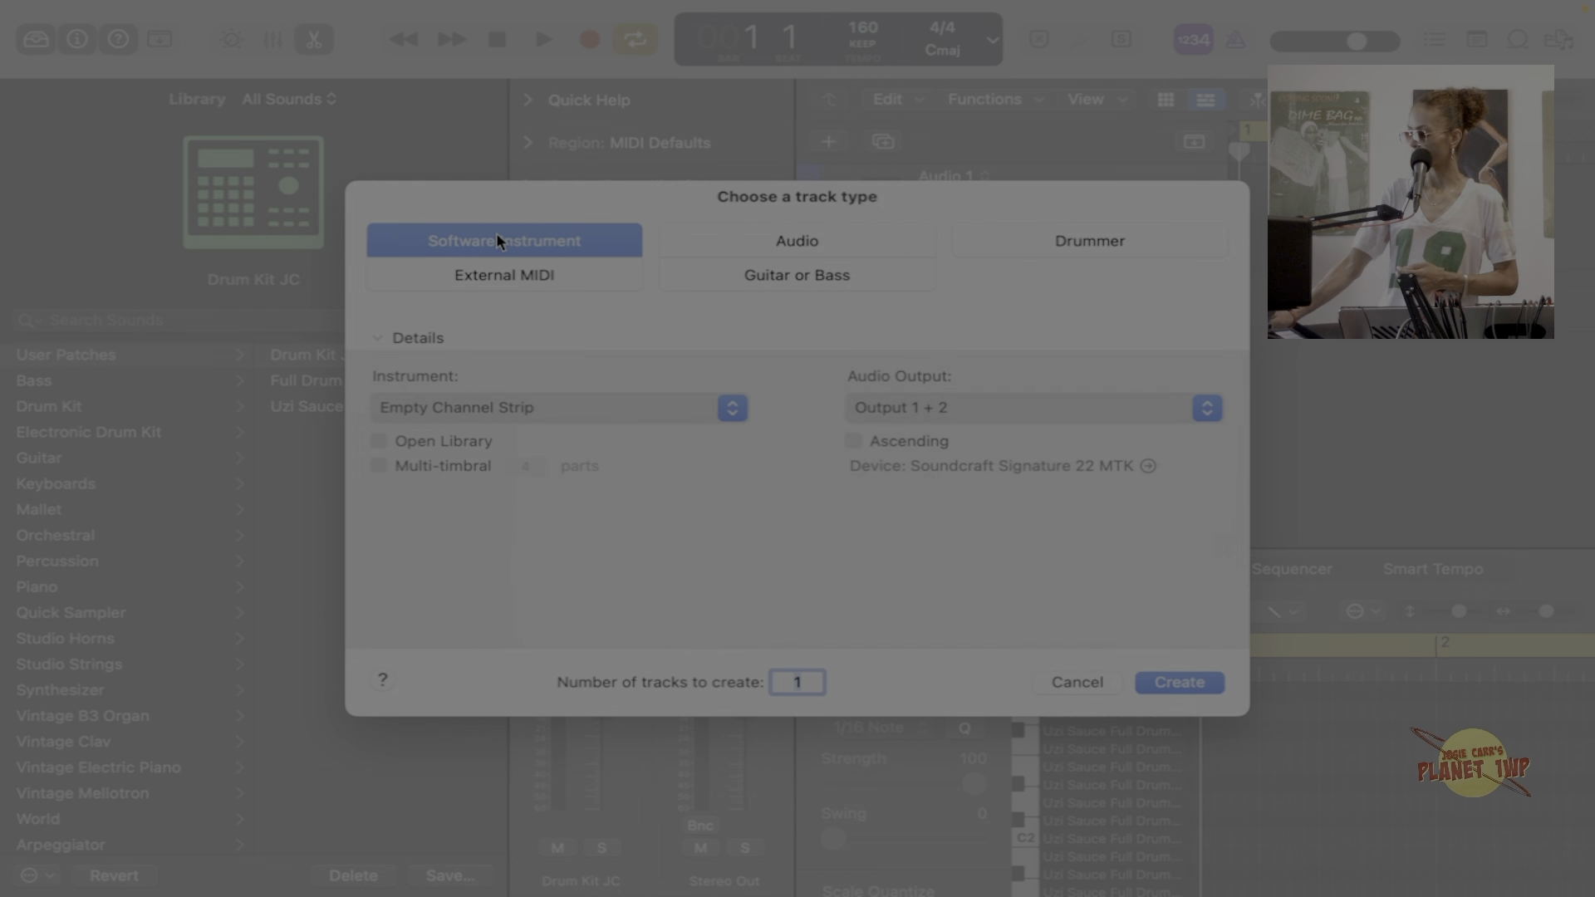
pyautogui.click(1179, 682)
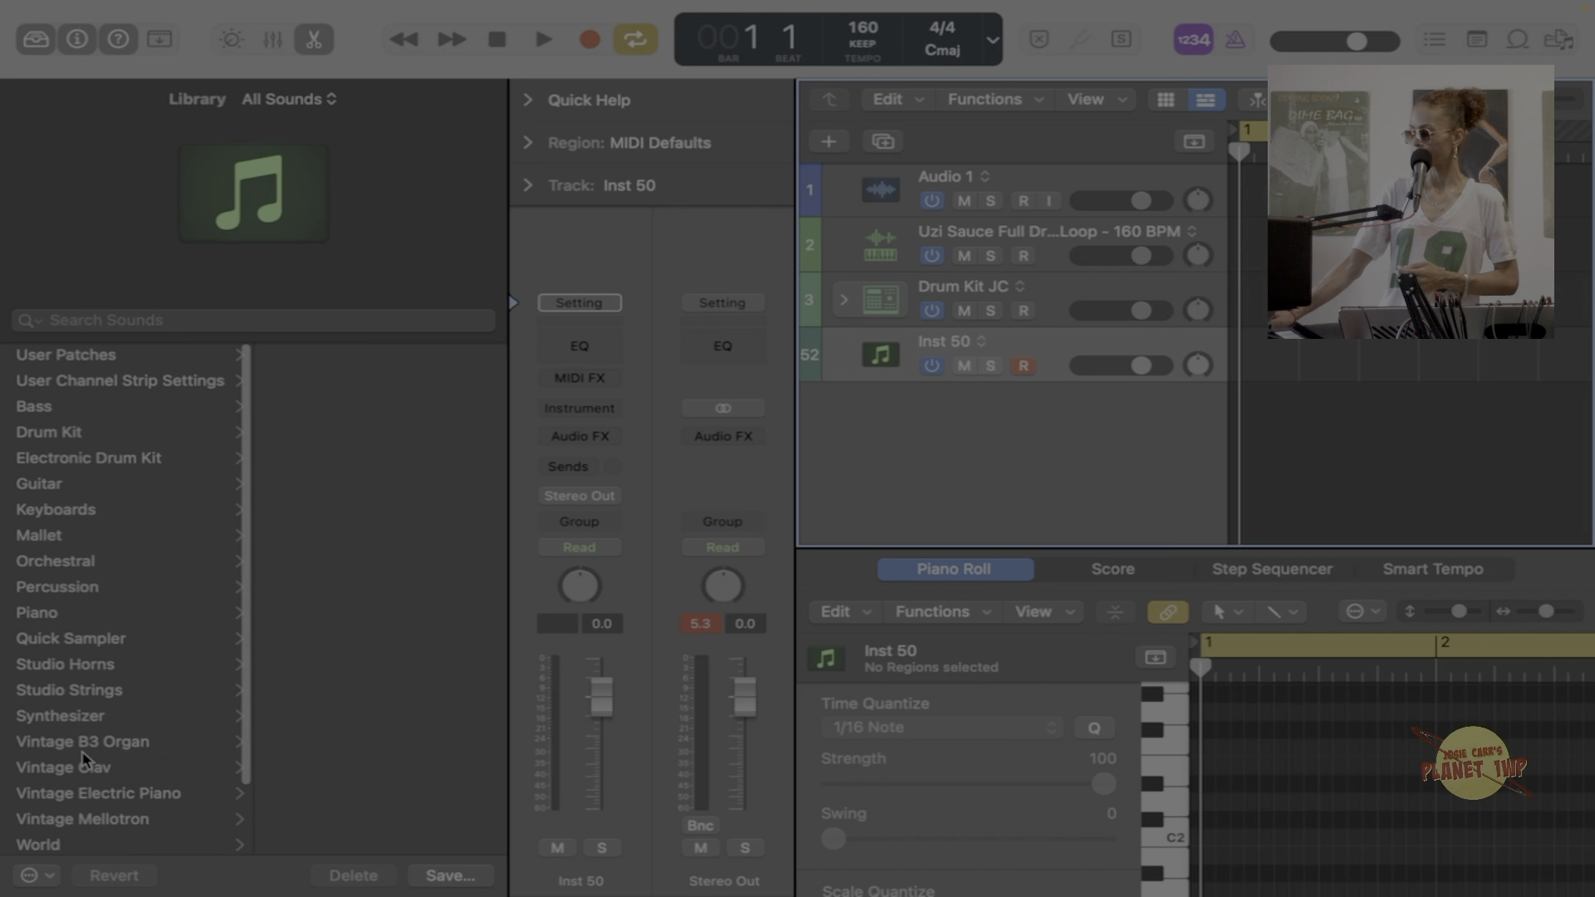
pyautogui.click(111, 352)
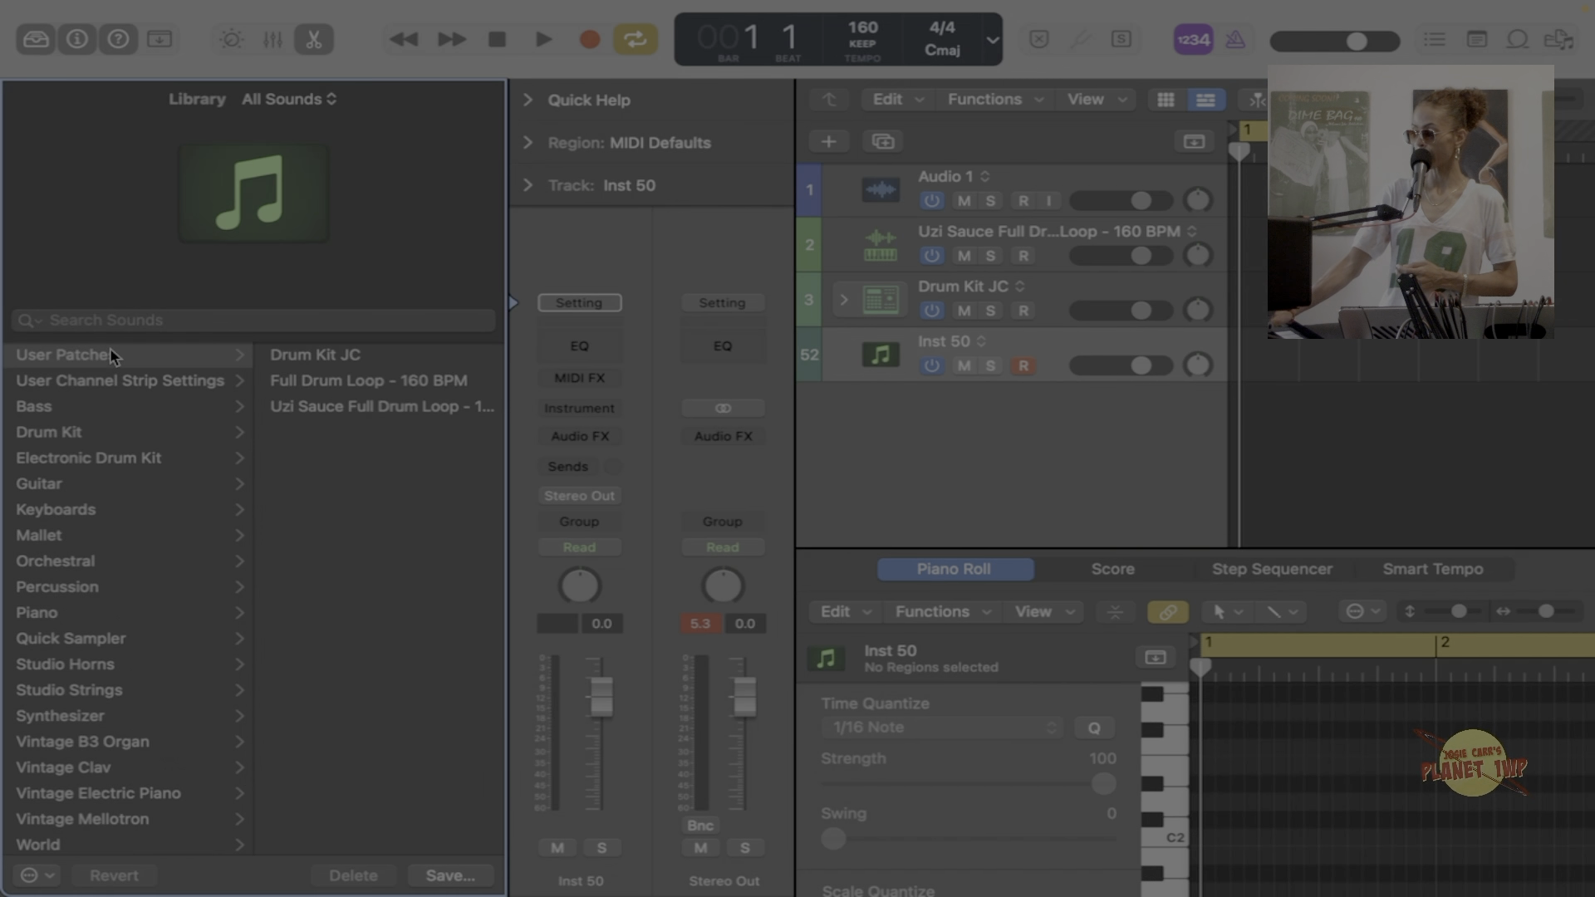
pyautogui.click(327, 352)
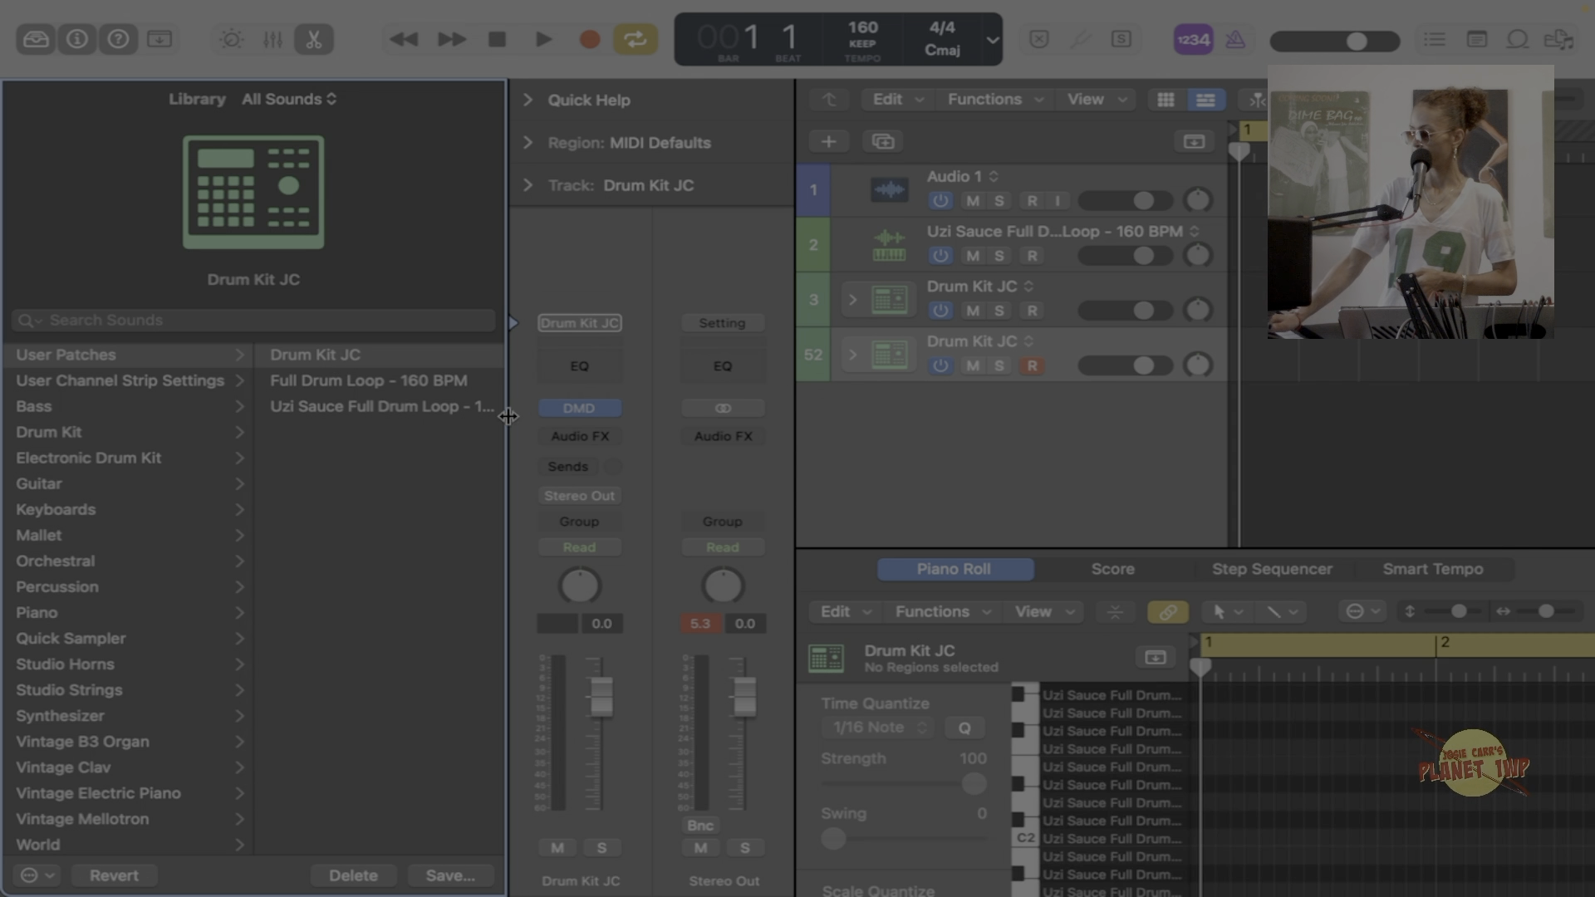
# Open the reloaded kit's Drum Machine Designer window and inspect the Kick1 pad's controls and main sampler waveform.
pyautogui.click(579, 408)
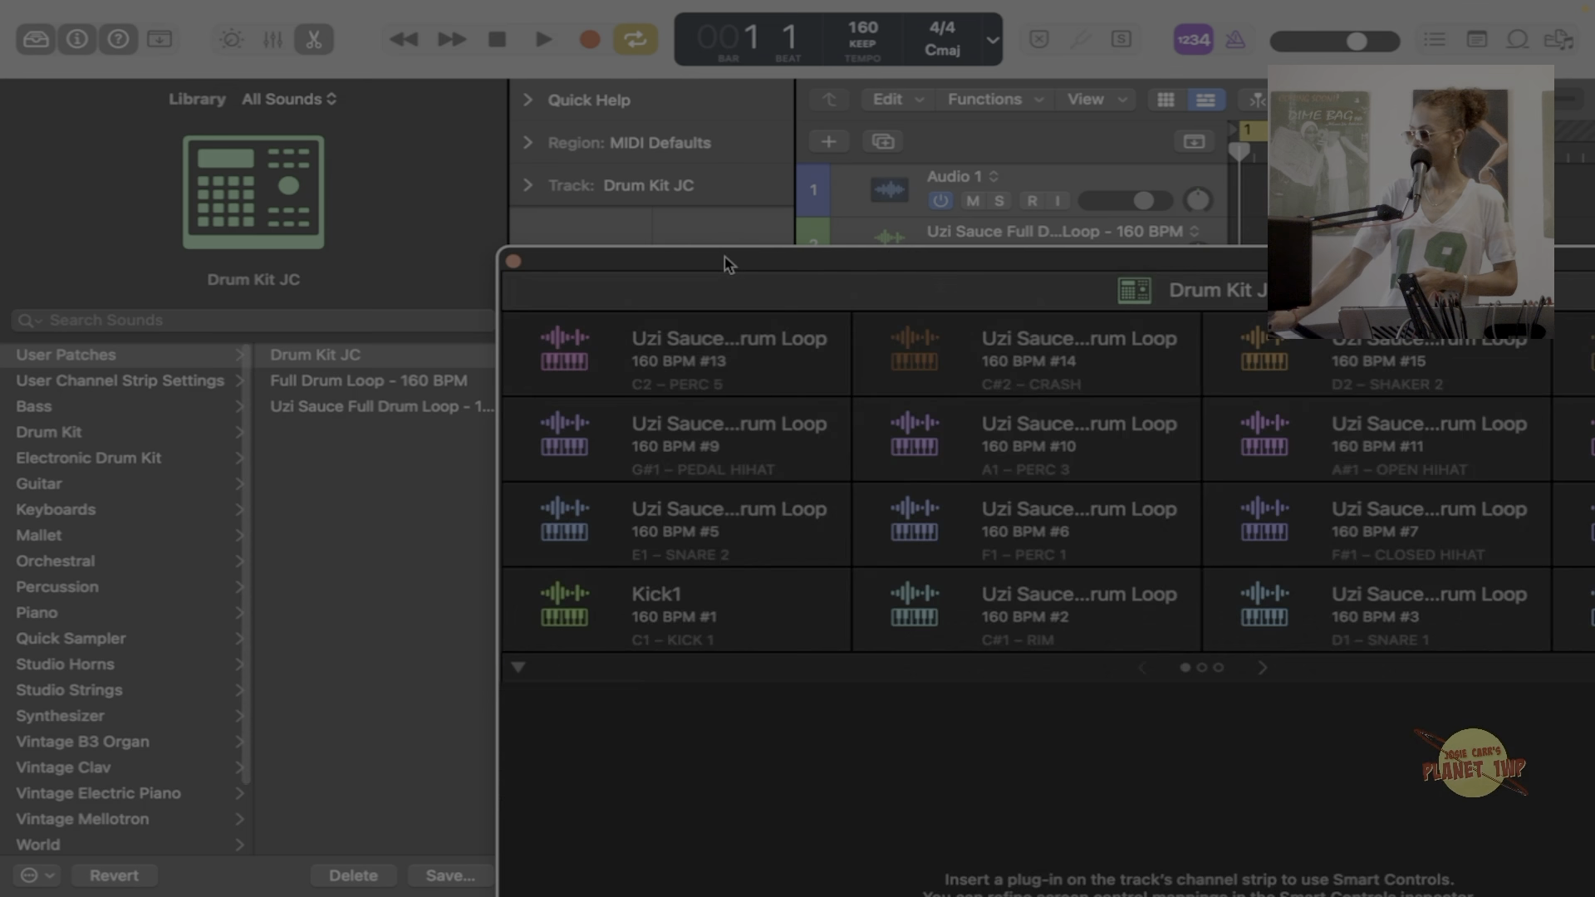
pyautogui.moveTo(725, 256); pyautogui.dragTo(243, 46)
pyautogui.moveTo(181, 429)
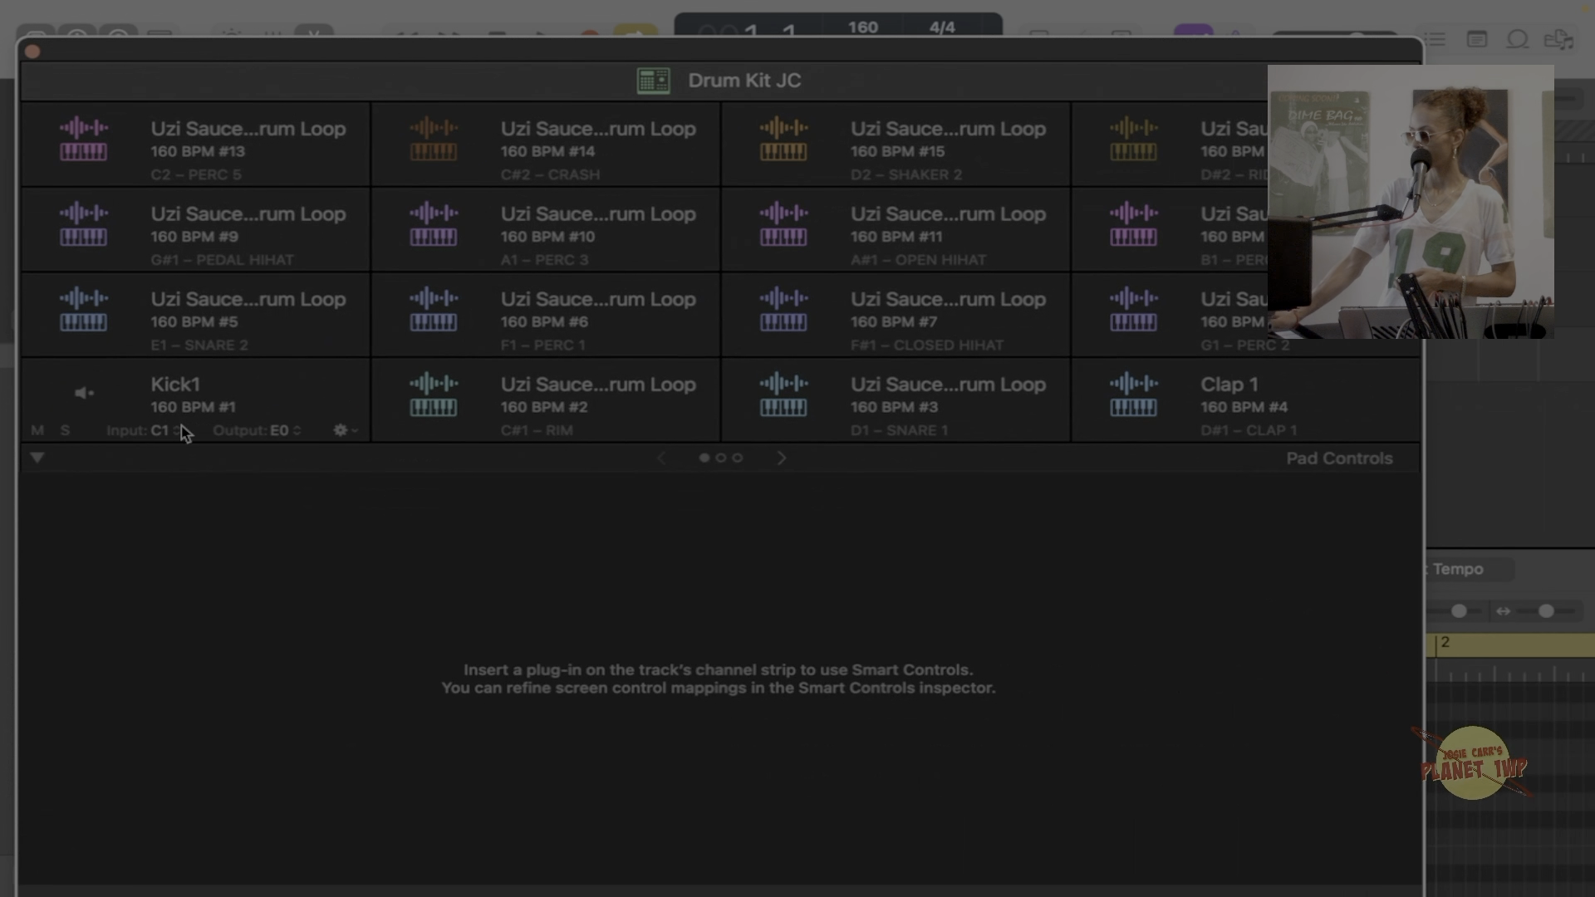
pyautogui.click(216, 383)
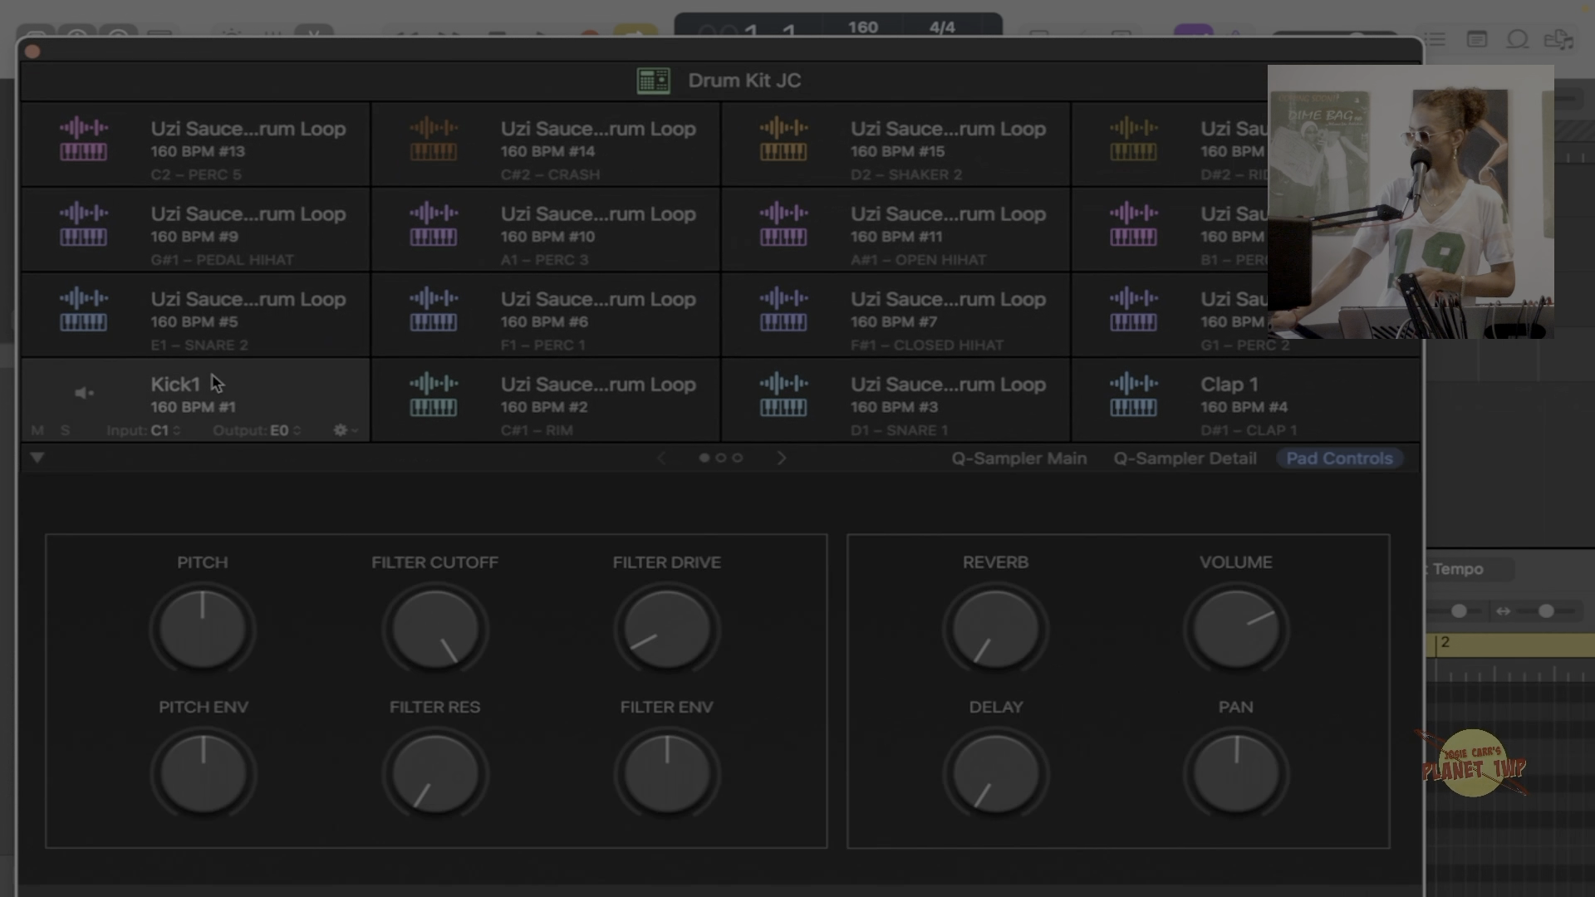
pyautogui.click(1028, 460)
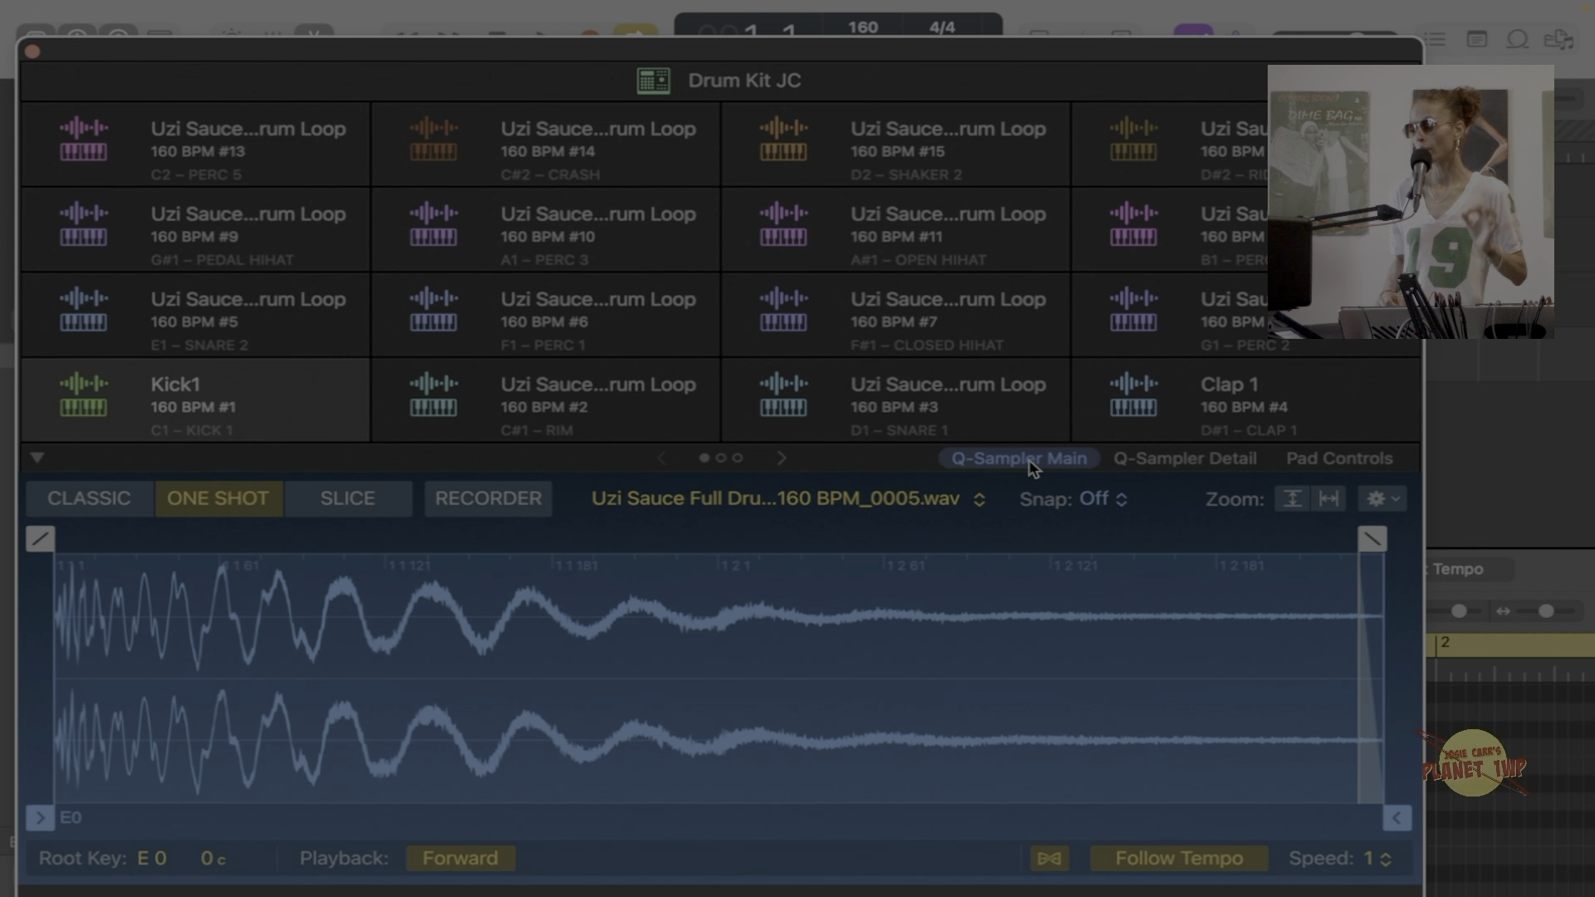
pyautogui.click(34, 51)
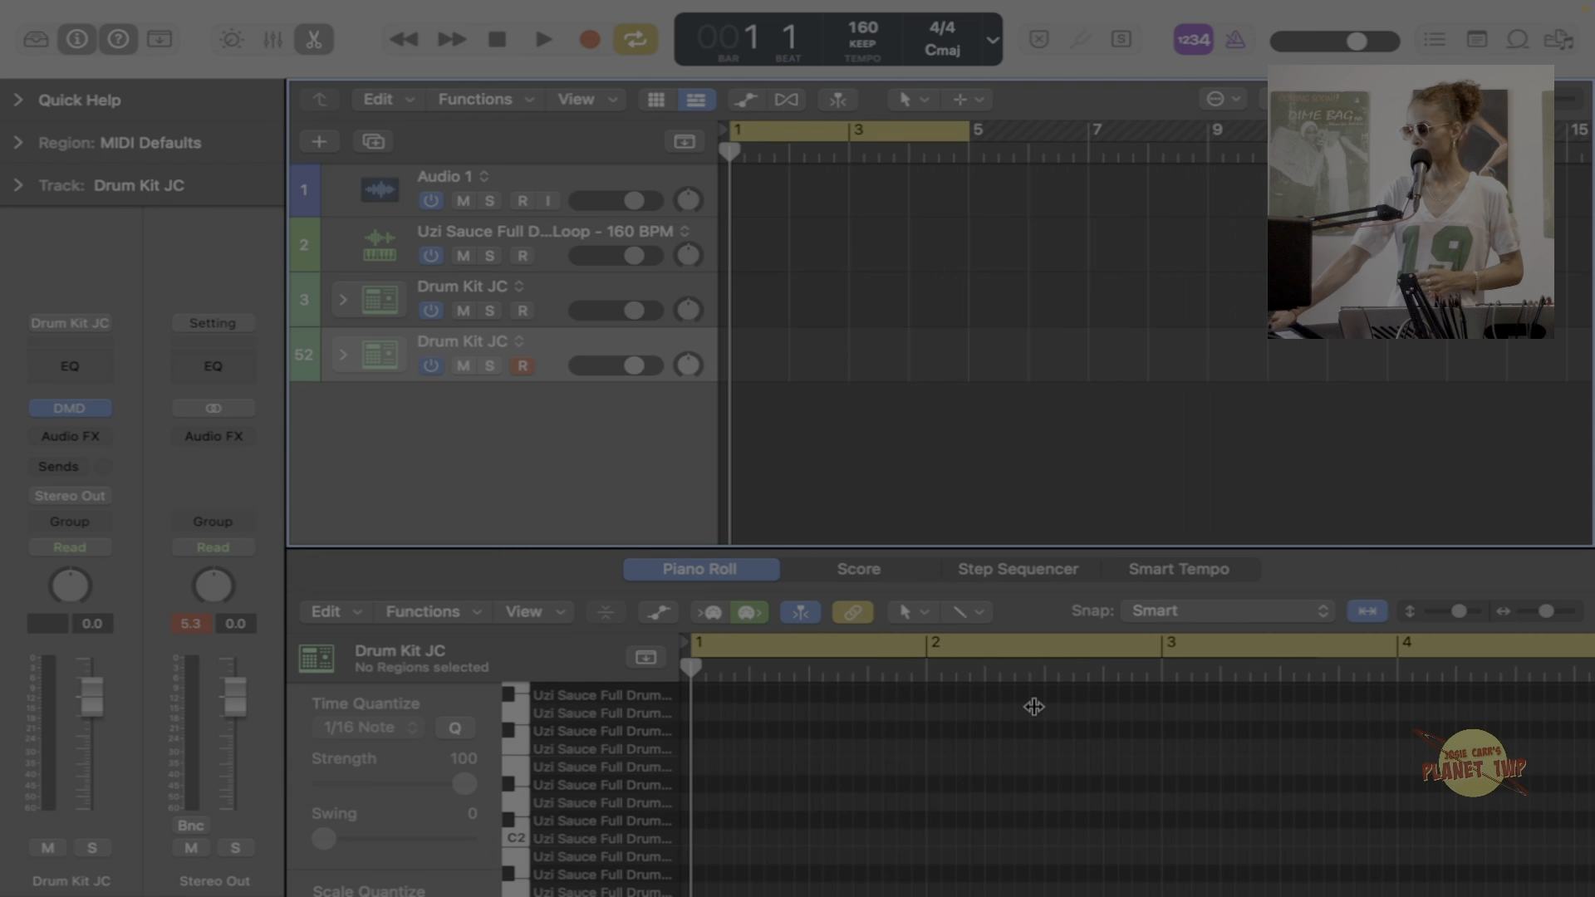
# Hide the Piano Roll and load the 2.2 MB Uzi Sauce Full Drum Loop from the file browser into a new Quick Sampler track.
pyautogui.press('e')
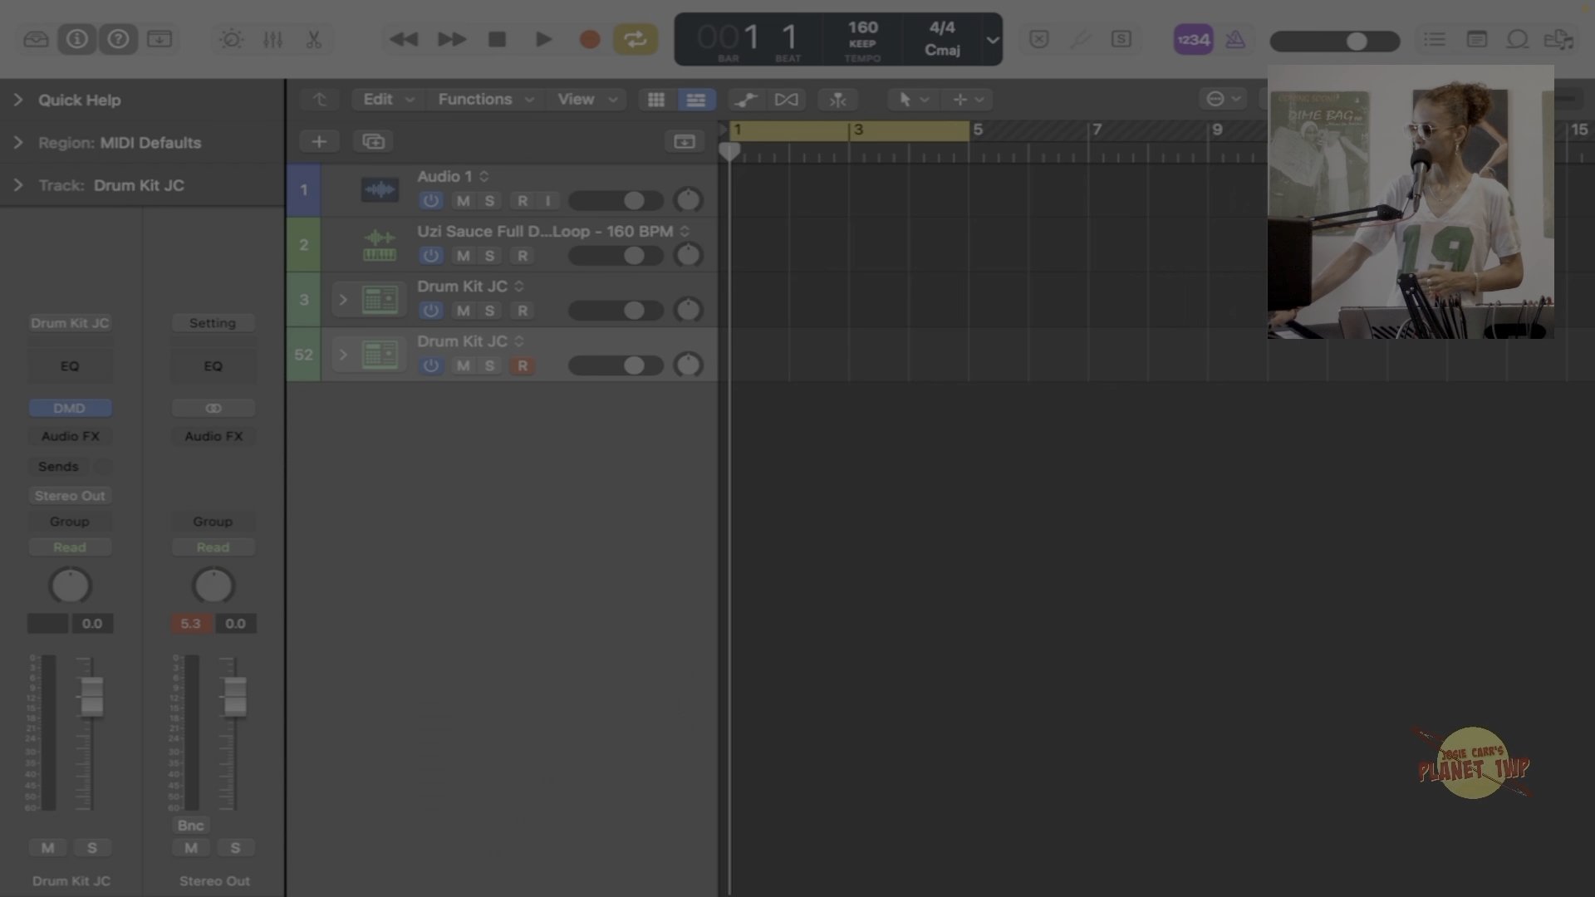
pyautogui.click(1558, 41)
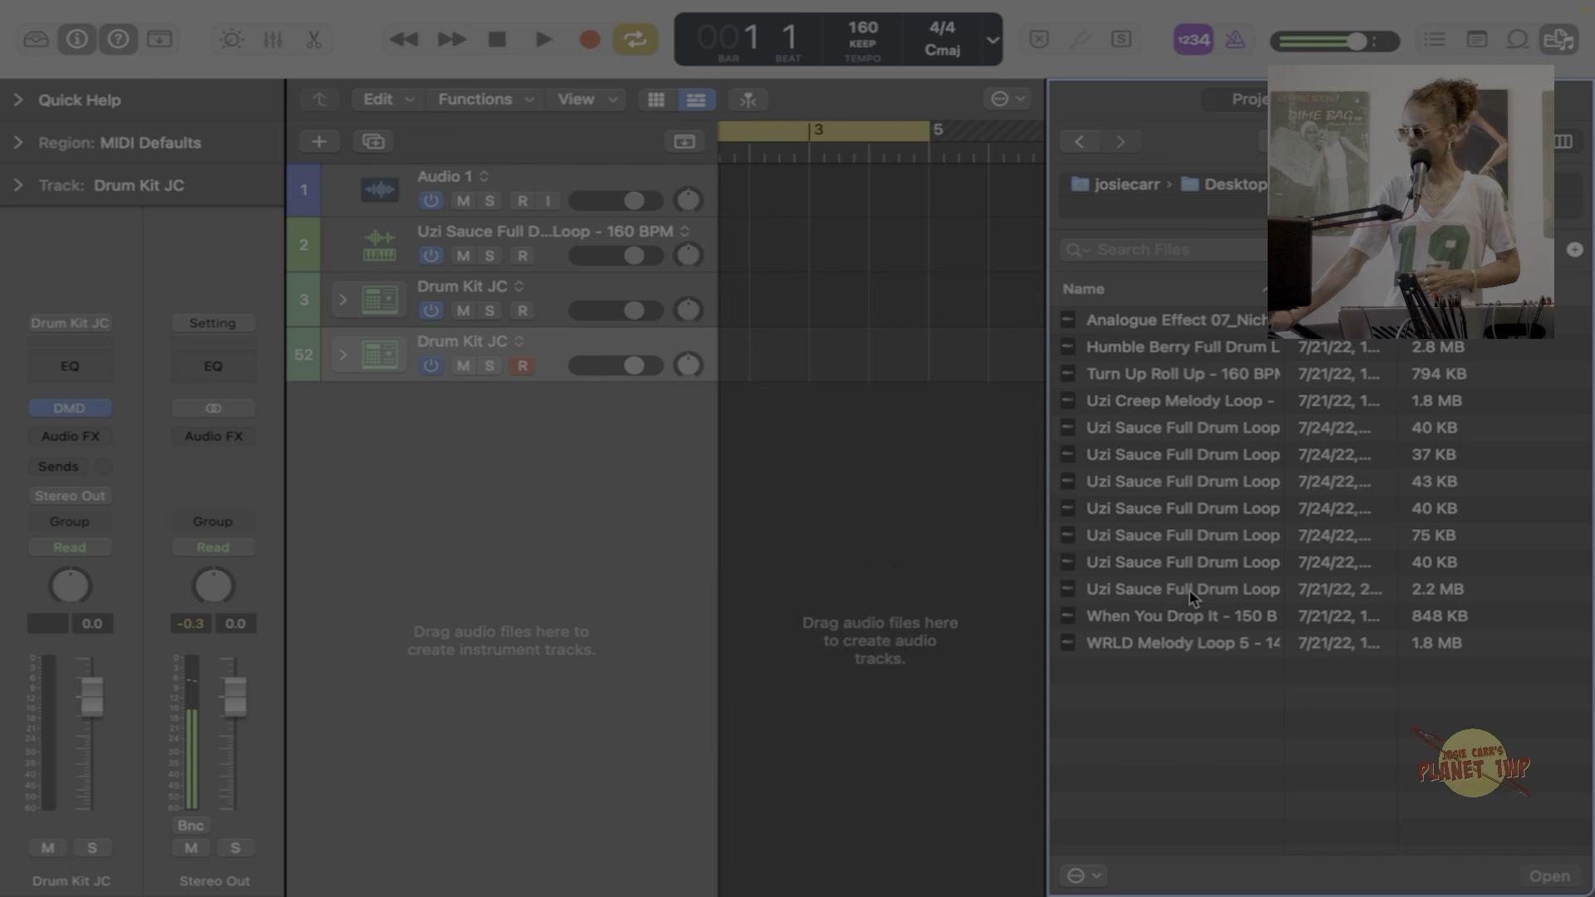
pyautogui.moveTo(1189, 589); pyautogui.dragTo(450, 437)
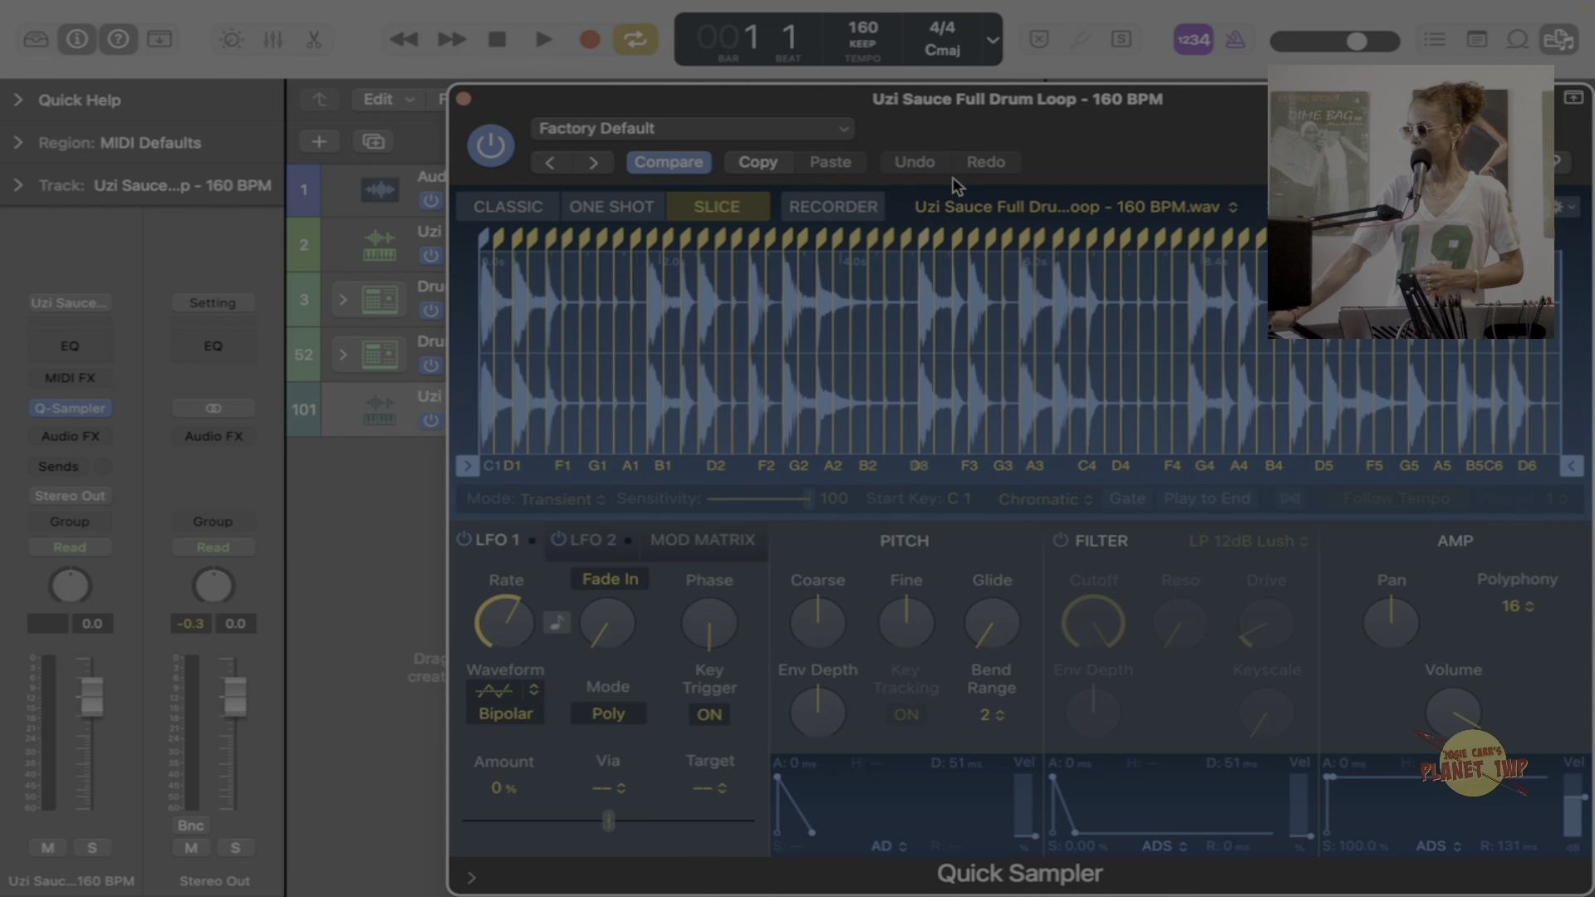
pyautogui.moveTo(1003, 101); pyautogui.dragTo(815, 25)
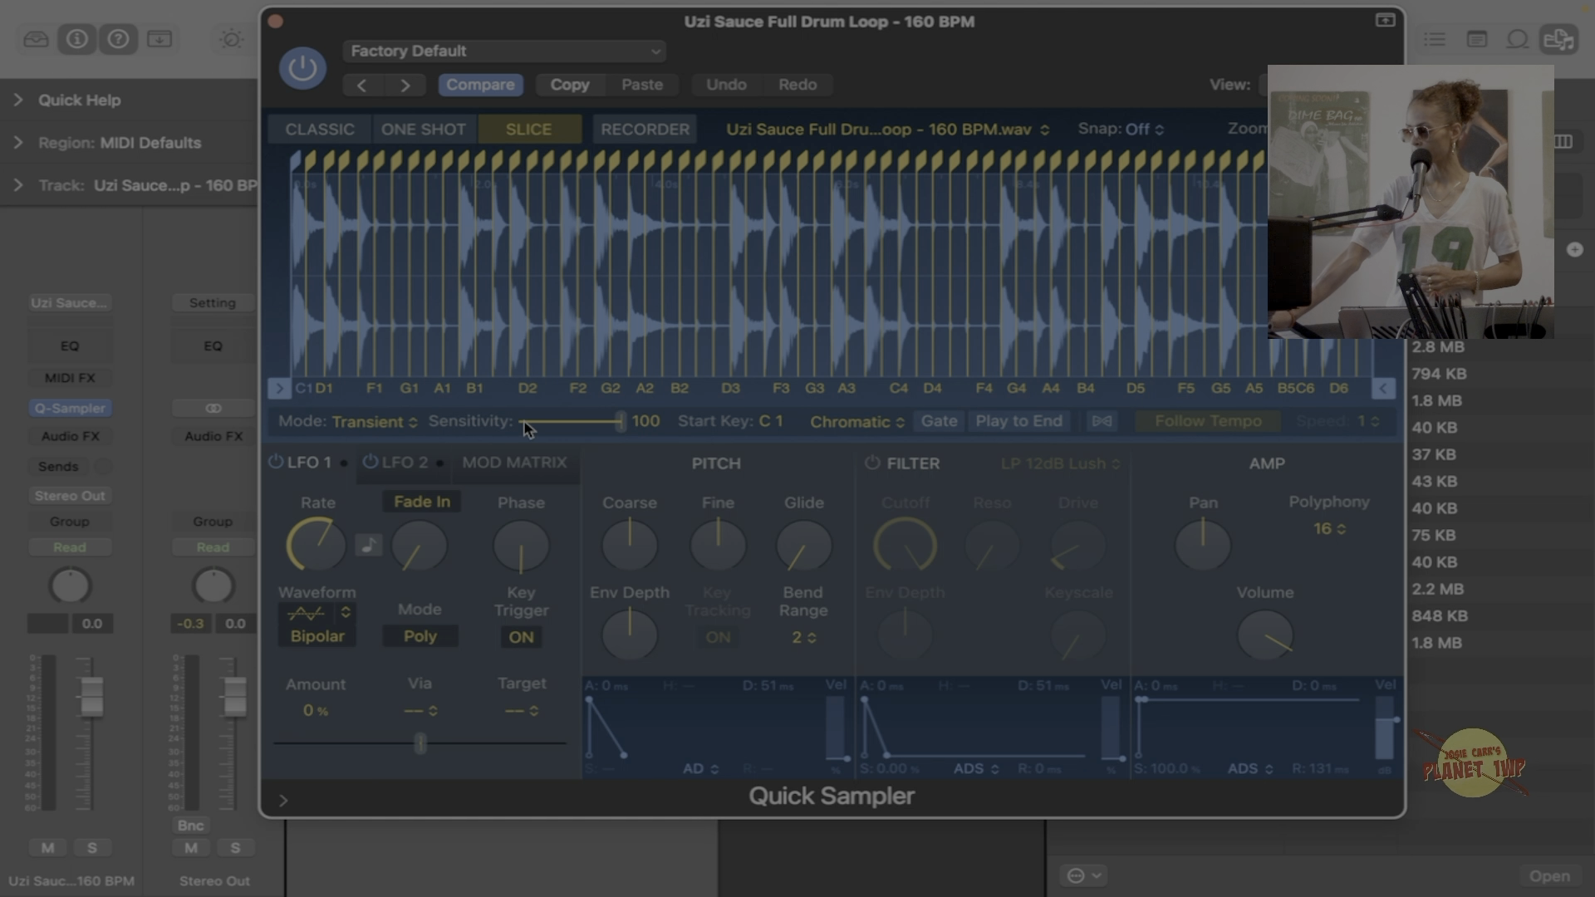
# Set the transient slicing sensitivity to 95 and check the available slicing modes.
pyautogui.moveTo(625, 422)
pyautogui.mouseDown()
pyautogui.moveTo(585, 423)
pyautogui.moveTo(619, 425)
pyautogui.mouseUp()
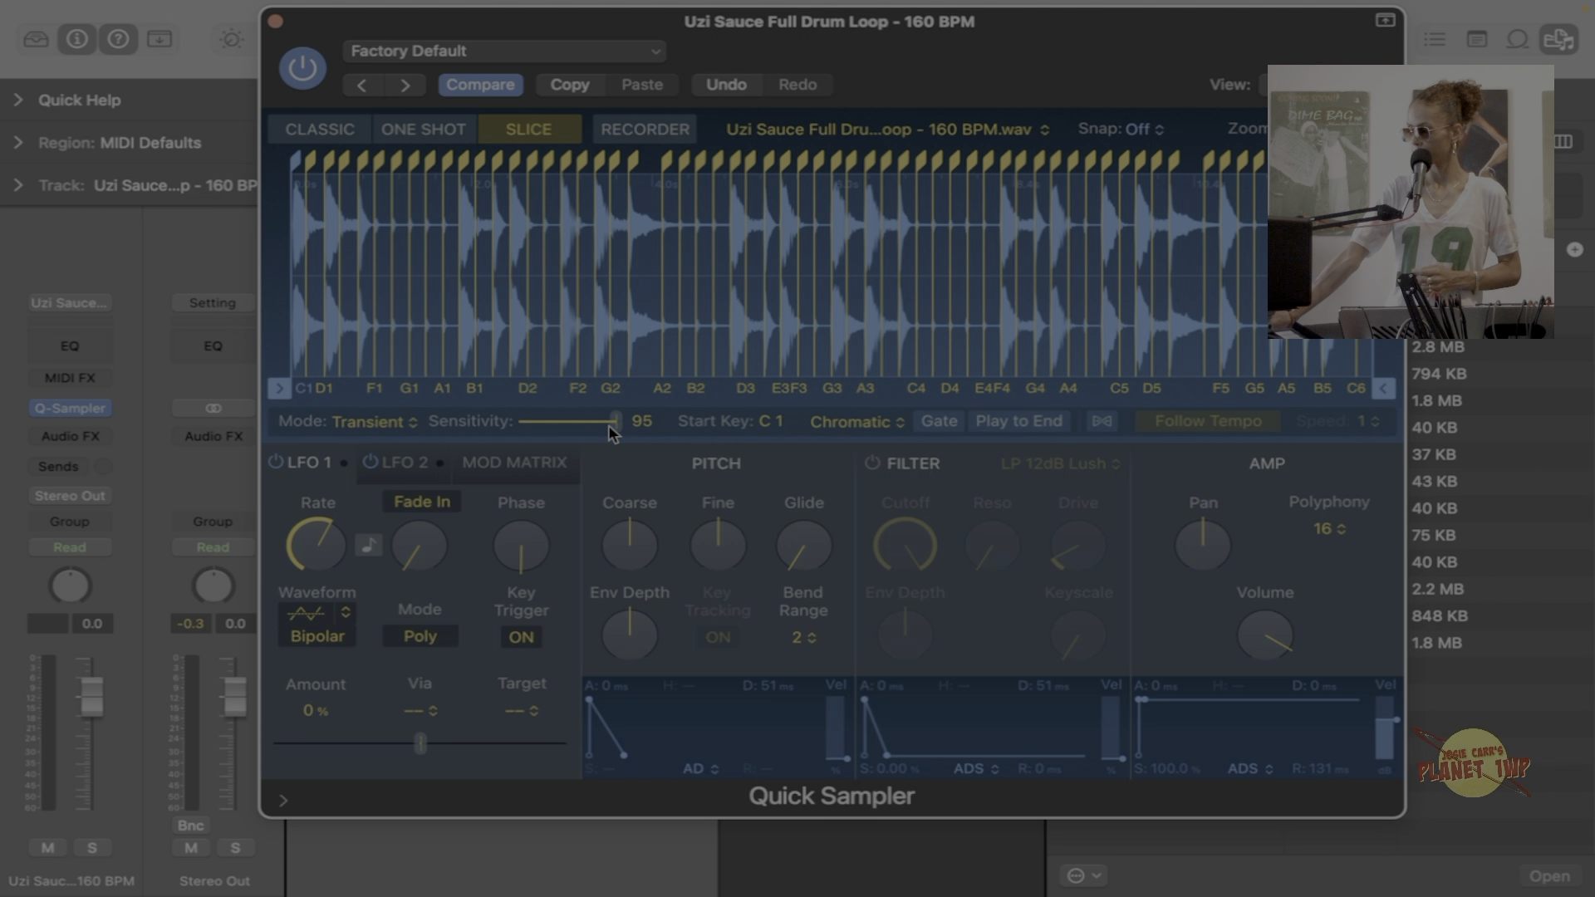
pyautogui.click(394, 424)
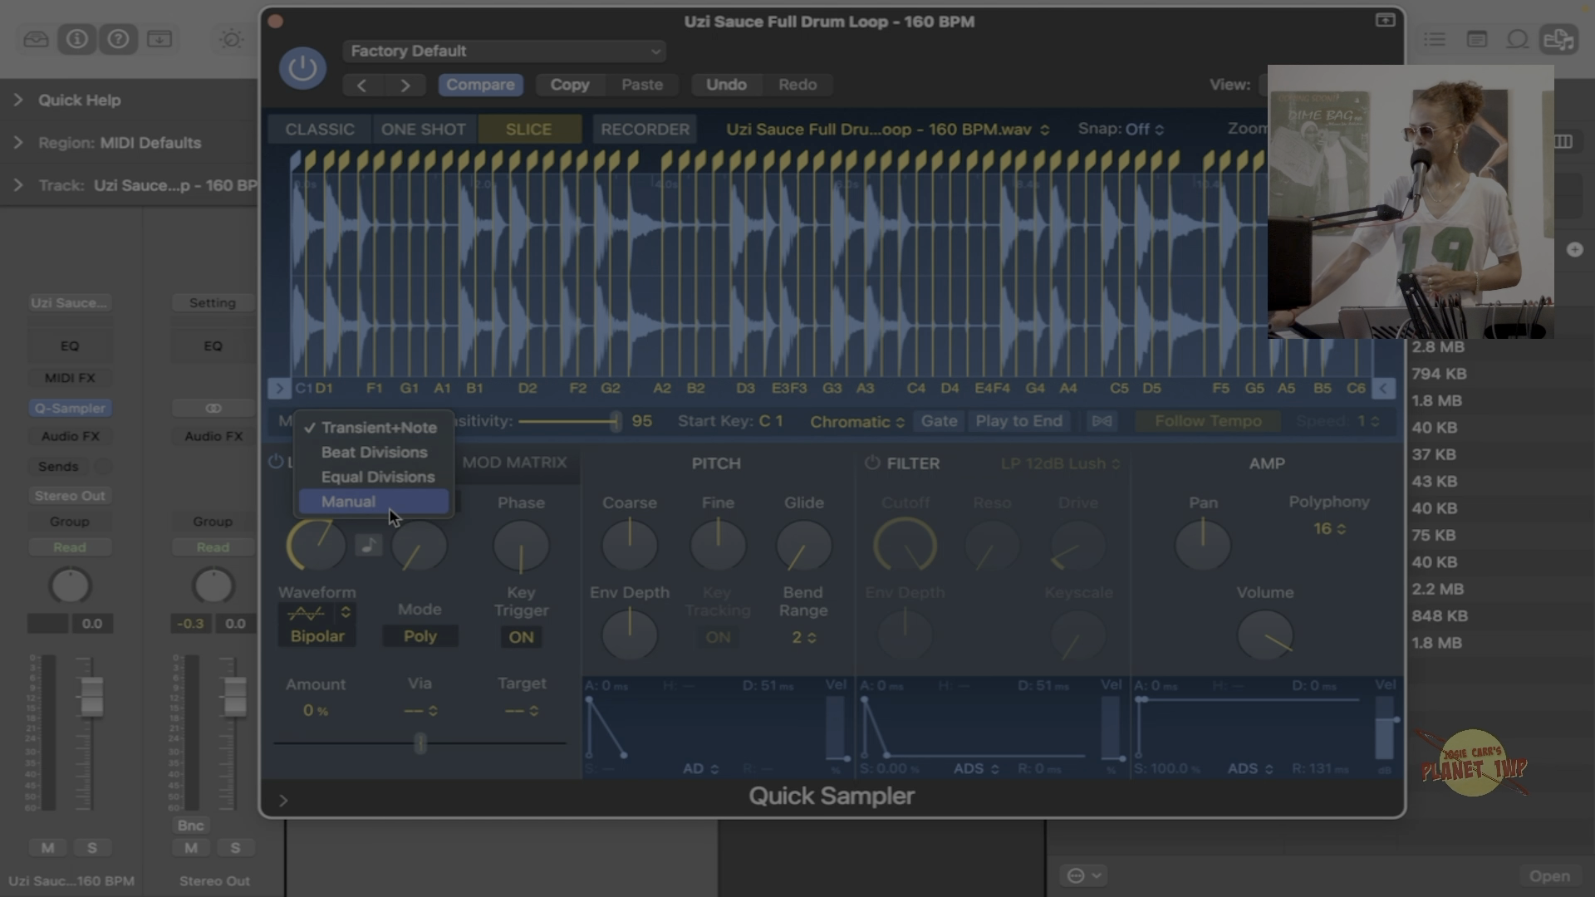
pyautogui.click(651, 455)
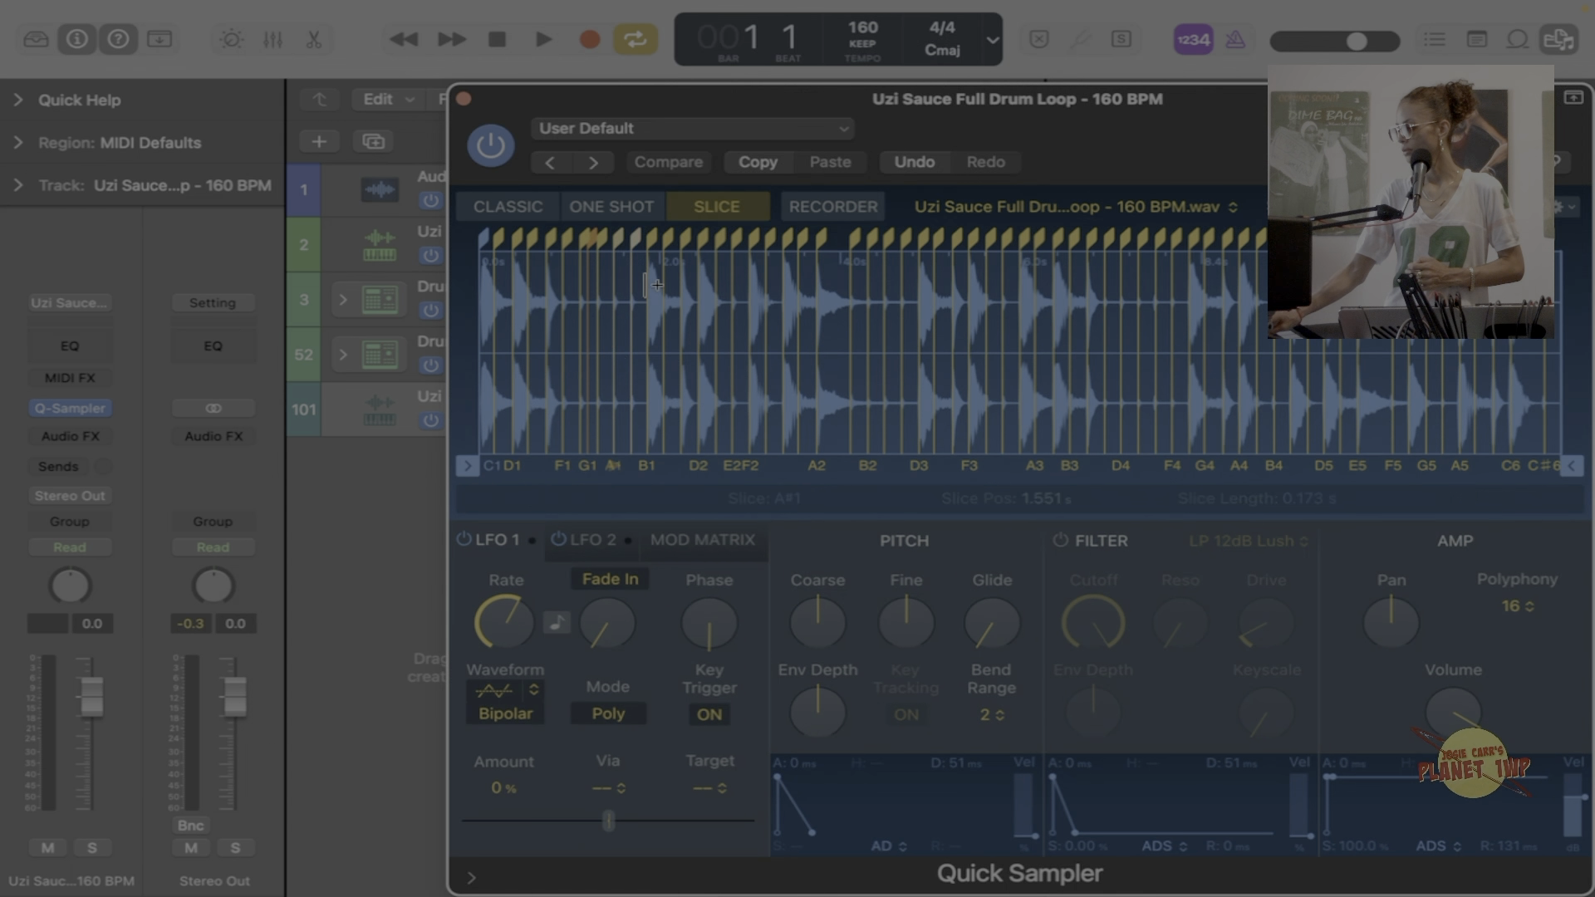
# Delete the extra slice marker near 1.2 s and the markers splitting the first kick and the kick at about 1.9 s.
pyautogui.scroll(5, 644, 276)
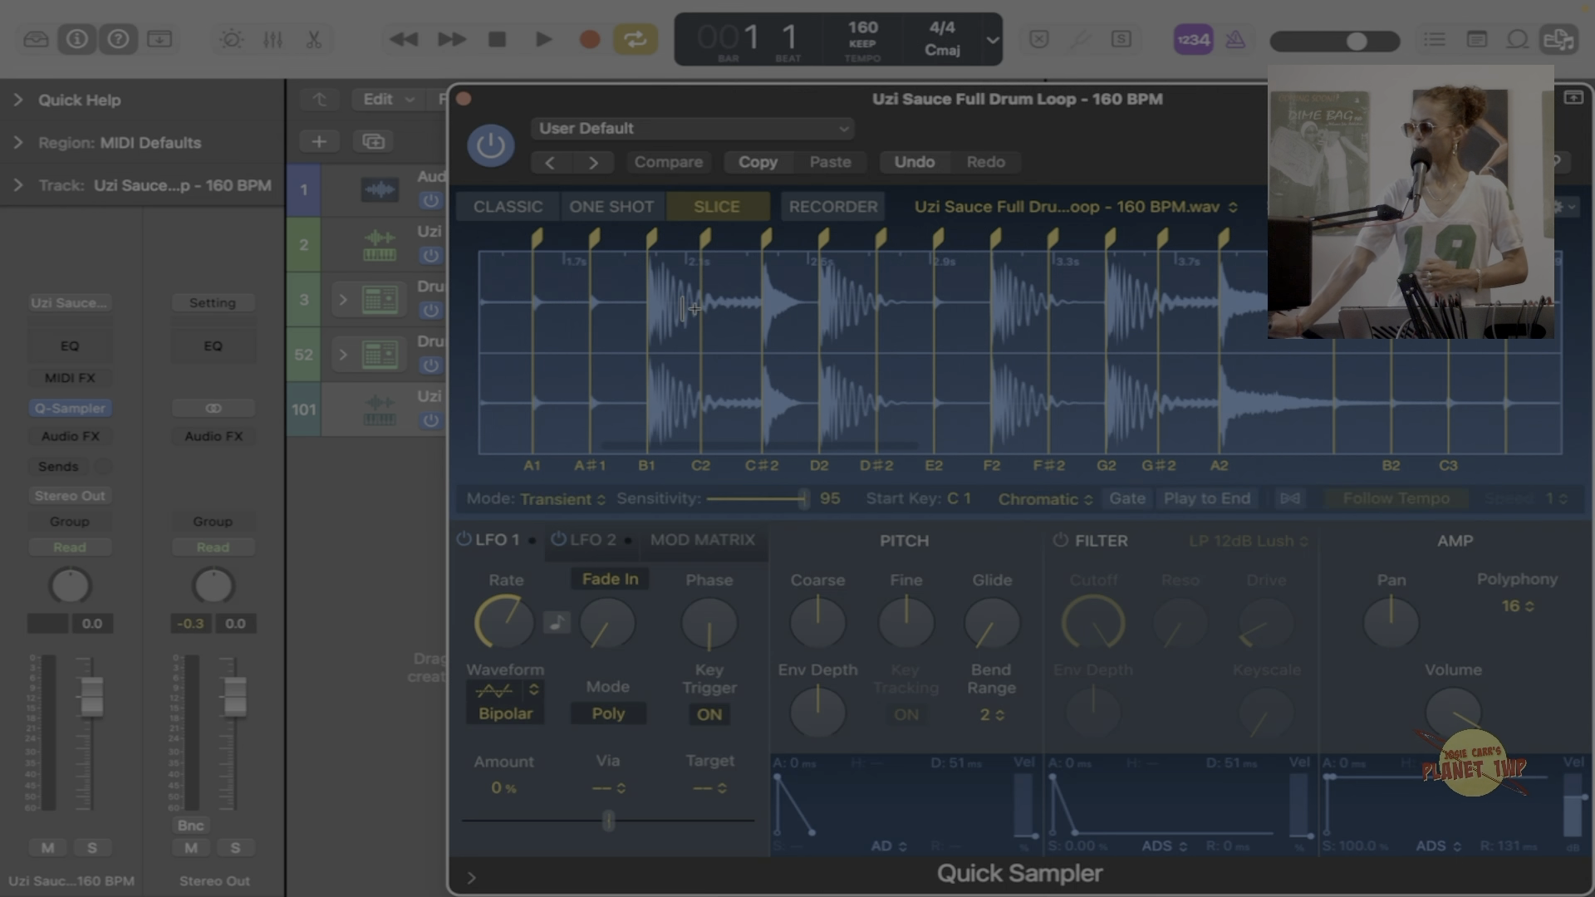
pyautogui.hscroll(-5, 756, 314)
pyautogui.hscroll(-2, 756, 314)
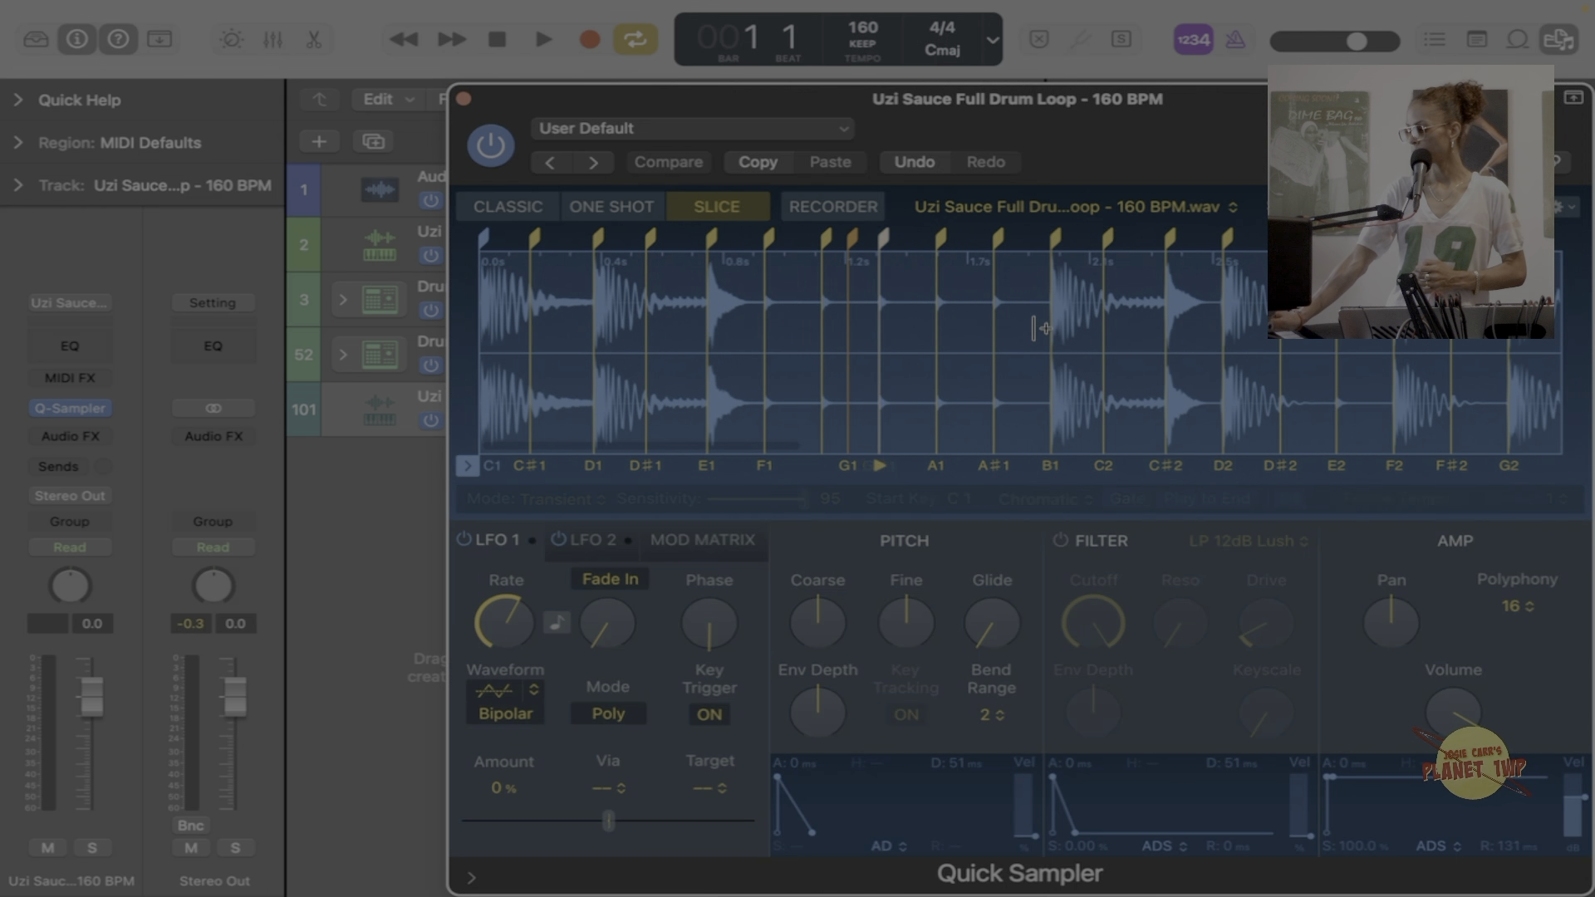
pyautogui.doubleClick(851, 342)
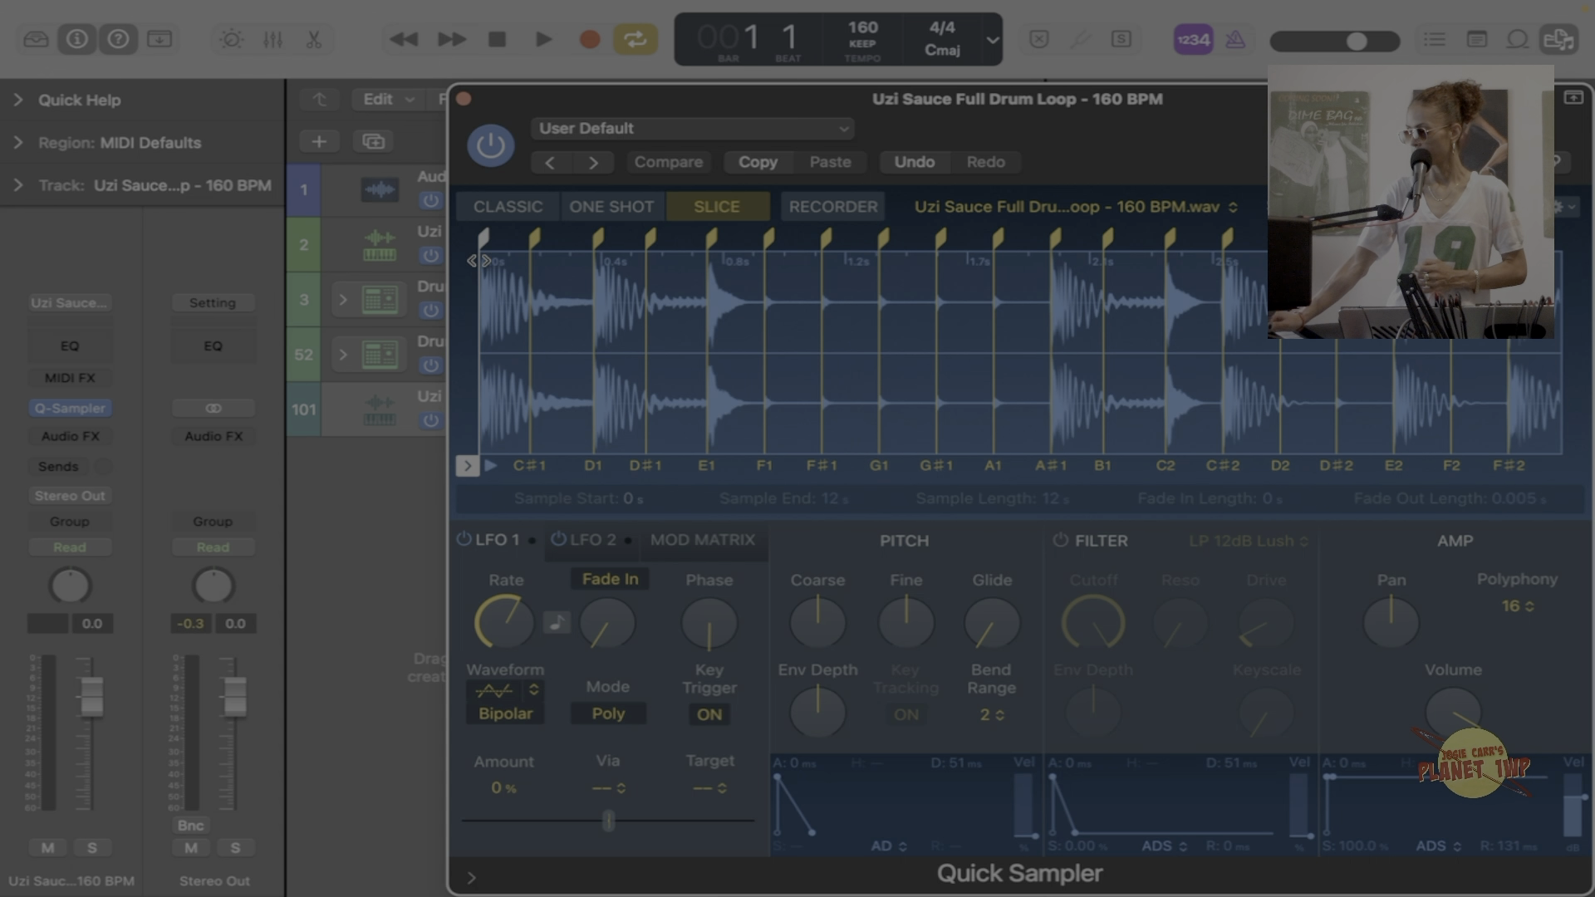
pyautogui.click(522, 331)
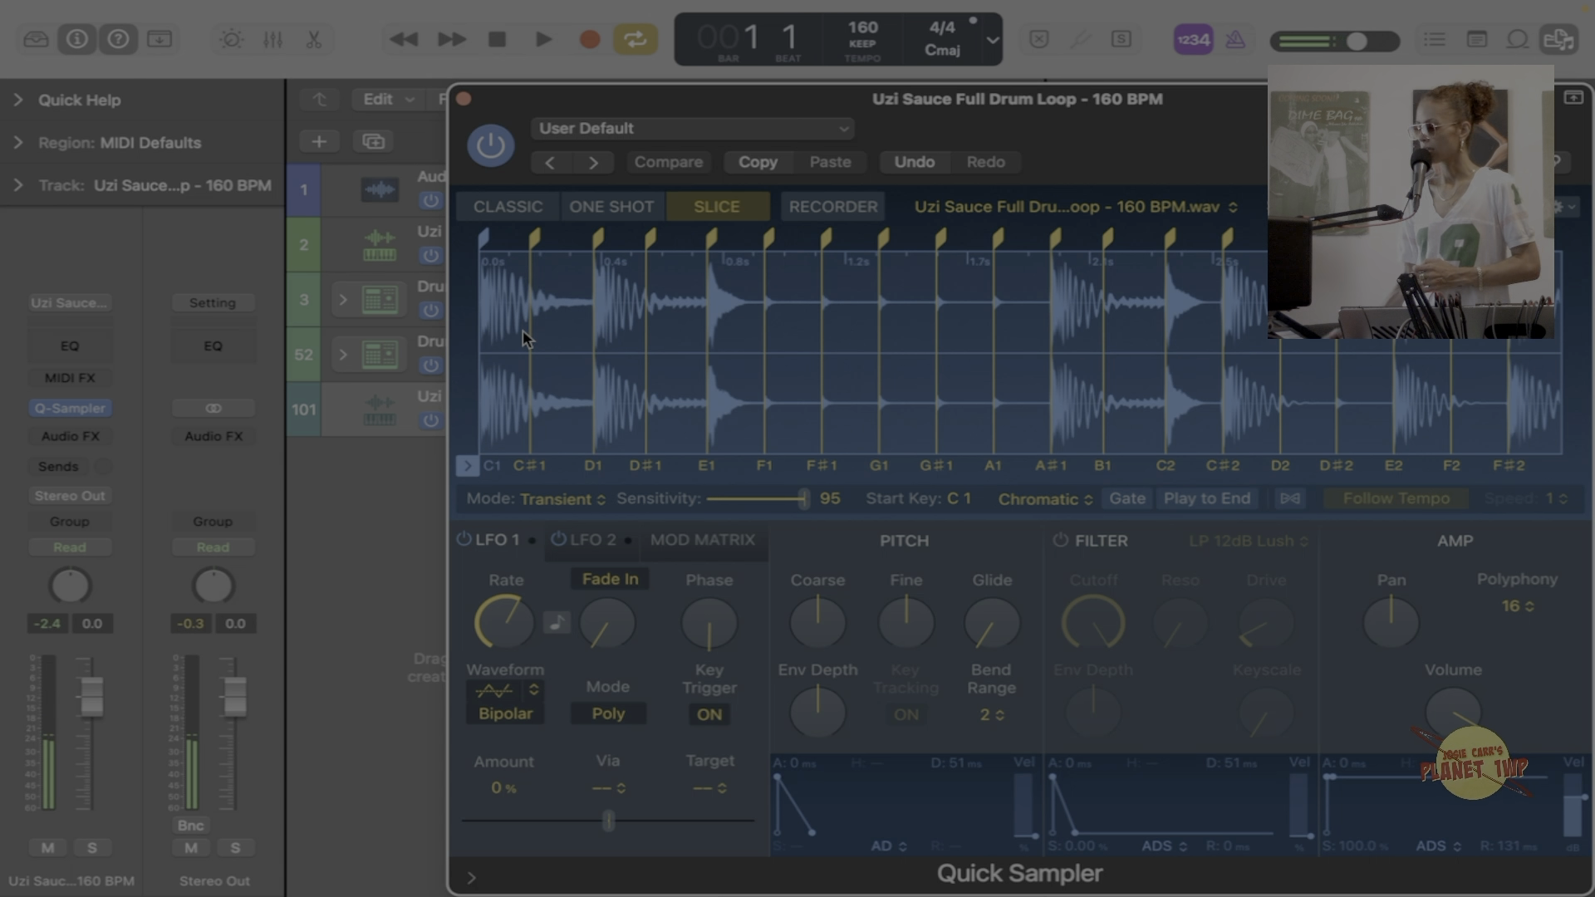
pyautogui.doubleClick(532, 346)
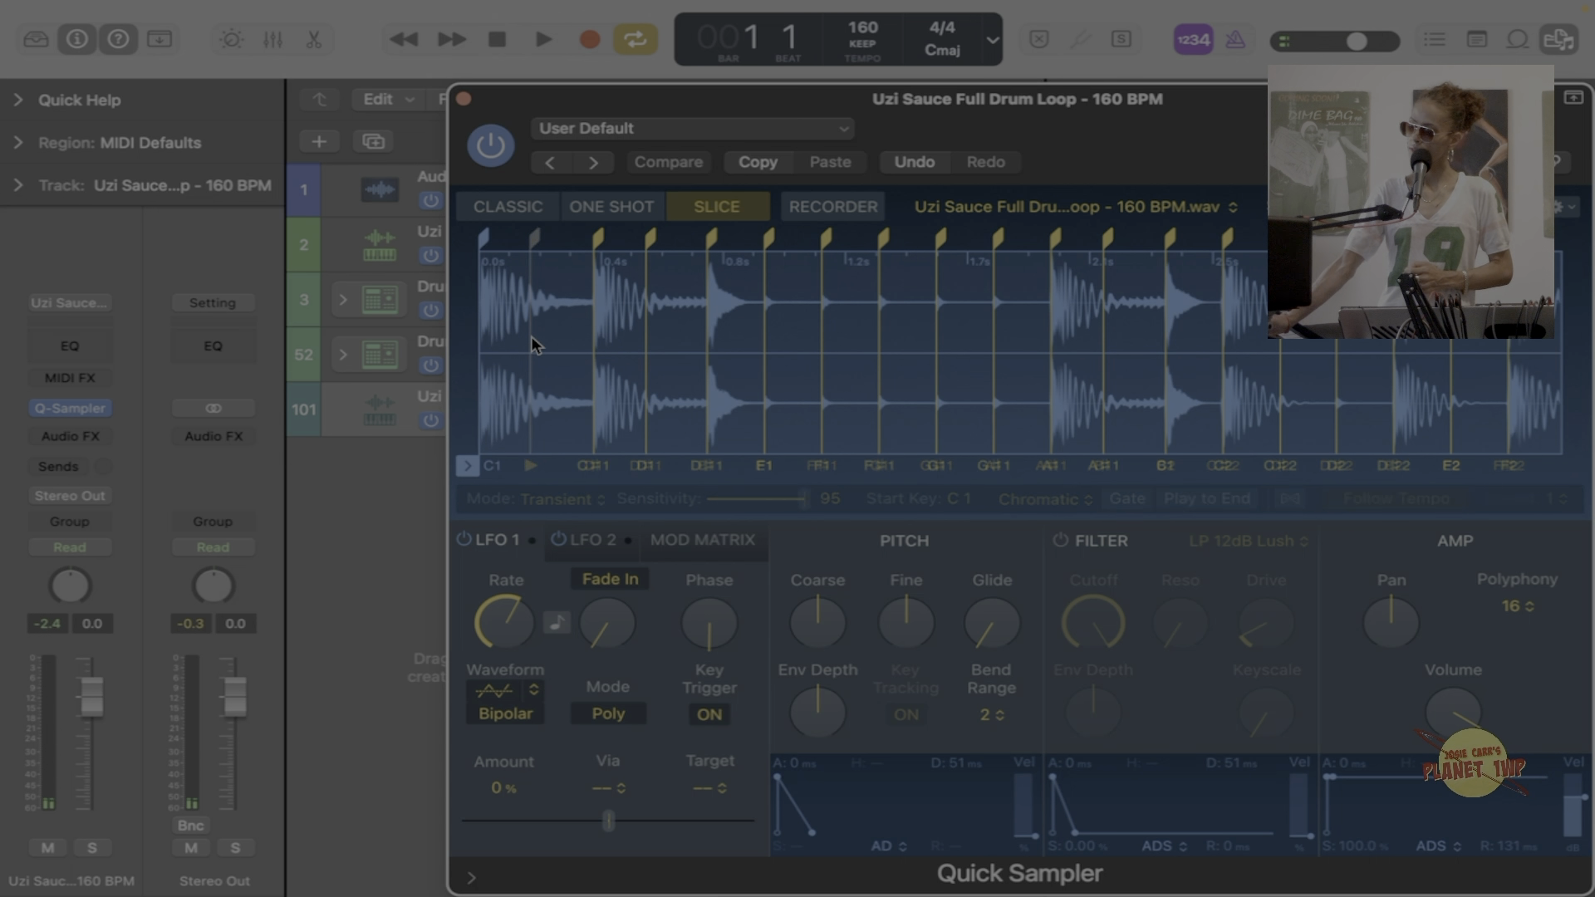
pyautogui.doubleClick(1106, 353)
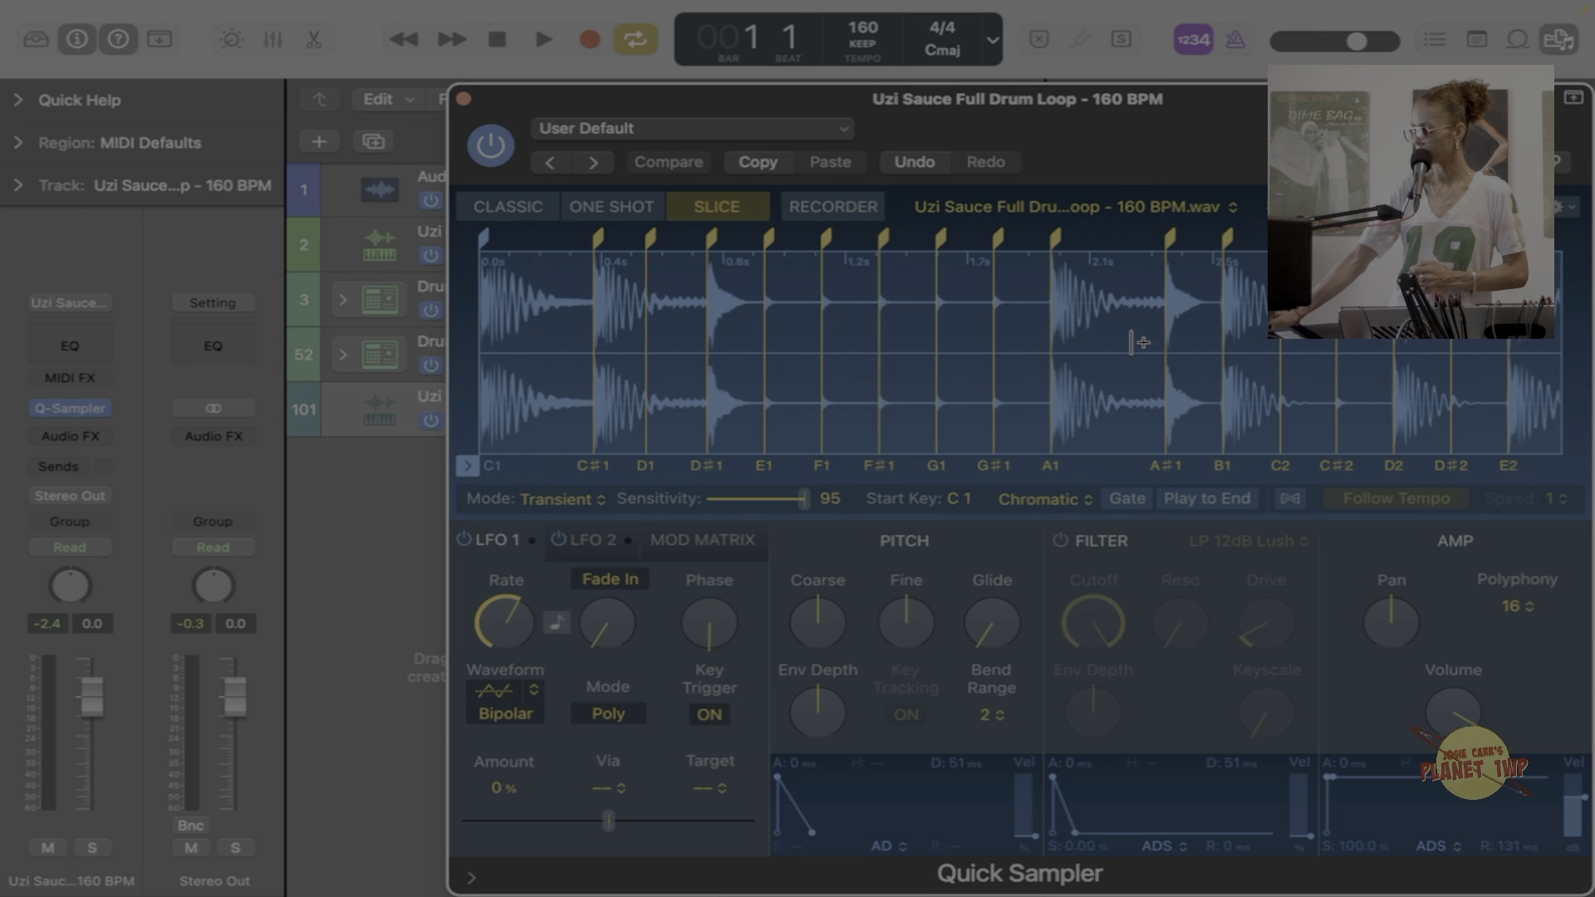
# Convert the refined Uzi Sauce slices into a Drum Machine Designer track, accepting the 48-pad limit.
pyautogui.hscroll(15, 807, 395)
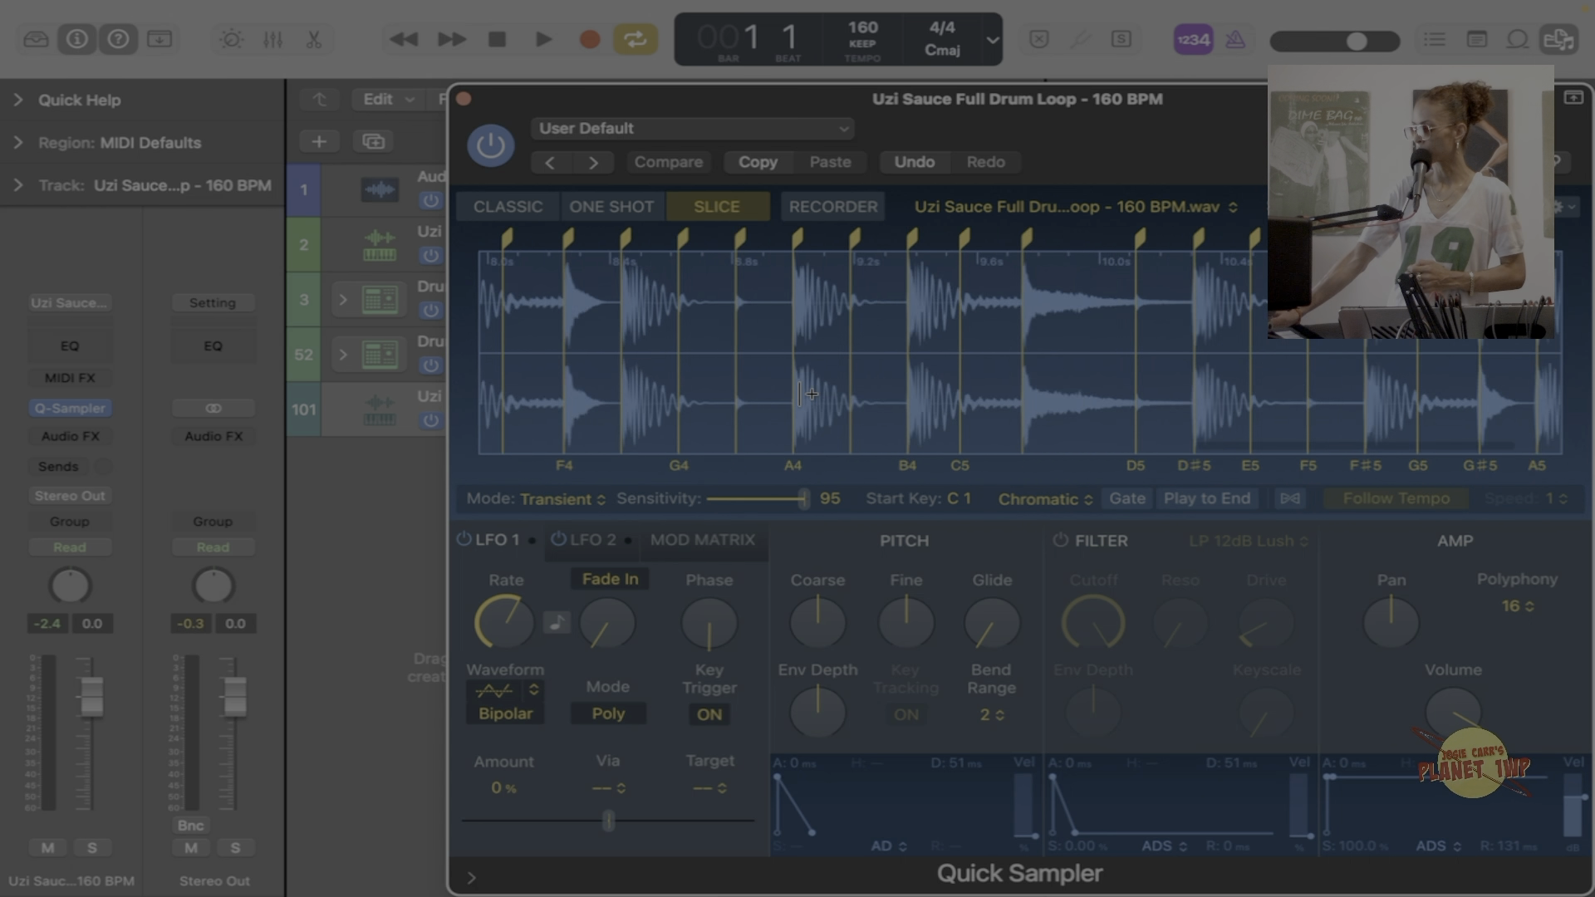
pyautogui.hscroll(2, 808, 395)
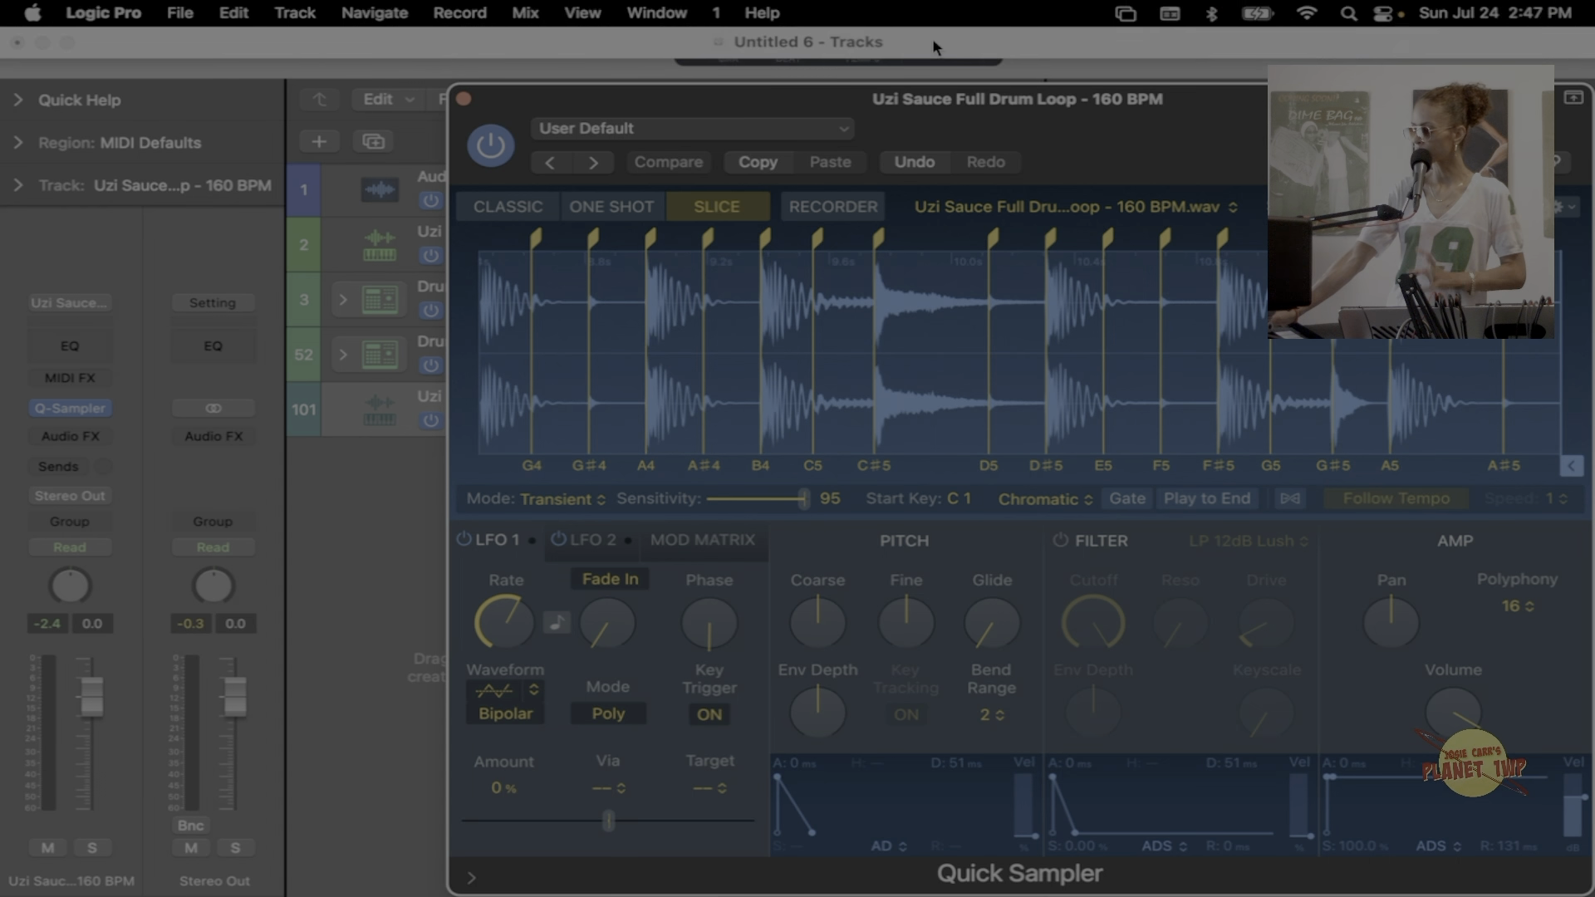
pyautogui.moveTo(997, 103); pyautogui.dragTo(688, 75)
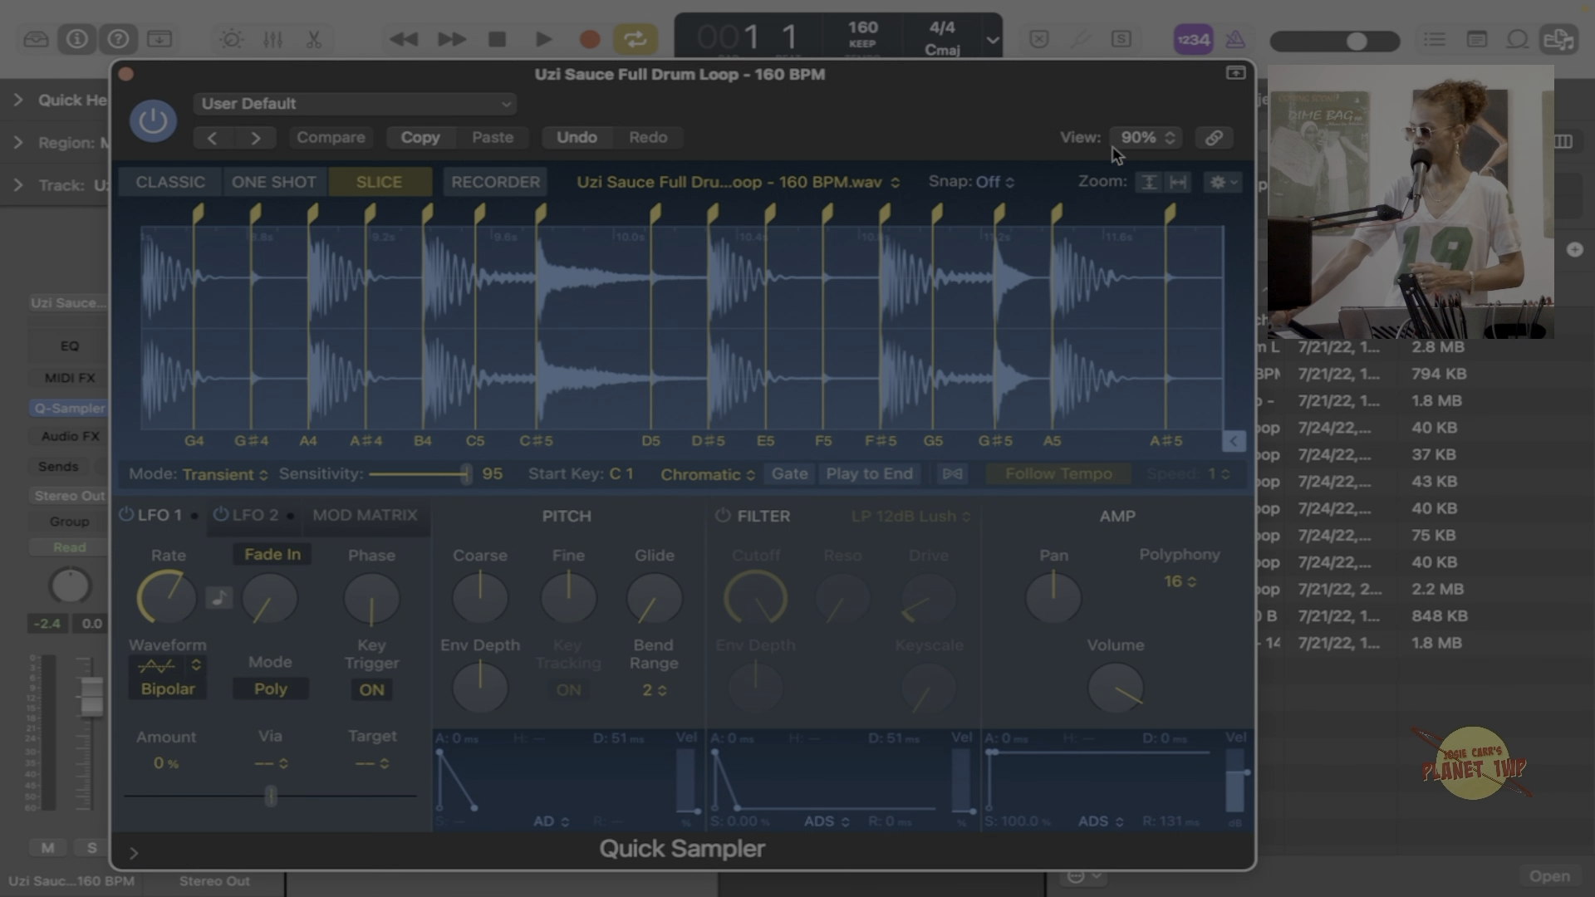
pyautogui.click(1231, 185)
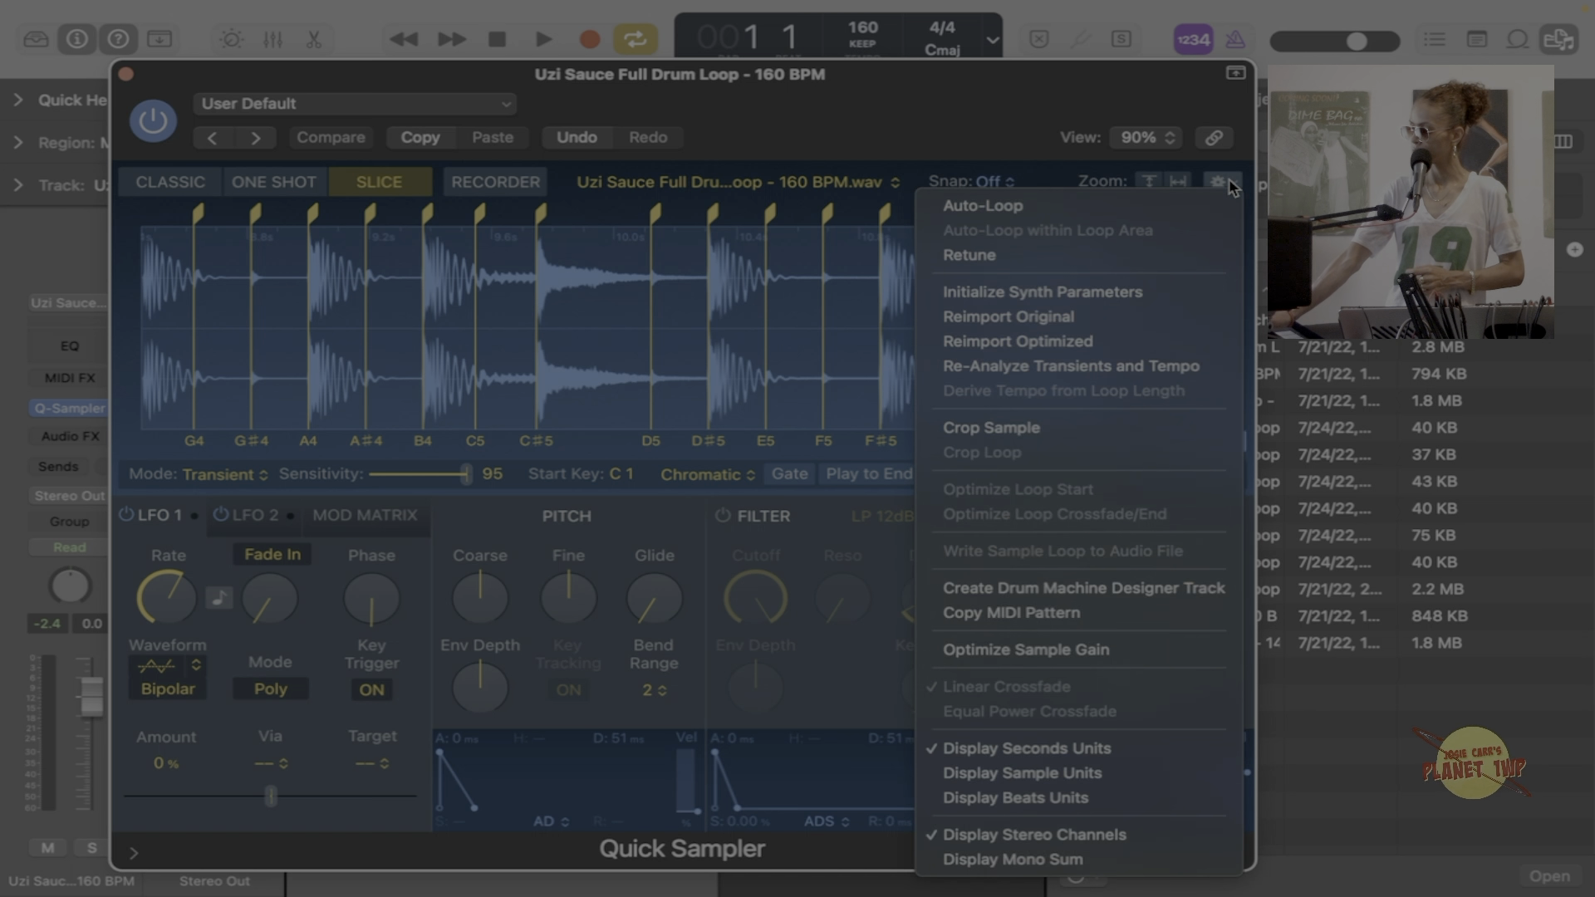
pyautogui.click(1123, 581)
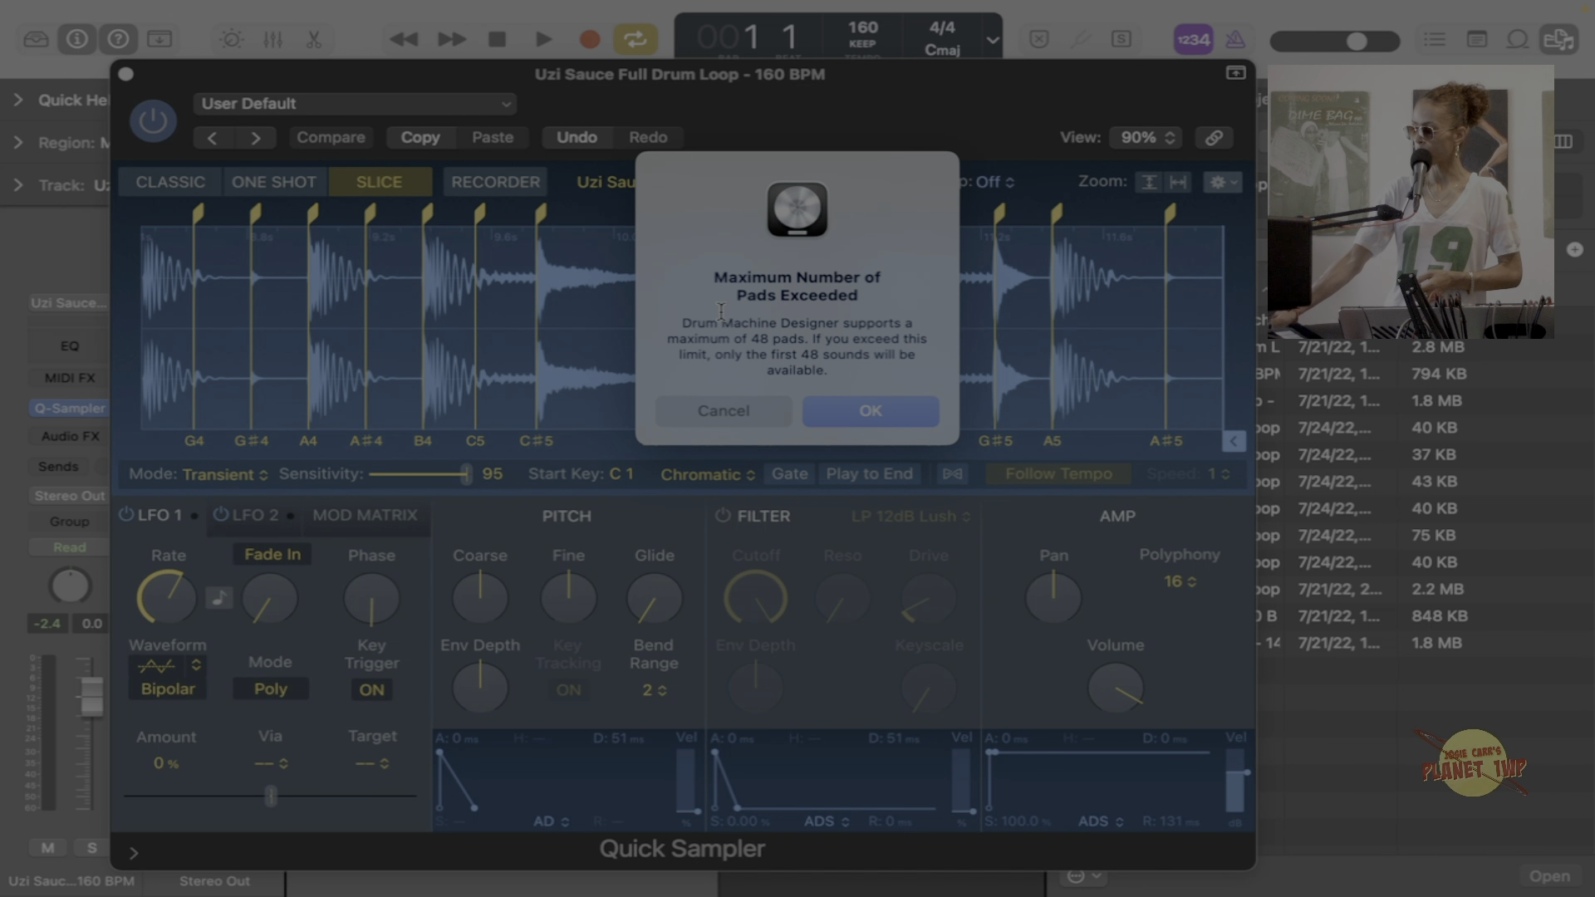
pyautogui.click(912, 407)
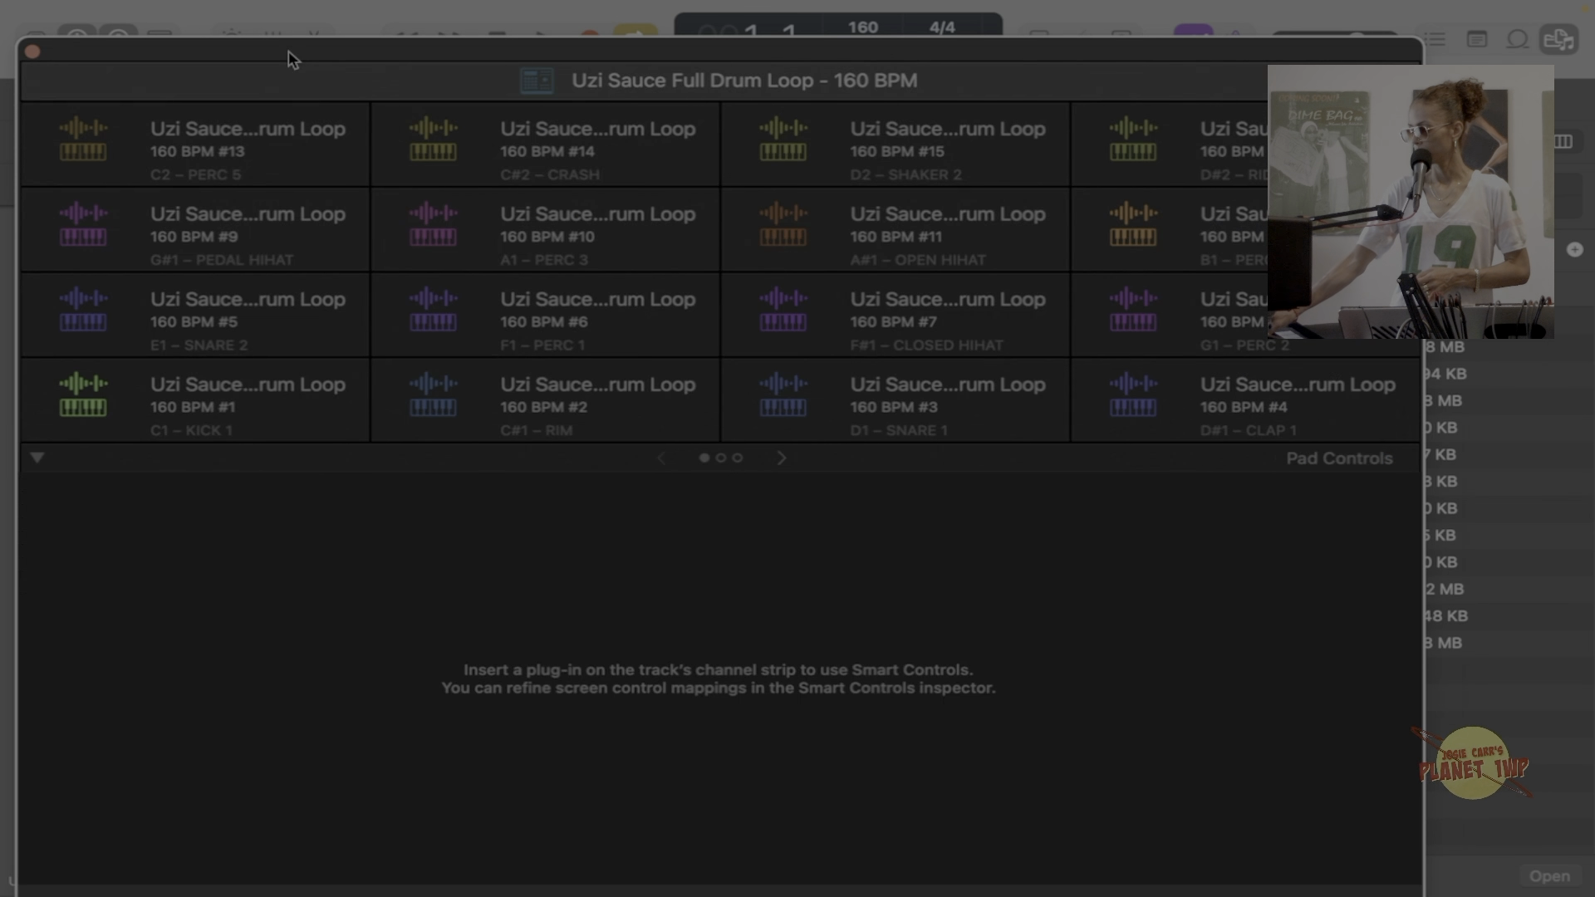
# Rename the C1 pad of the new Drum Machine Designer kit as Kick.
pyautogui.moveTo(287, 50); pyautogui.dragTo(484, 29)
pyautogui.click(374, 362)
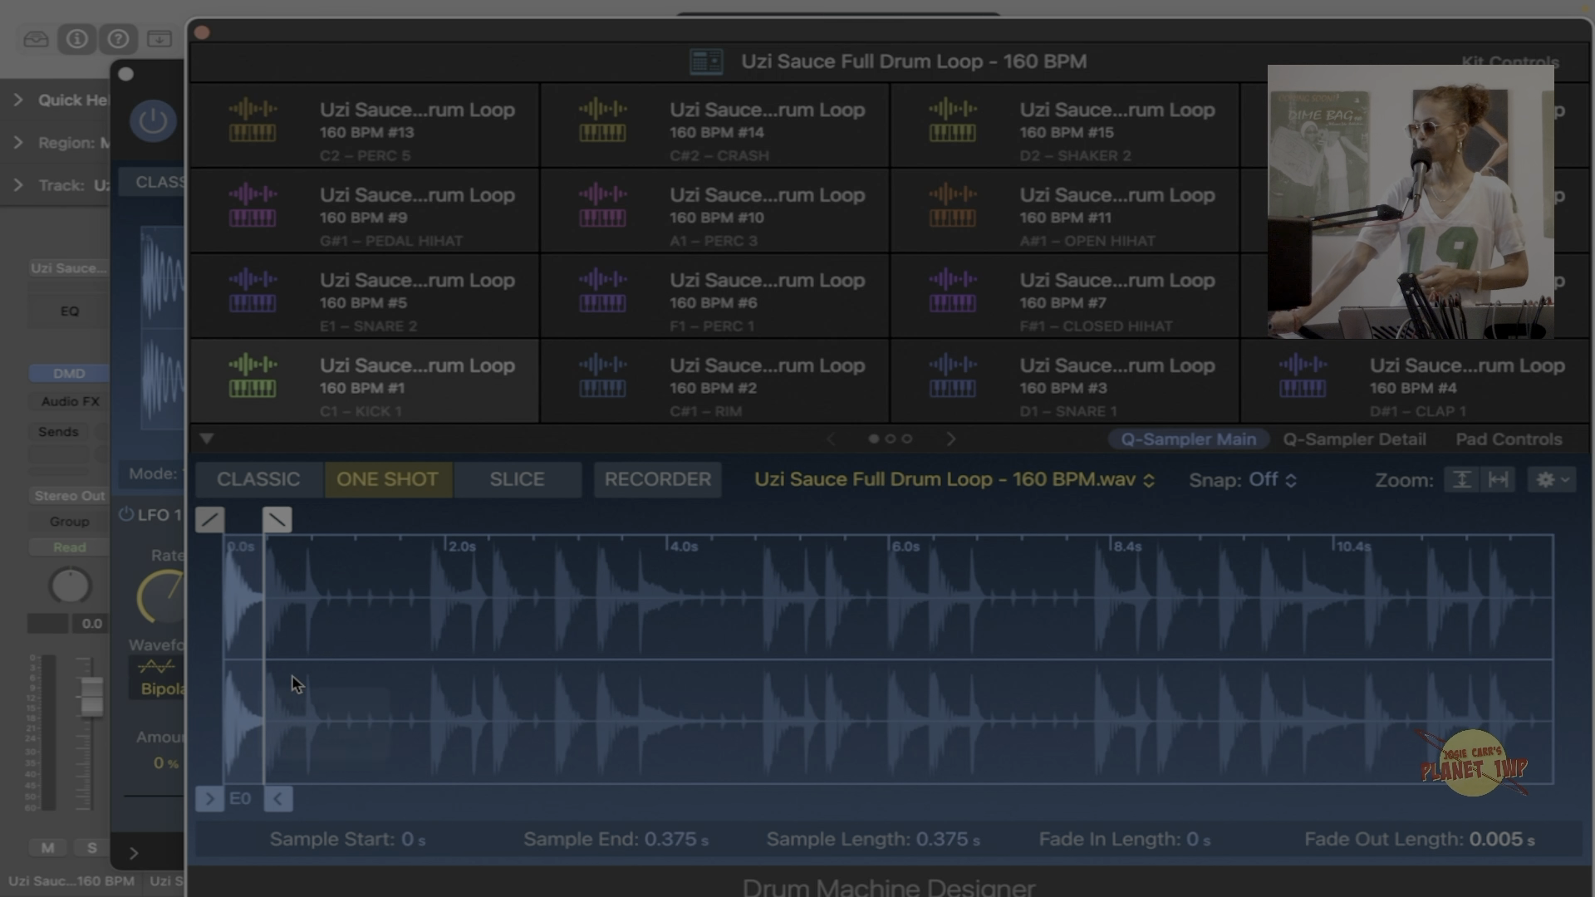
pyautogui.doubleClick(409, 365)
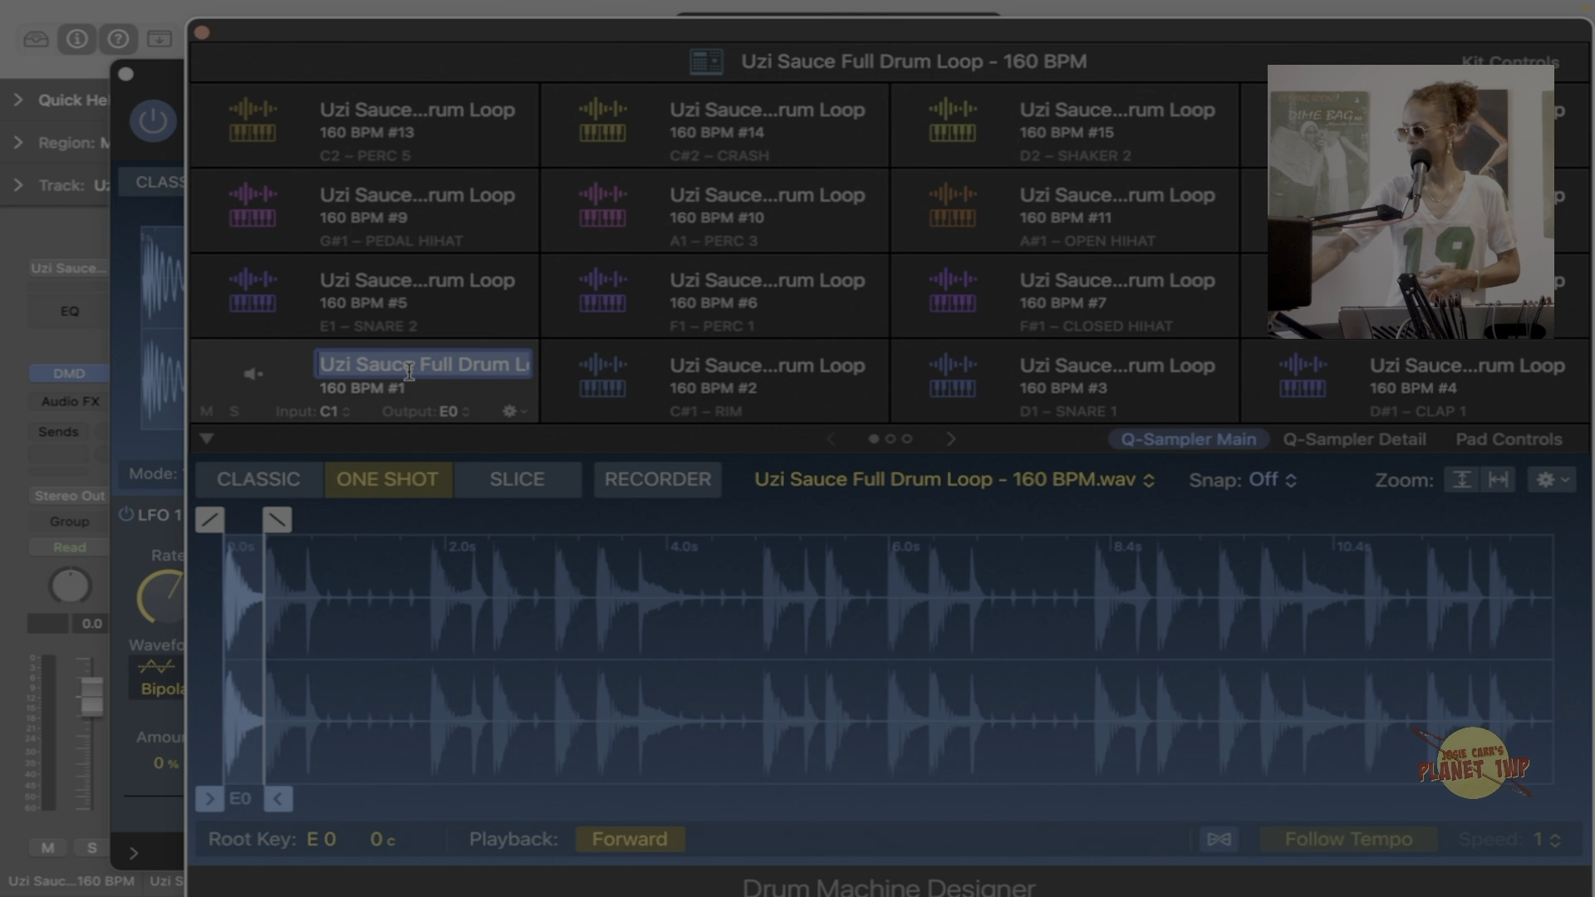
pyautogui.write('Ki')
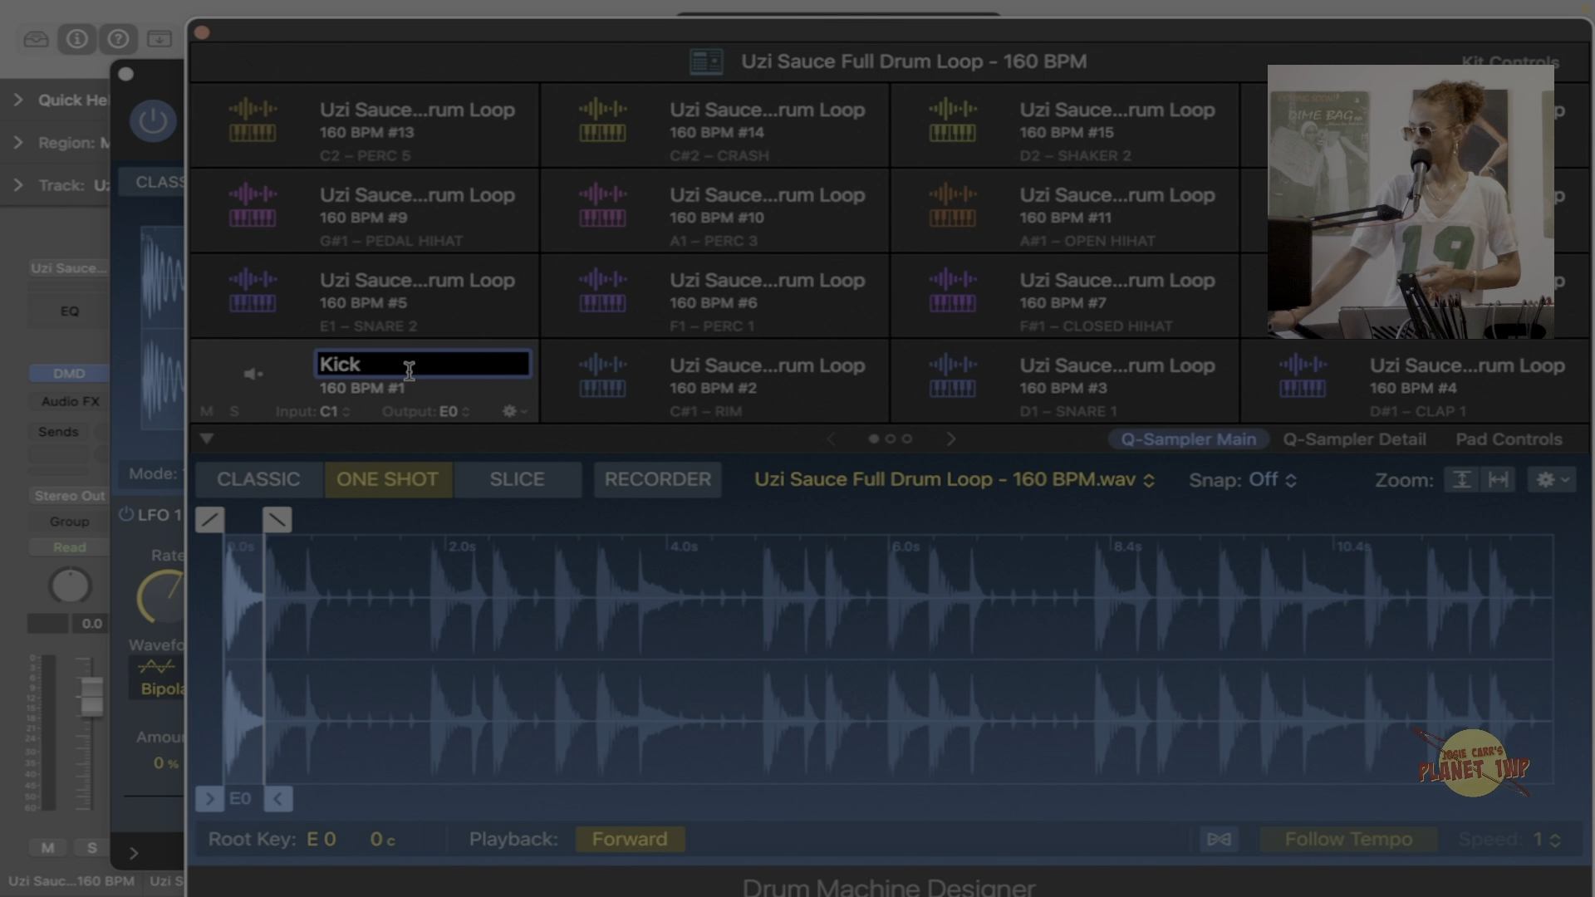
pyautogui.write('ck')
pyautogui.press('Return')
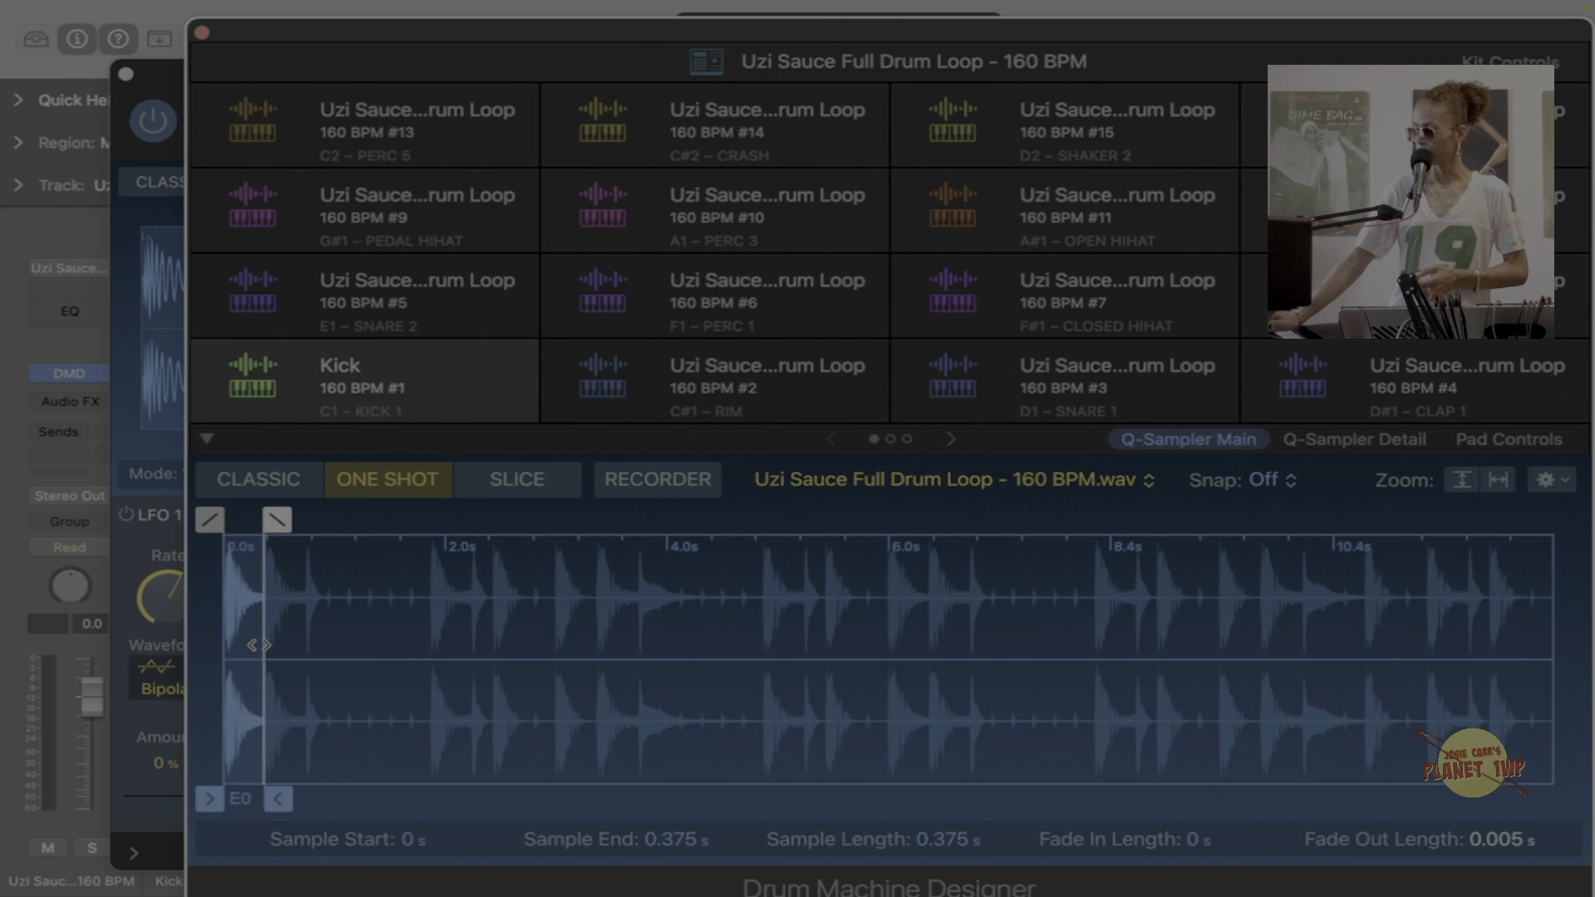
# Crop the Kick pad's sample to its slice and show the pad's detailed Quick Sampler settings.
pyautogui.rightClick(243, 636)
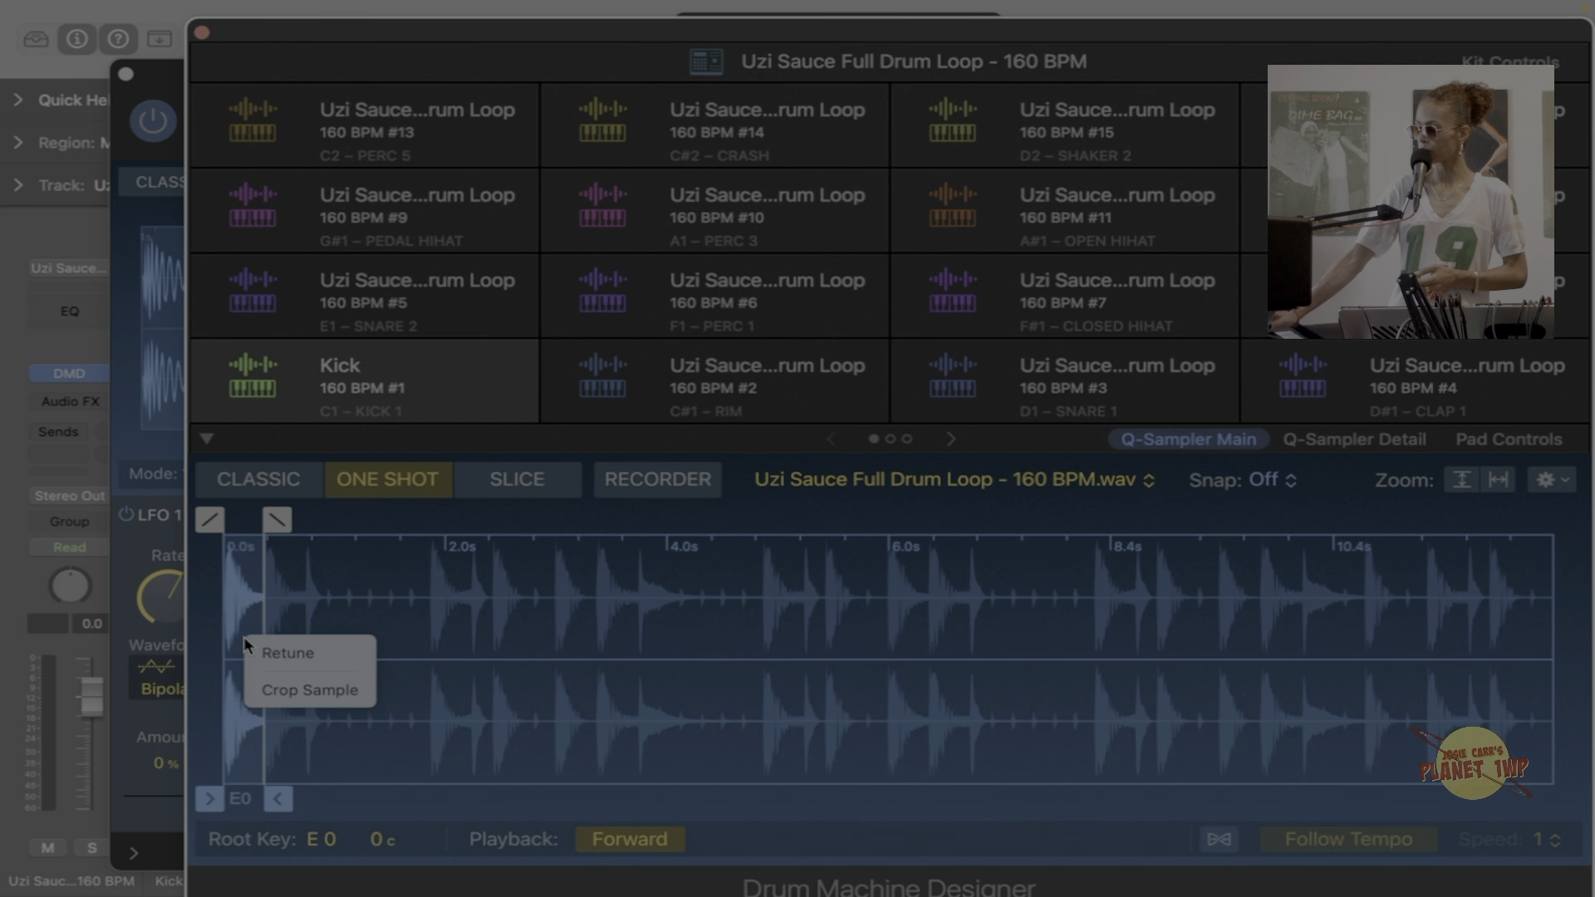
pyautogui.click(312, 689)
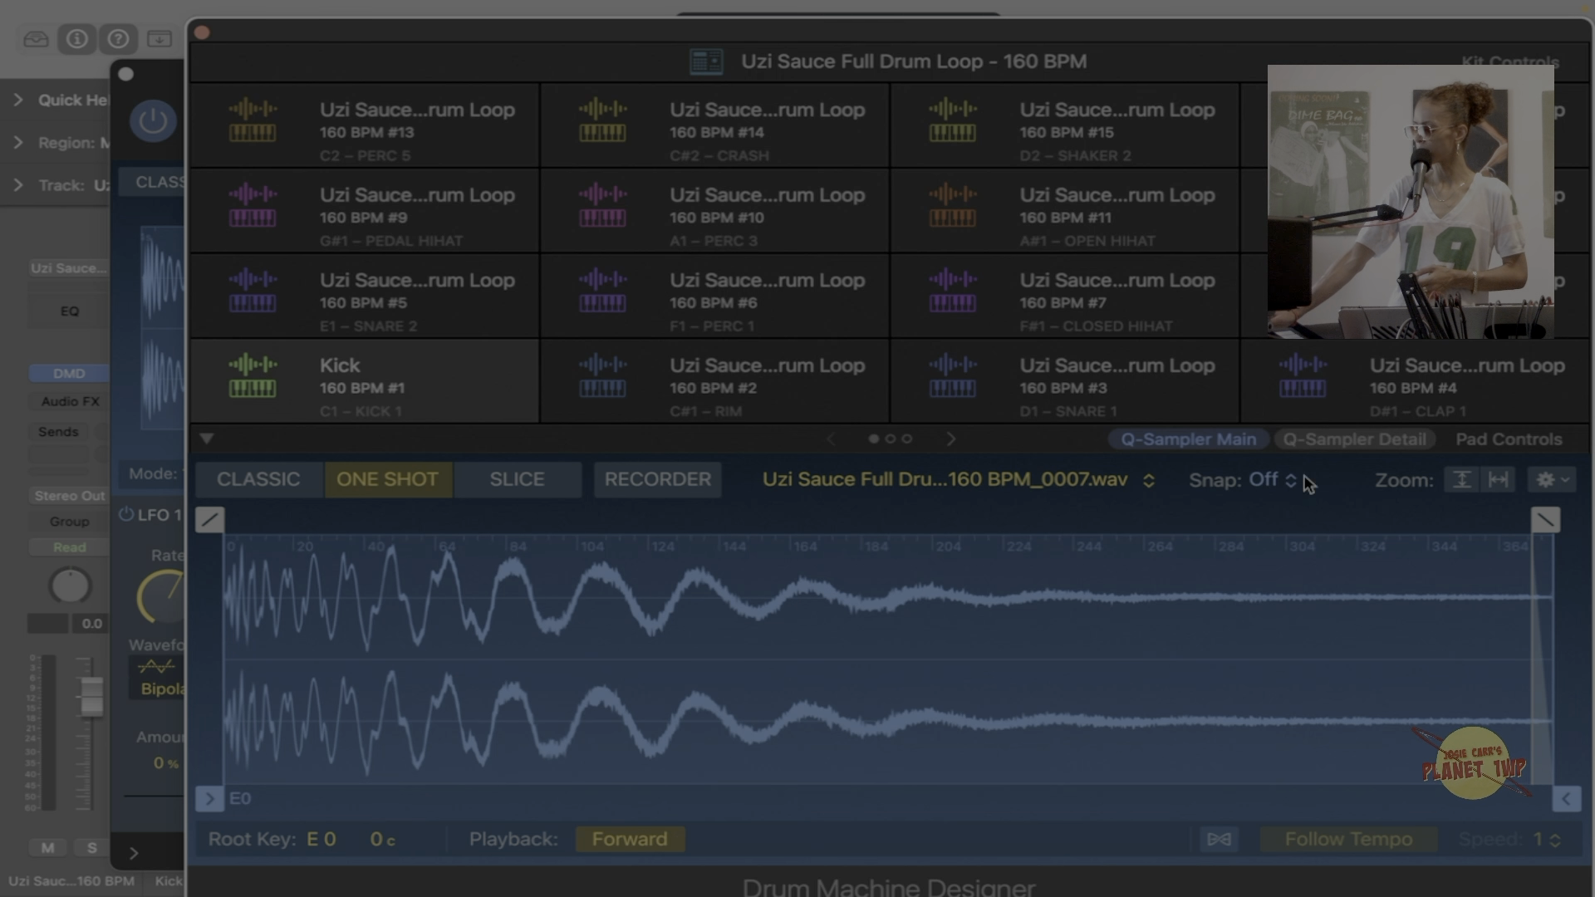
pyautogui.click(1309, 438)
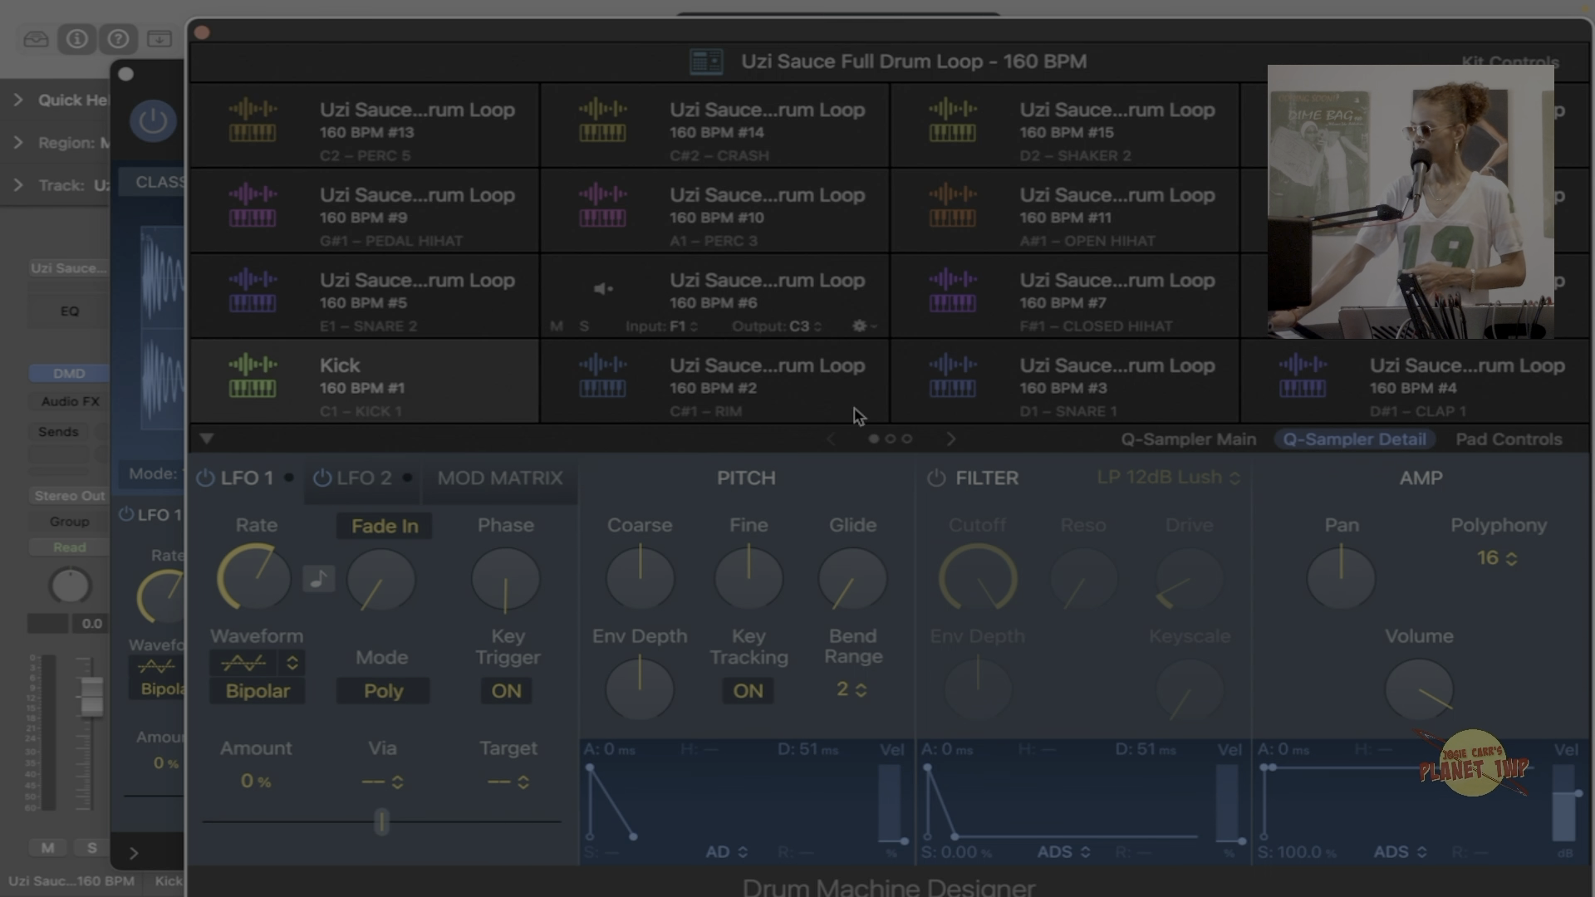
pyautogui.click(784, 377)
pyautogui.click(521, 383)
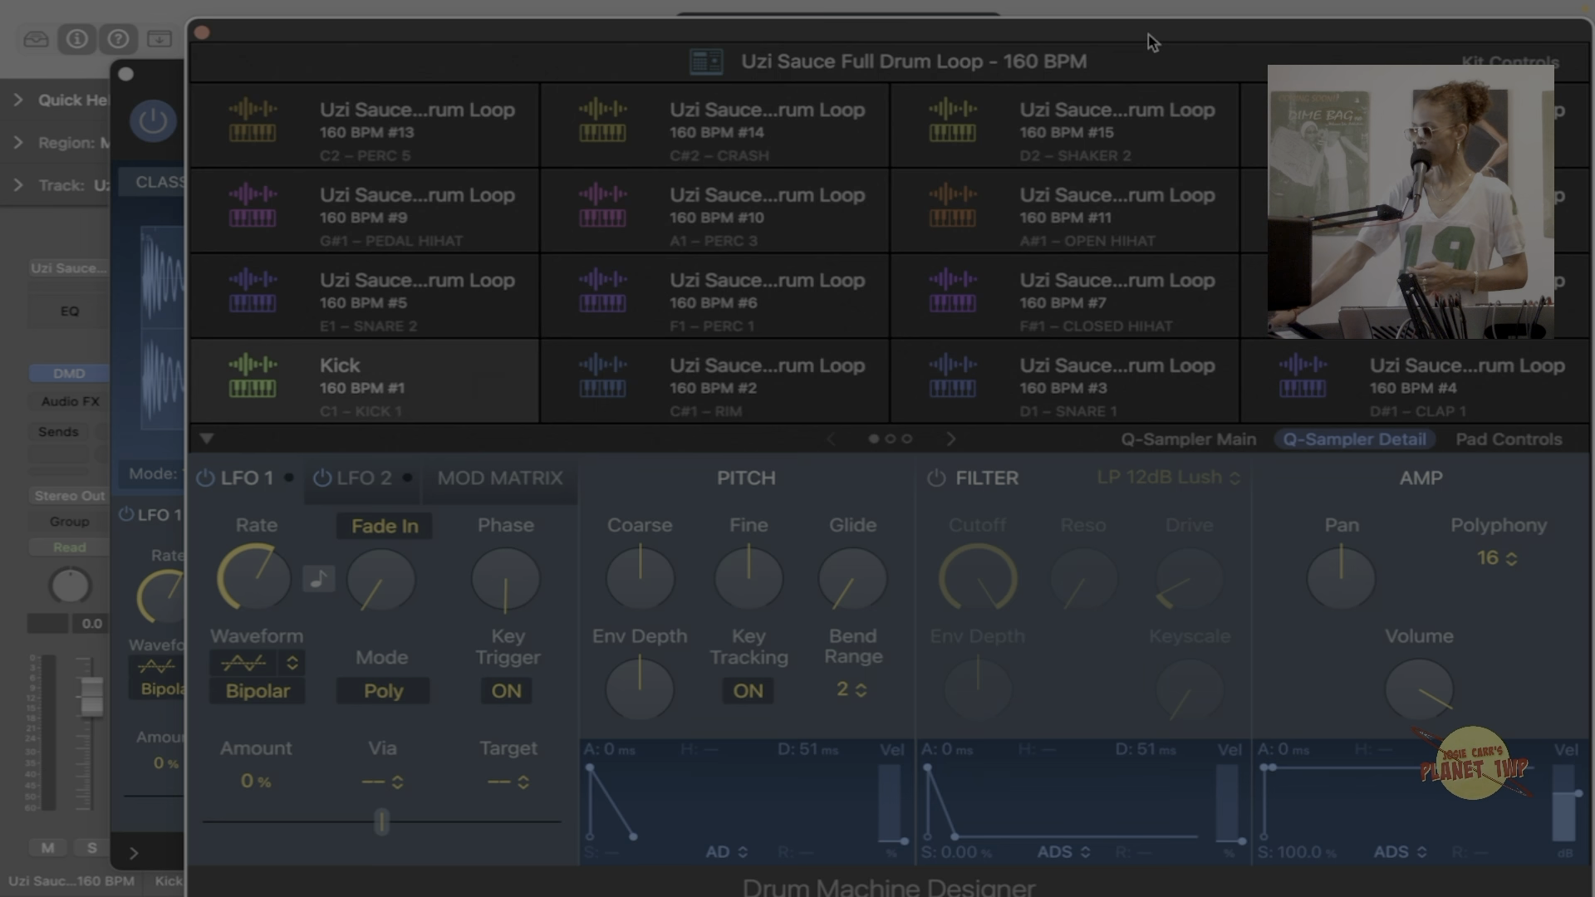
# Close the original loop's Quick Sampler window and show the whole kit's patch in the Library.
pyautogui.moveTo(1151, 40); pyautogui.dragTo(1201, 38)
pyautogui.click(135, 85)
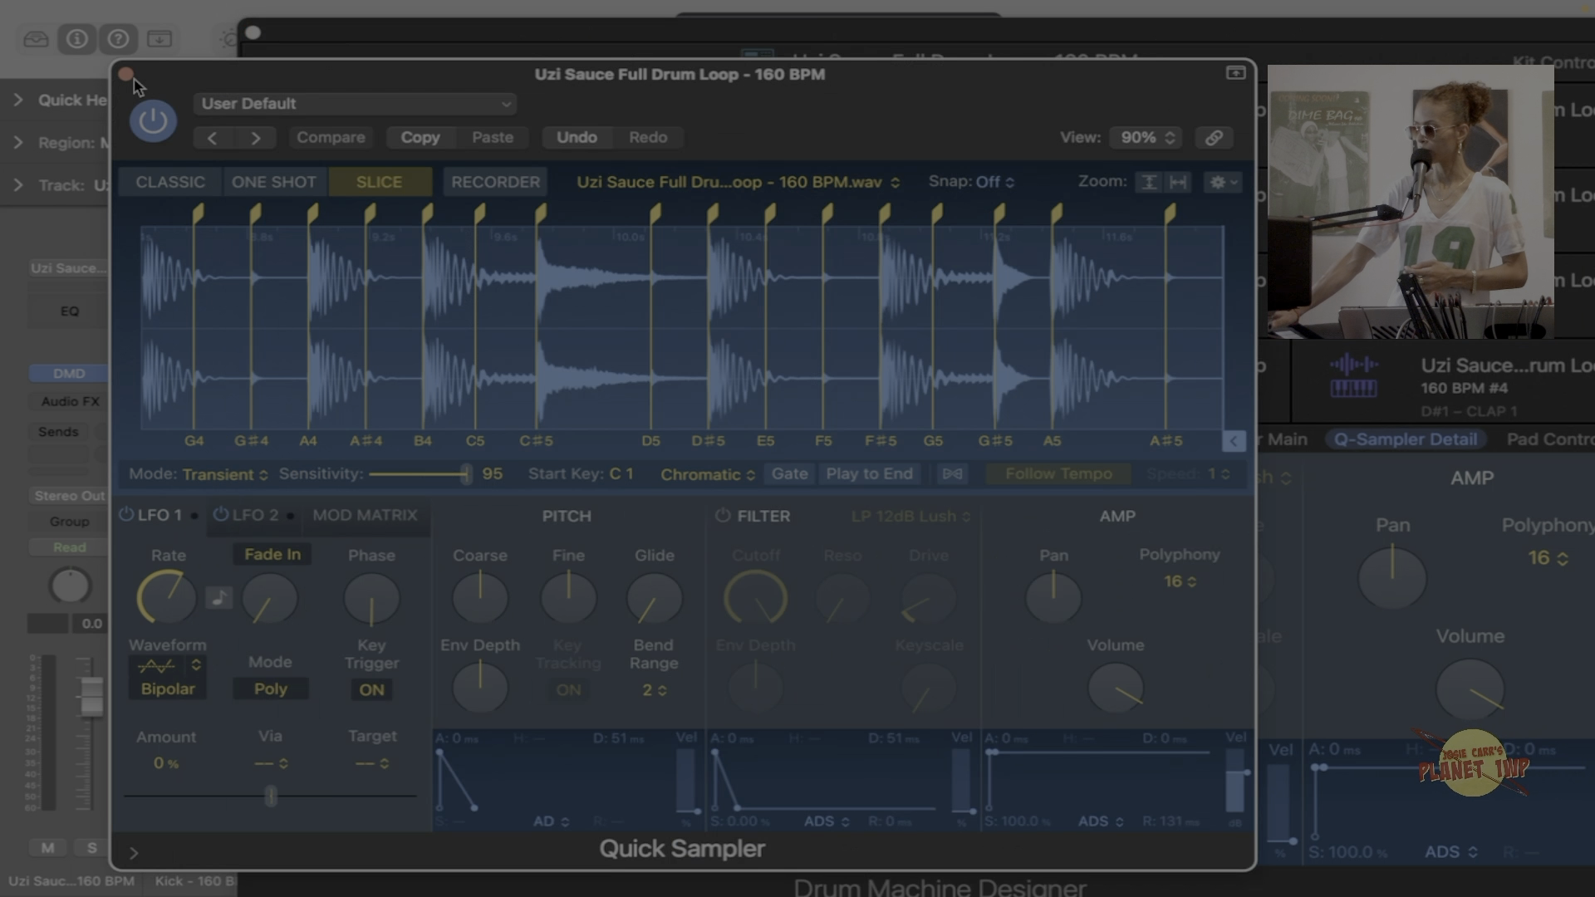
pyautogui.click(126, 74)
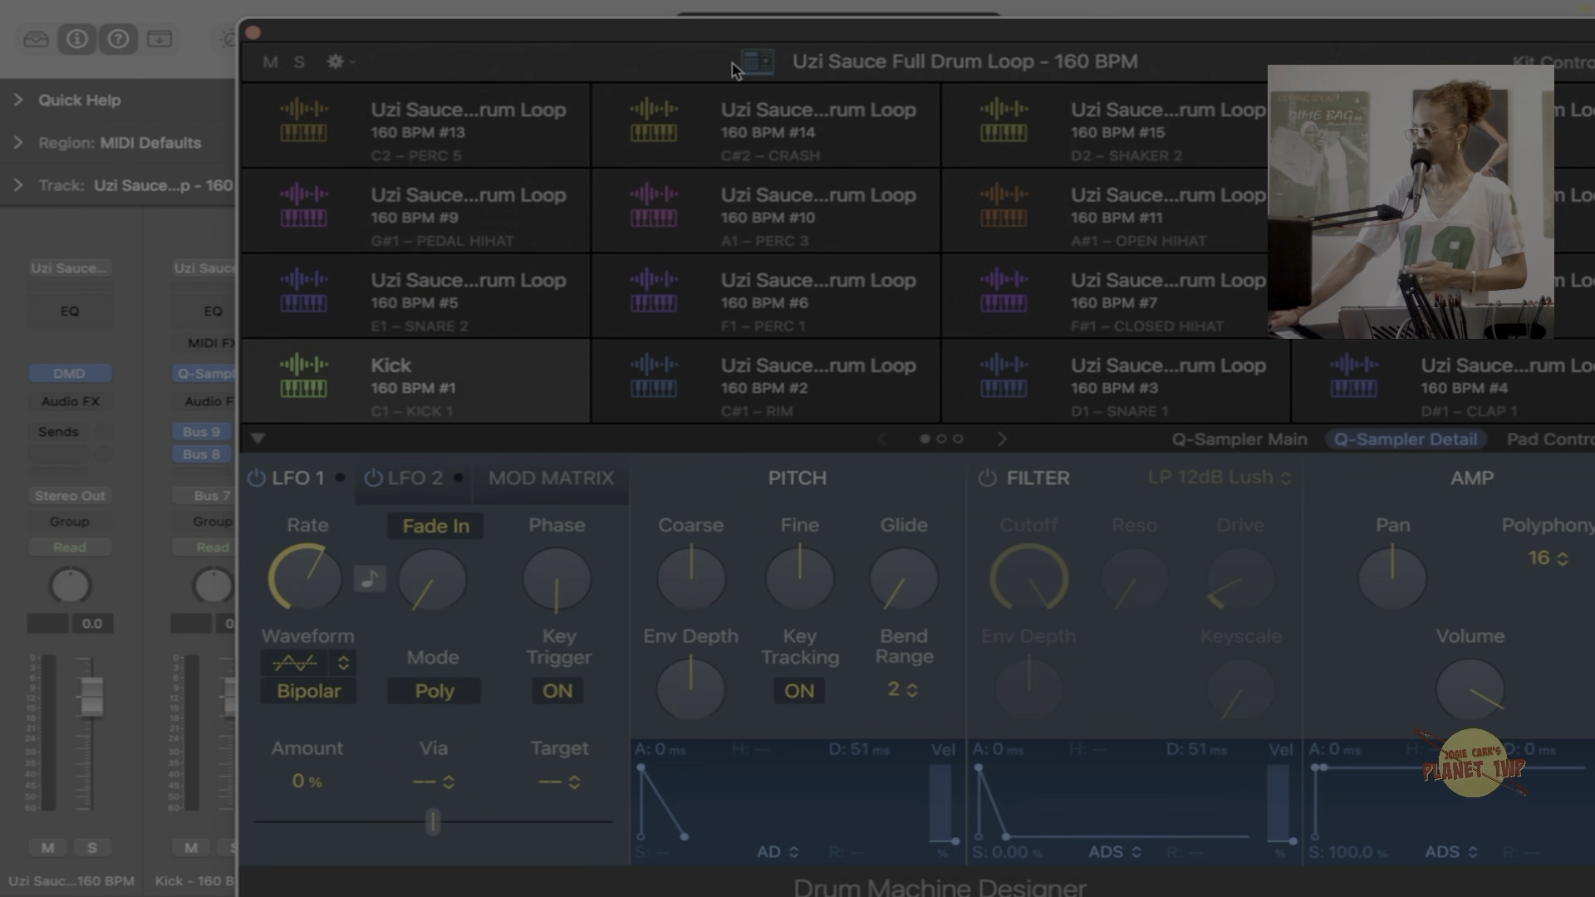
pyautogui.click(757, 63)
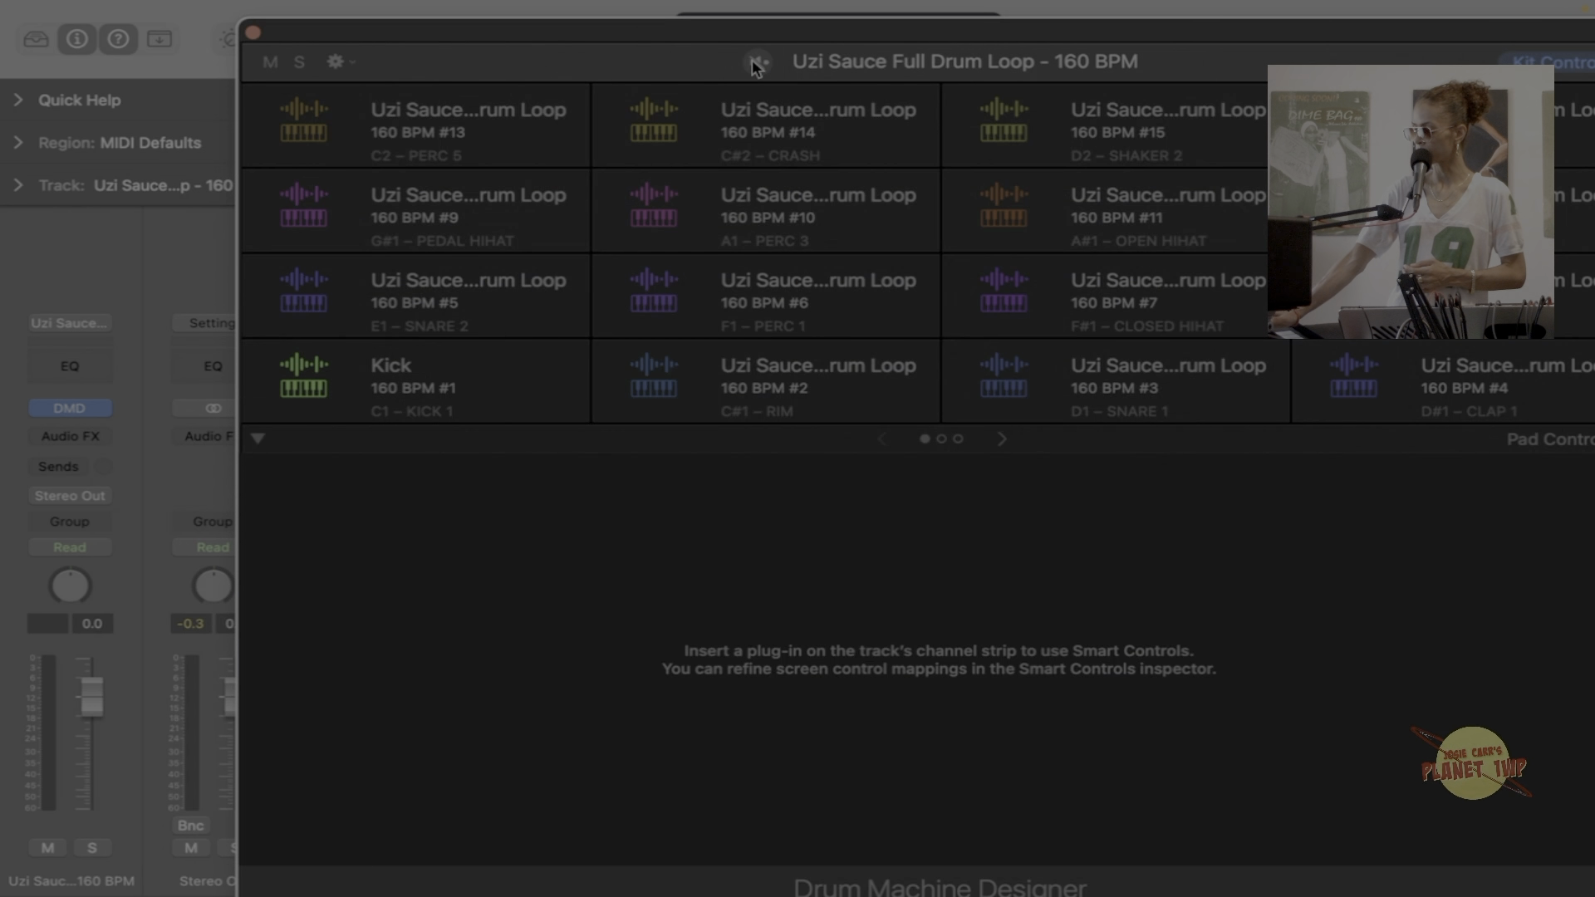
pyautogui.click(33, 40)
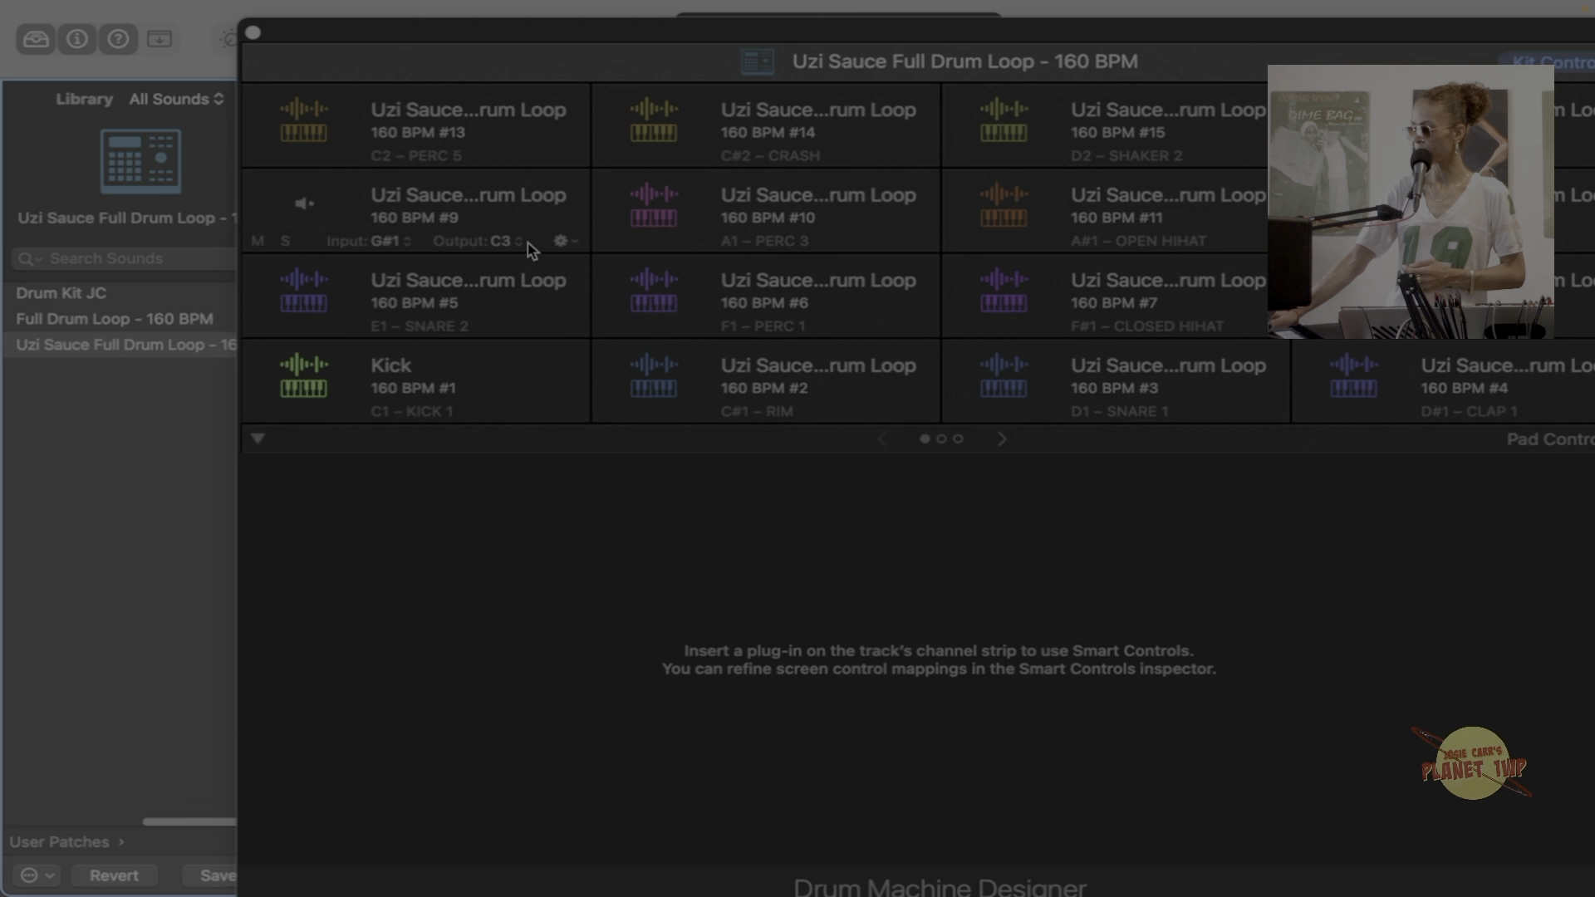
pyautogui.moveTo(537, 32); pyautogui.dragTo(786, 17)
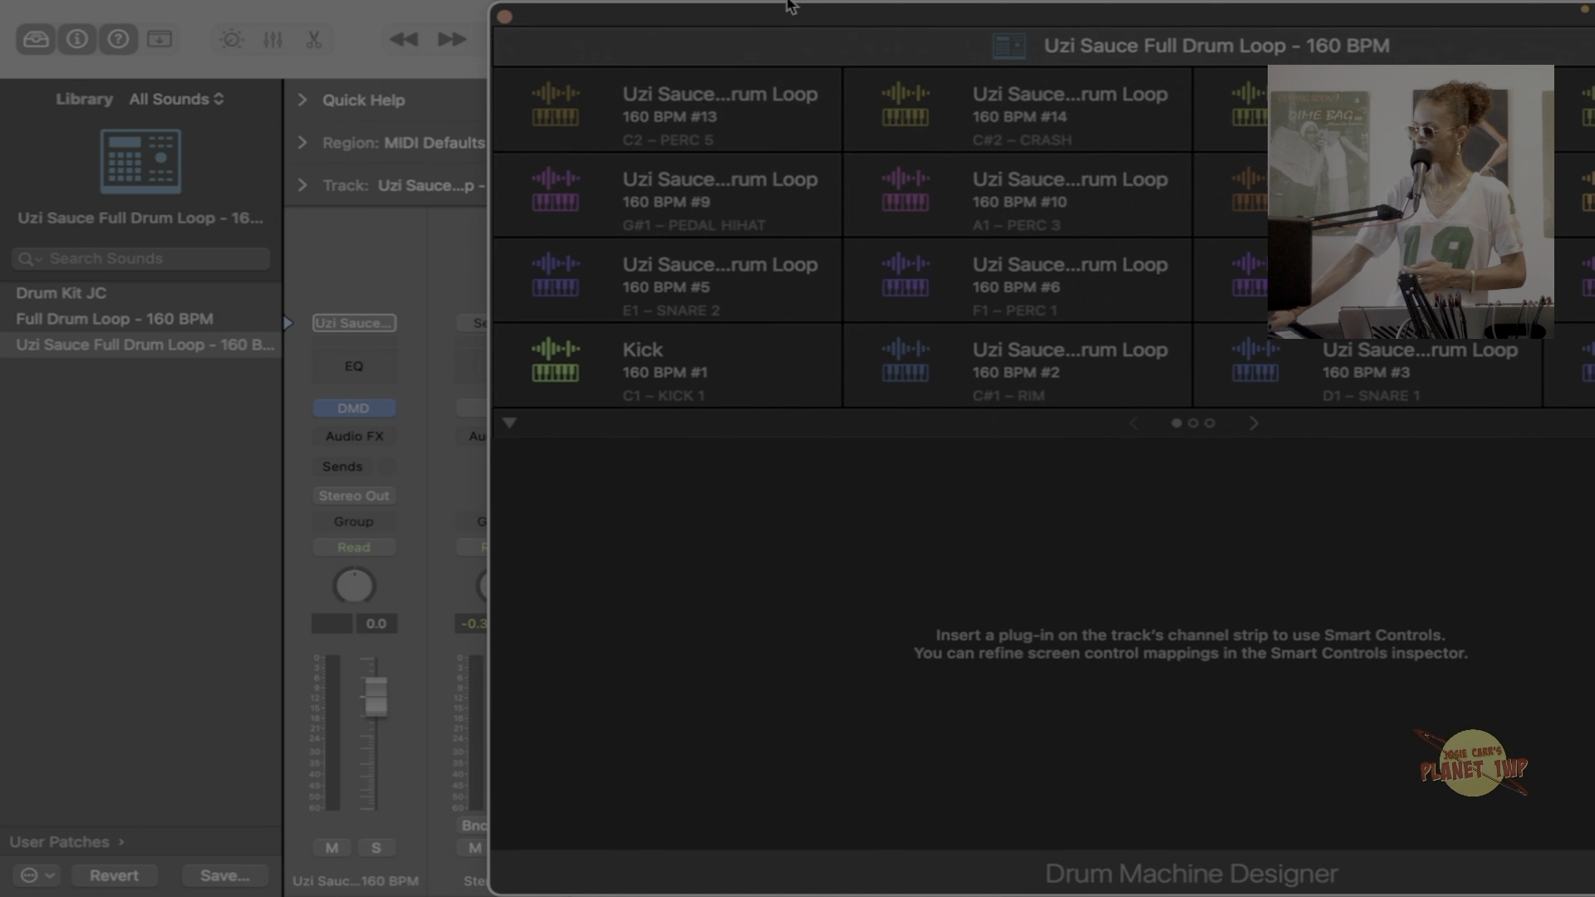
# Check the kit's Save Patch dialog without saving, and close the Drum Machine Designer window.
pyautogui.click(218, 875)
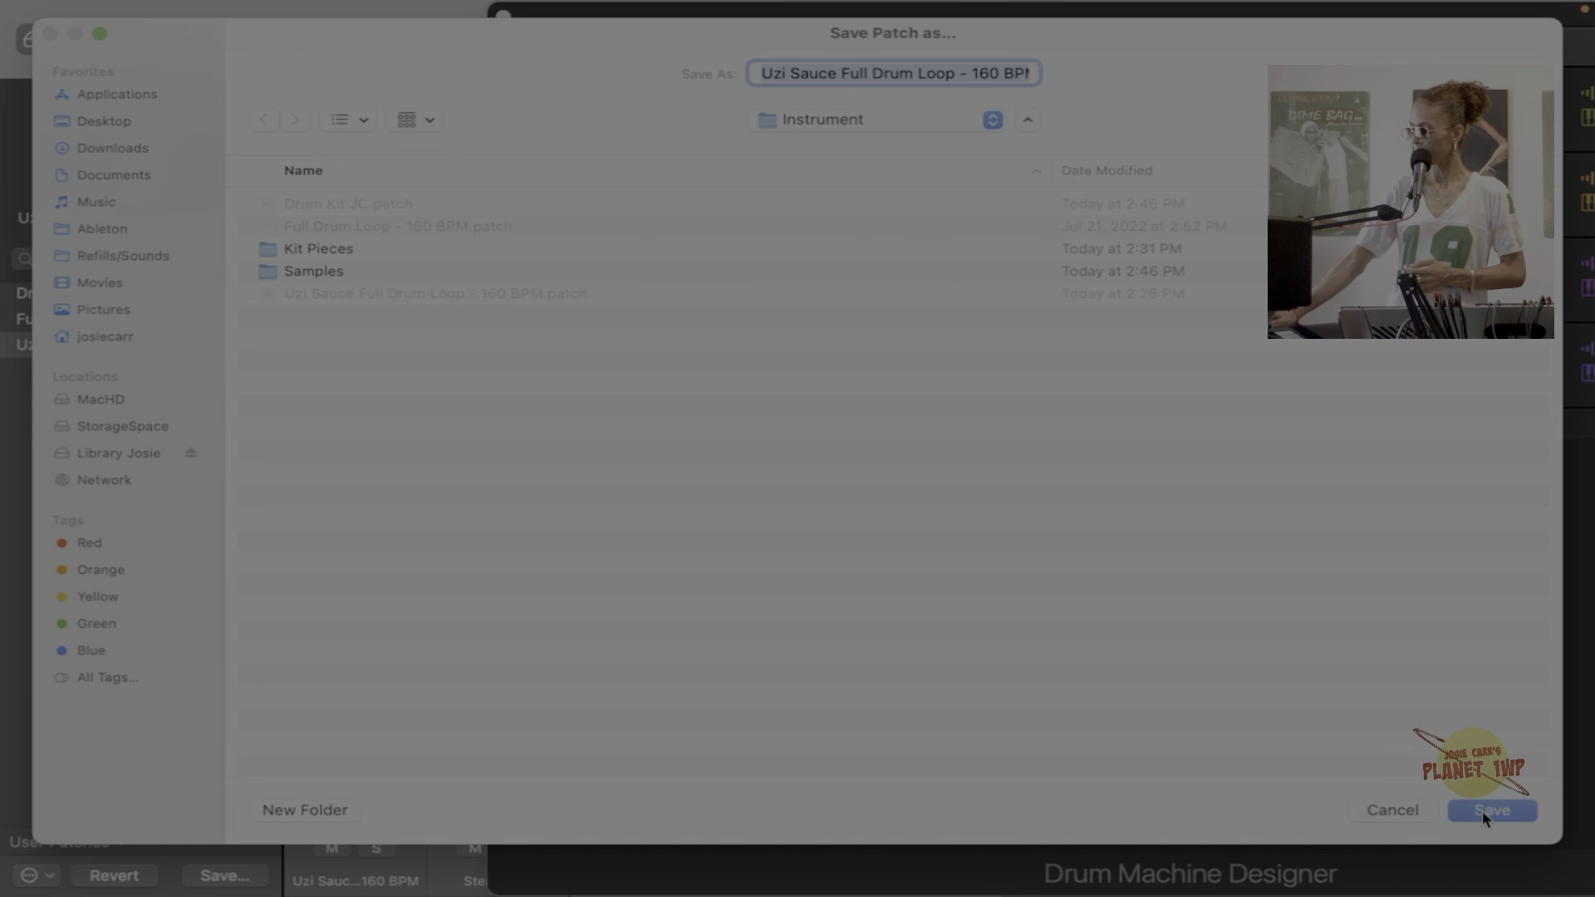
pyautogui.click(1403, 810)
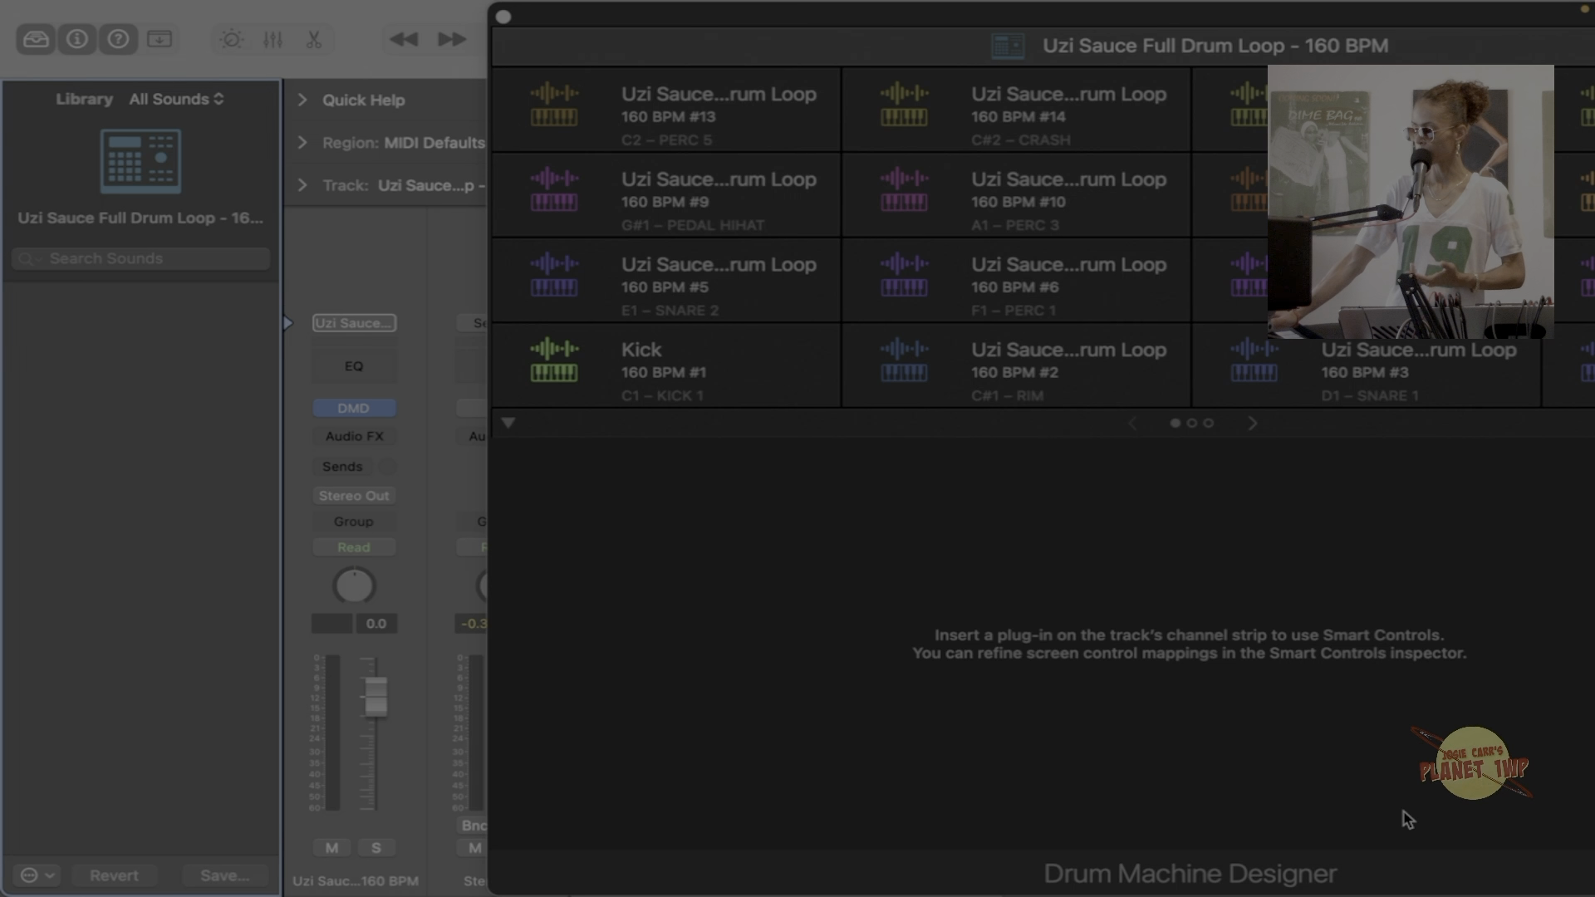
pyautogui.click(504, 16)
pyautogui.click(724, 542)
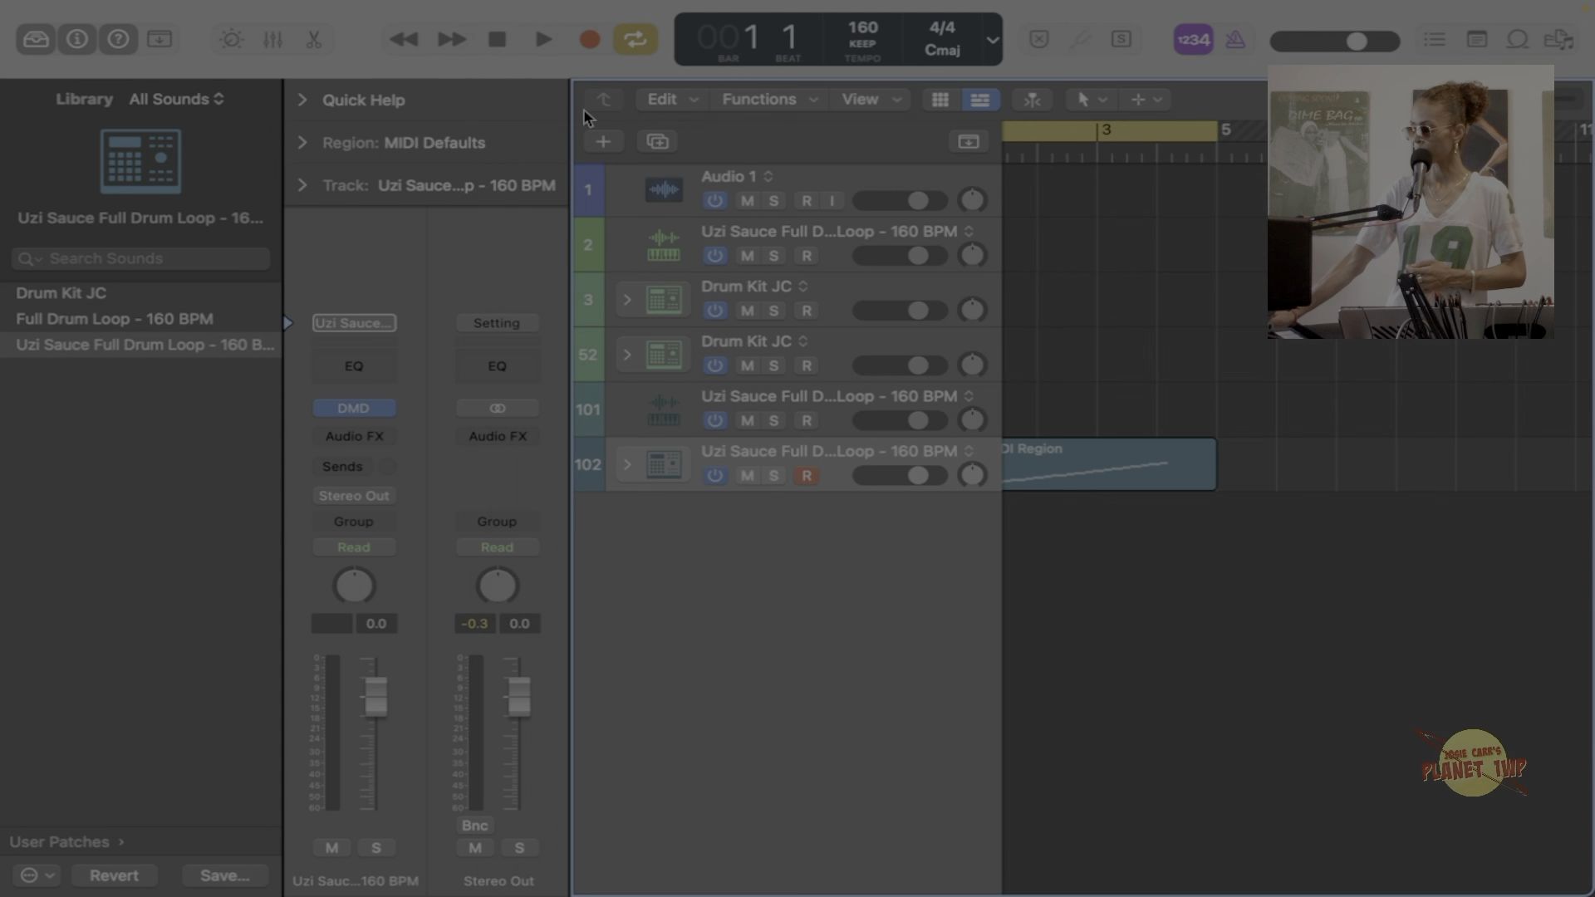
# Create a software instrument track and load the Drum Kit JC user patch onto it.
pyautogui.click(604, 138)
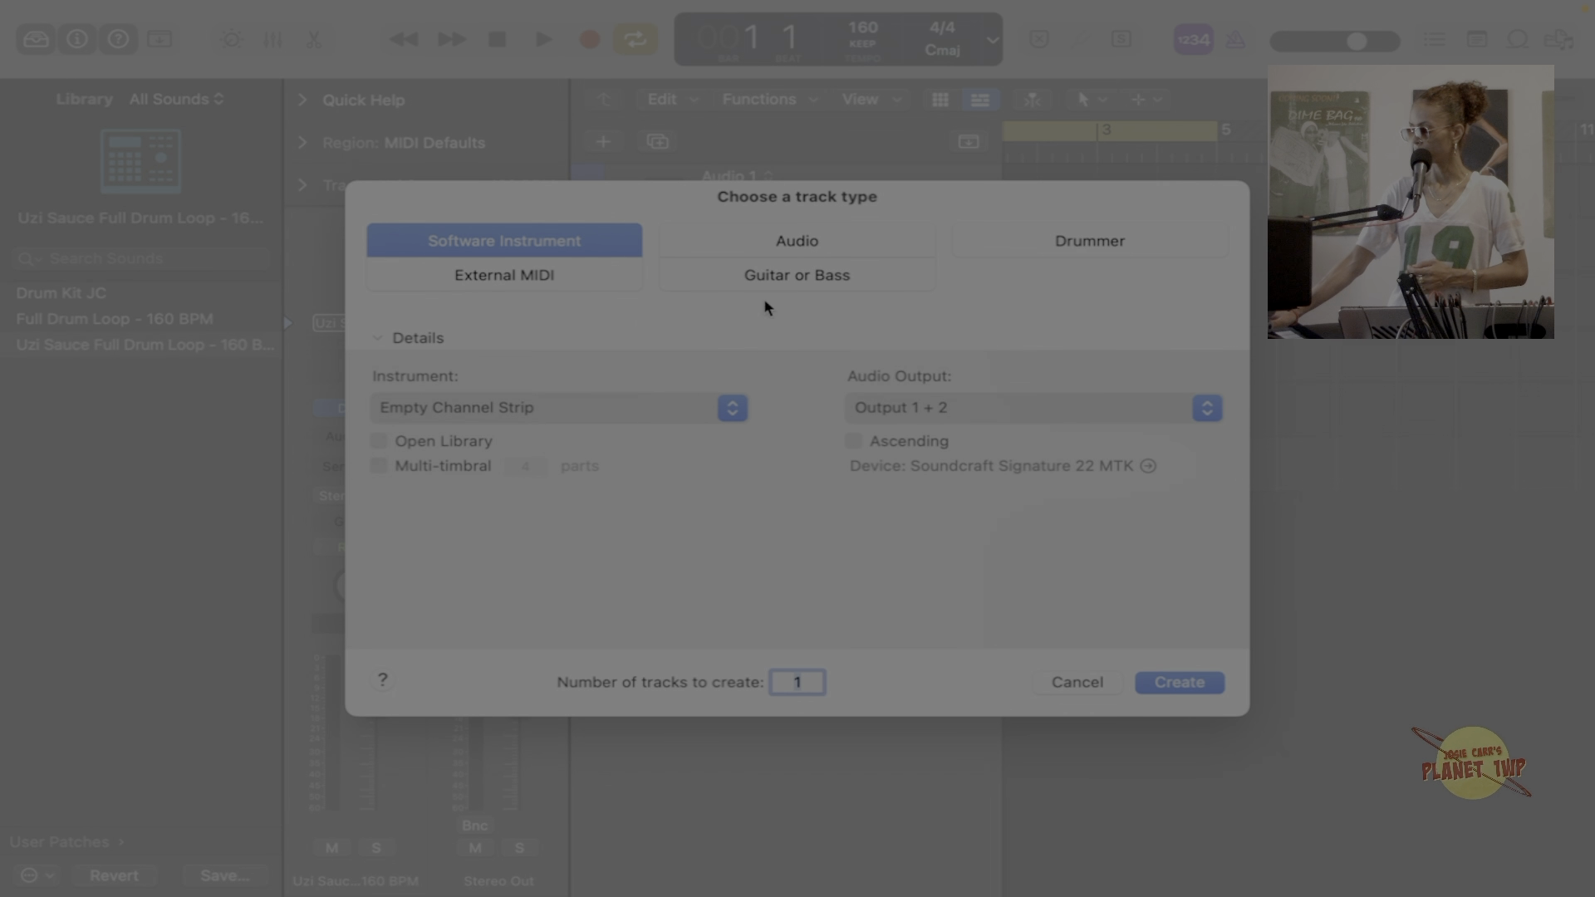
pyautogui.click(1179, 683)
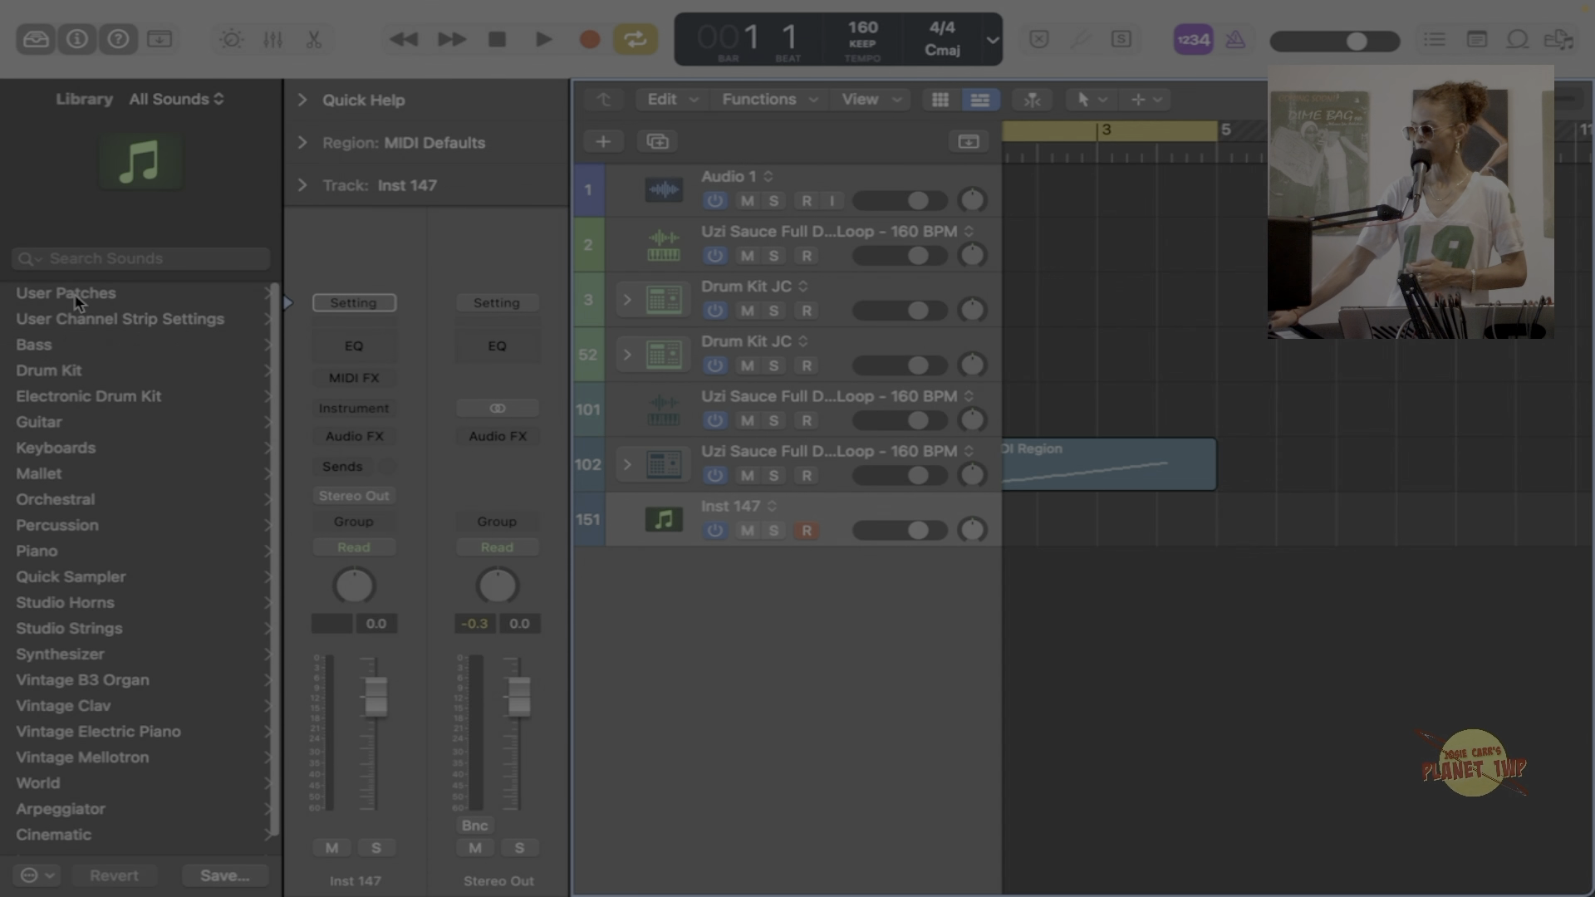
pyautogui.click(76, 295)
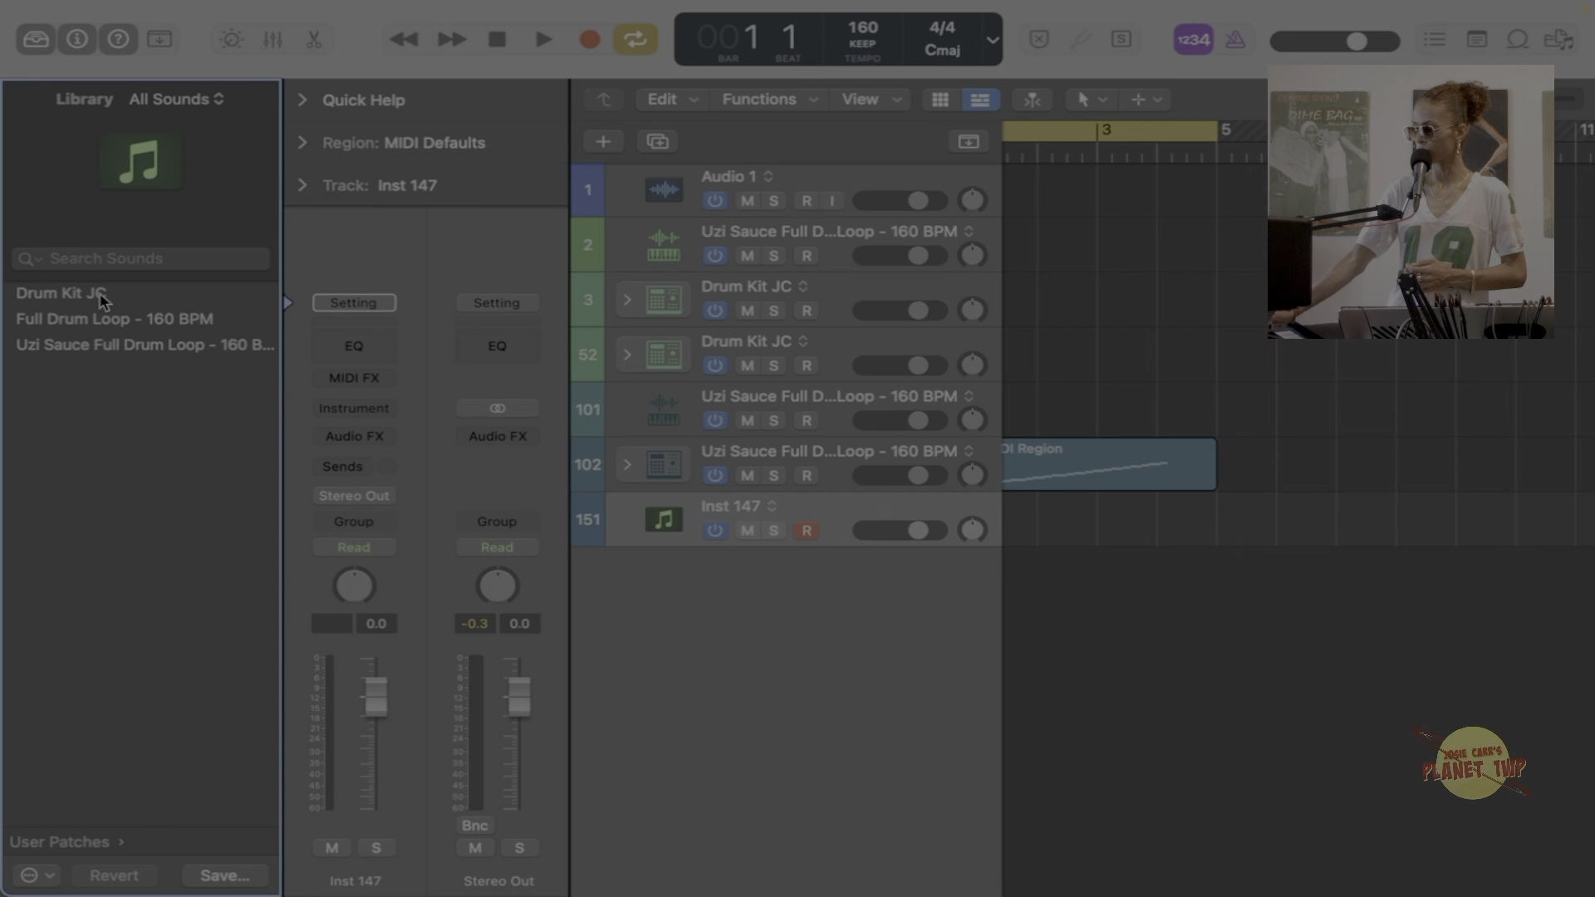
pyautogui.click(101, 299)
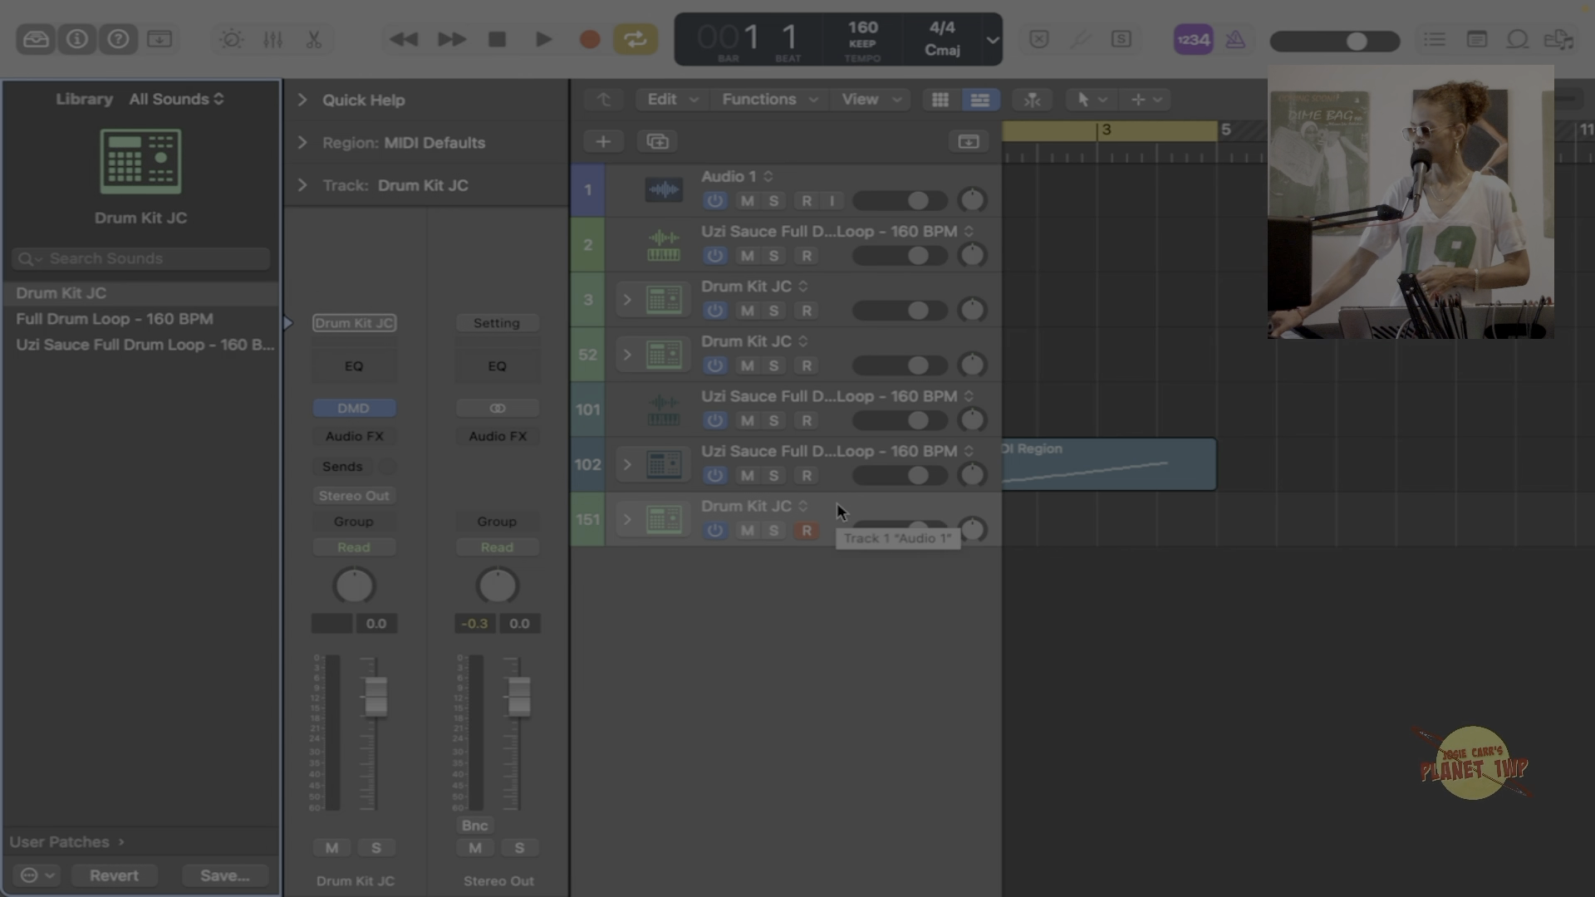
# Open the loaded kit's Drum Machine Designer window and inspect the Clap 1 pad's sampler detail, pad controls and main waveform.
pyautogui.click(354, 407)
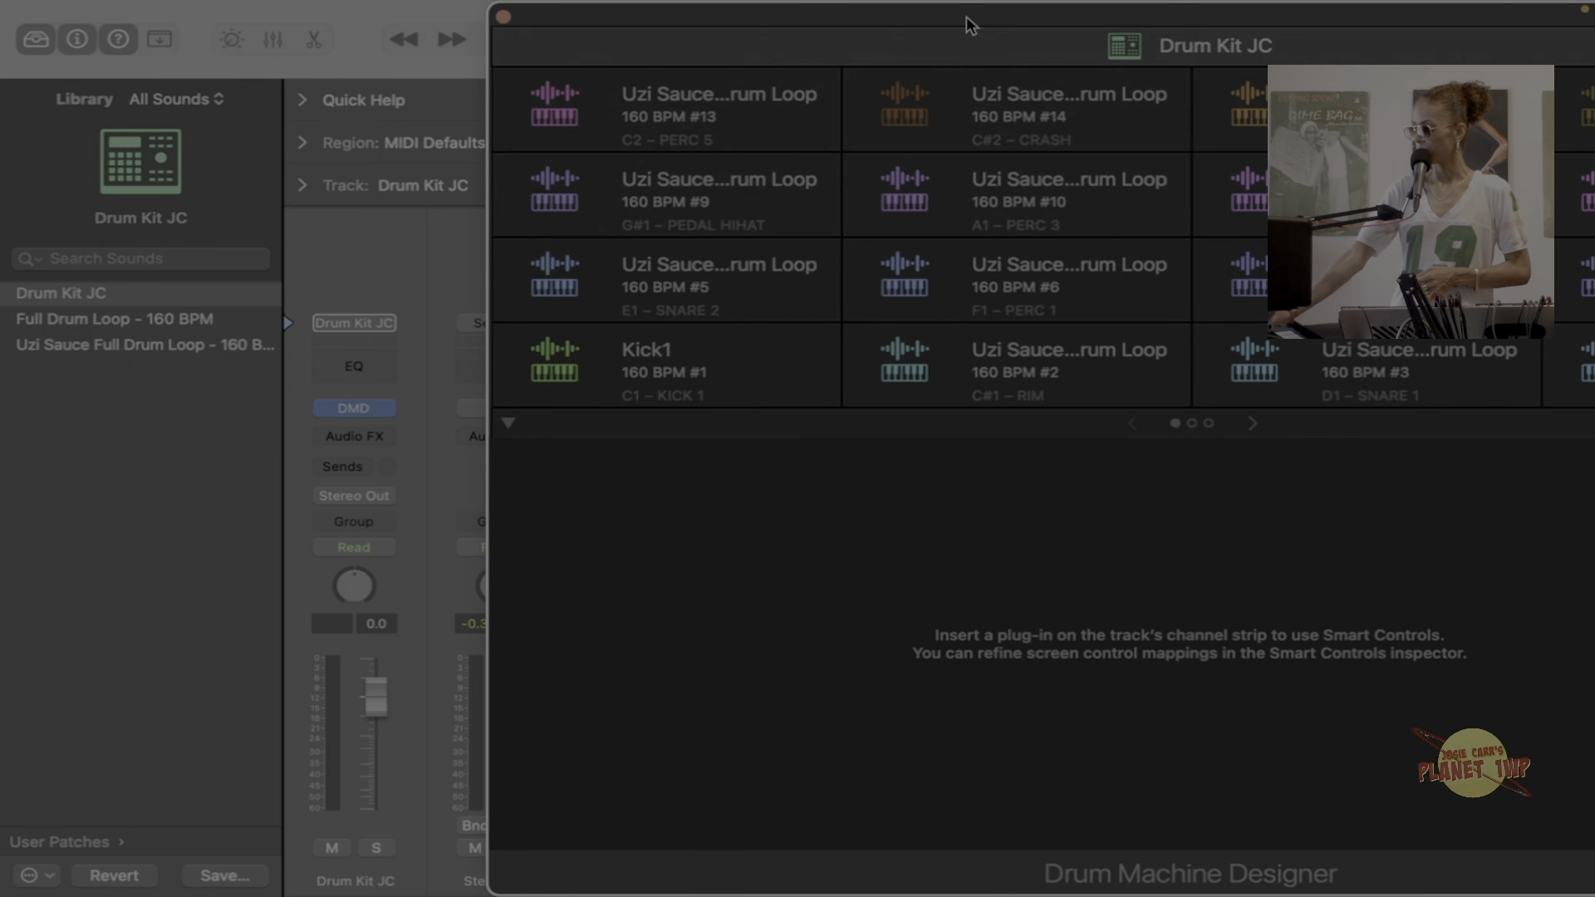
pyautogui.moveTo(970, 25); pyautogui.dragTo(561, 25)
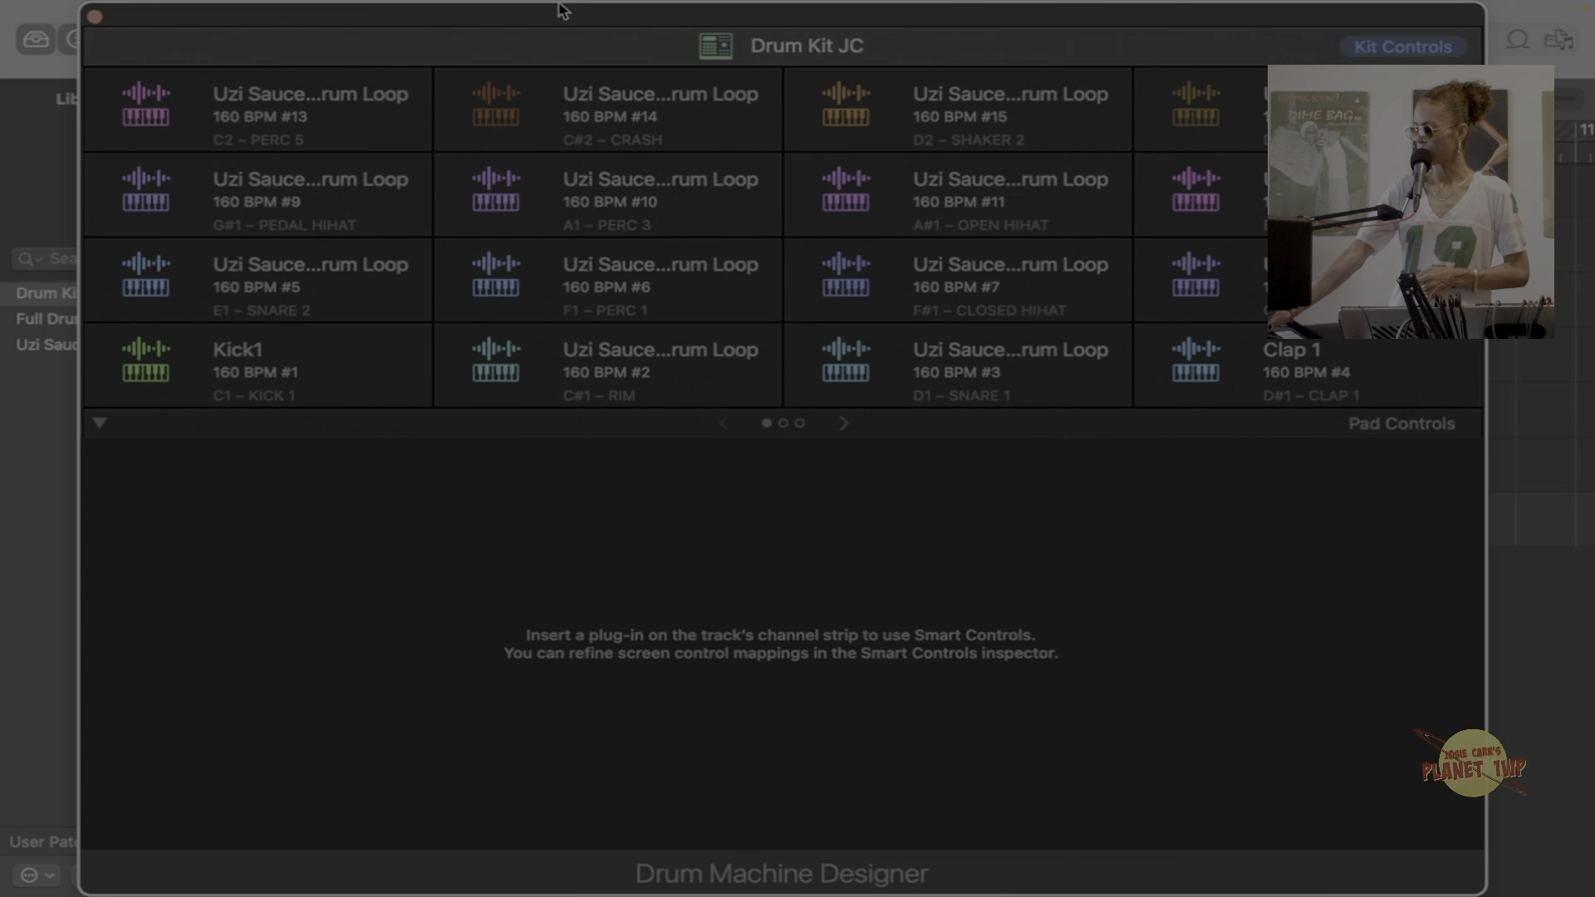
pyautogui.click(304, 355)
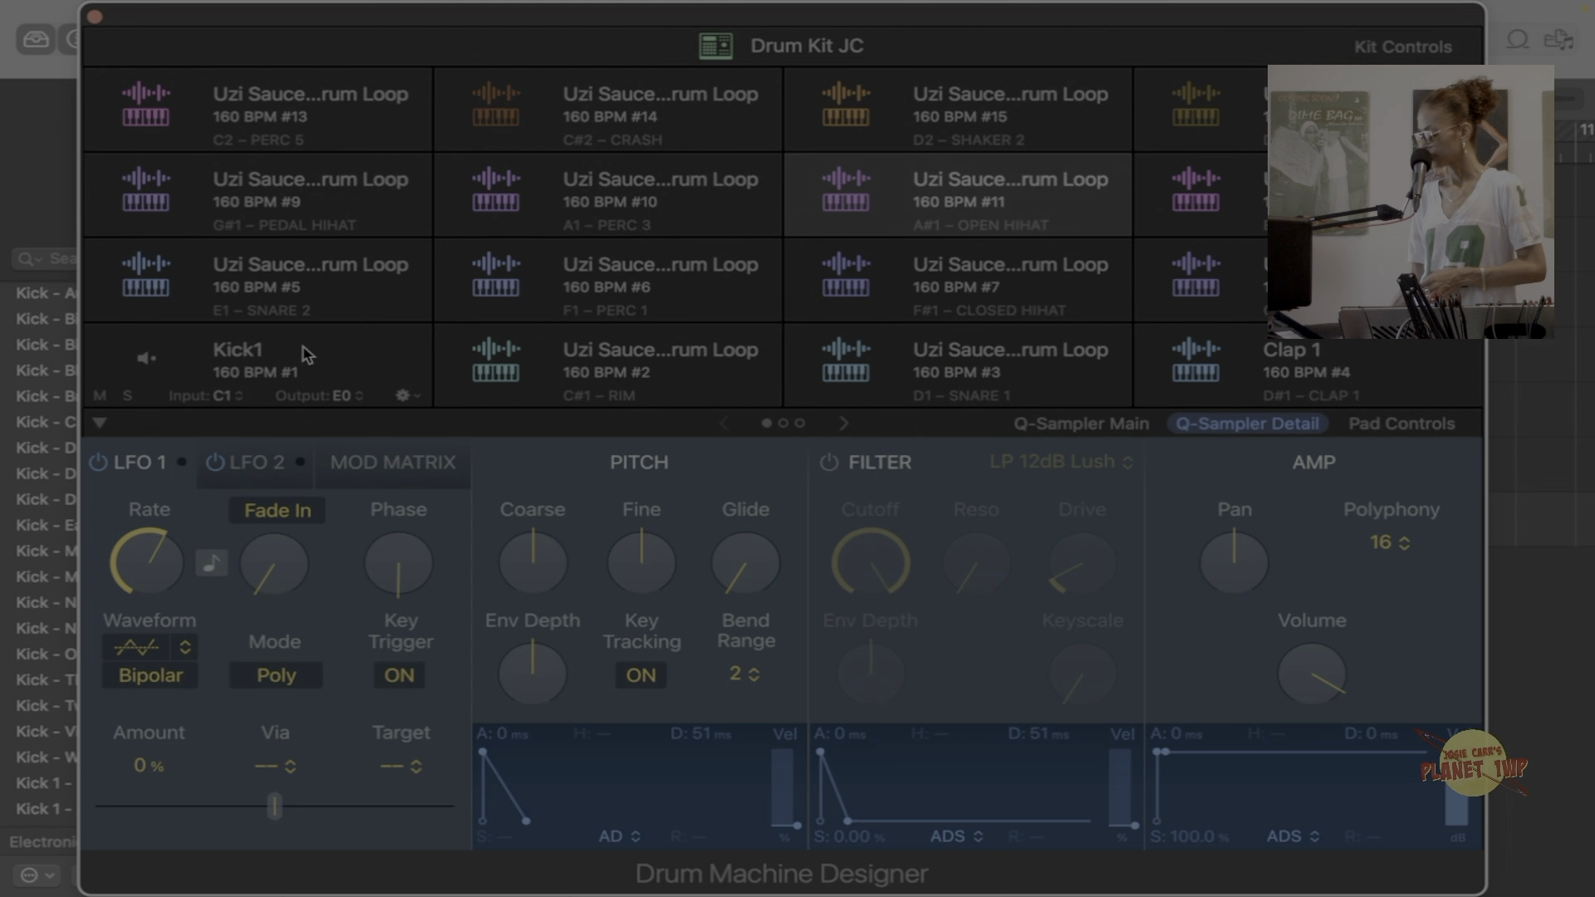
pyautogui.moveTo(1307, 677)
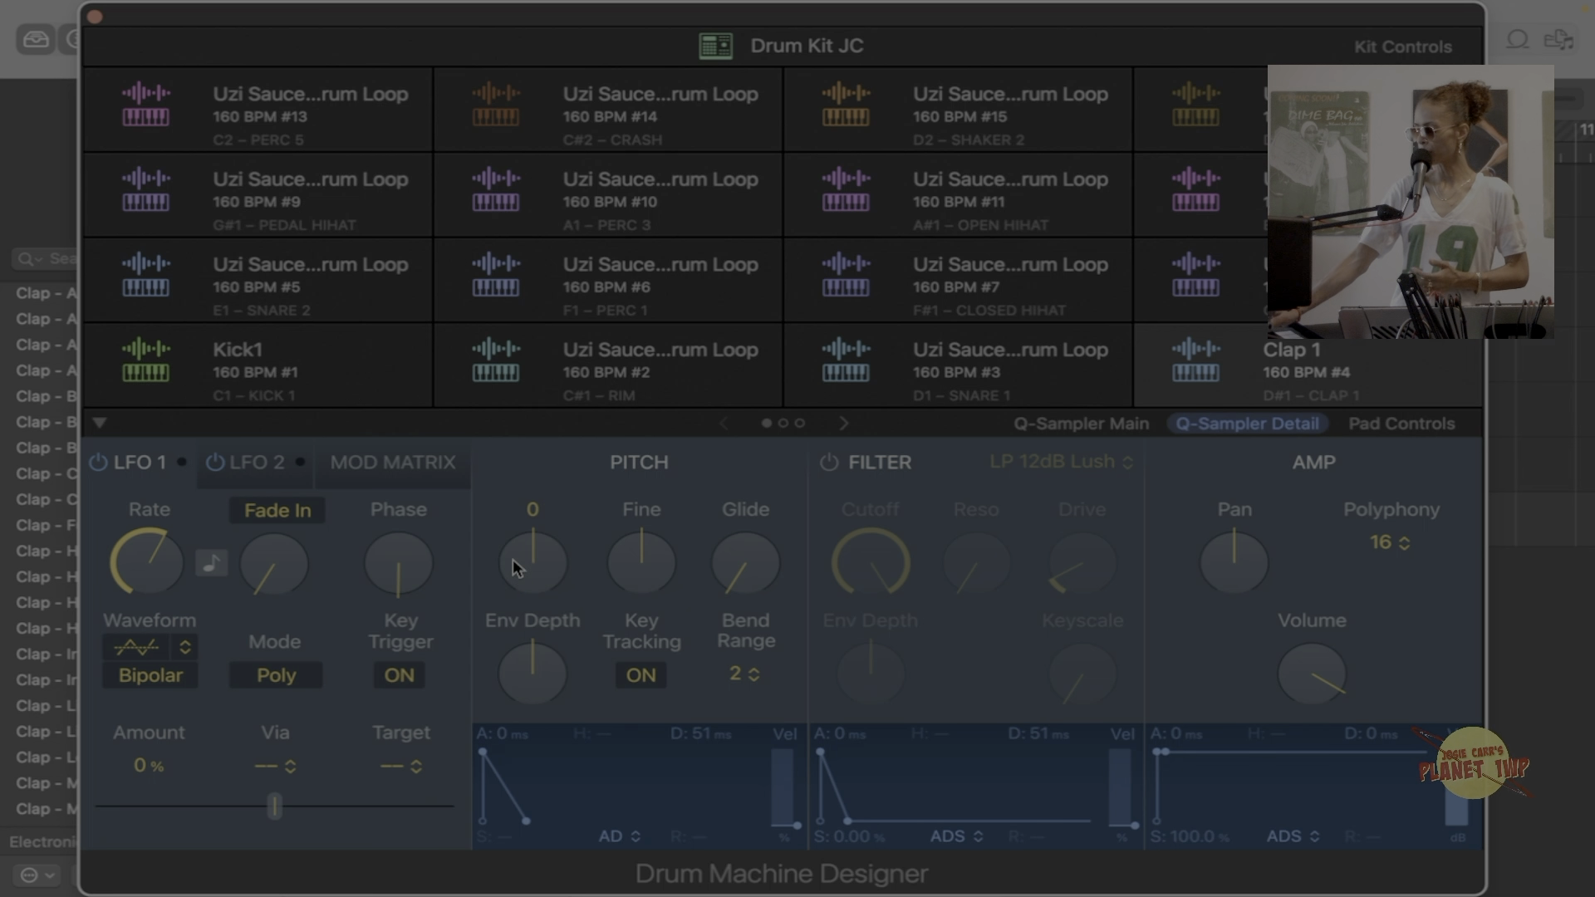
pyautogui.click(1377, 425)
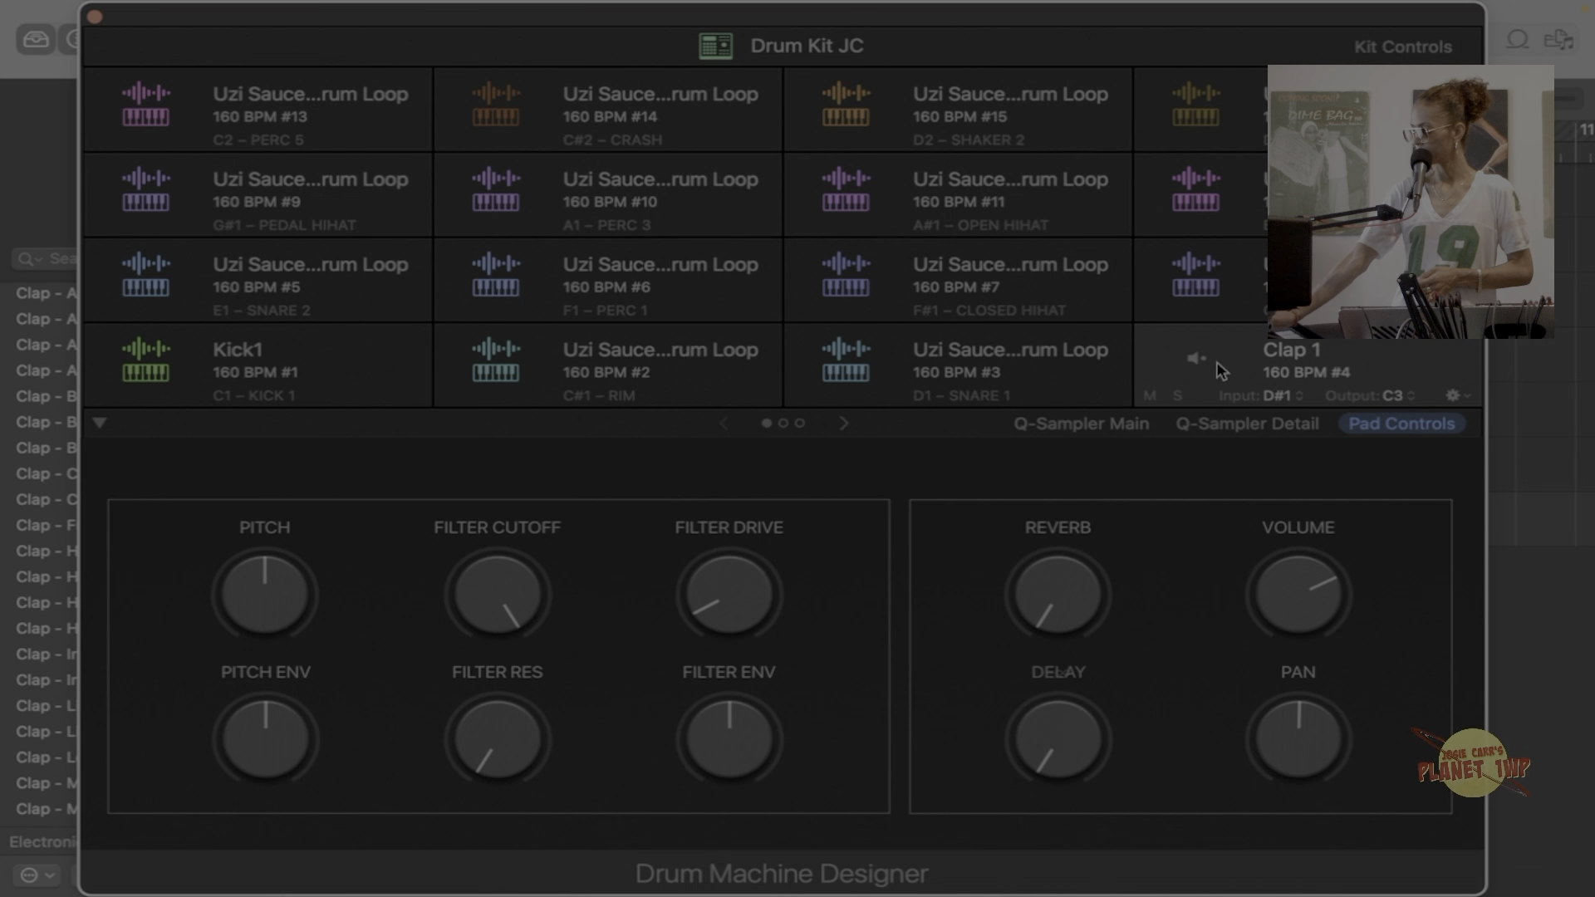
pyautogui.click(1103, 416)
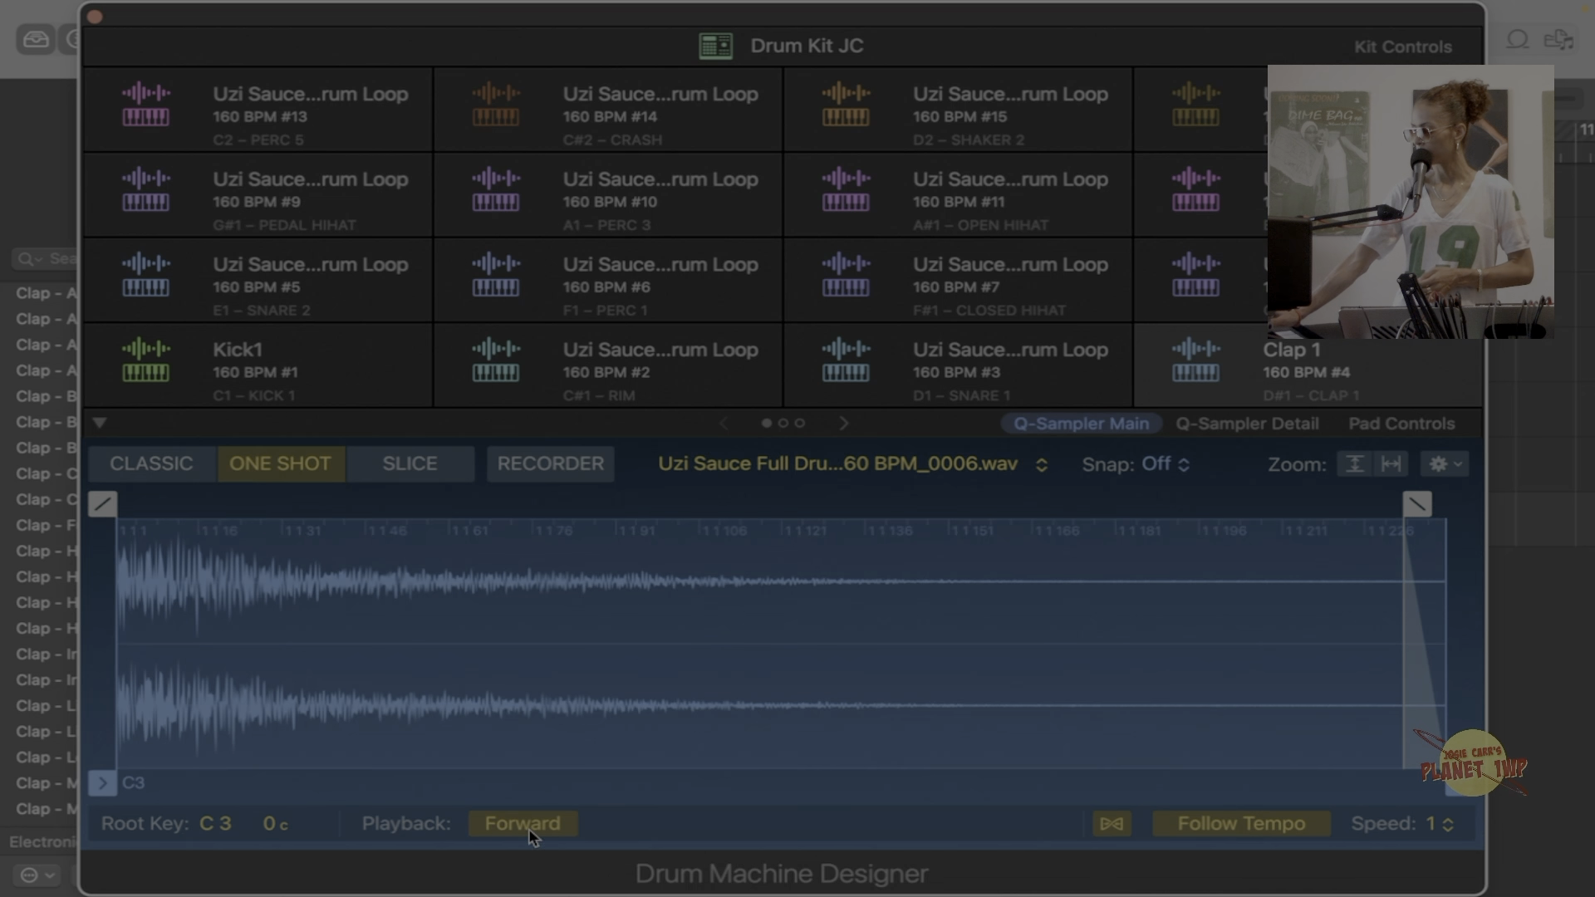